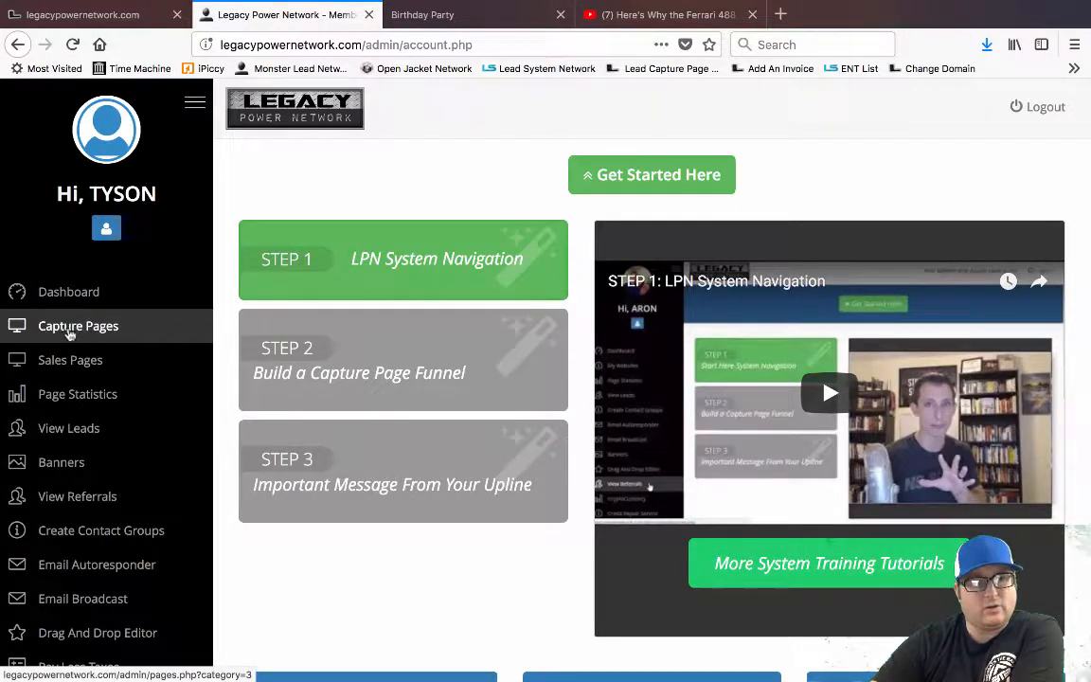
Scroll the member dashboard and launch the Drag And Drop Editor from the left sidebar
{"action": "scroll", "coordinate": [100, 469], "scroll_direction": "down", "scroll_amount": 2}
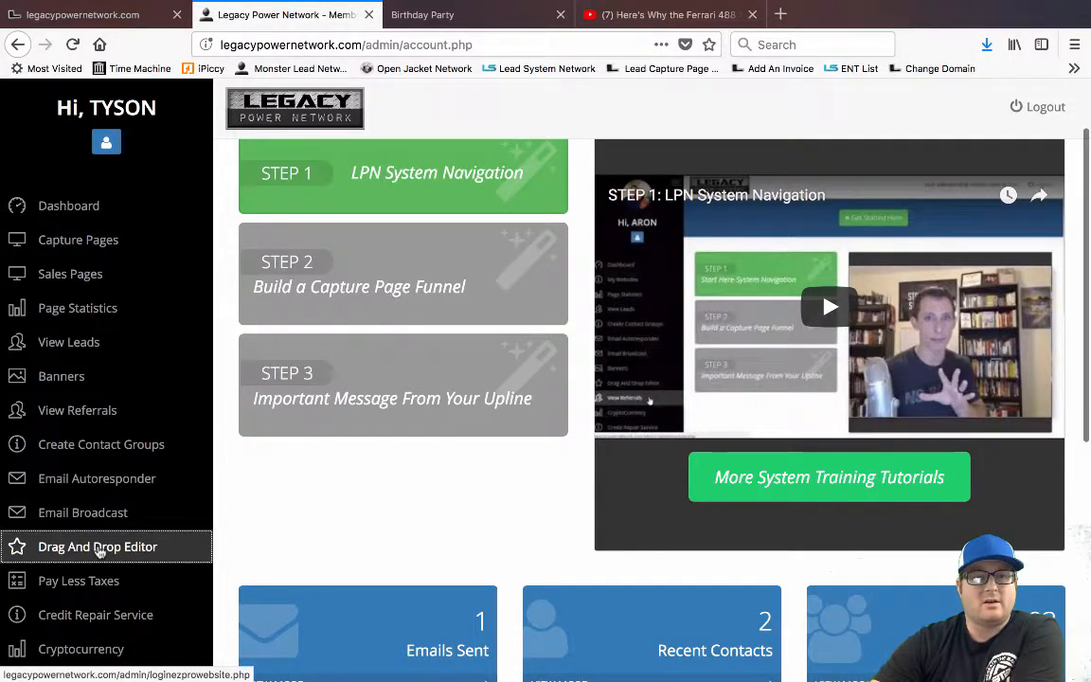
{"action": "left_click", "coordinate": [98, 550]}
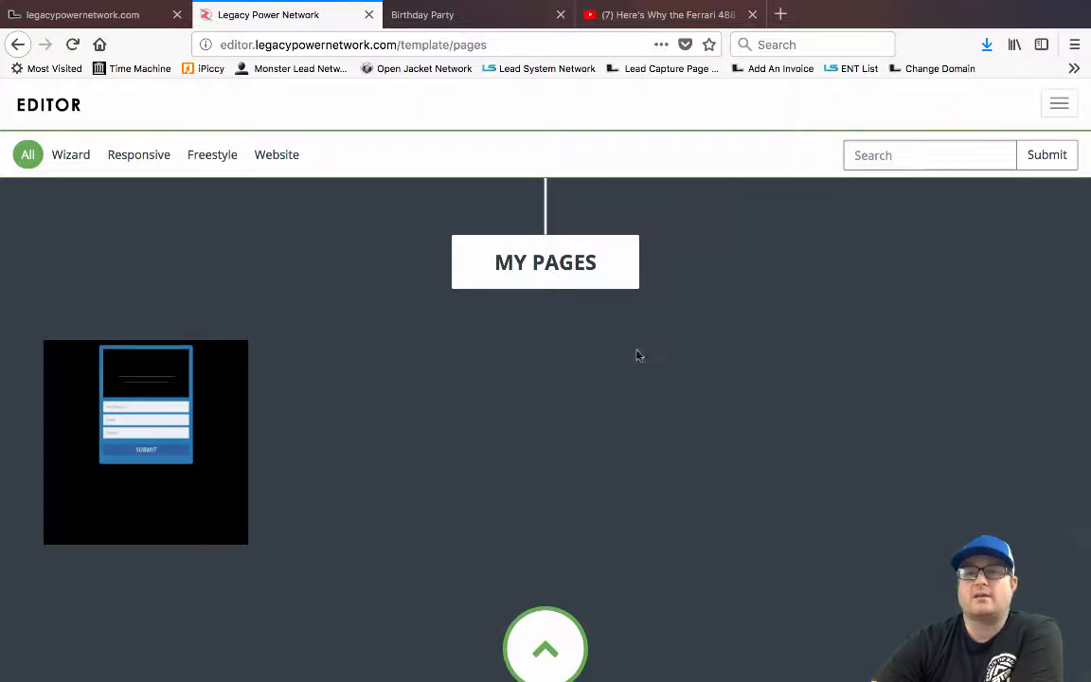
Create a new Sales/Web Page from the hamburger menu's Create options
{"action": "left_click", "coordinate": [1059, 104]}
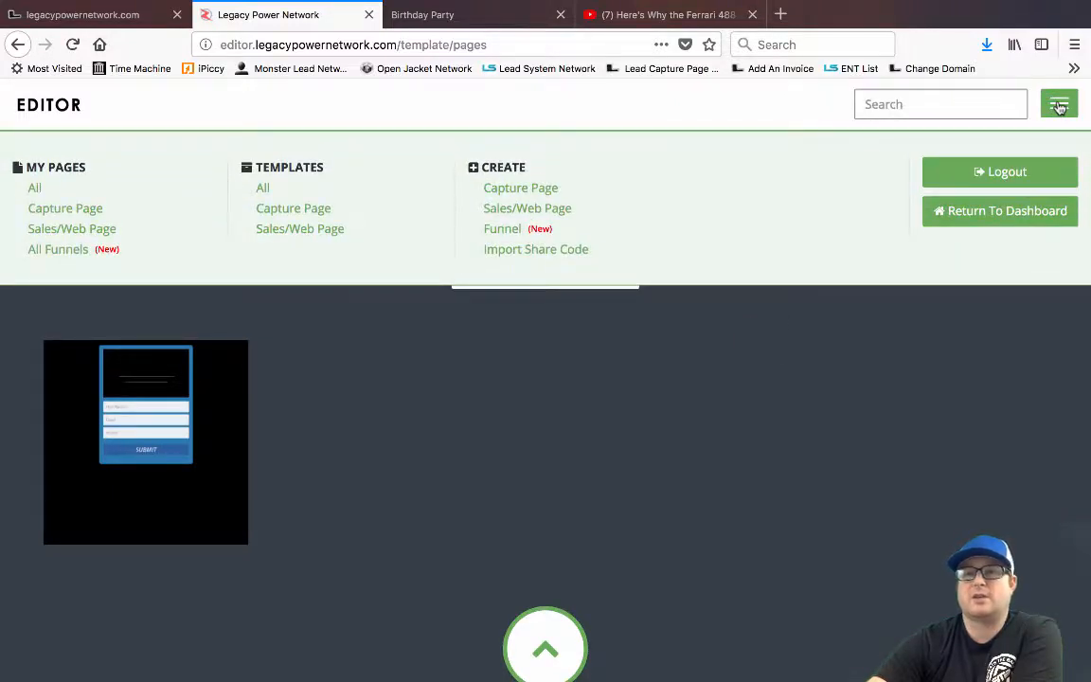
{"action": "left_click", "coordinate": [1059, 106]}
{"action": "left_click", "coordinate": [1057, 105]}
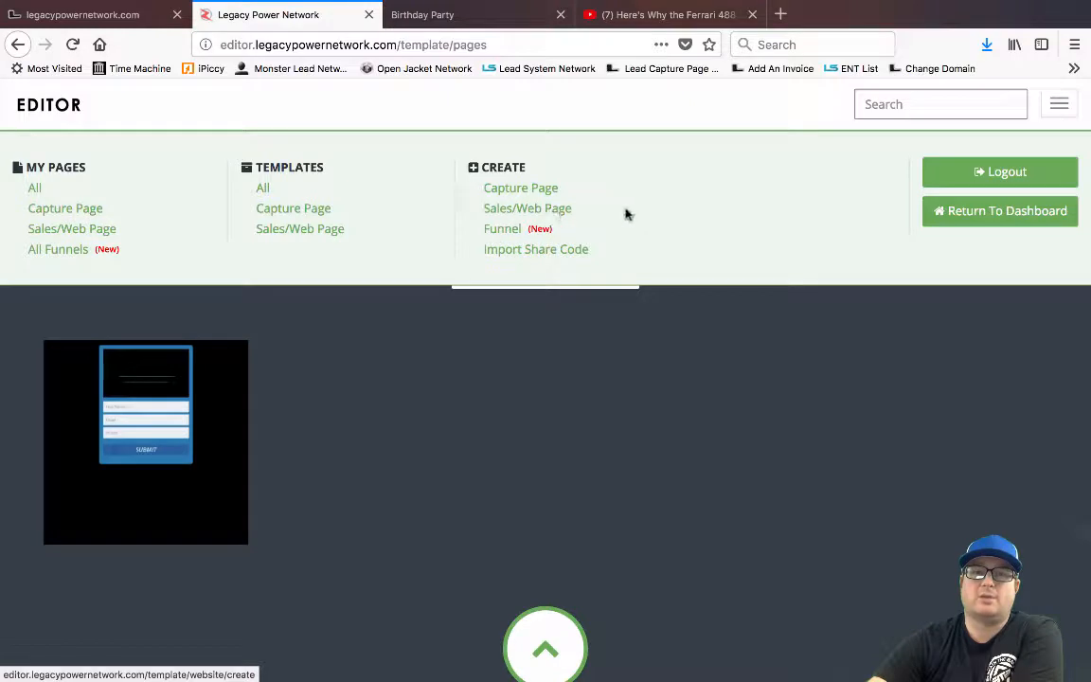
{"action": "left_click", "coordinate": [538, 210]}
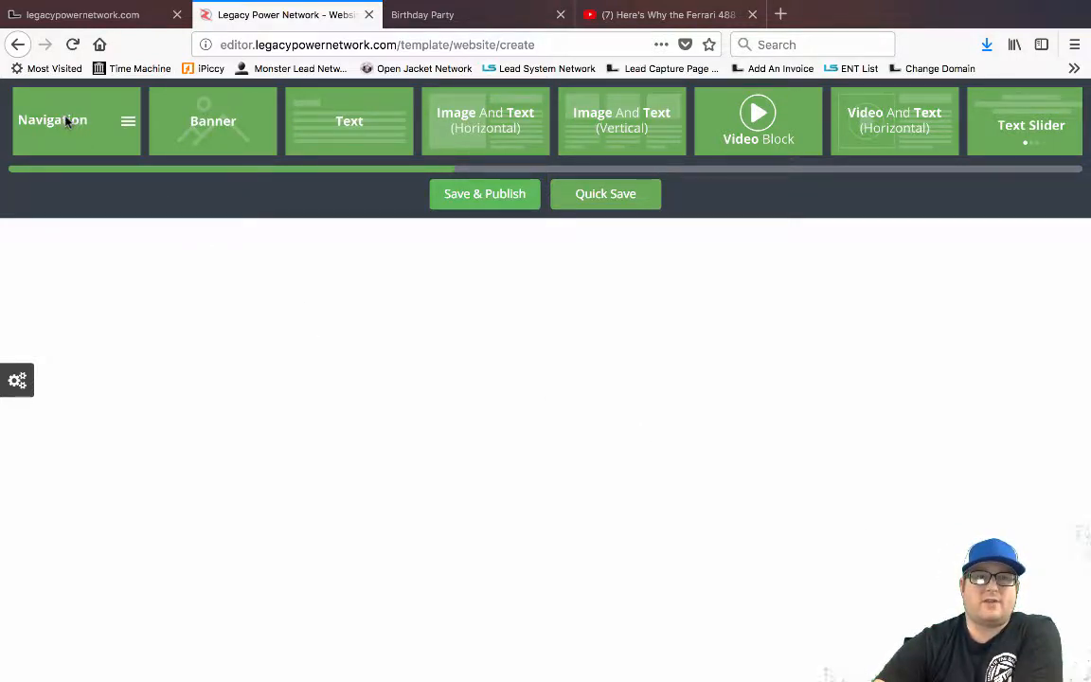
Place a Navigation block at the top of the page and set its link count to 1
{"action": "left_click_drag", "start_coordinate": [61, 118], "coordinate": [94, 275]}
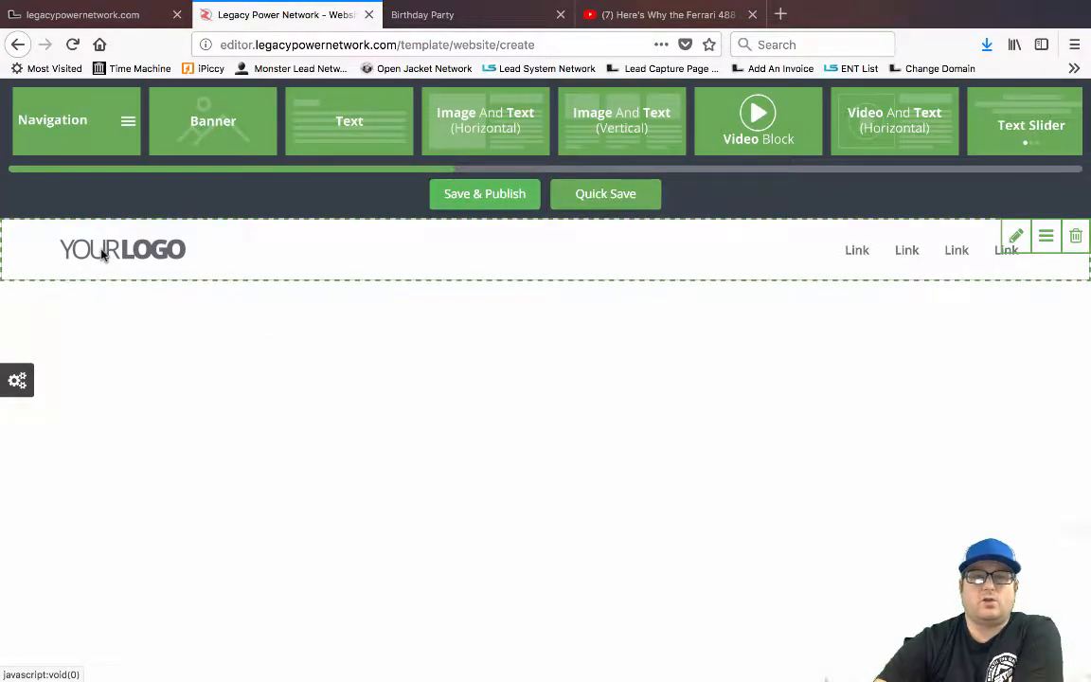
{"action": "left_click", "coordinate": [1016, 237]}
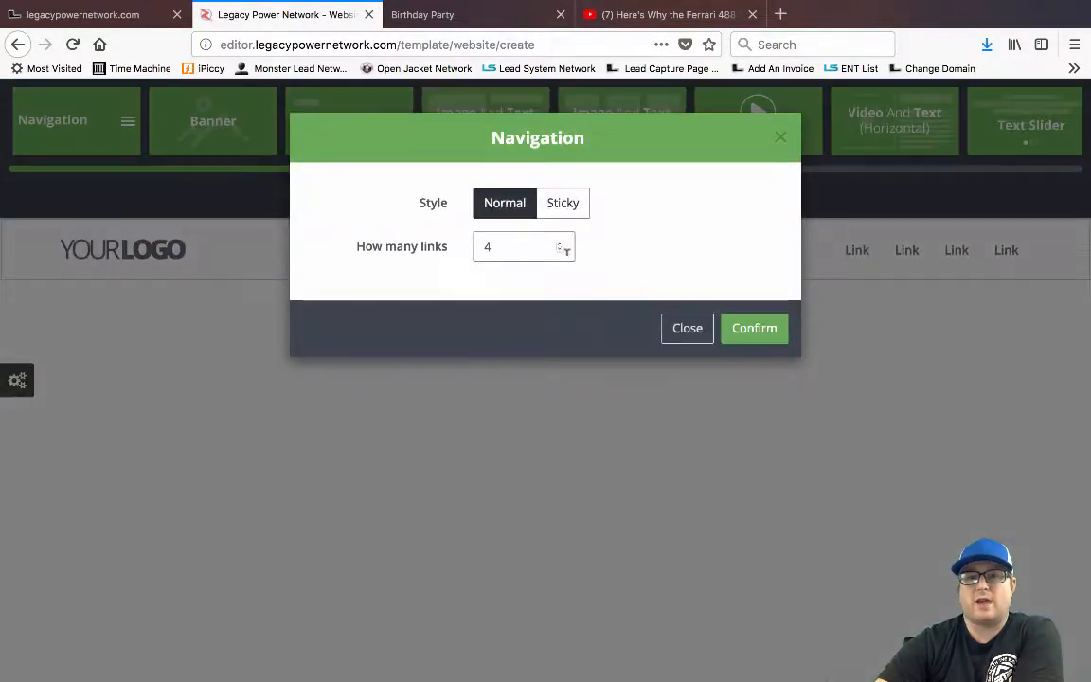
{"action": "left_click", "coordinate": [561, 252]}
{"action": "left_click", "coordinate": [561, 252]}
{"action": "left_click", "coordinate": [561, 252]}
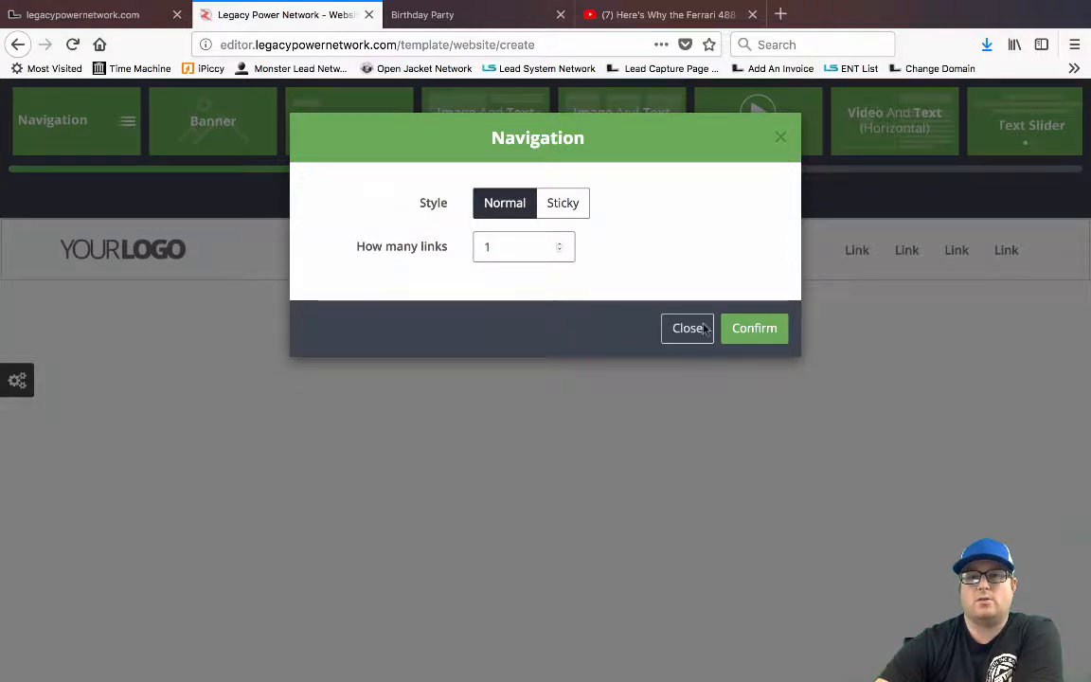
{"action": "left_click", "coordinate": [755, 327]}
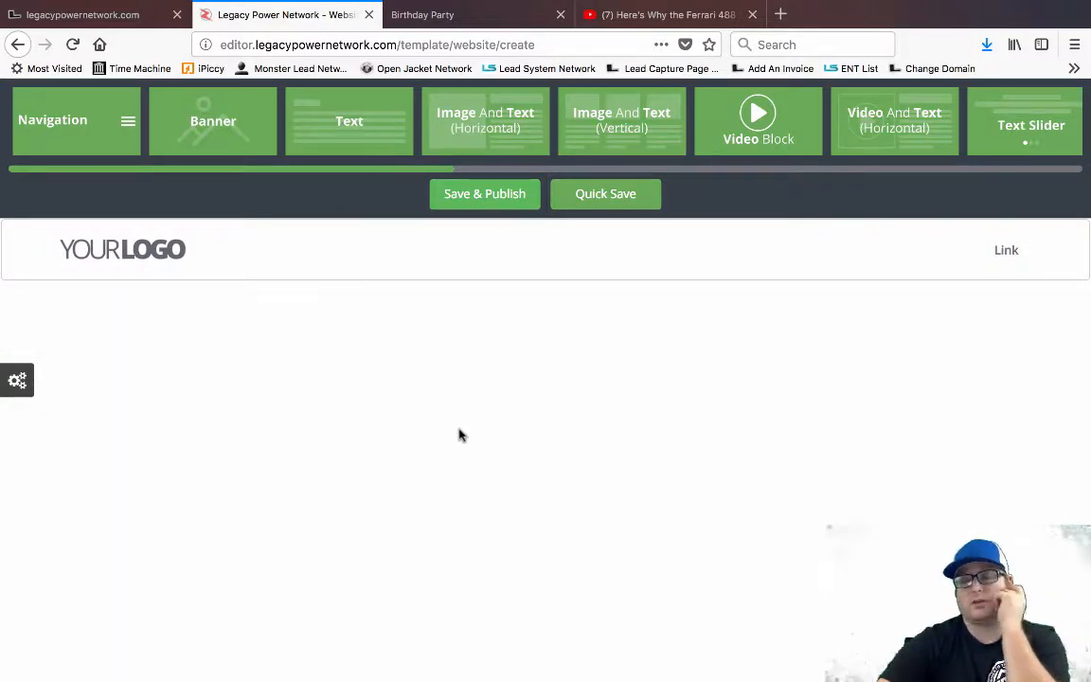
Drag a Video Block onto the page just below the navigation bar
{"action": "left_click_drag", "start_coordinate": [751, 109], "coordinate": [58, 272]}
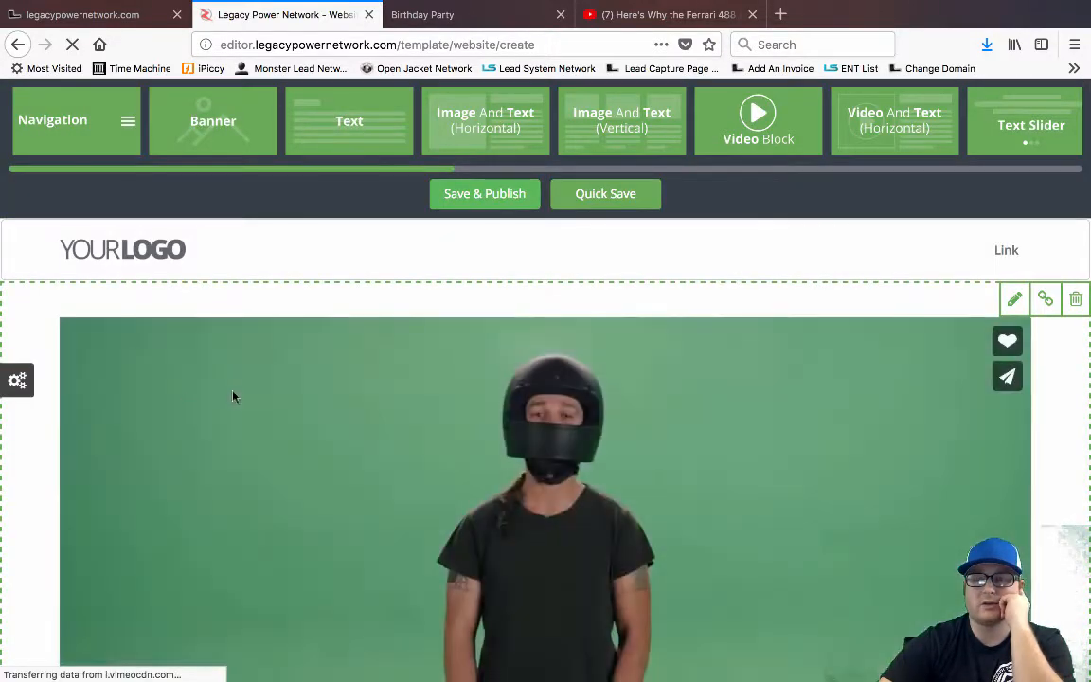
{"action": "scroll", "coordinate": [555, 422], "scroll_direction": "down", "scroll_amount": 3}
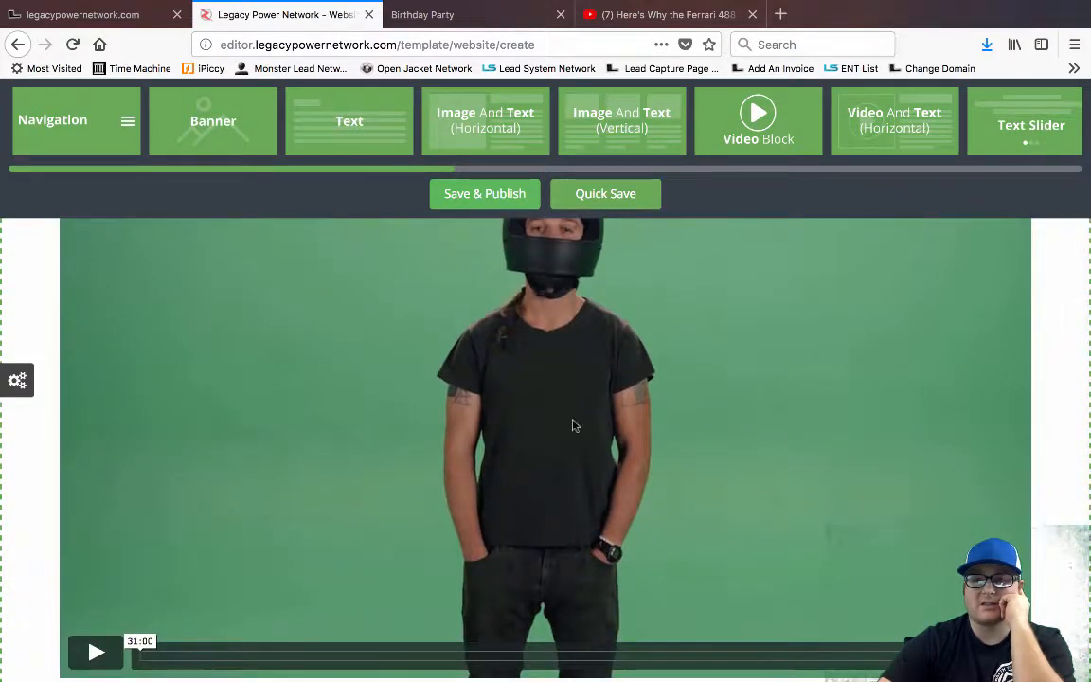
{"action": "scroll", "coordinate": [557, 485], "scroll_direction": "up", "scroll_amount": 1}
{"action": "scroll", "coordinate": [557, 486], "scroll_direction": "up", "scroll_amount": 3}
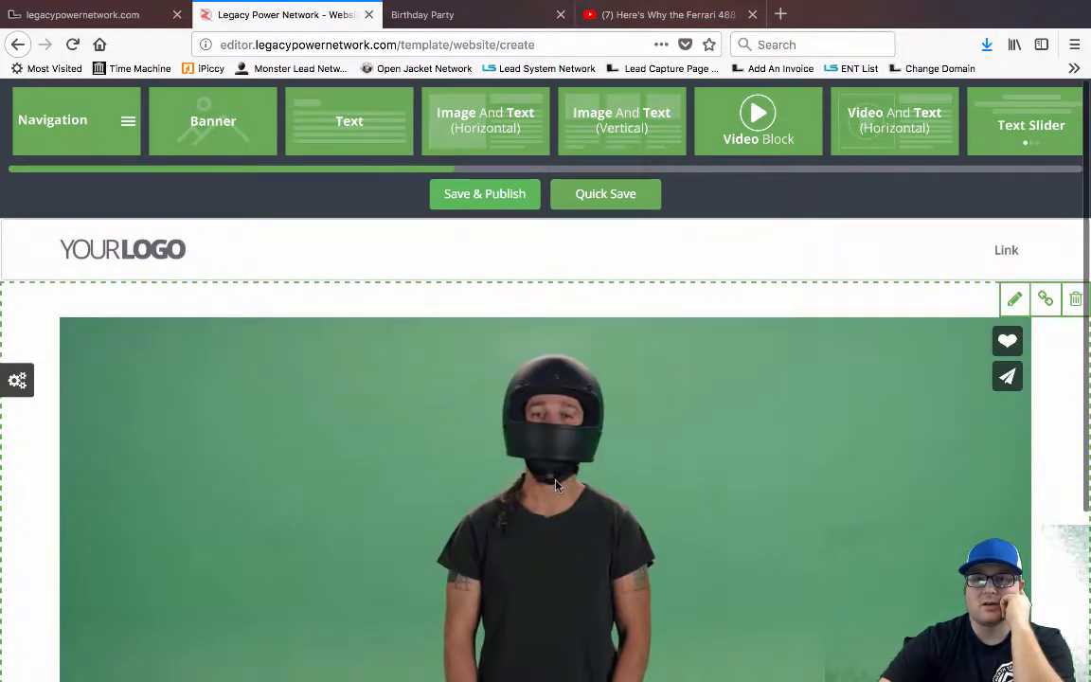
Set the video block's Video Source to Youtube, then go to the Ferrari YouTube video
{"action": "left_click", "coordinate": [1014, 300]}
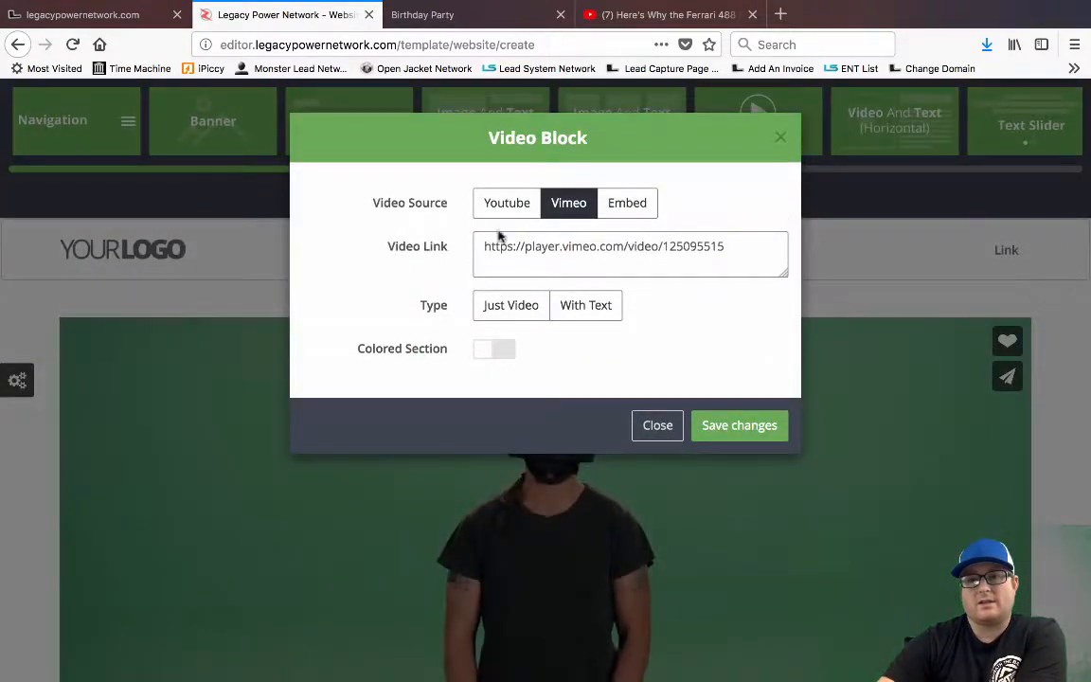
{"action": "left_click", "coordinate": [644, 206]}
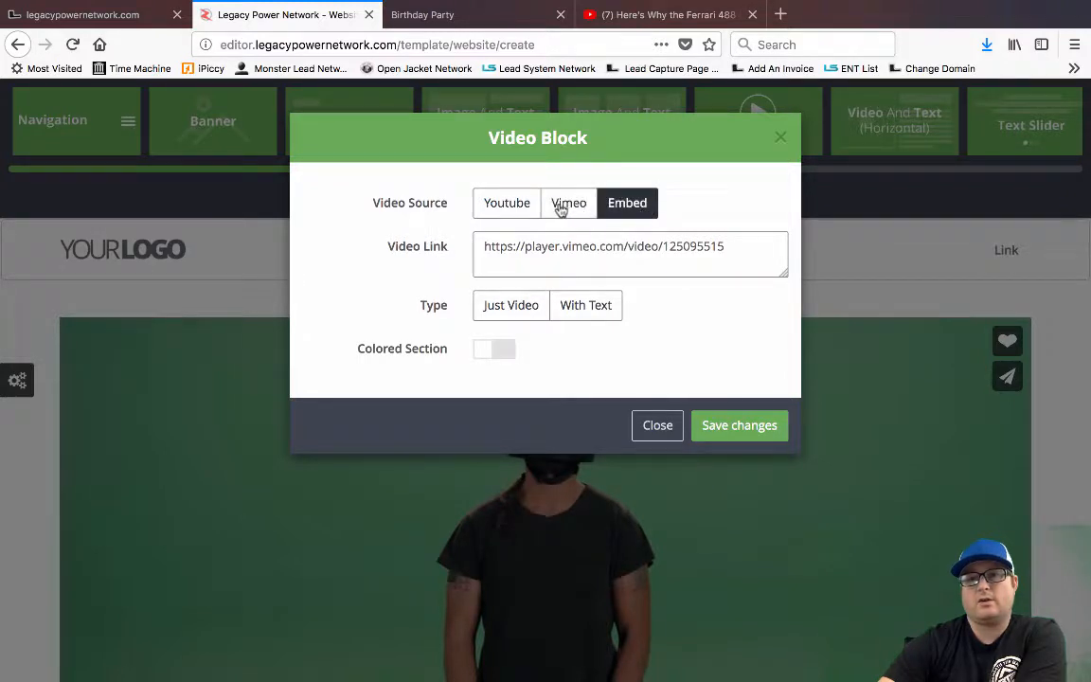
{"action": "left_click", "coordinate": [506, 206]}
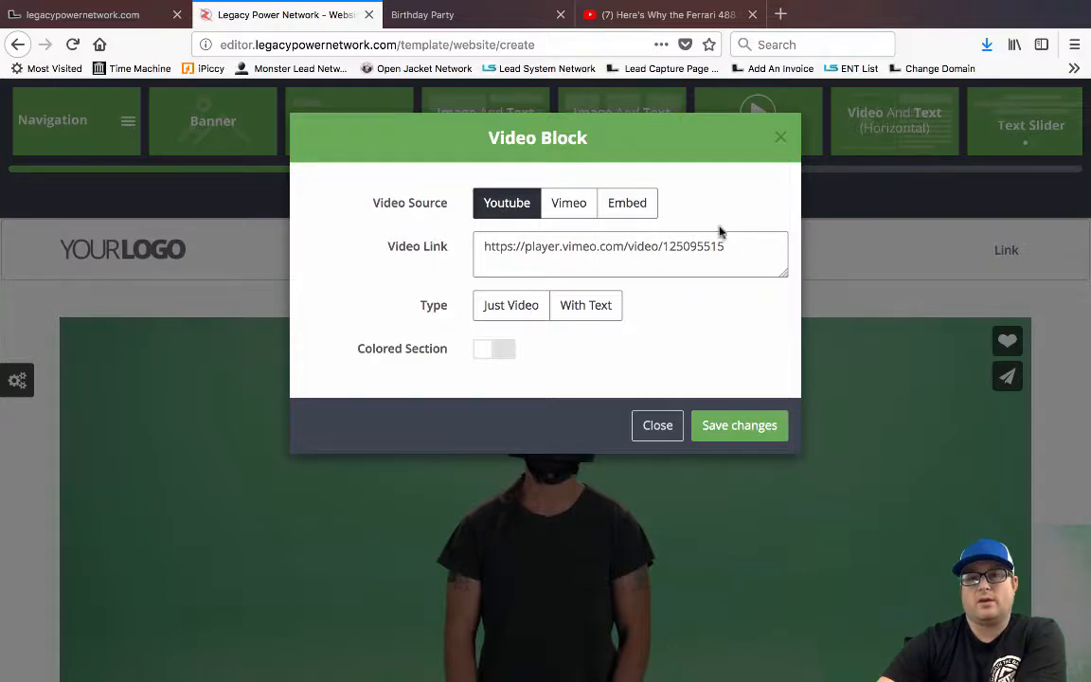
{"action": "left_click", "coordinate": [582, 15]}
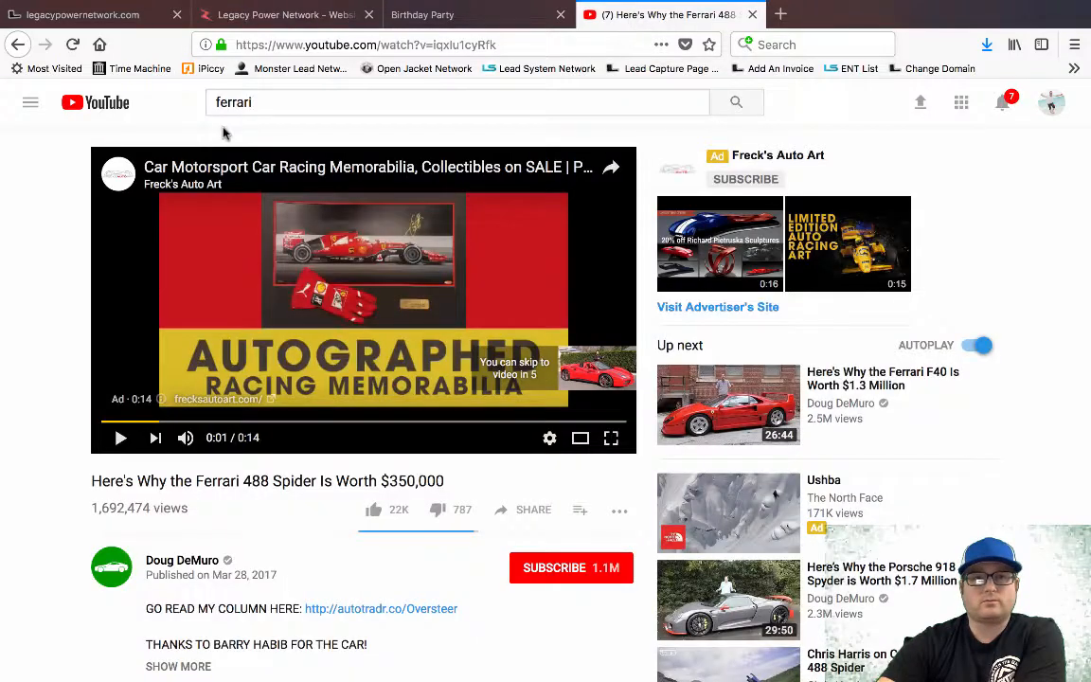
Copy the Ferrari 488 Spider video's URL from the browser address bar
{"action": "left_click", "coordinate": [333, 44]}
{"action": "right_click", "coordinate": [339, 44]}
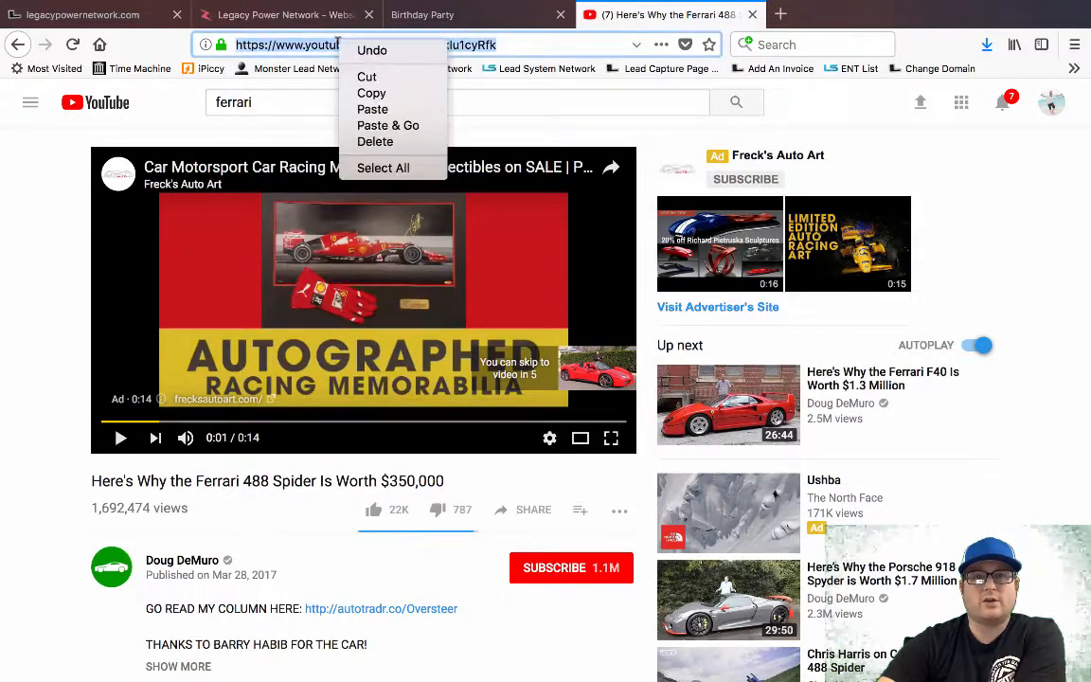
{"action": "left_click", "coordinate": [371, 93]}
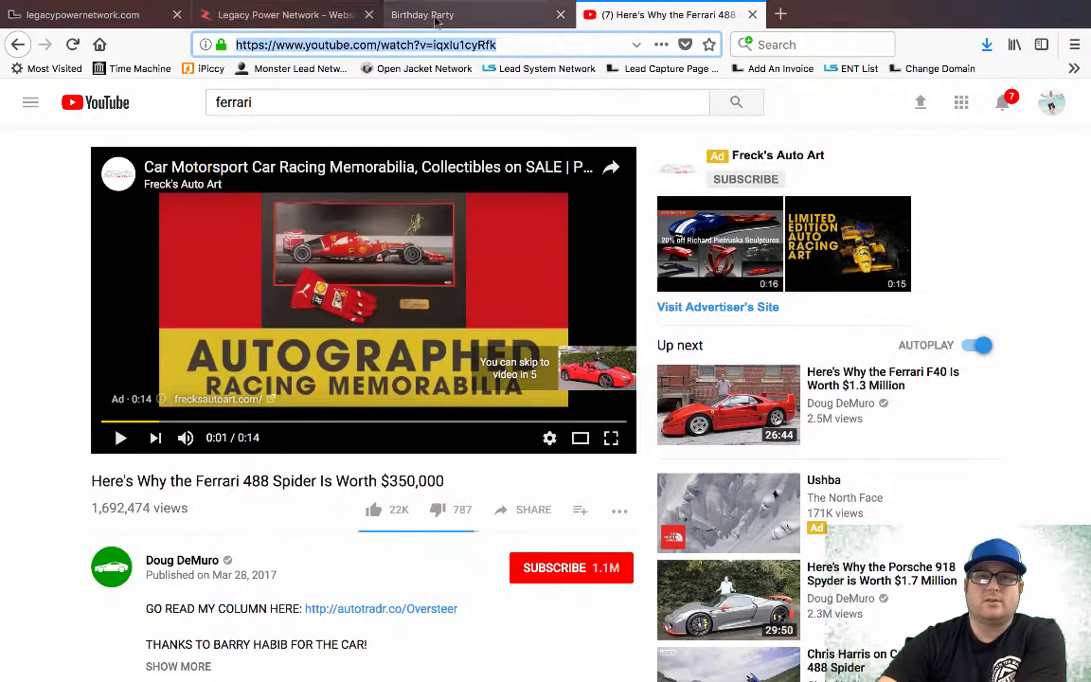
Close the Birthday Party tab and go back to the editor's video settings
{"action": "left_click", "coordinate": [483, 24]}
{"action": "left_click", "coordinate": [307, 19]}
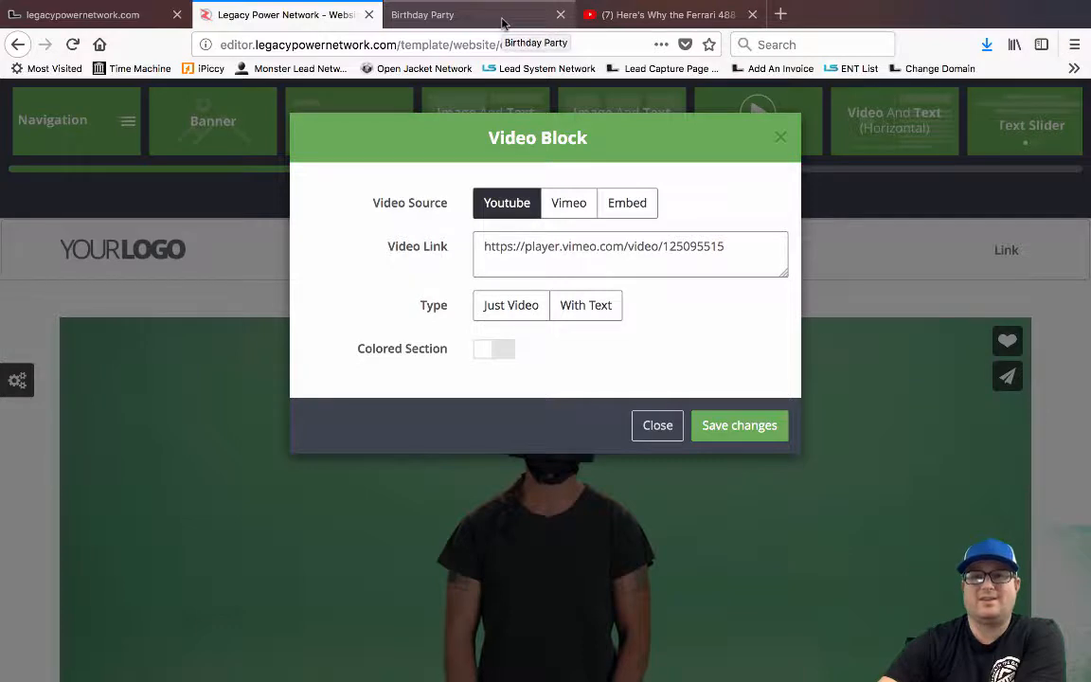
{"action": "left_click", "coordinate": [561, 15]}
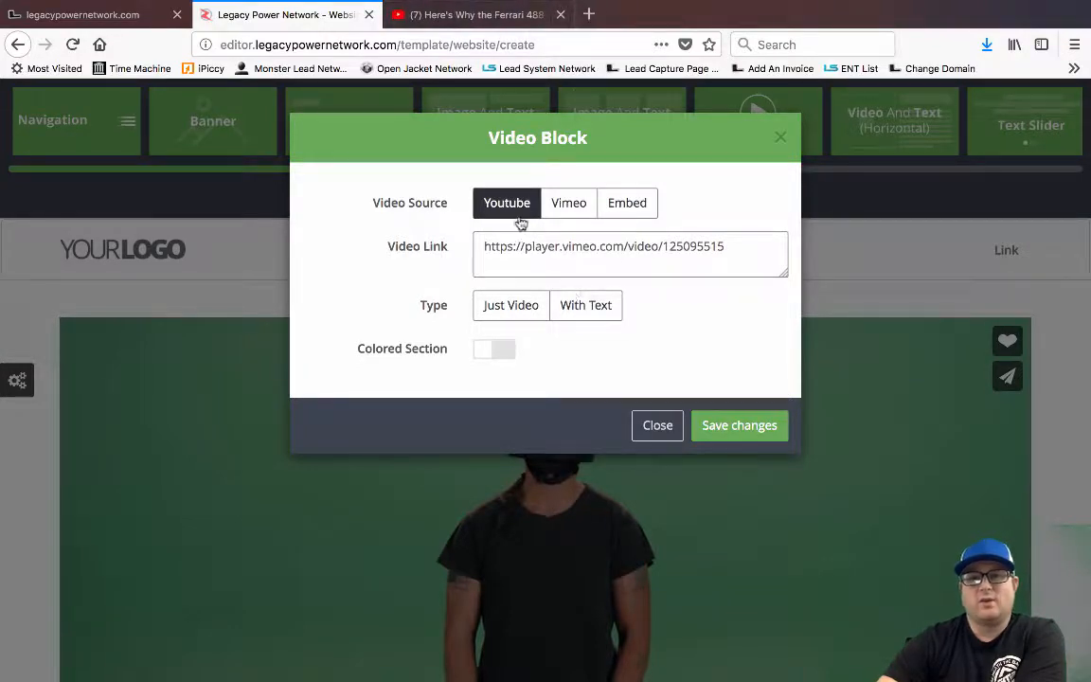
{"action": "left_click", "coordinate": [441, 17]}
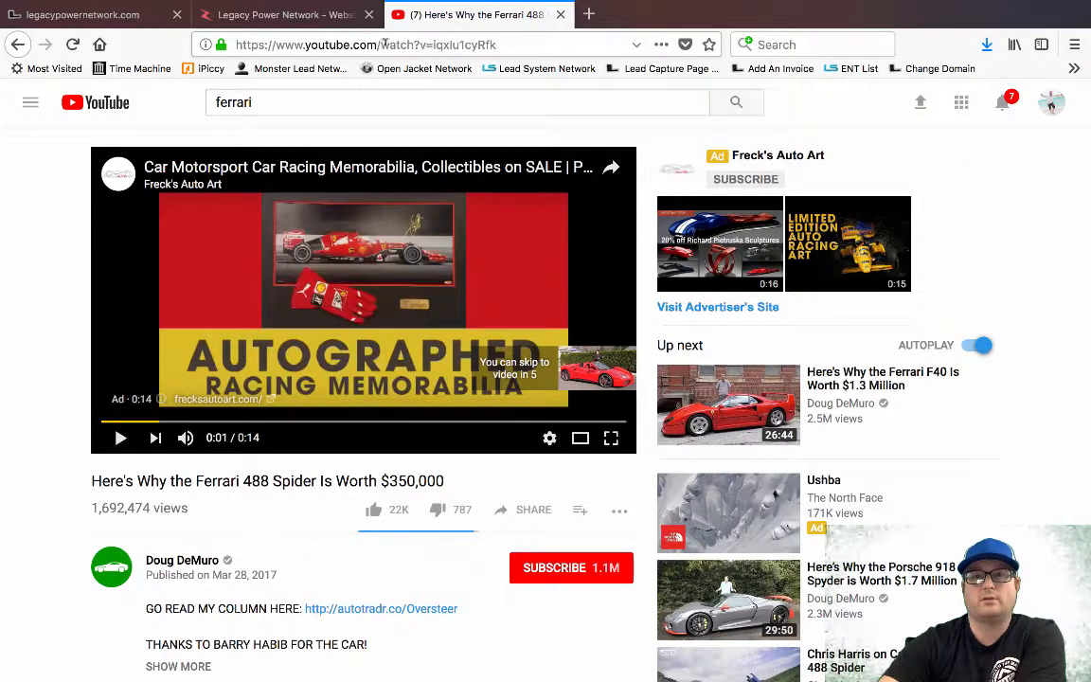
{"action": "left_click", "coordinate": [275, 19]}
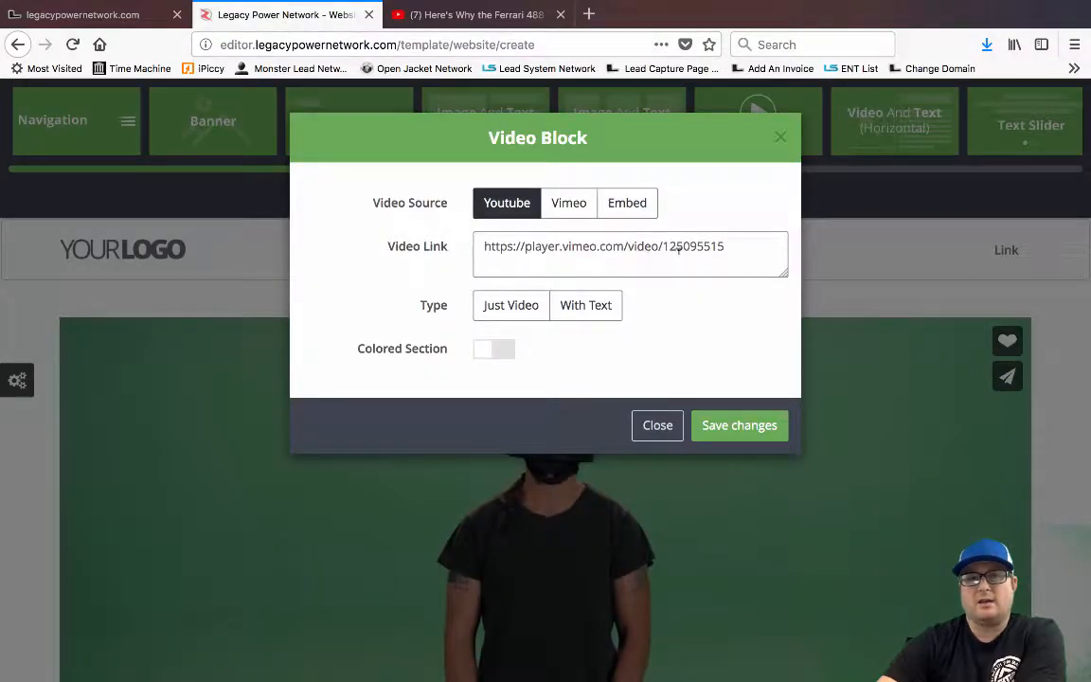
Paste the Ferrari YouTube URL as Video Link, enable Colored Section, keep Just Video, and save
{"action": "left_click_drag", "start_coordinate": [735, 246], "coordinate": [475, 237]}
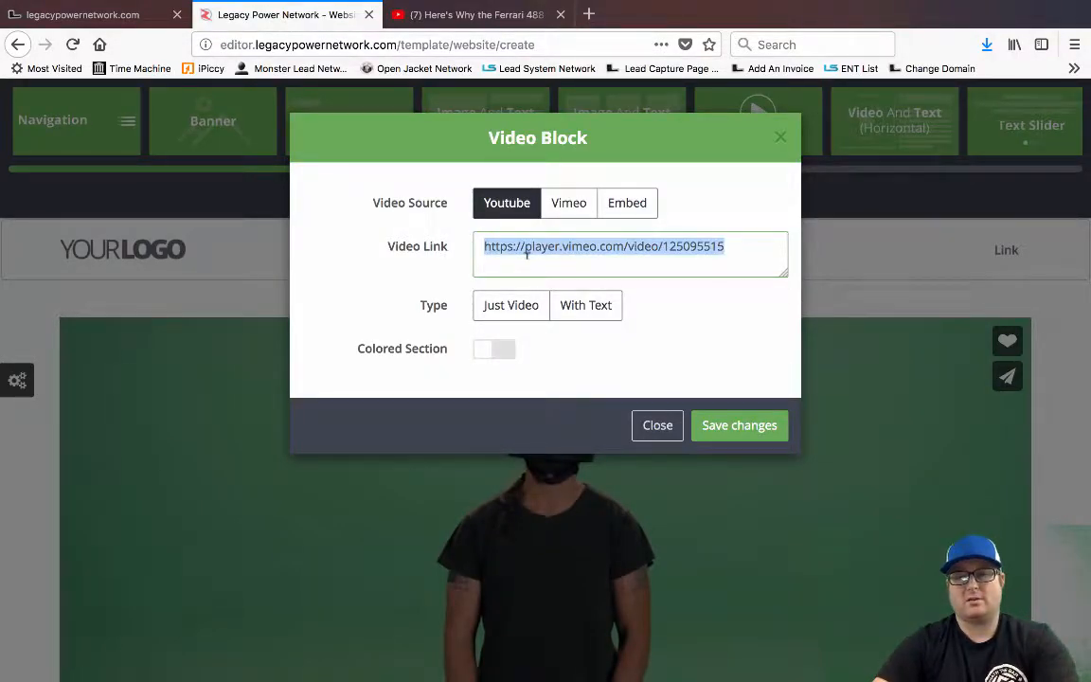
{"action": "key", "text": "ctrl+v"}
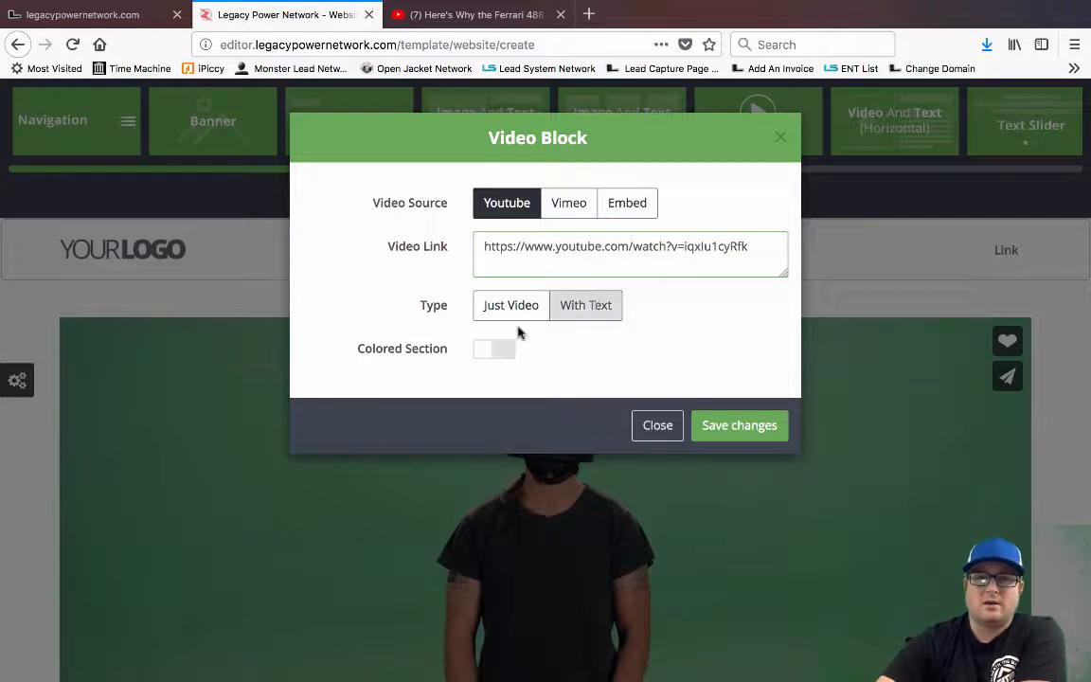
{"action": "left_click", "coordinate": [490, 352]}
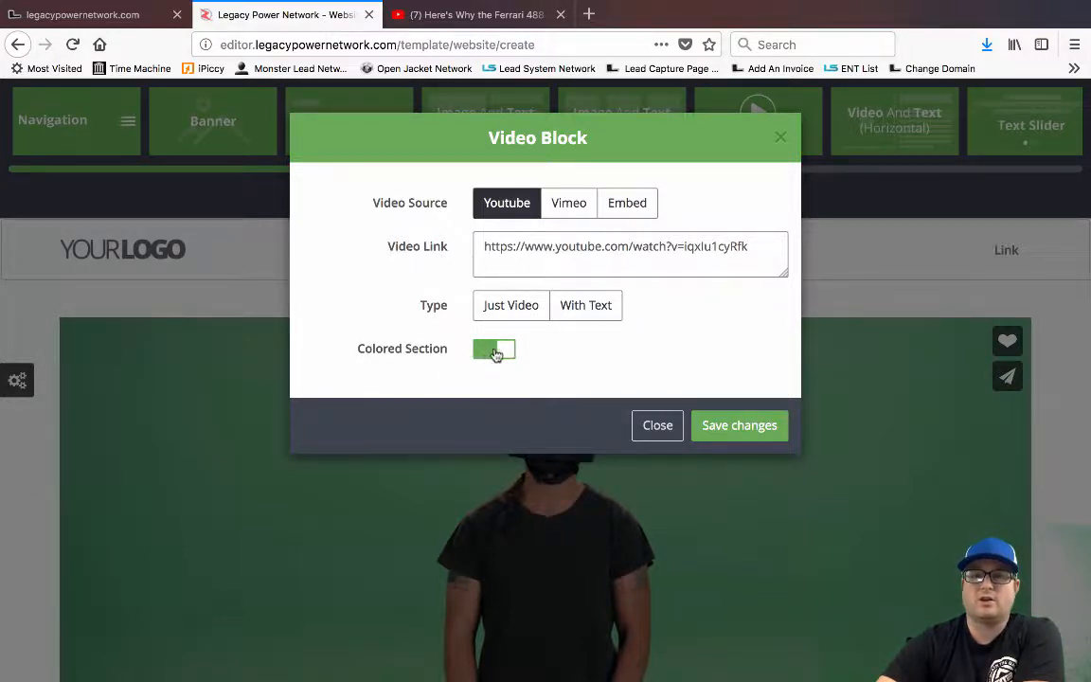
{"action": "left_click", "coordinate": [587, 313]}
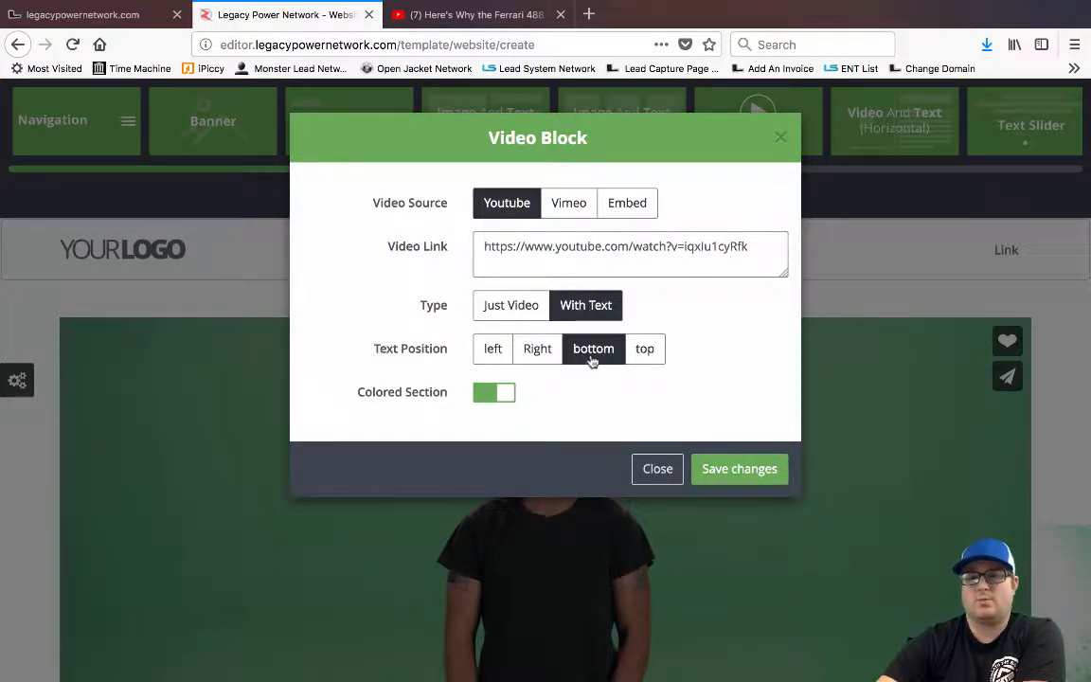
{"action": "left_click", "coordinate": [645, 349]}
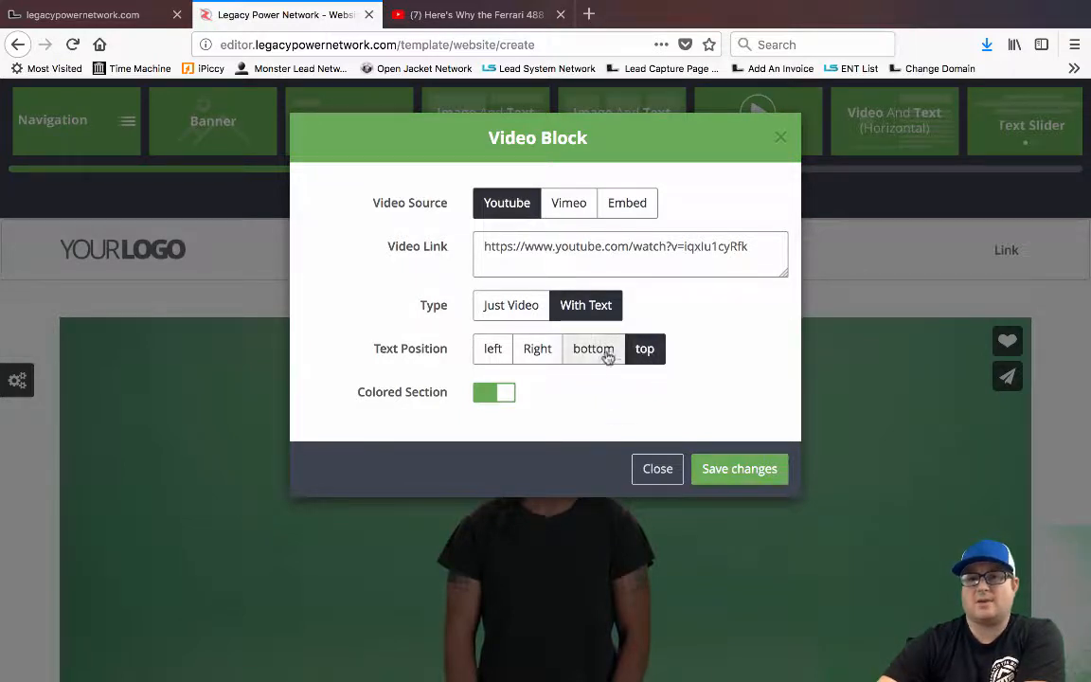
{"action": "left_click", "coordinate": [514, 313]}
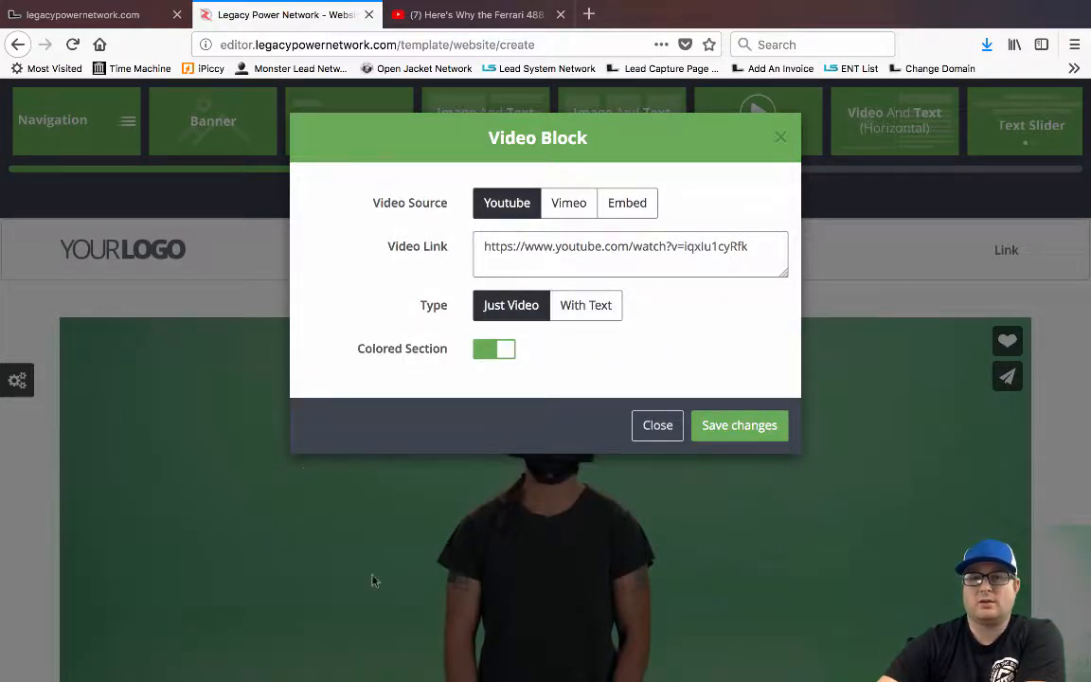
{"action": "left_click", "coordinate": [743, 429]}
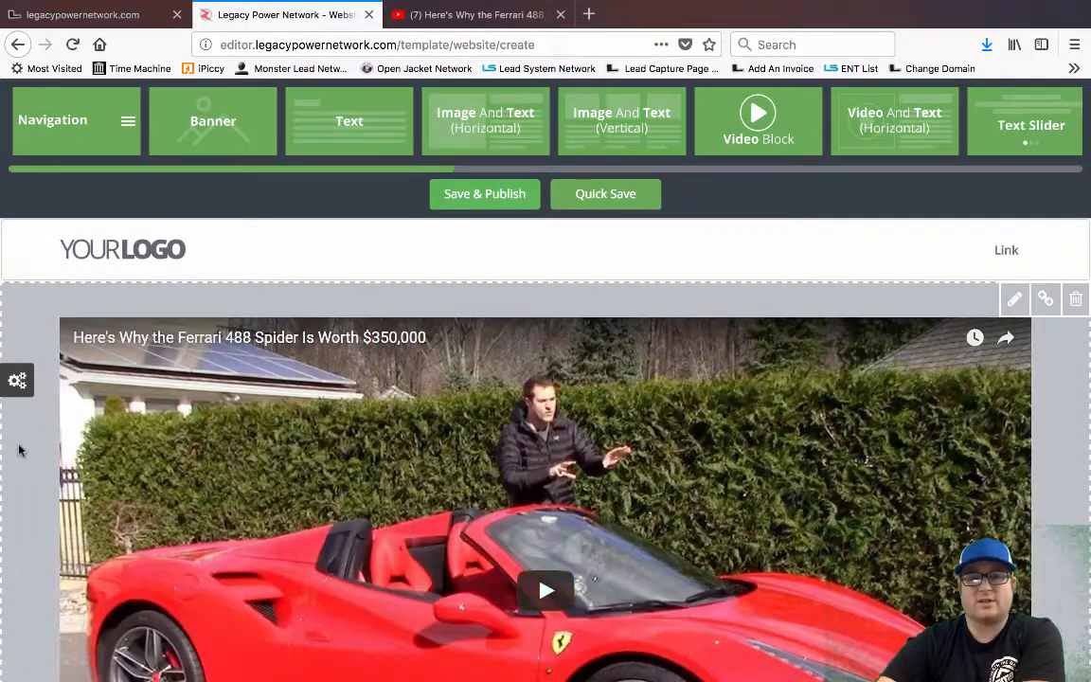
Play and pause the embedded Ferrari video to preview it on the page
{"action": "scroll", "coordinate": [19, 447], "scroll_direction": "down", "scroll_amount": 2}
{"action": "scroll", "coordinate": [19, 450], "scroll_direction": "up", "scroll_amount": 3}
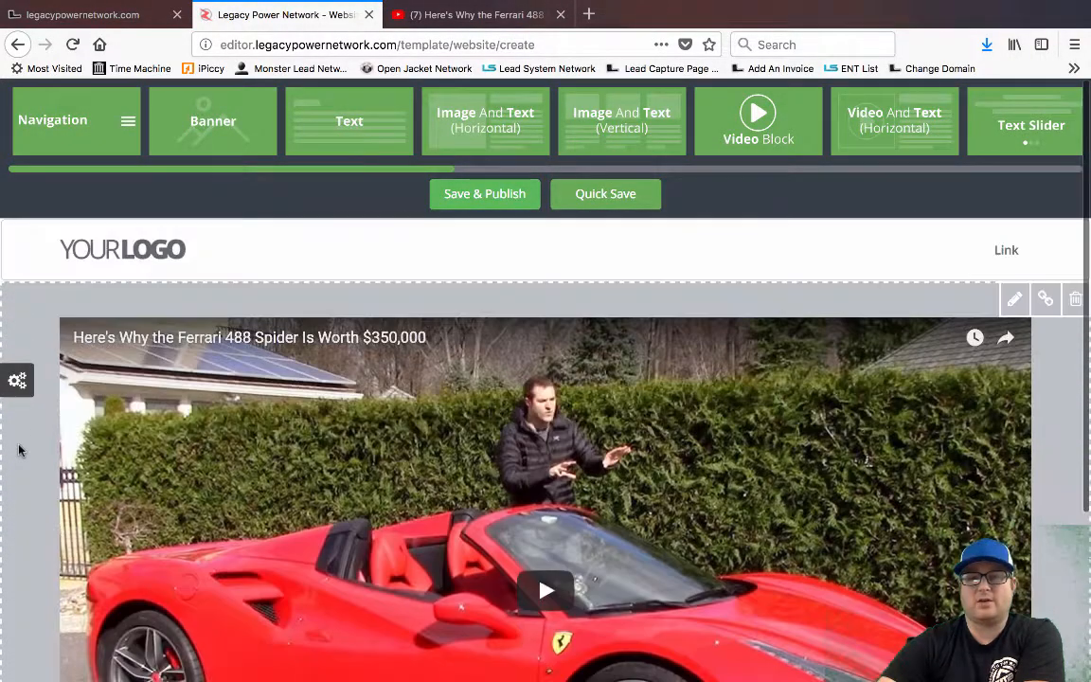
{"action": "scroll", "coordinate": [19, 451], "scroll_direction": "down", "scroll_amount": 3}
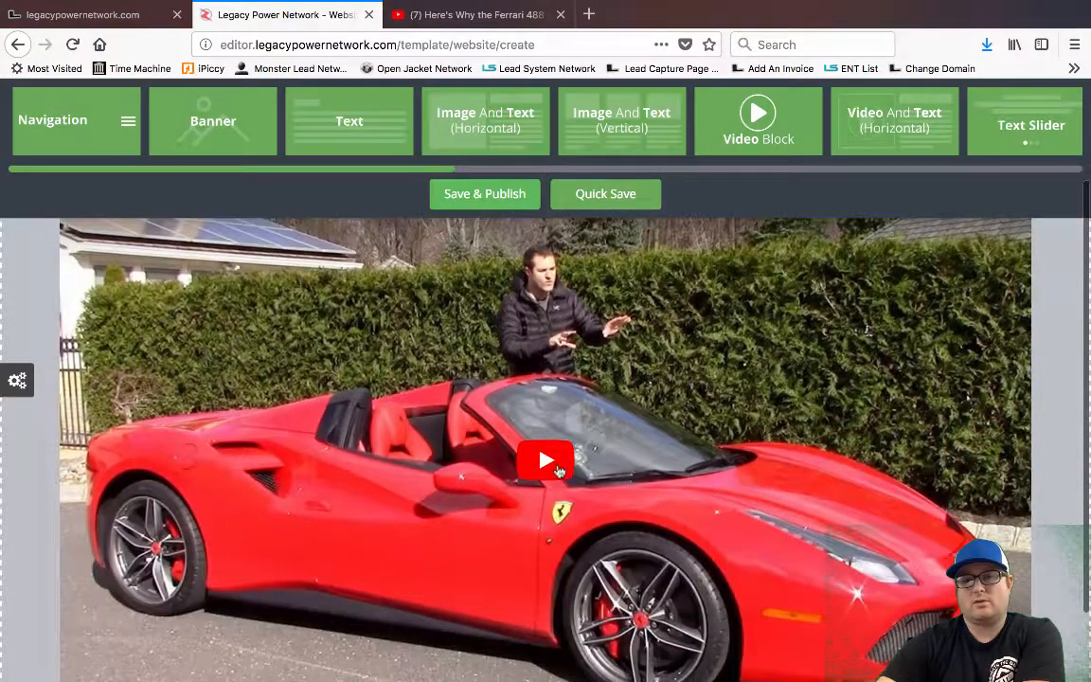
{"action": "left_click", "coordinate": [559, 470]}
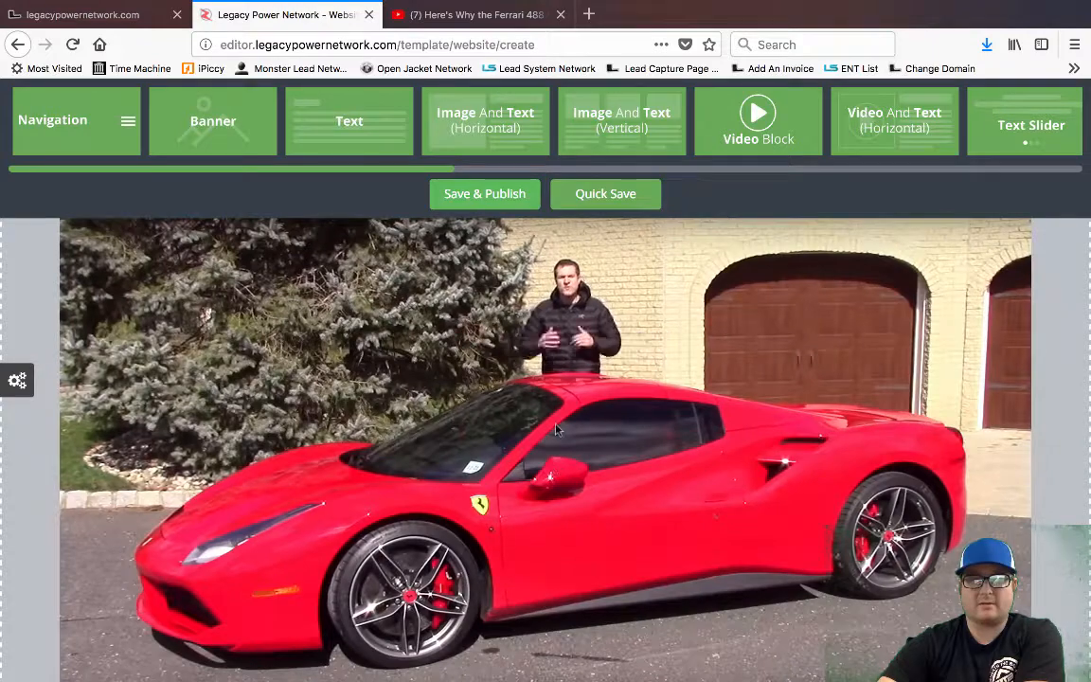
{"action": "left_click", "coordinate": [557, 434]}
{"action": "scroll", "coordinate": [568, 441], "scroll_direction": "up", "scroll_amount": 3}
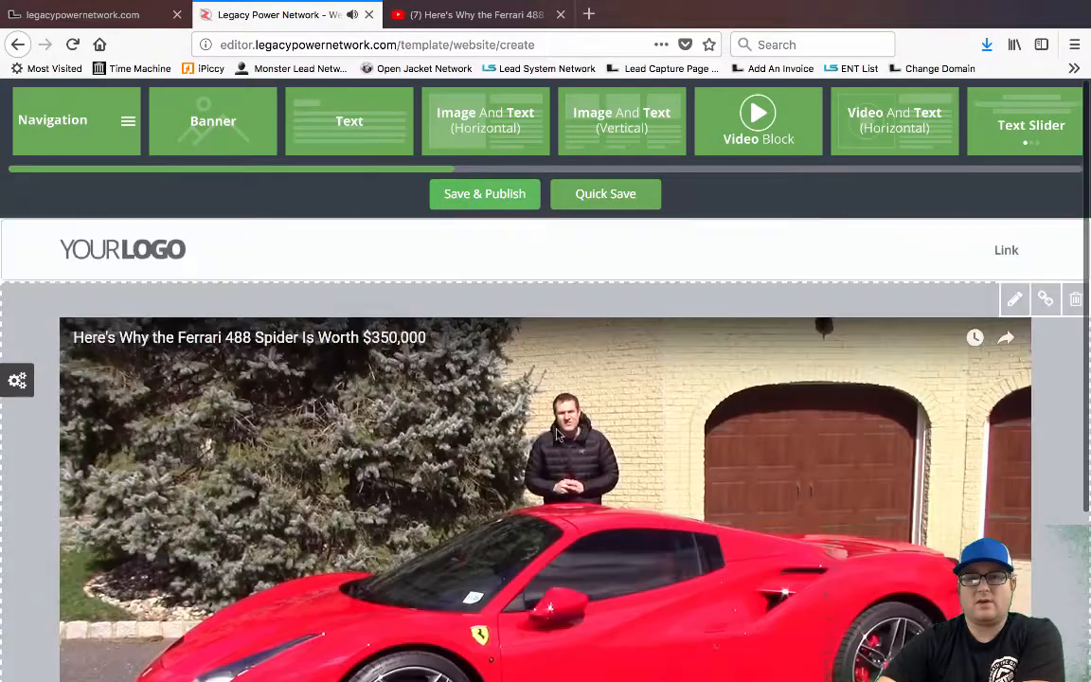
Append &autoplay=1 to the end of the video block's Video Link URL
{"action": "left_click", "coordinate": [1014, 300]}
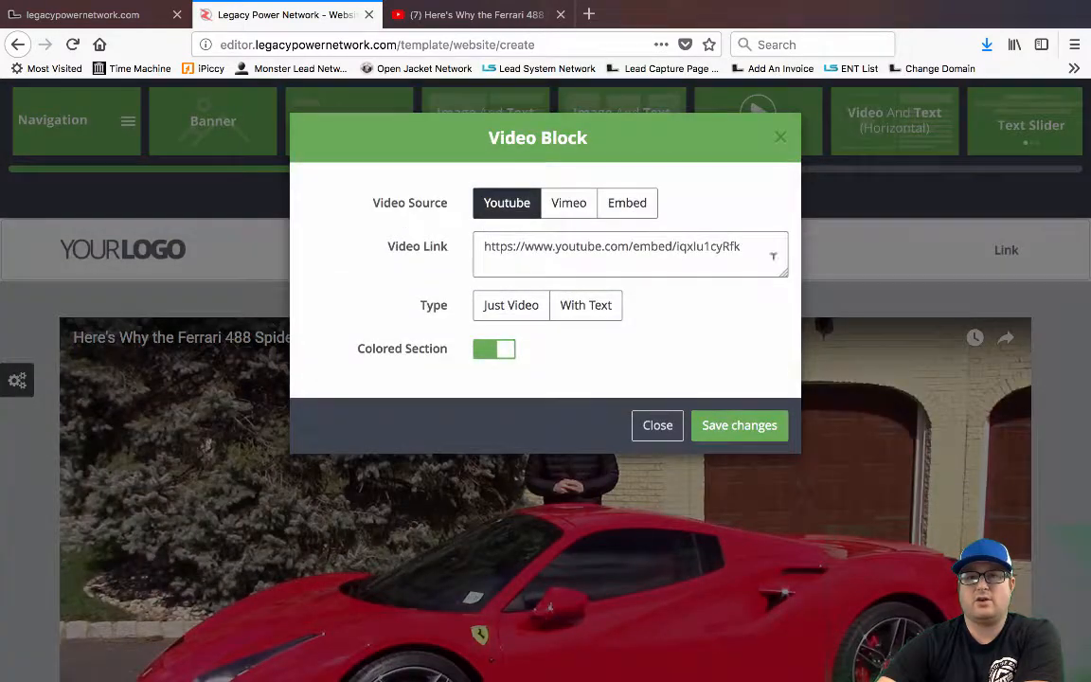
{"action": "left_click", "coordinate": [747, 246]}
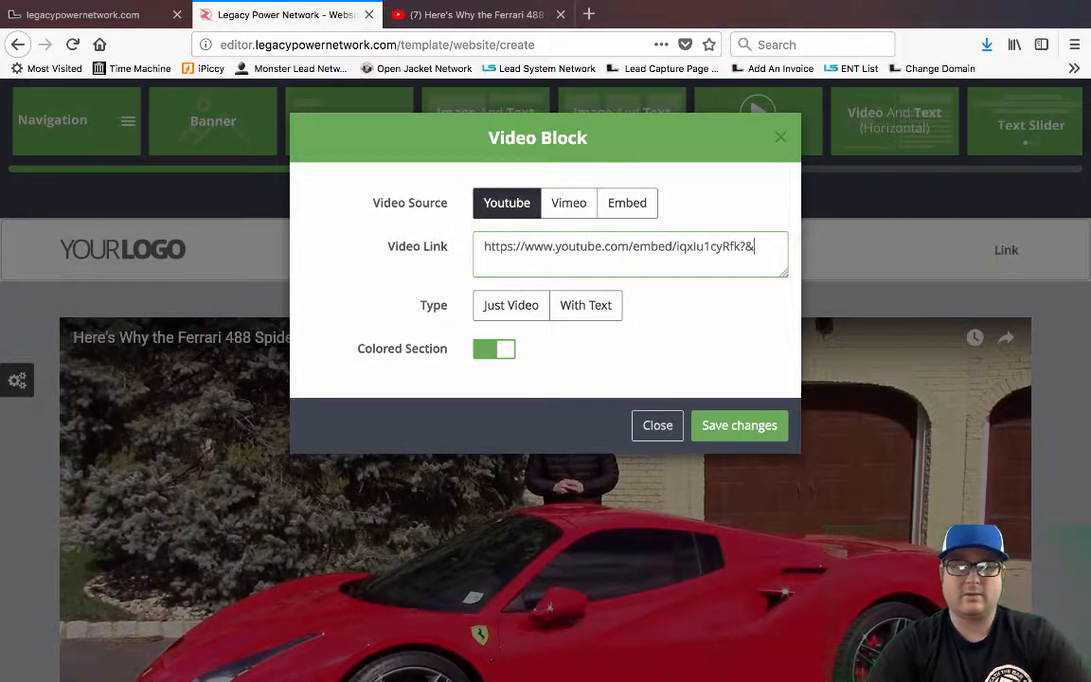
{"action": "type", "text": "autoplay=1"}
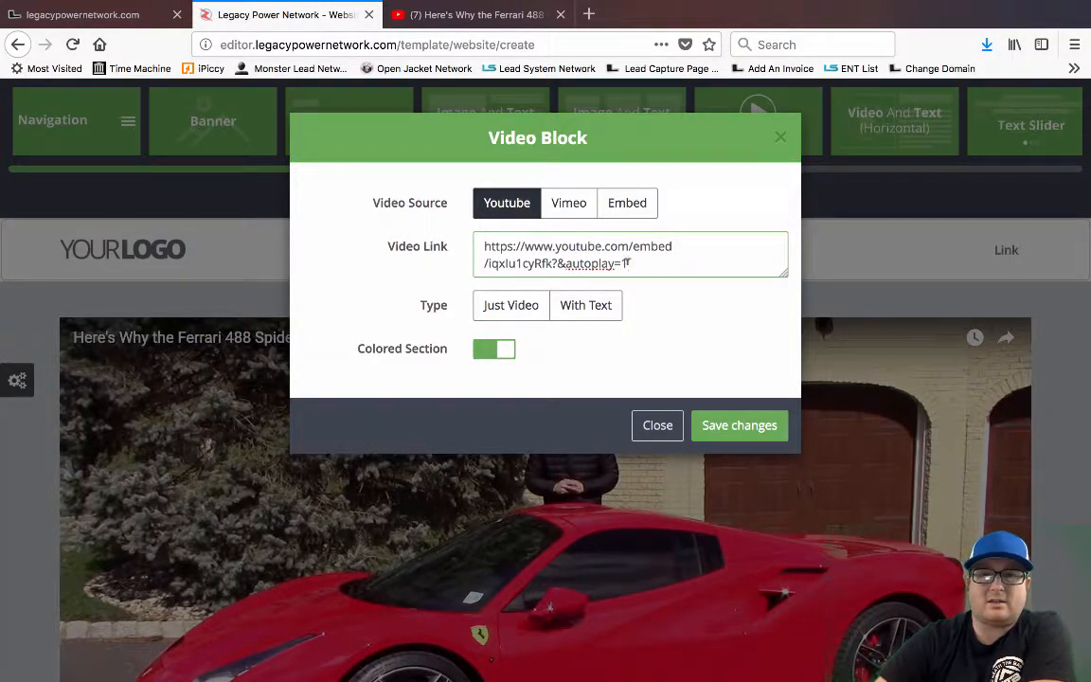
{"action": "left_click_drag", "start_coordinate": [627, 263], "coordinate": [576, 264]}
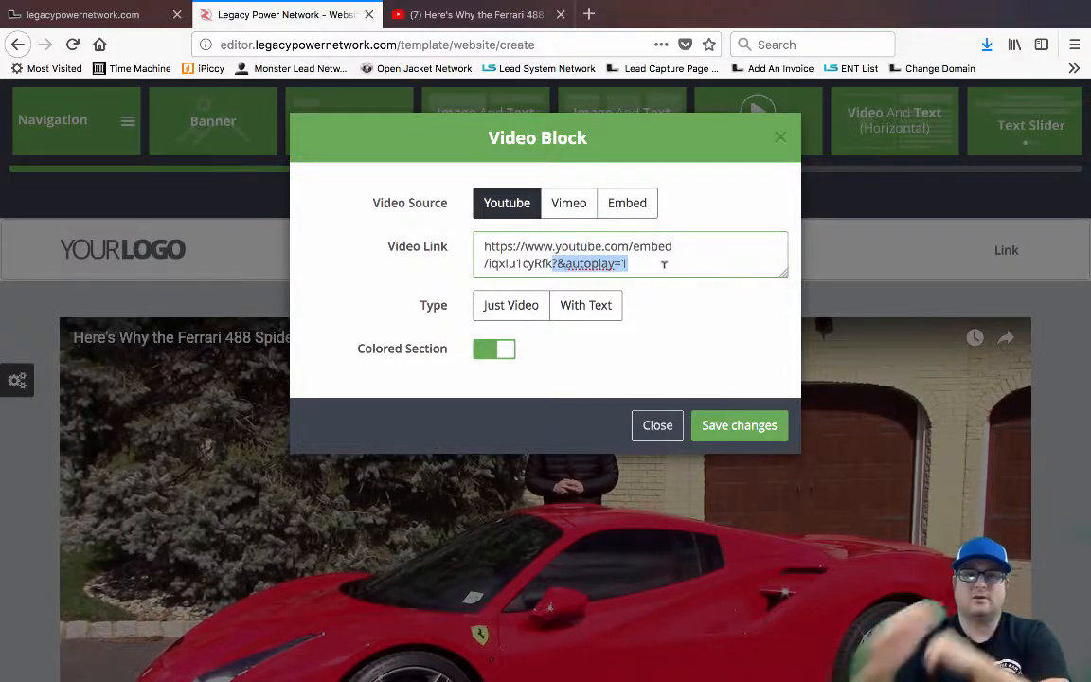
Save the &autoplay=1 Video Link and watch the Ferrari video reload and play automatically
{"action": "left_click", "coordinate": [740, 425]}
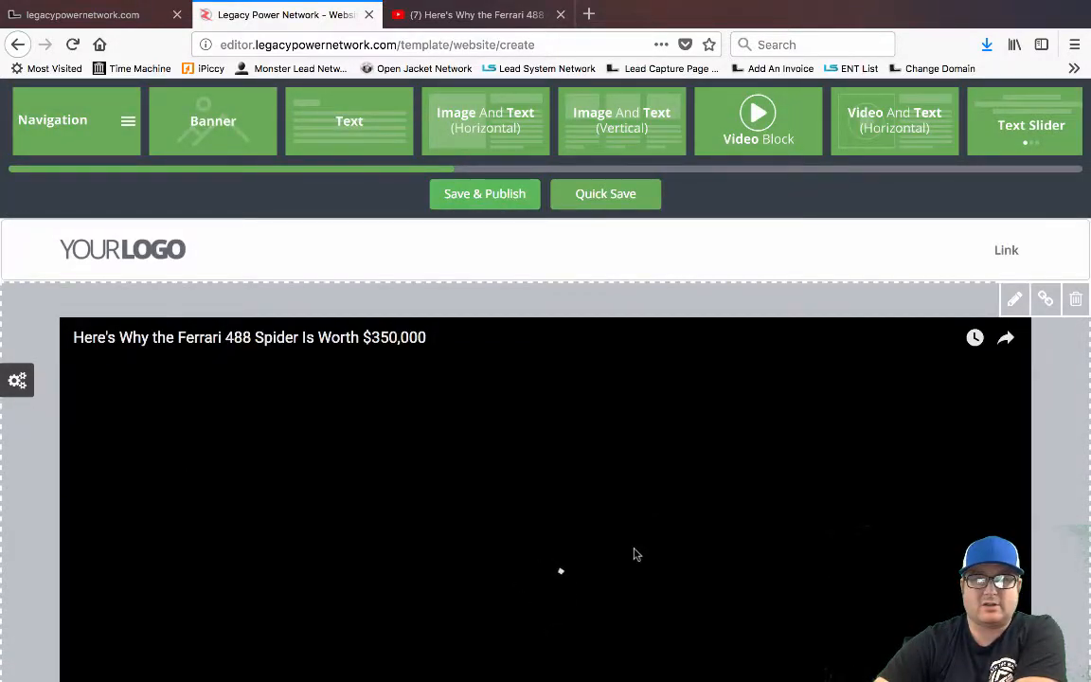
{"action": "scroll", "coordinate": [637, 552], "scroll_direction": "down", "scroll_amount": 1}
{"action": "scroll", "coordinate": [637, 552], "scroll_direction": "down", "scroll_amount": 1}
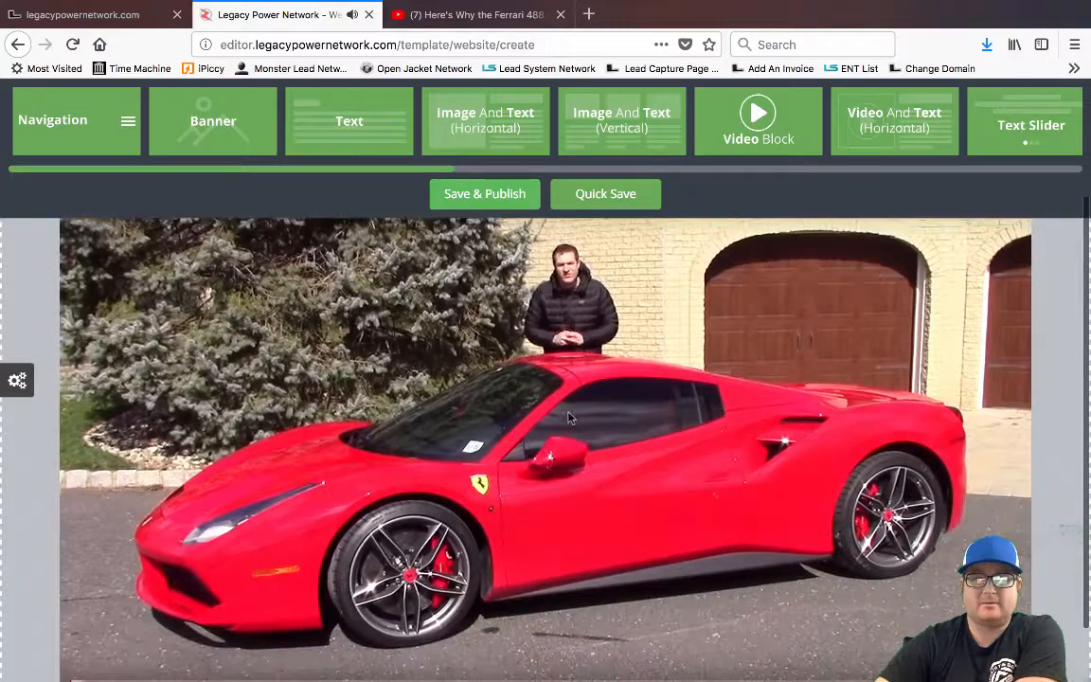
{"action": "scroll", "coordinate": [296, 483], "scroll_direction": "up", "scroll_amount": 2}
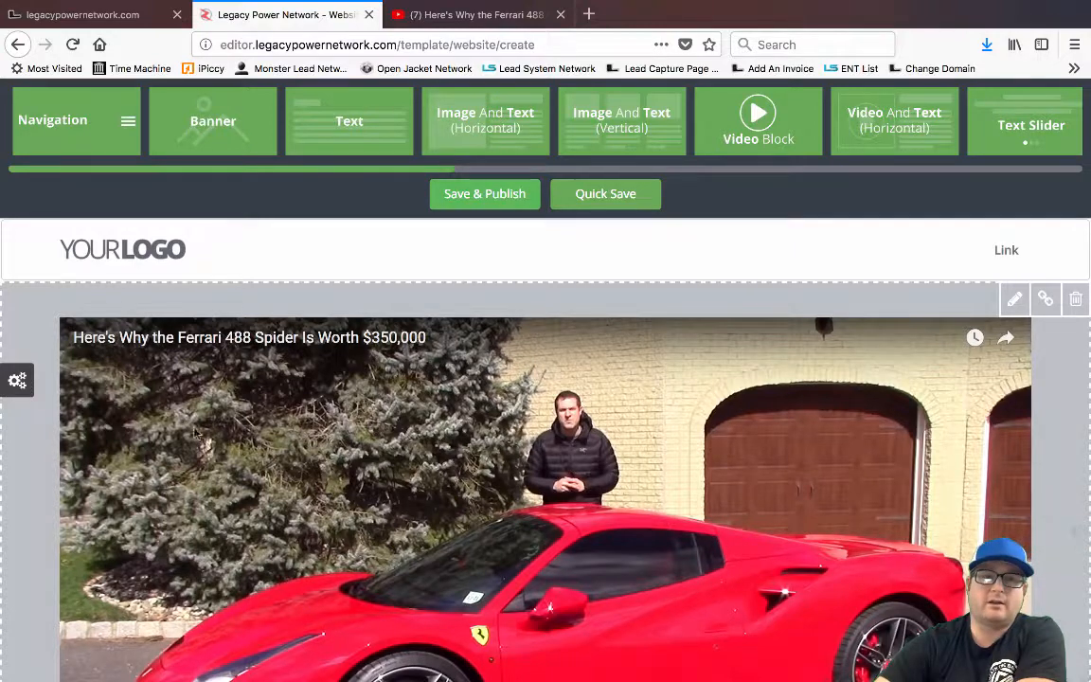
{"action": "scroll", "coordinate": [113, 454], "scroll_direction": "down", "scroll_amount": 2}
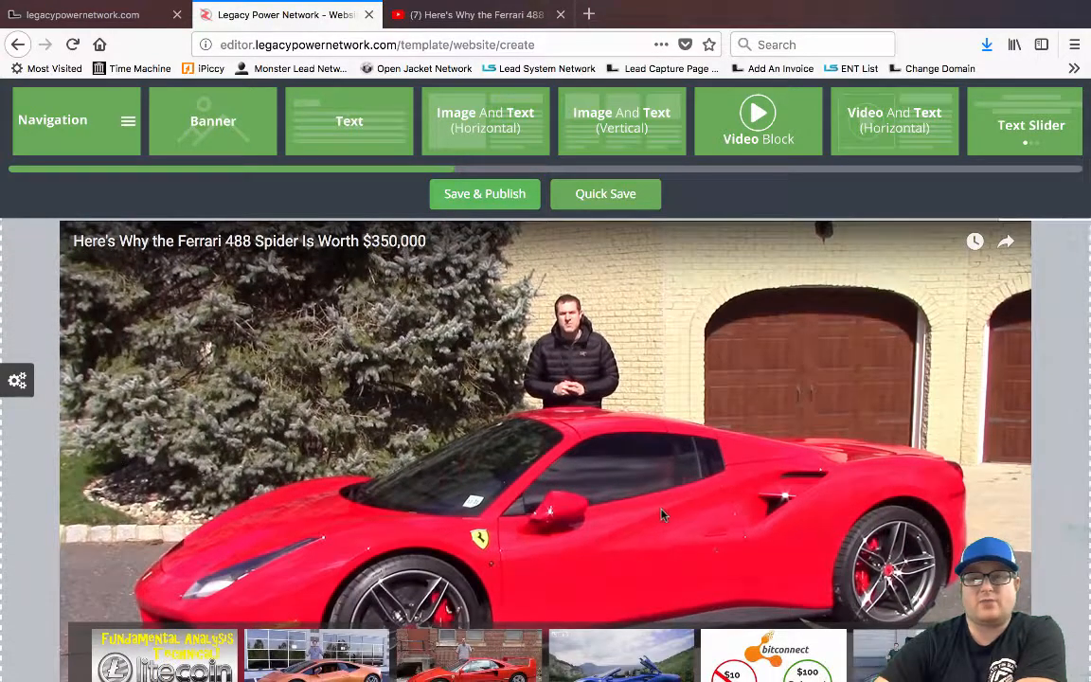
Browse the gear theme font and colour settings panel alongside the page
{"action": "left_click", "coordinate": [19, 382]}
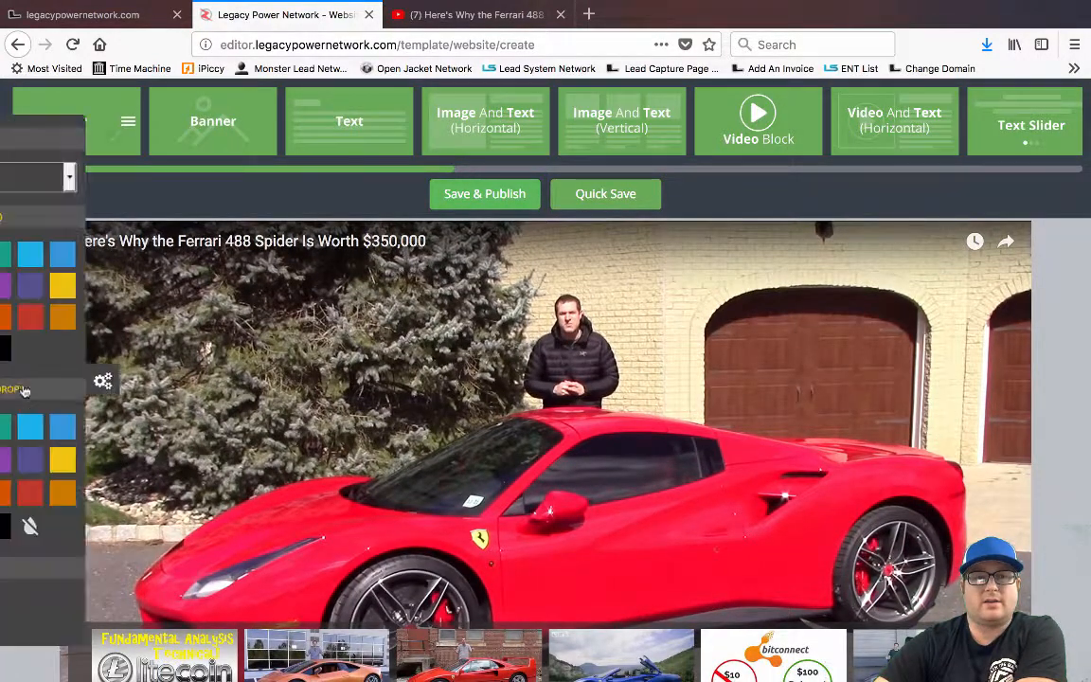
{"action": "left_click", "coordinate": [254, 383]}
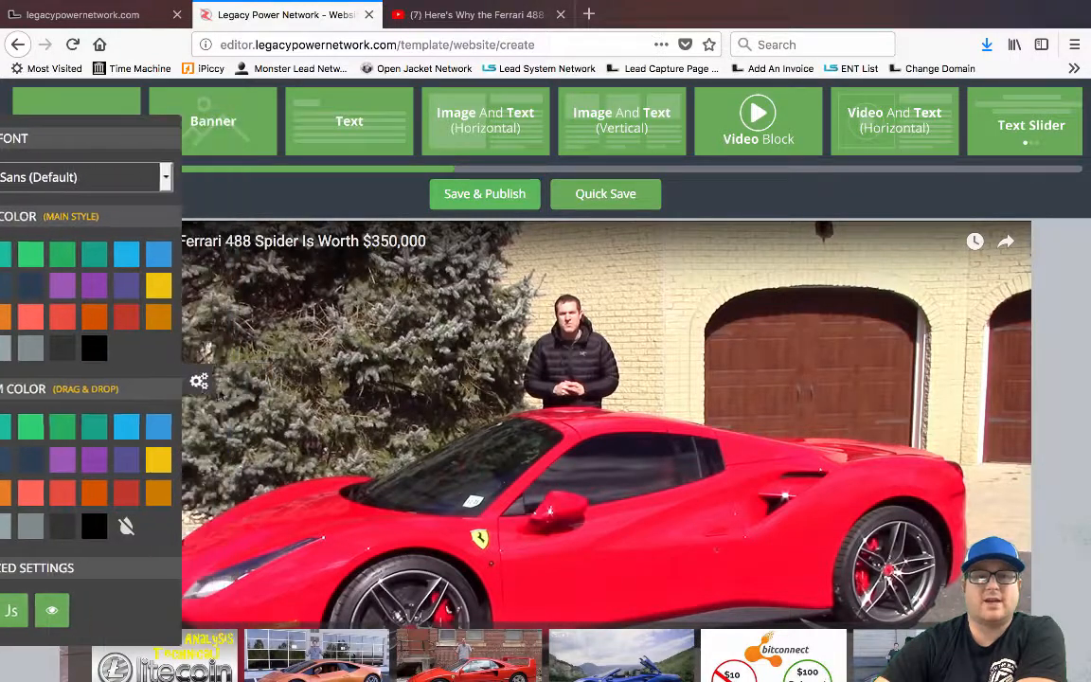
{"action": "left_click", "coordinate": [17, 382]}
{"action": "scroll", "coordinate": [308, 379], "scroll_direction": "down", "scroll_amount": 3}
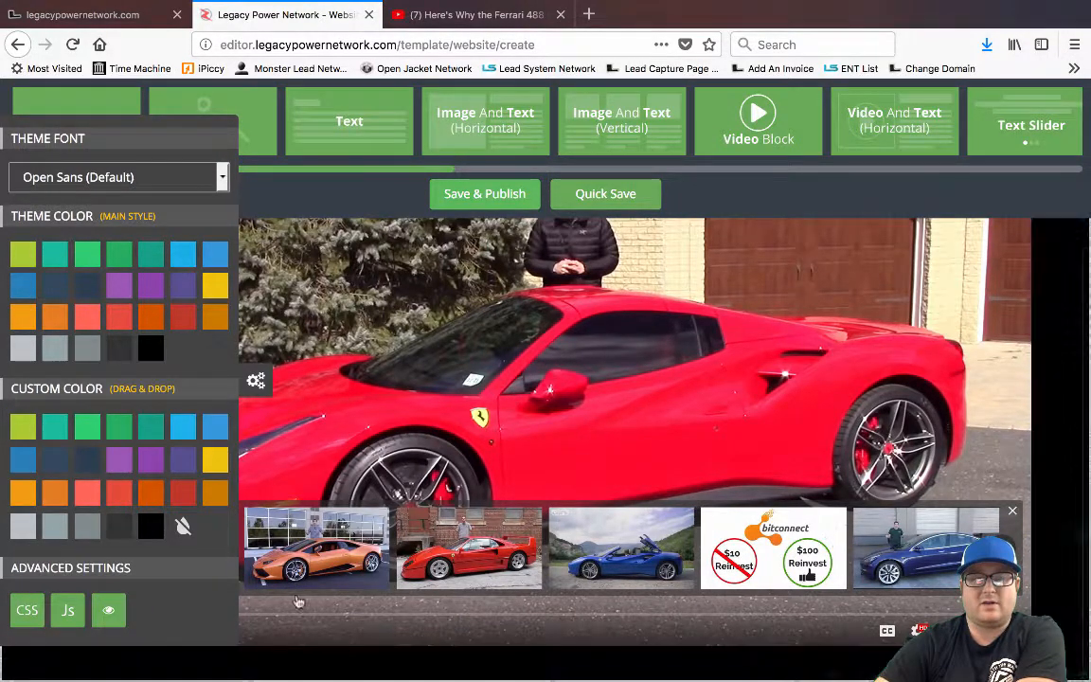
{"action": "left_click", "coordinate": [255, 380]}
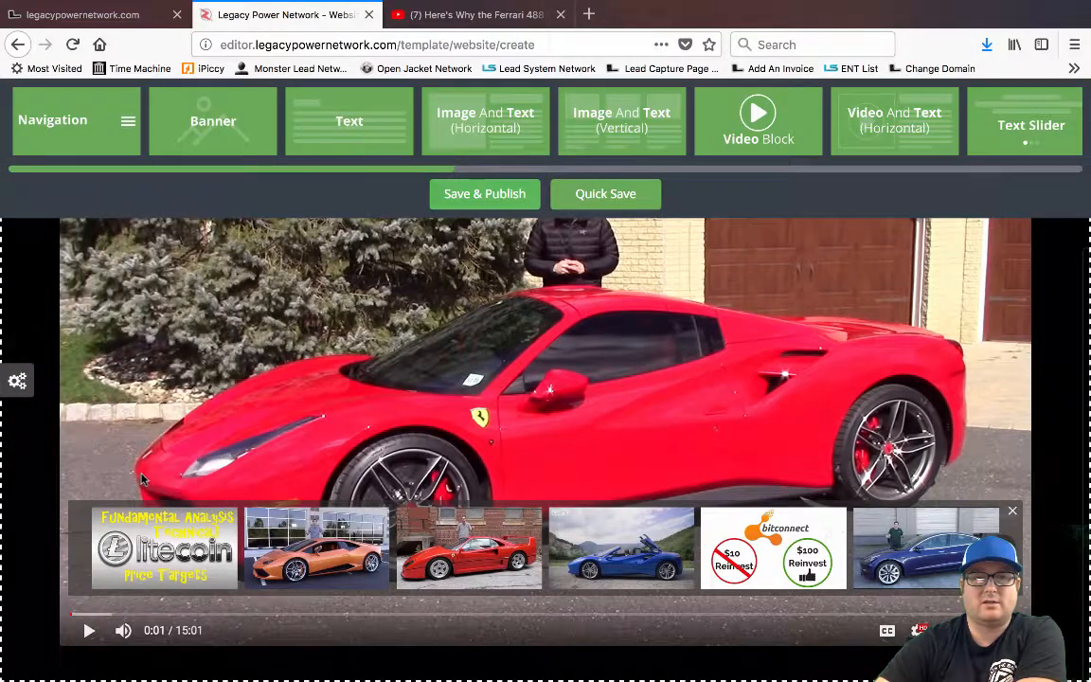
{"action": "scroll", "coordinate": [41, 443], "scroll_direction": "up", "scroll_amount": 3}
{"action": "scroll", "coordinate": [753, 359], "scroll_direction": "down", "scroll_amount": 3}
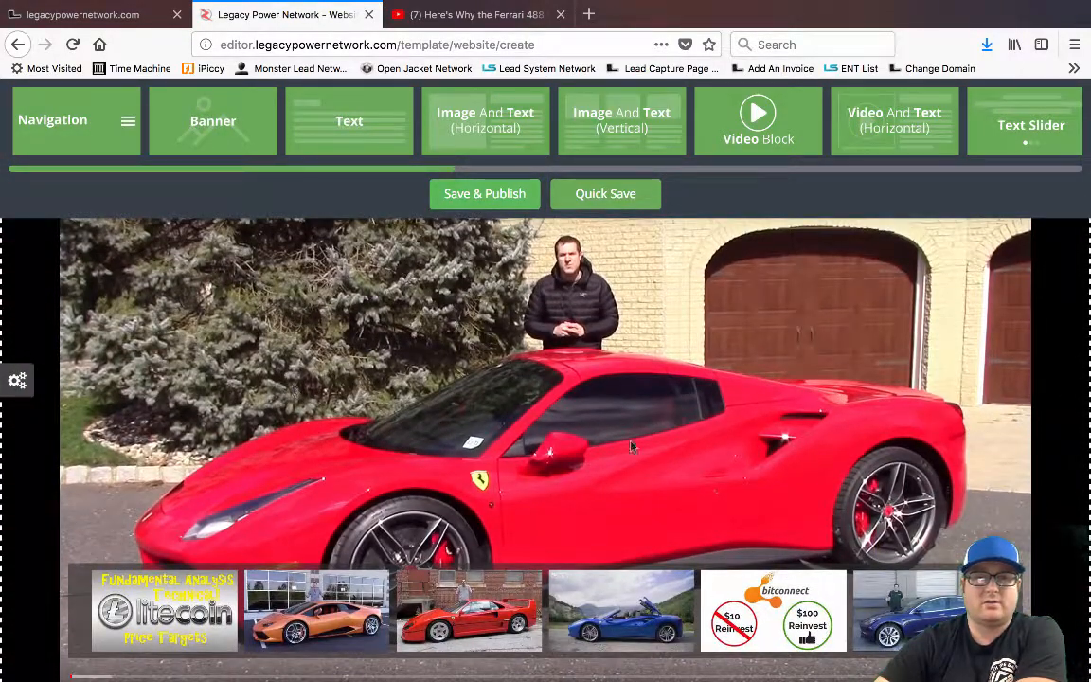
Apply a black Custom Color swatch to the Ferrari video section from the theme panel
{"action": "left_click", "coordinate": [17, 380]}
{"action": "scroll", "coordinate": [189, 490], "scroll_direction": "down", "scroll_amount": 1}
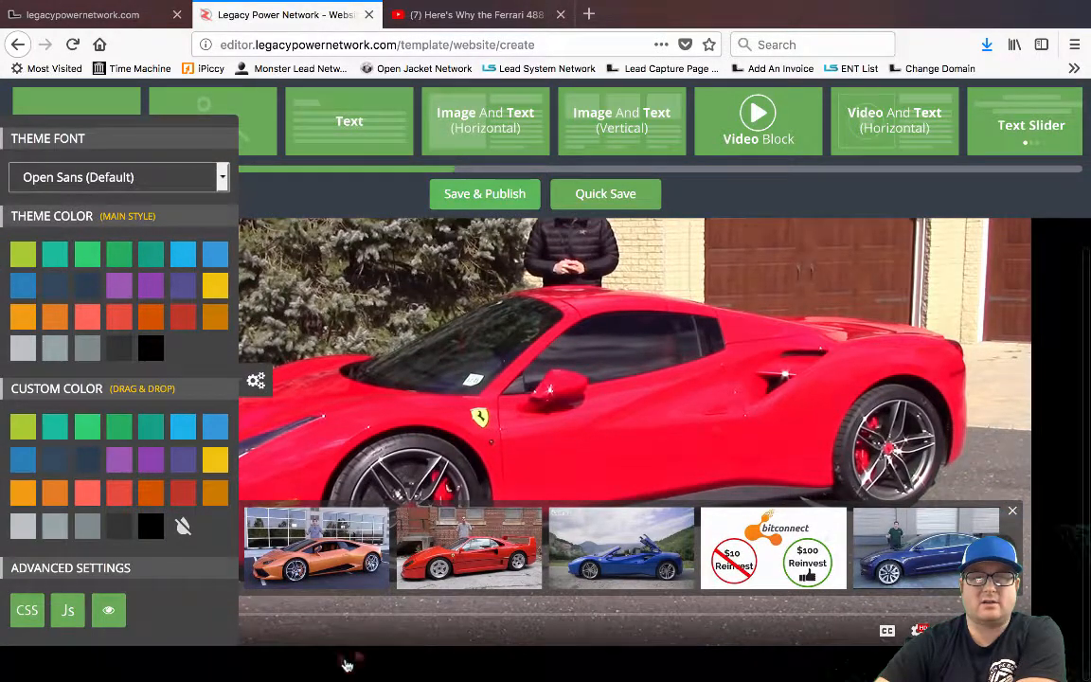
{"action": "left_click", "coordinate": [256, 380]}
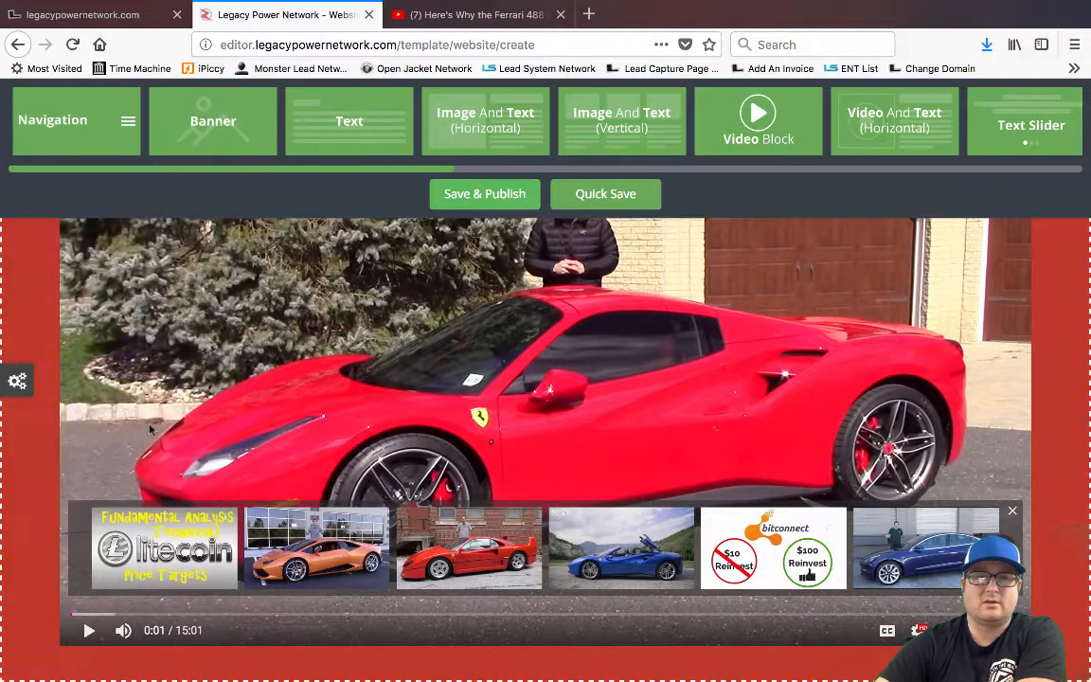
{"action": "scroll", "coordinate": [156, 421], "scroll_direction": "up", "scroll_amount": 3}
{"action": "scroll", "coordinate": [154, 421], "scroll_direction": "down", "scroll_amount": 2}
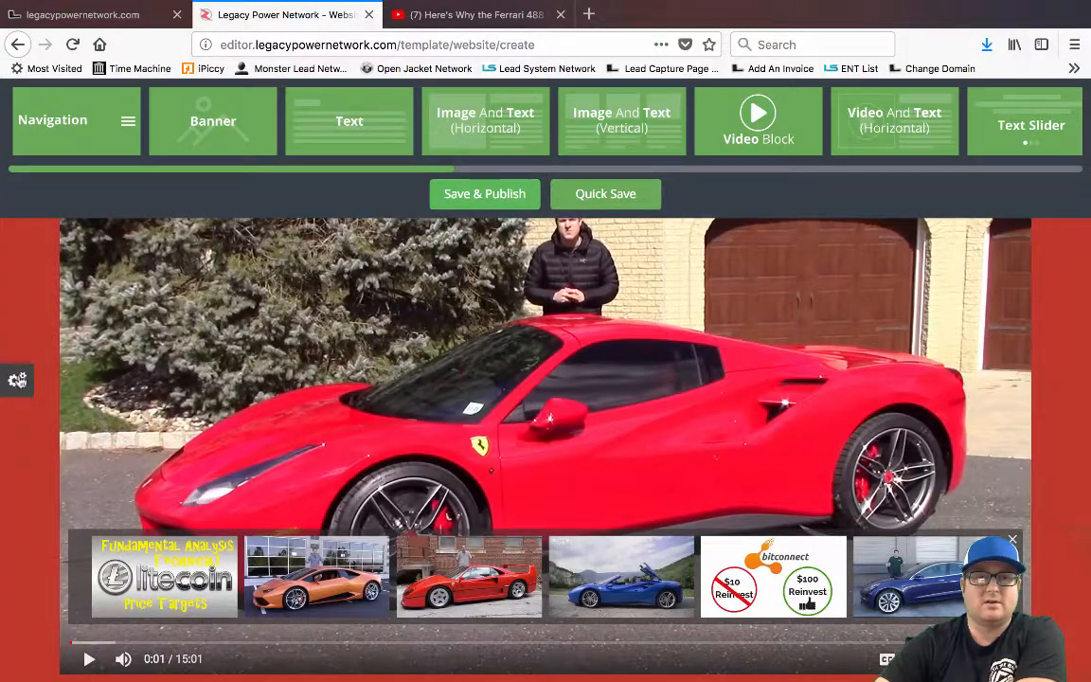
{"action": "left_click", "coordinate": [17, 380]}
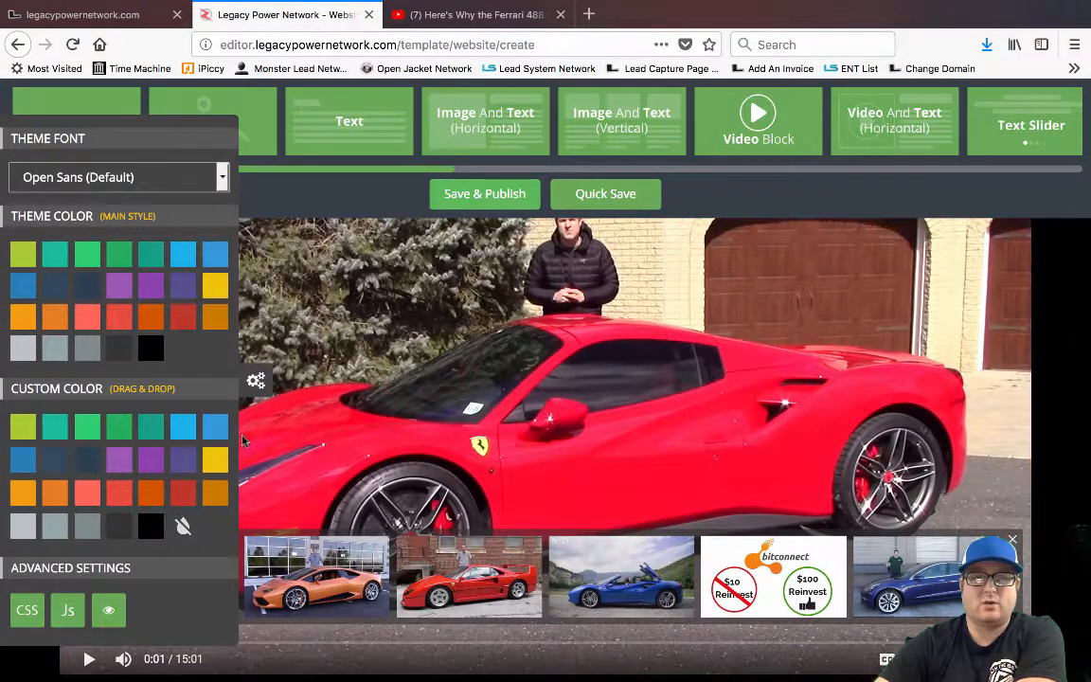
{"action": "left_click", "coordinate": [256, 380]}
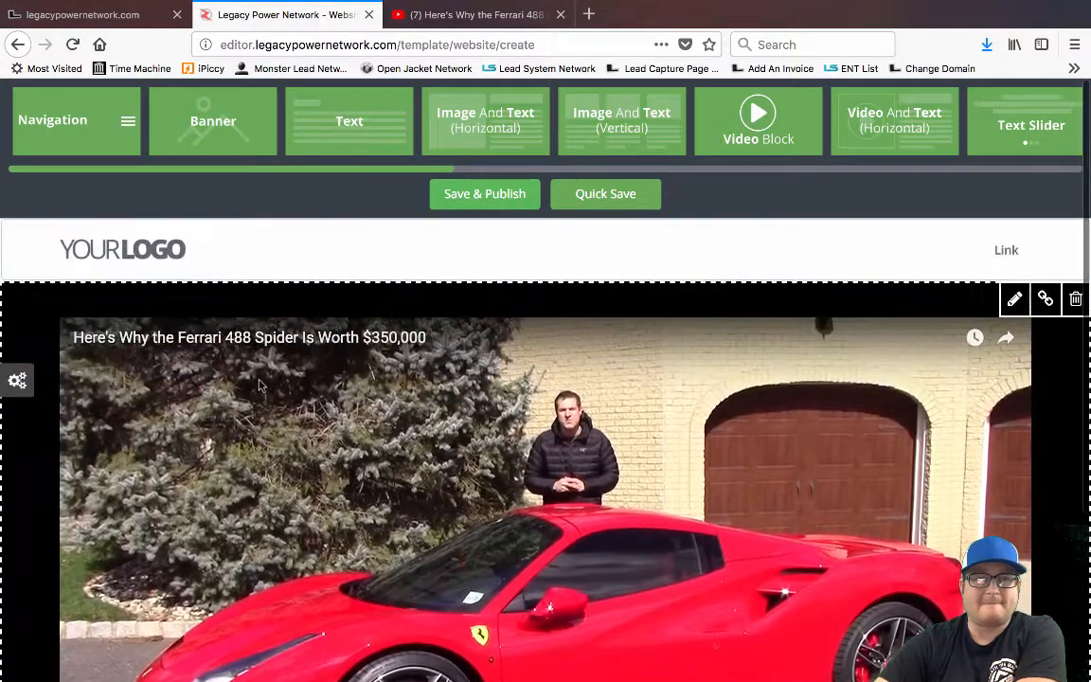
Open the header logo's Media Library and filter it to the Logos category
{"action": "left_click", "coordinate": [127, 251]}
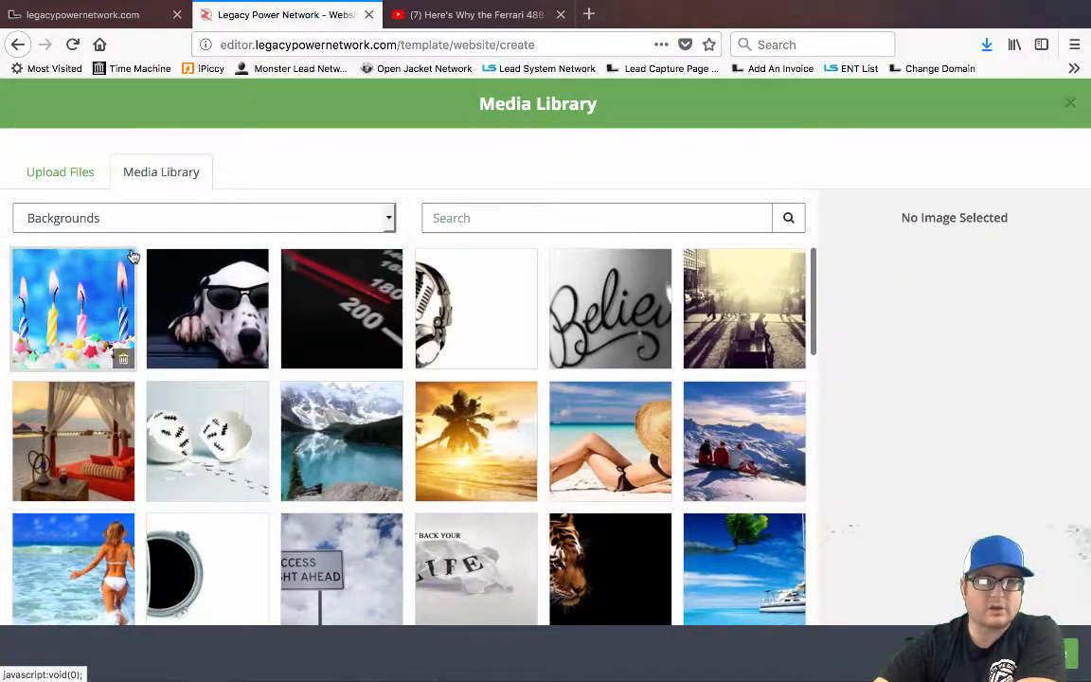
{"action": "left_click", "coordinate": [76, 218]}
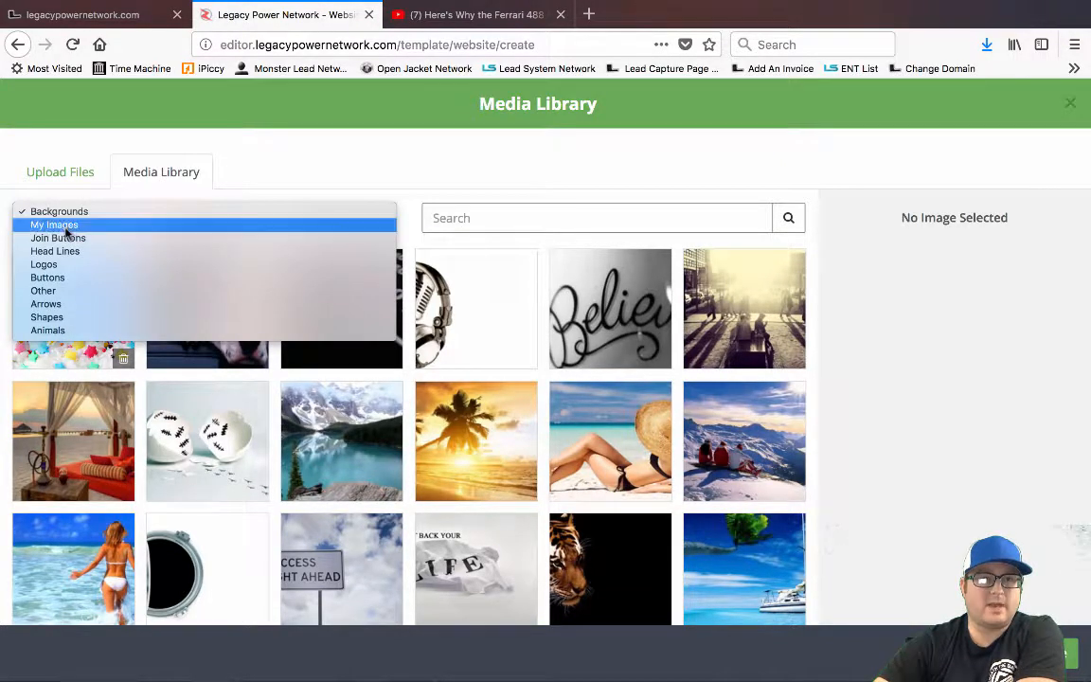
{"action": "left_click", "coordinate": [66, 226]}
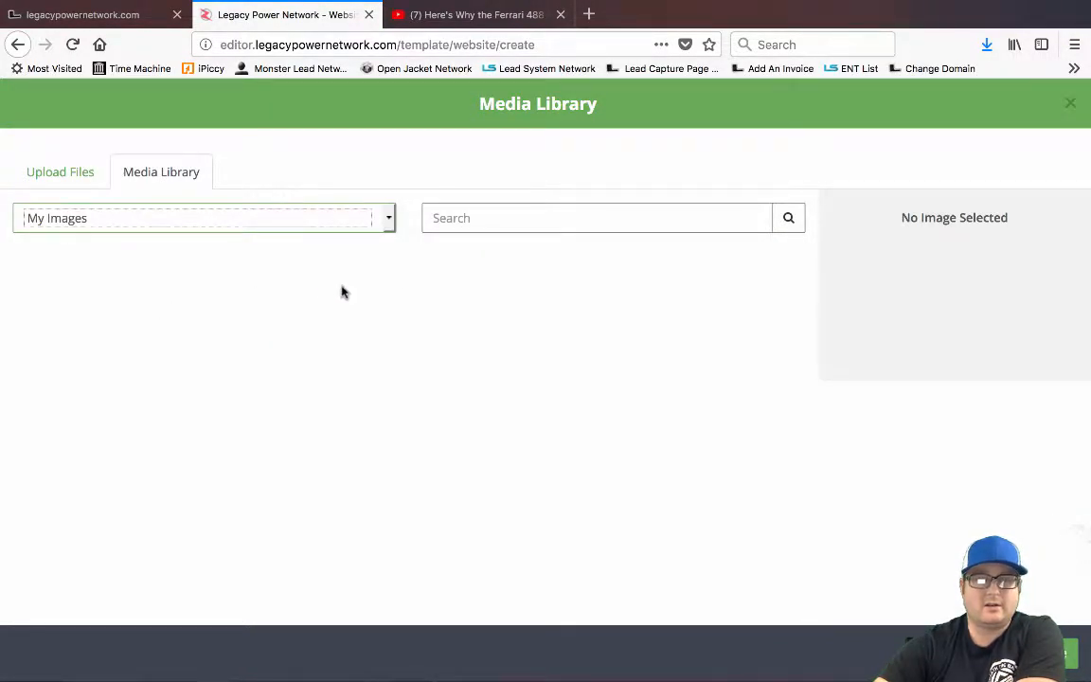
{"action": "left_click", "coordinate": [64, 172]}
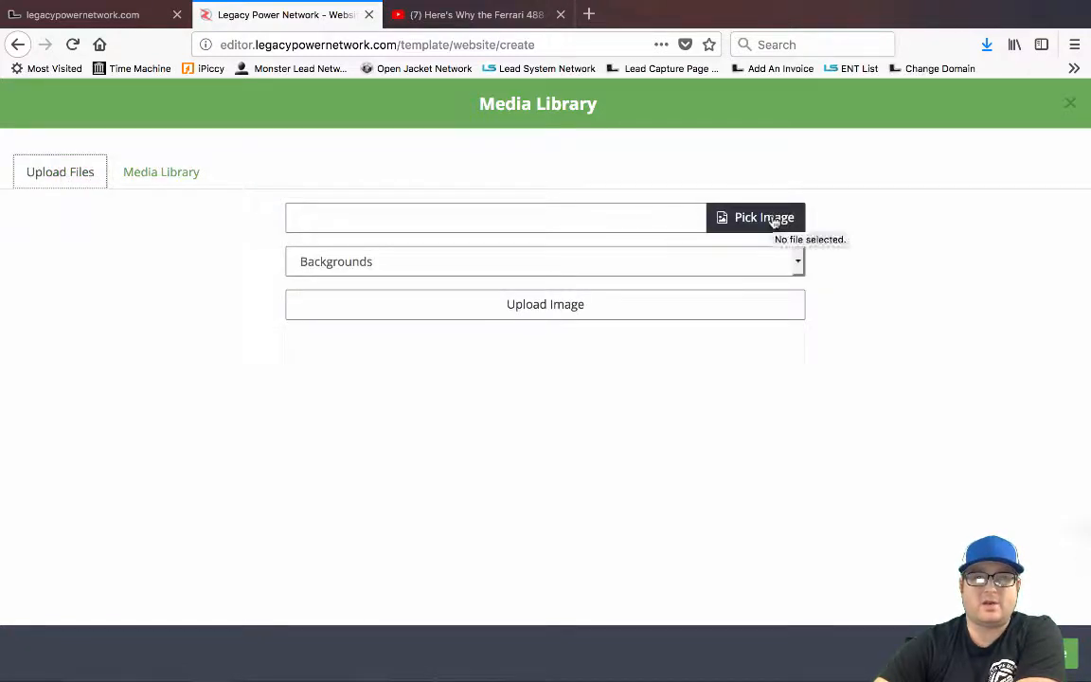
{"action": "left_click", "coordinate": [159, 177]}
{"action": "left_click", "coordinate": [49, 174]}
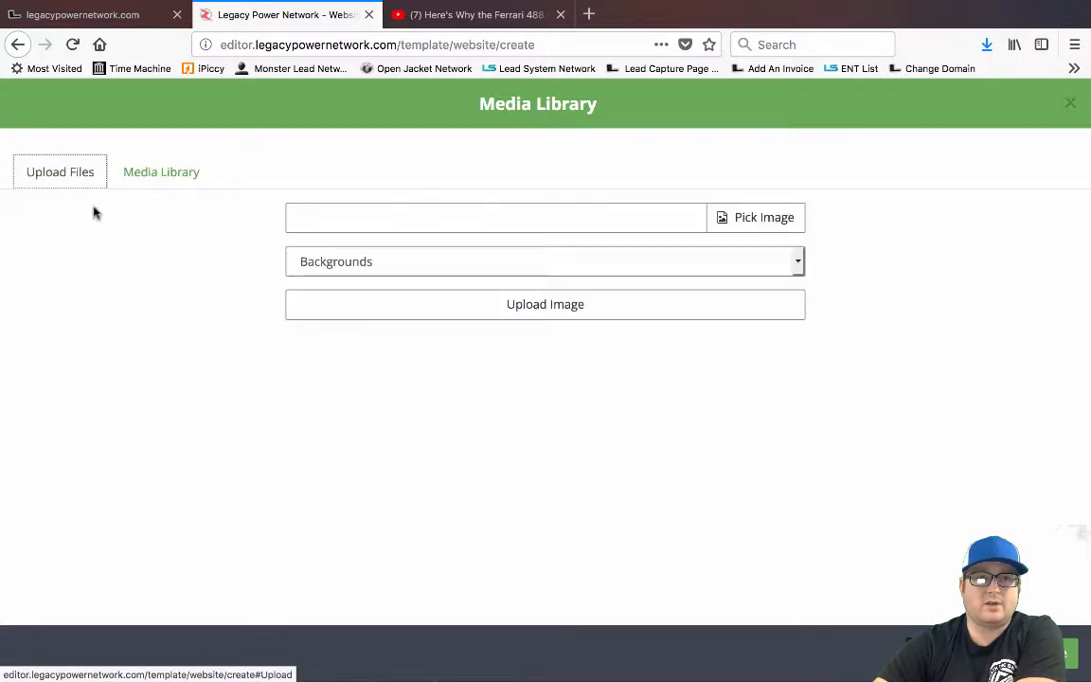
{"action": "left_click", "coordinate": [160, 178]}
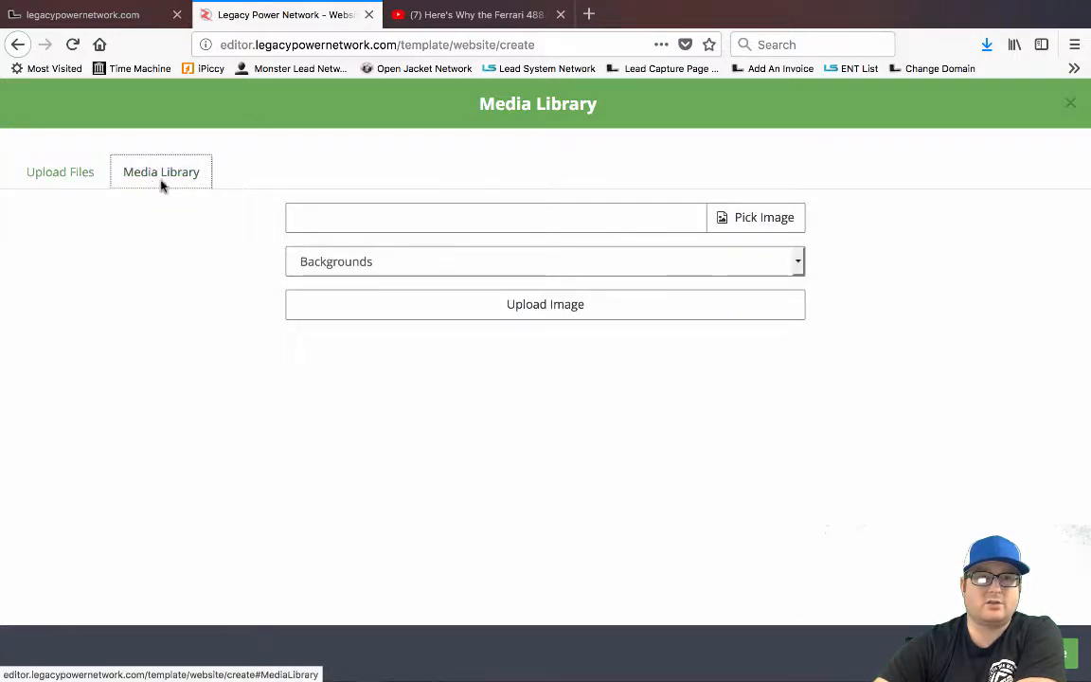
{"action": "left_click", "coordinate": [148, 222]}
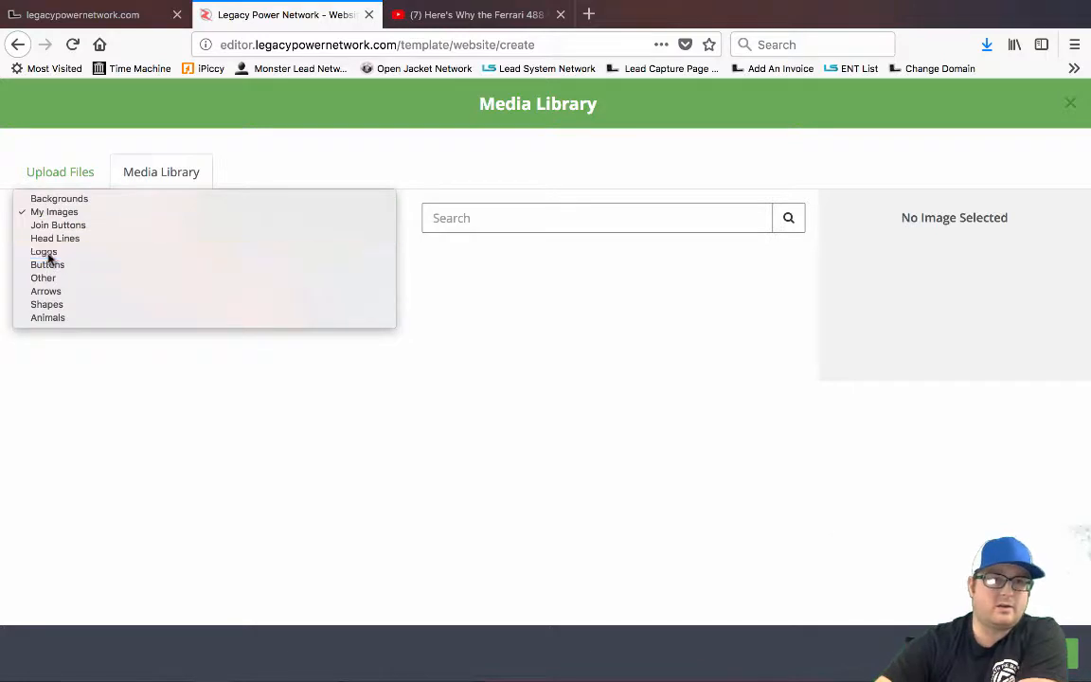
{"action": "left_click", "coordinate": [48, 234]}
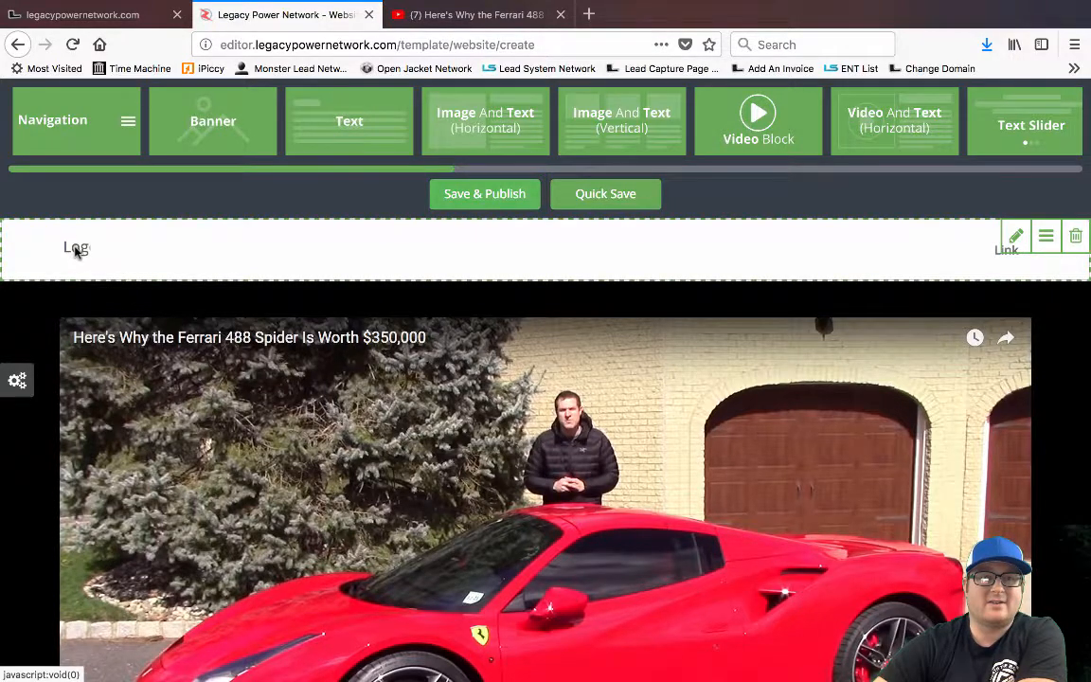
Pick the Amazon thumbnail and apply it as the navigation bar logo
{"action": "left_click", "coordinate": [76, 251]}
{"action": "left_click", "coordinate": [99, 274]}
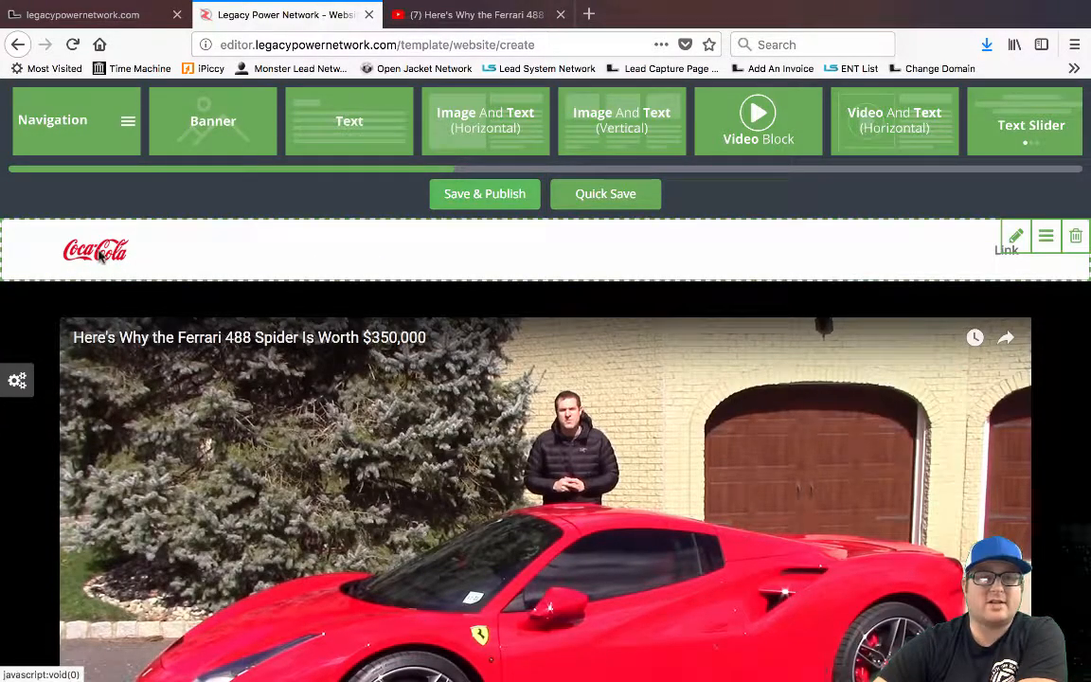
{"action": "left_click", "coordinate": [100, 256]}
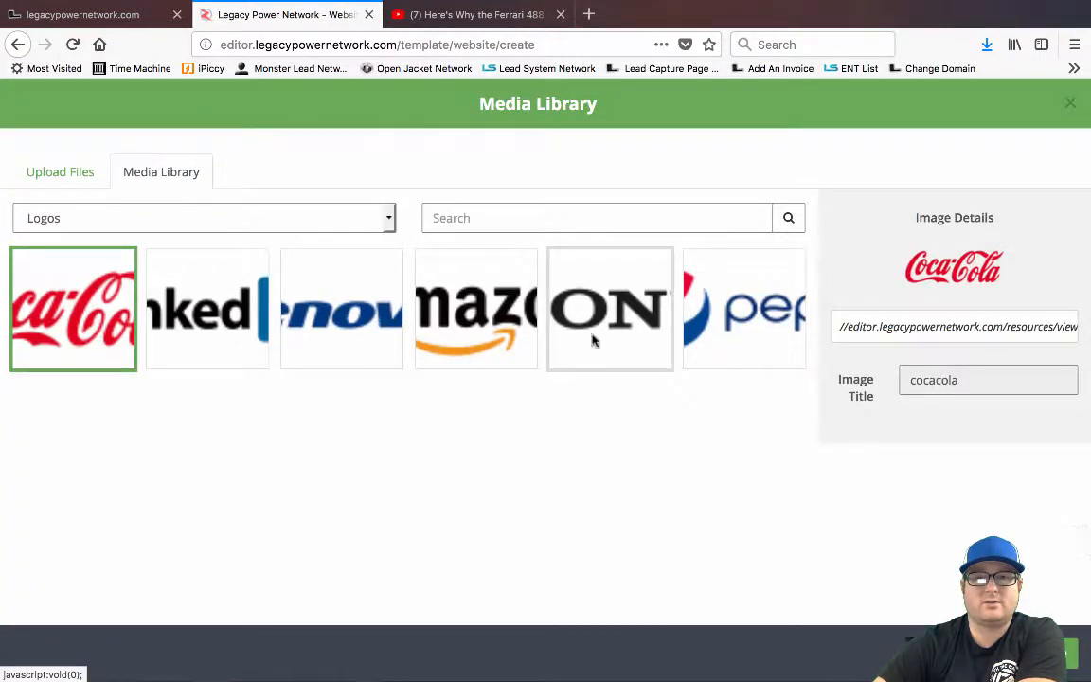
{"action": "left_click", "coordinate": [482, 317]}
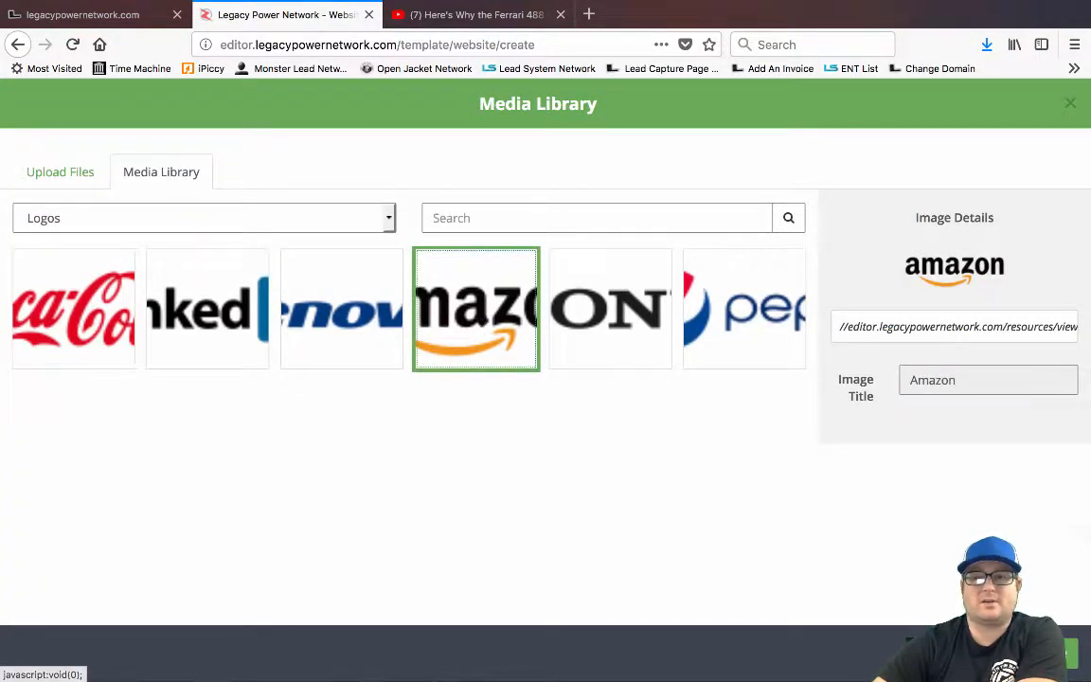
{"action": "left_click", "coordinate": [1053, 654]}
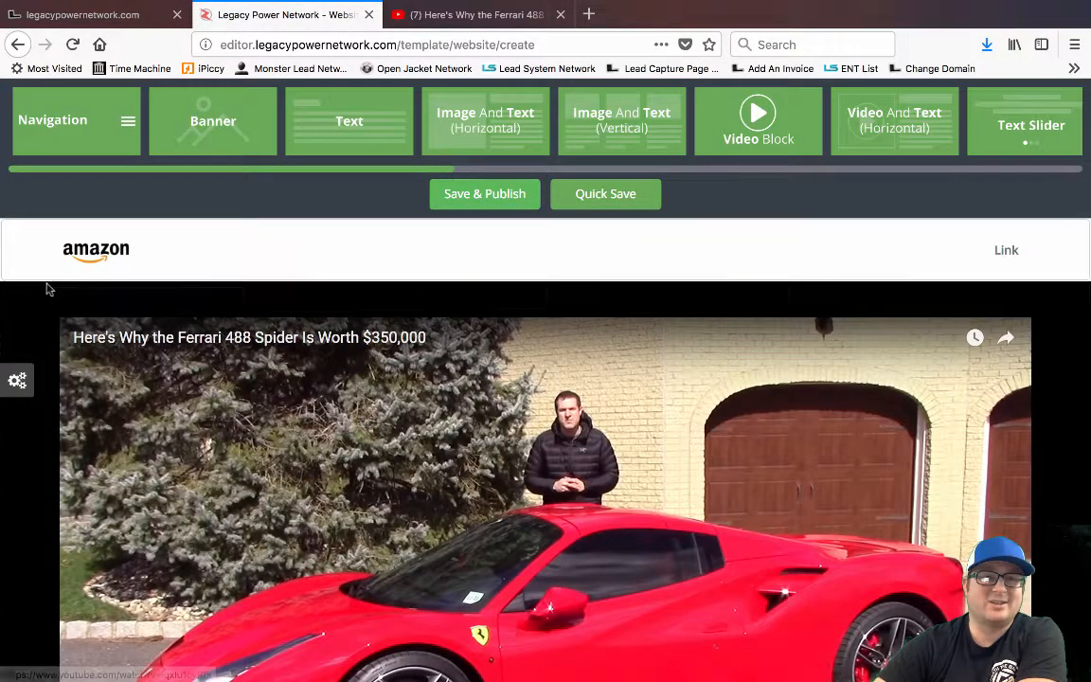
Drag the red Custom Color swatch onto the Amazon header bar to give it a red background
{"action": "left_click", "coordinate": [18, 383]}
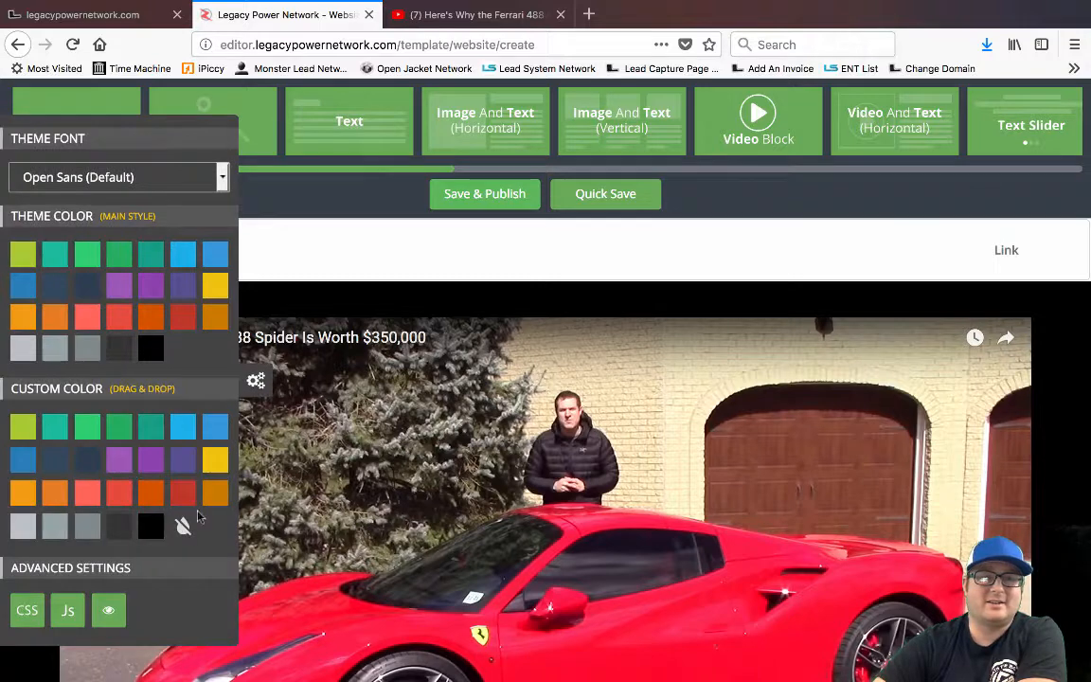
{"action": "left_click_drag", "start_coordinate": [178, 495], "coordinate": [313, 252]}
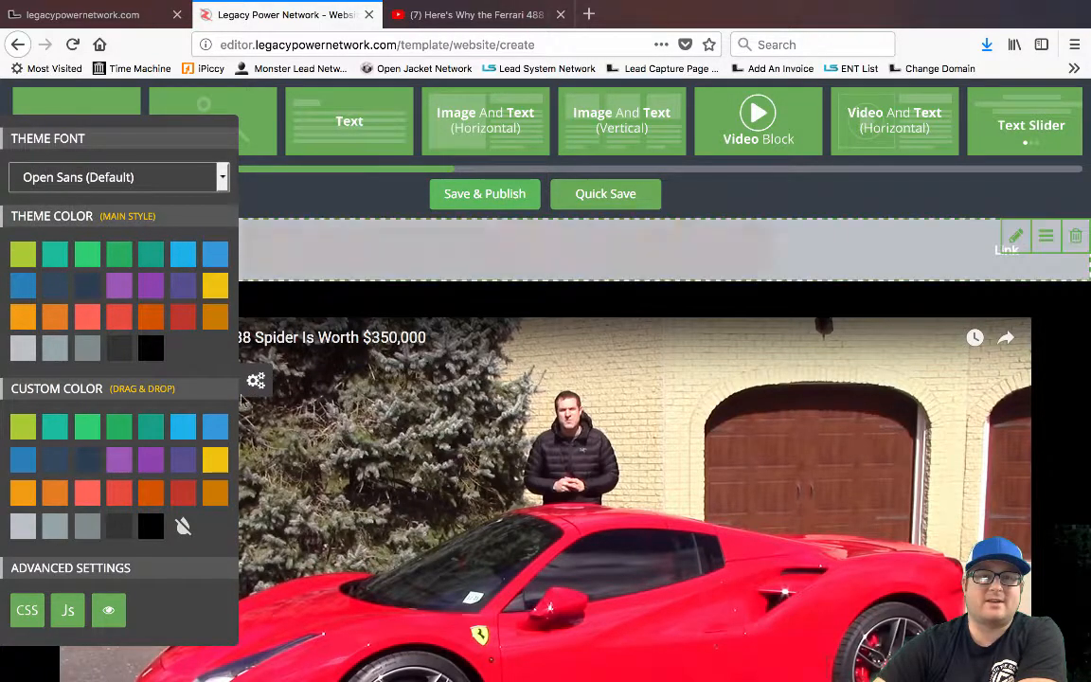
{"action": "left_click", "coordinate": [256, 380]}
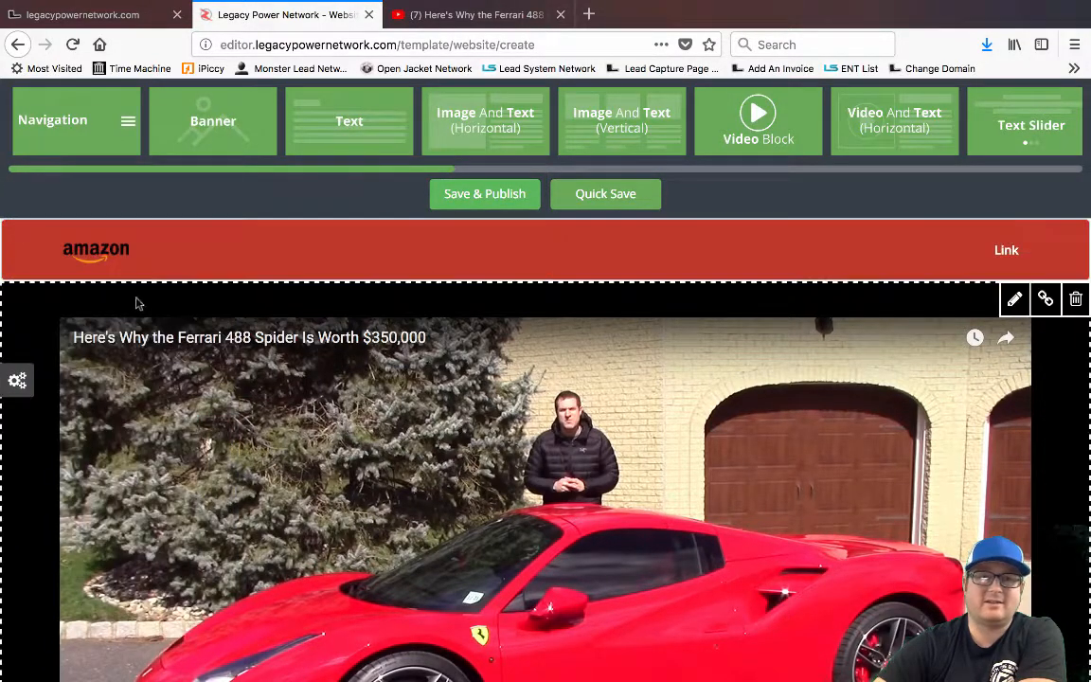
{"action": "scroll", "coordinate": [149, 383], "scroll_direction": "down", "scroll_amount": 2}
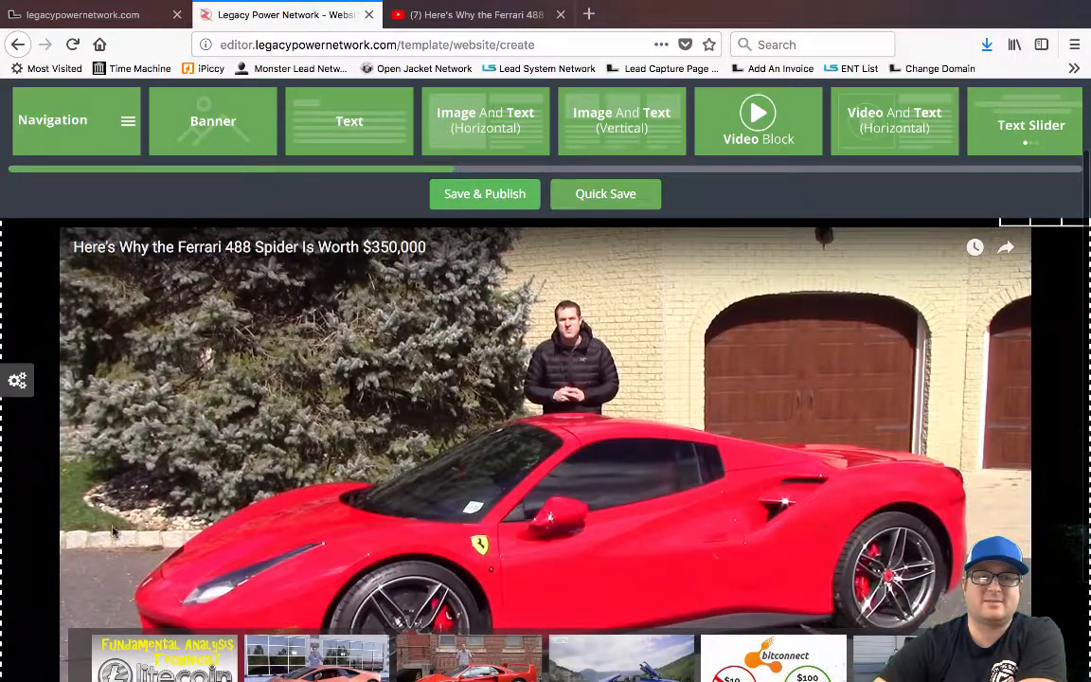
{"action": "scroll", "coordinate": [770, 410], "scroll_direction": "up", "scroll_amount": 2}
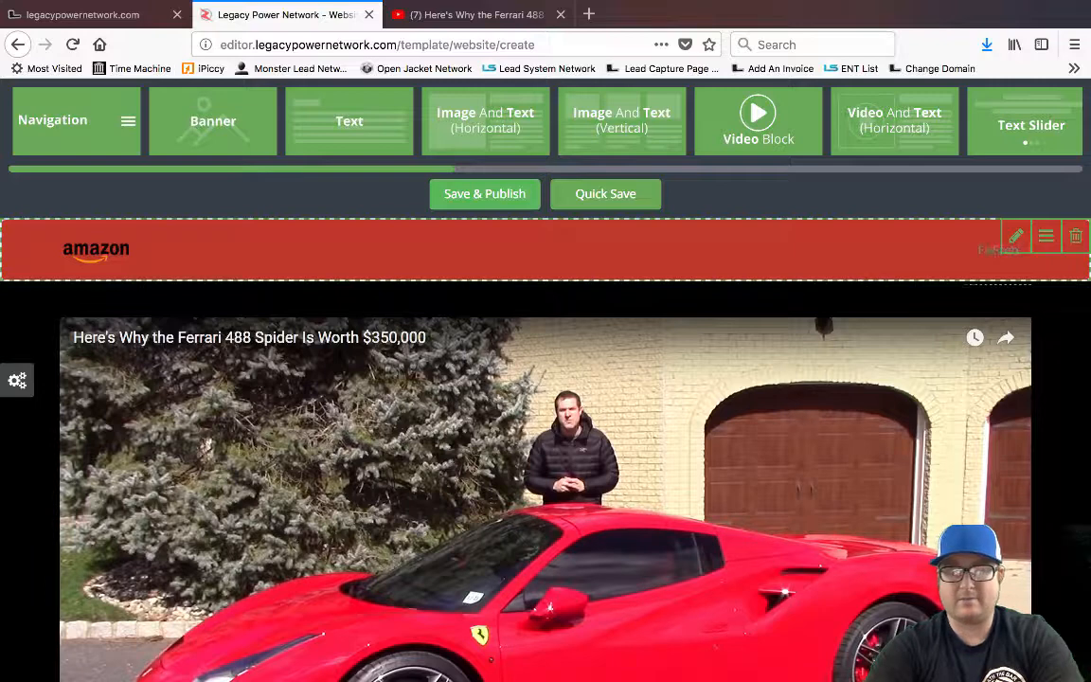
{"action": "left_click", "coordinate": [986, 261]}
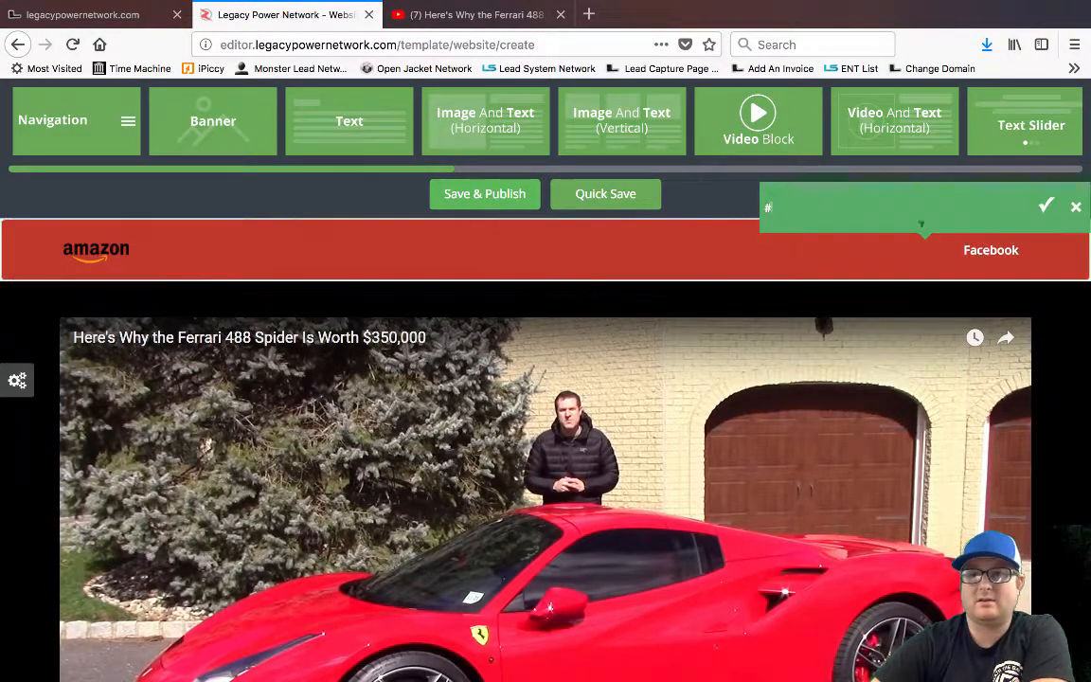
{"action": "key", "text": "BackSpace"}
{"action": "type", "text": "Http://facebook.com"}
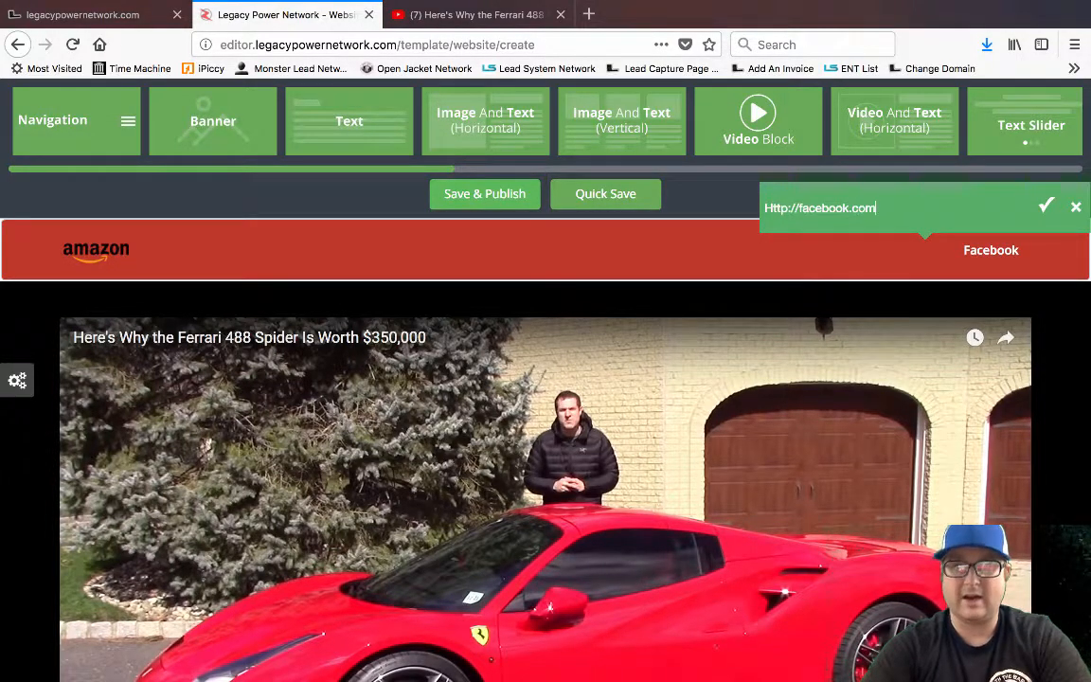
{"action": "left_click", "coordinate": [1051, 209]}
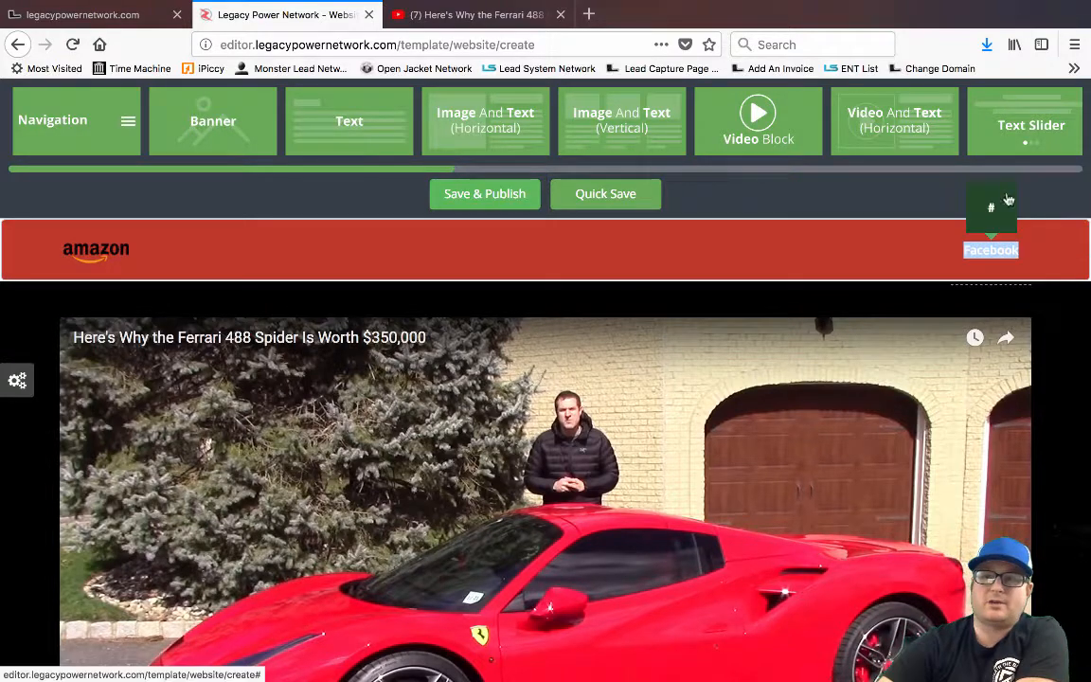
{"action": "scroll", "coordinate": [502, 288], "scroll_direction": "down", "scroll_amount": 3}
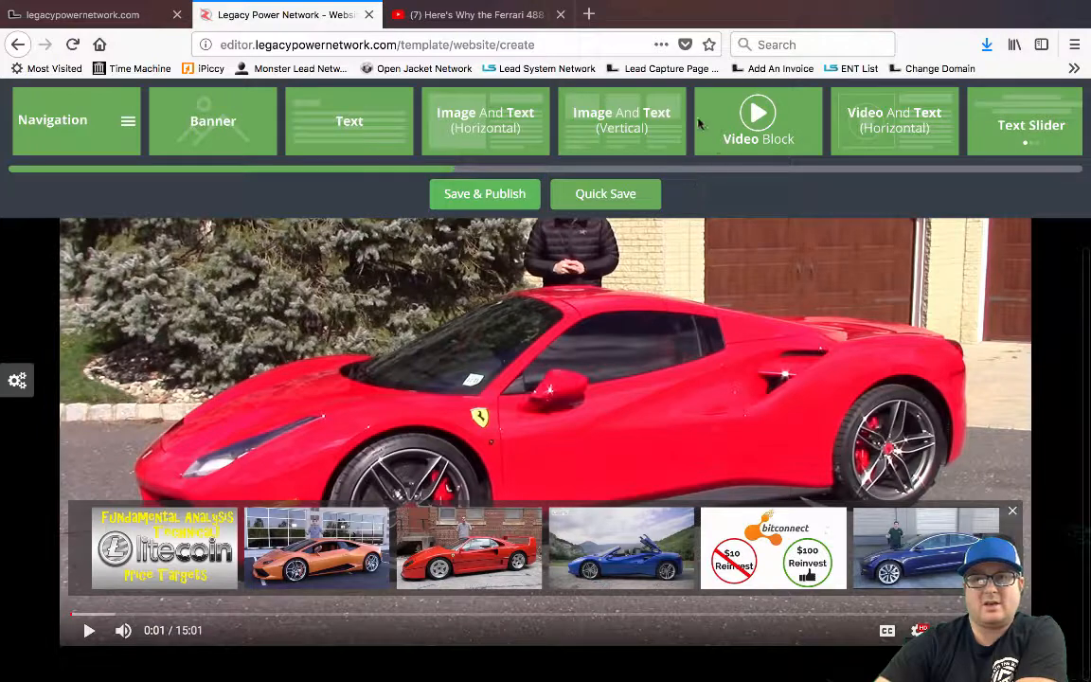
Place the Action block on the page directly below the Ferrari video
{"action": "scroll", "coordinate": [678, 123], "scroll_direction": "right", "scroll_amount": 5}
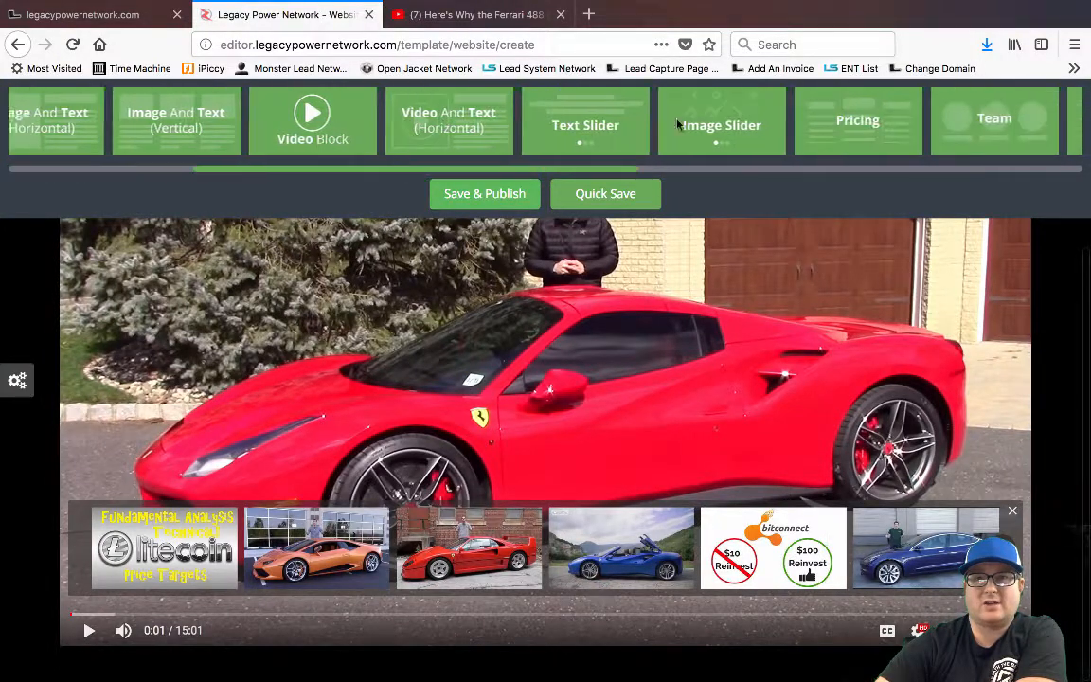
{"action": "scroll", "coordinate": [678, 123], "scroll_direction": "right", "scroll_amount": 7}
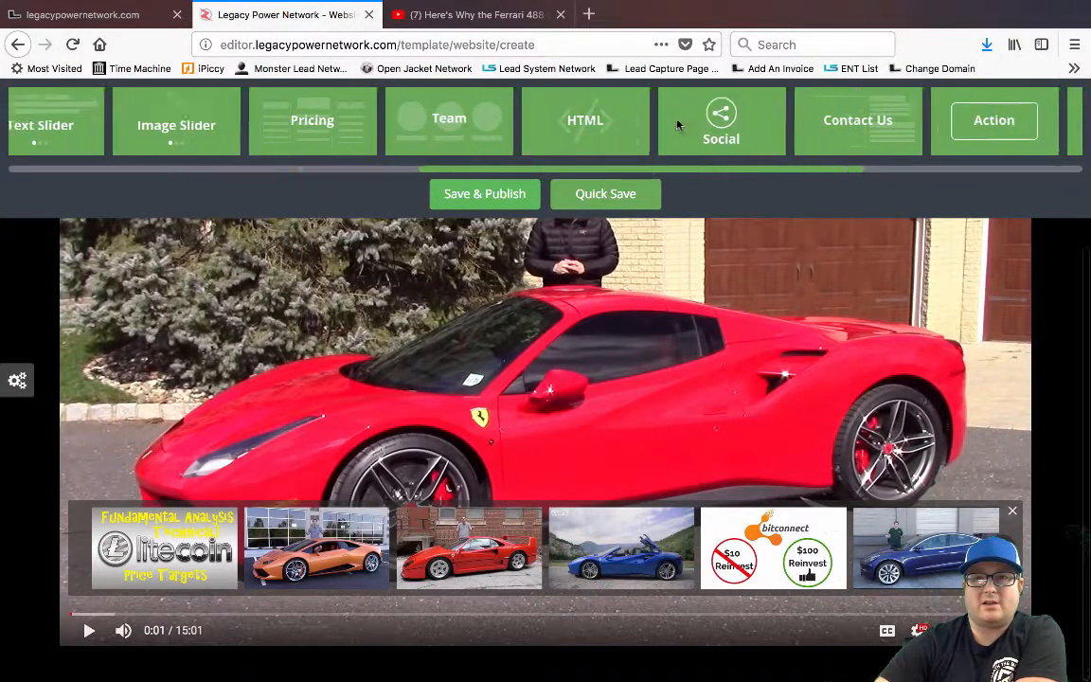
{"action": "scroll", "coordinate": [678, 123], "scroll_direction": "right", "scroll_amount": 2}
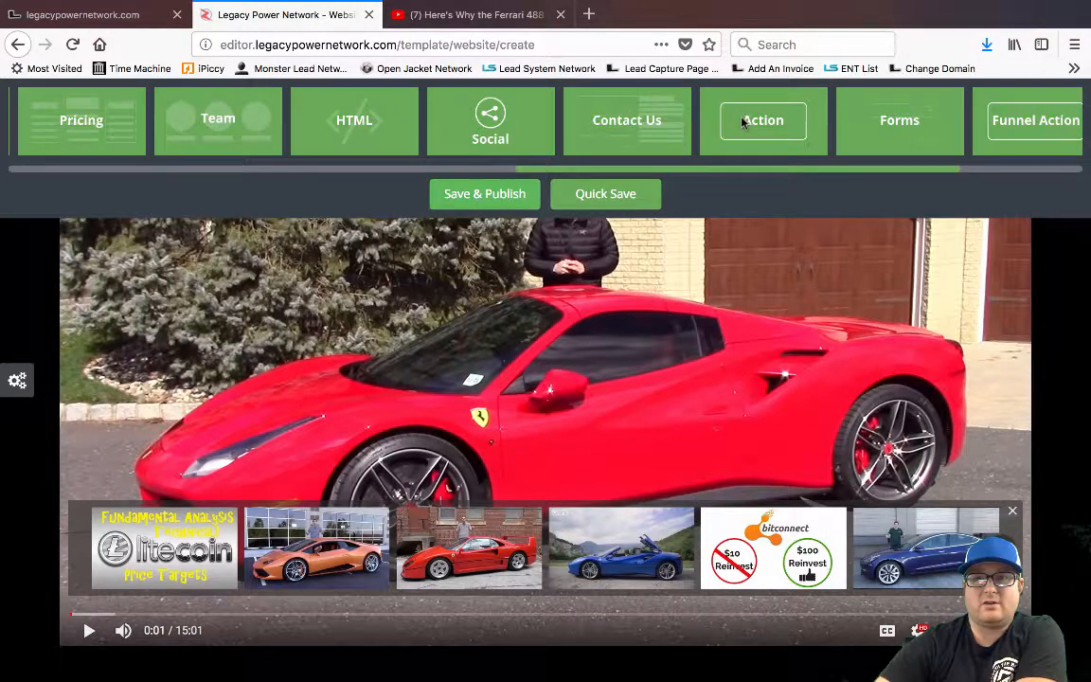
{"action": "left_click_drag", "start_coordinate": [747, 121], "coordinate": [666, 411]}
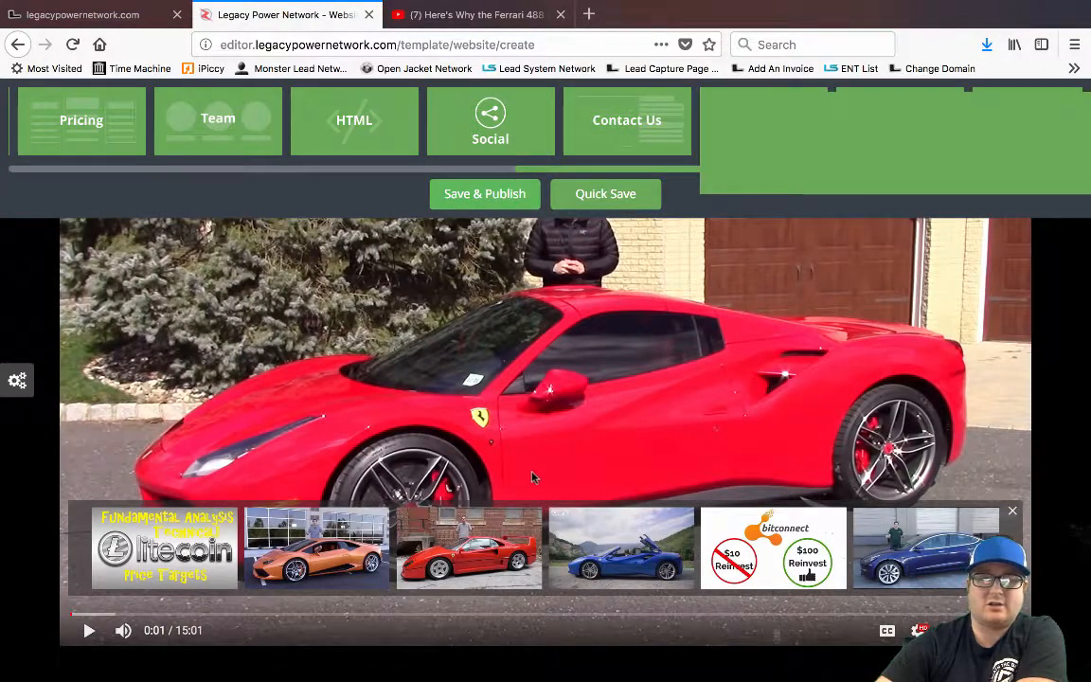
{"action": "left_click_drag", "start_coordinate": [667, 178], "coordinate": [64, 433]}
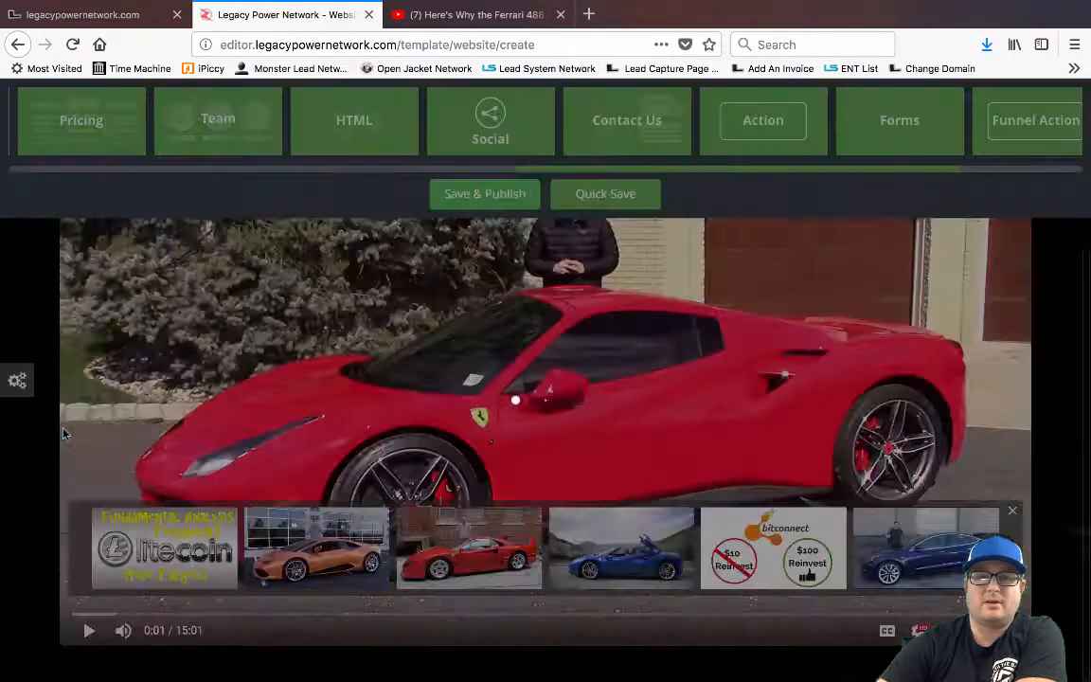
{"action": "scroll", "coordinate": [63, 433], "scroll_direction": "down", "scroll_amount": 3}
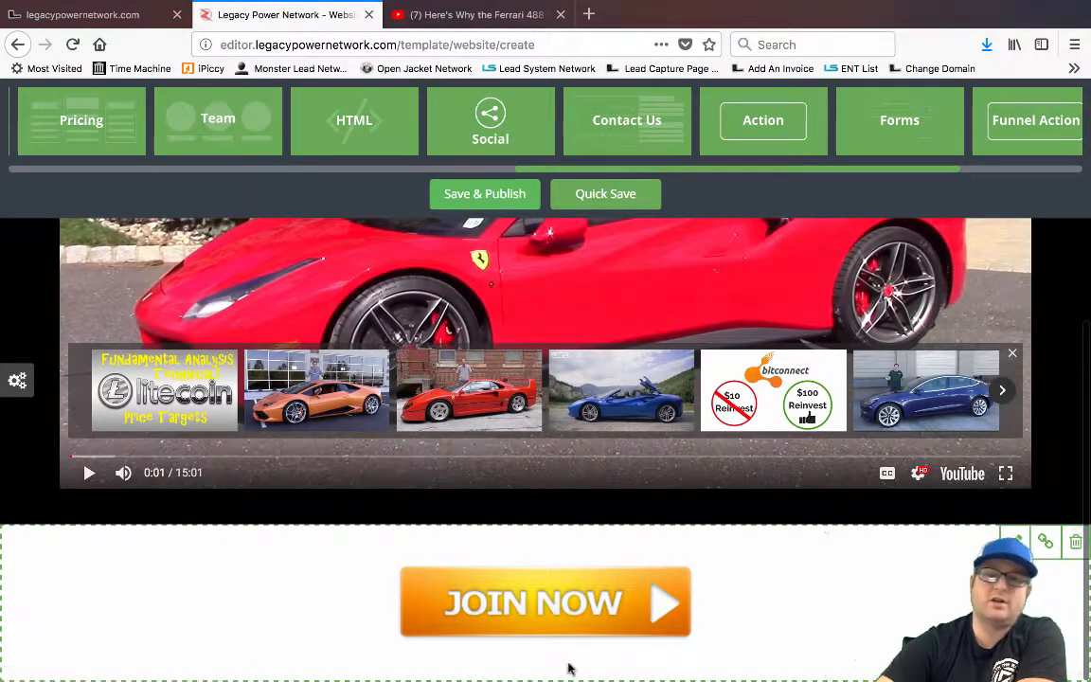
Replace the JOIN NOW image with the GET ACCESS NOW (button2) image from the Buttons category
{"action": "left_click", "coordinate": [546, 611]}
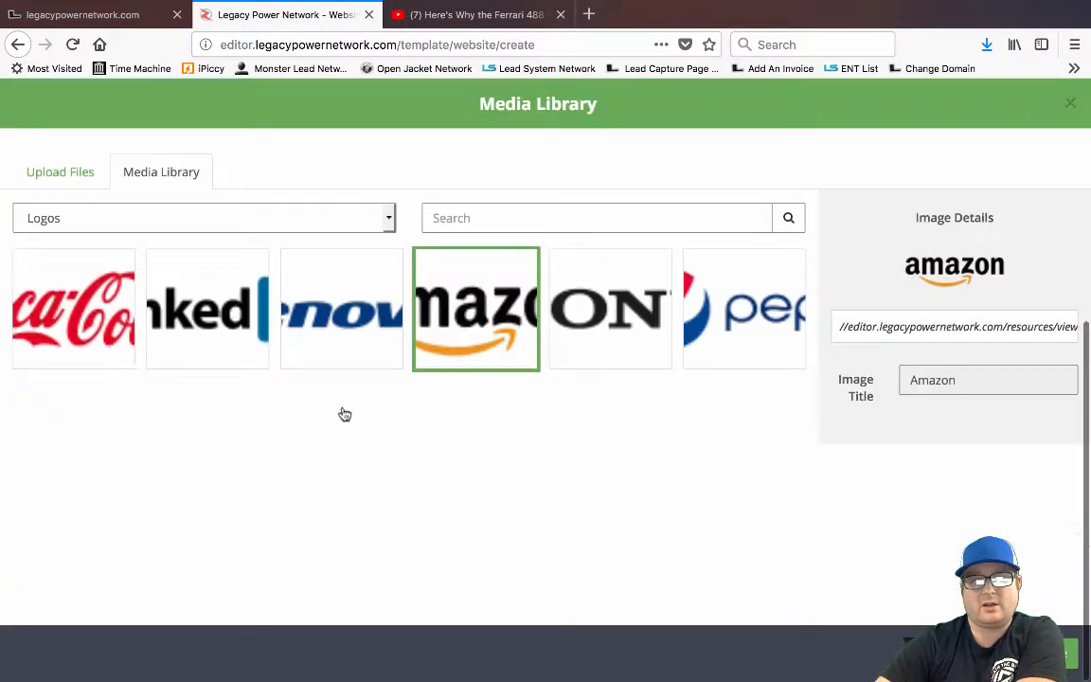
{"action": "left_click", "coordinate": [149, 230]}
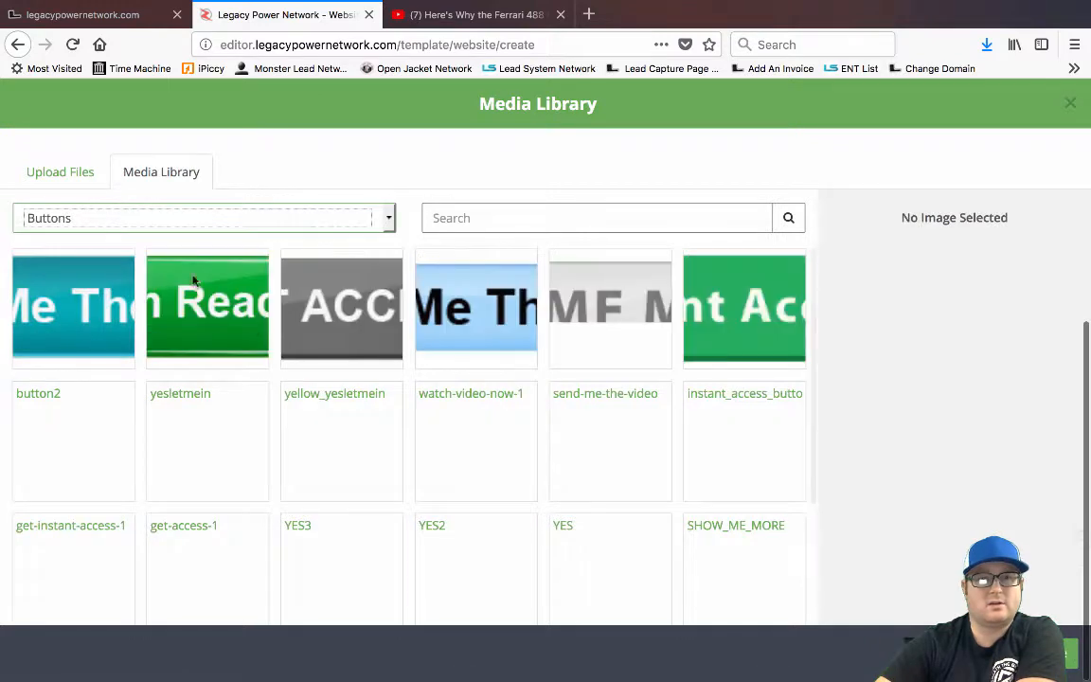
{"action": "scroll", "coordinate": [518, 374], "scroll_direction": "down", "scroll_amount": 3}
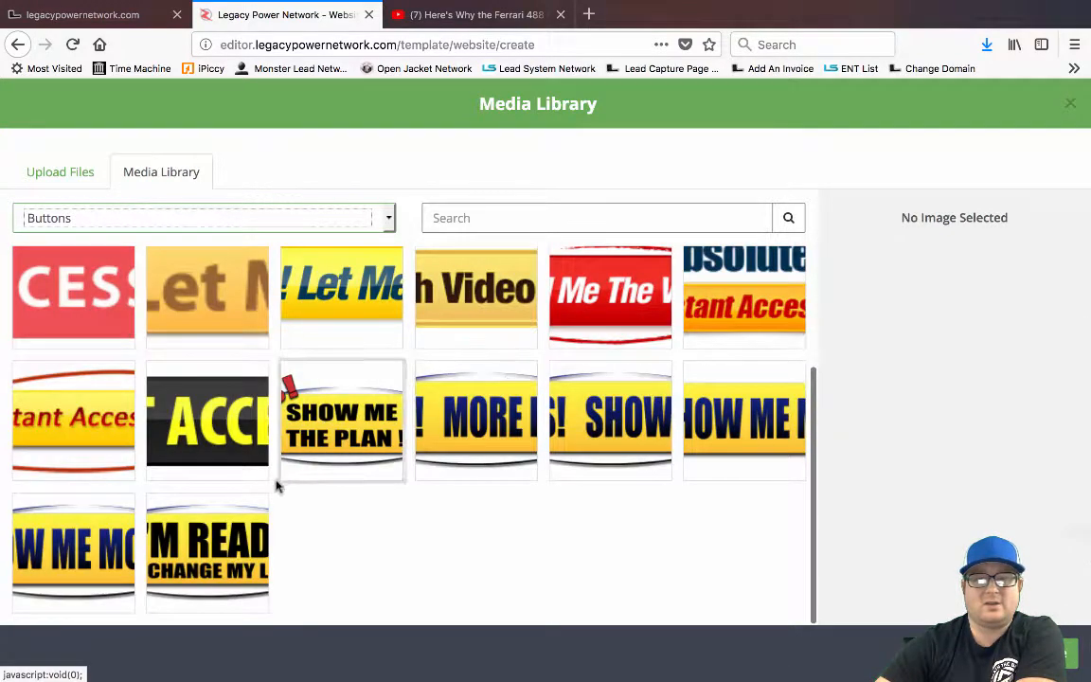
{"action": "left_click", "coordinate": [224, 549]}
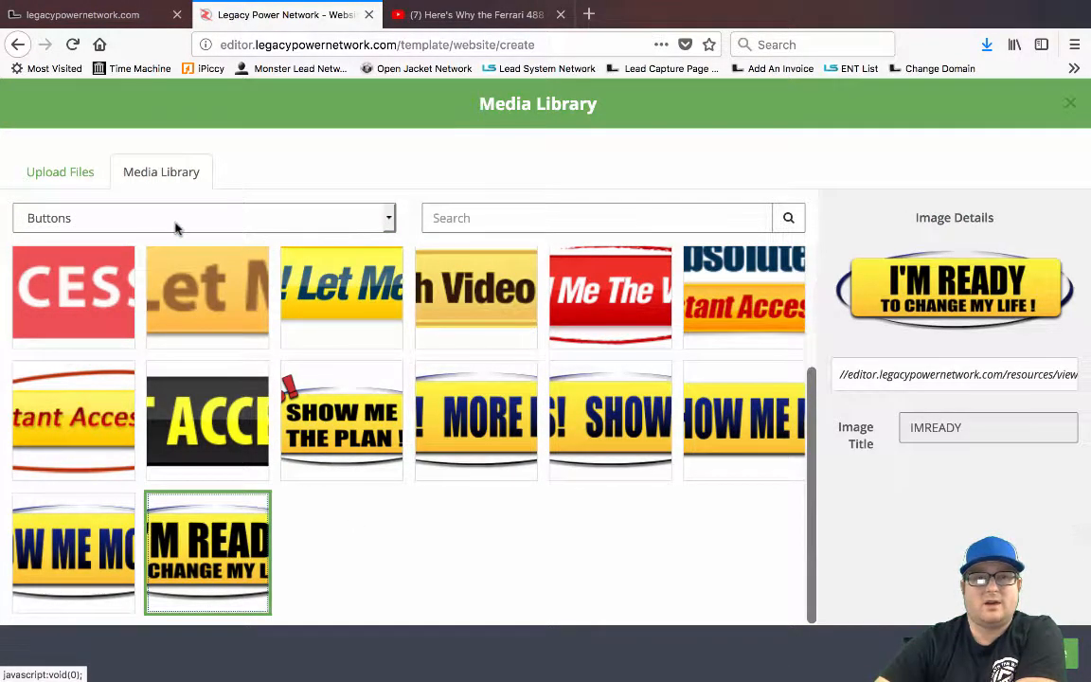
{"action": "left_click", "coordinate": [79, 303]}
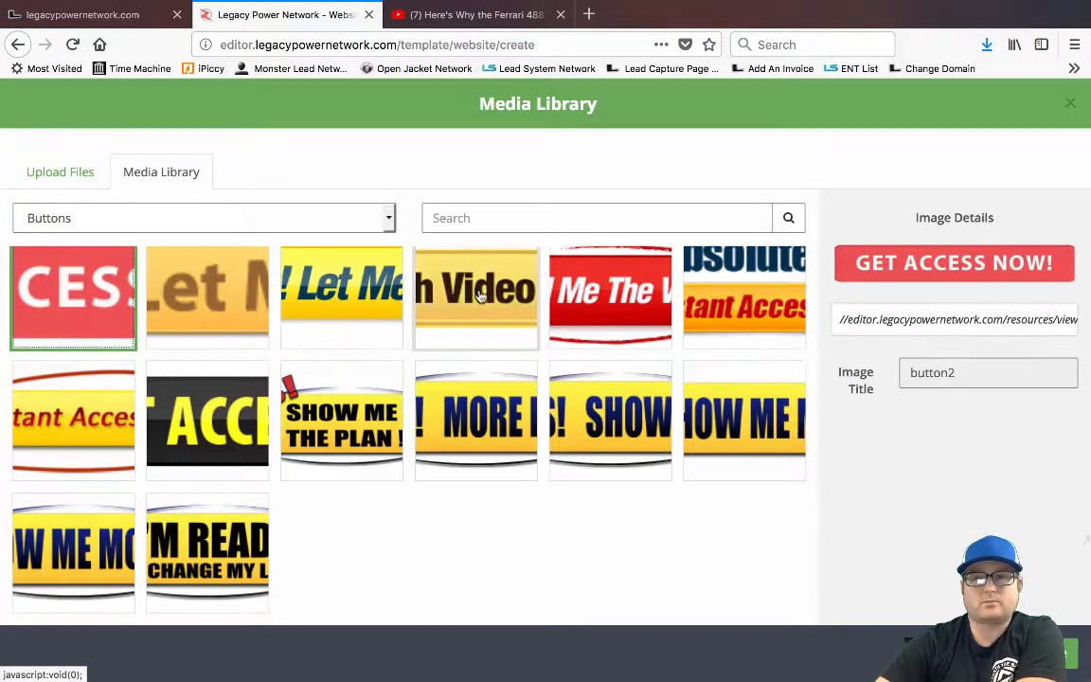
{"action": "left_click", "coordinate": [592, 291]}
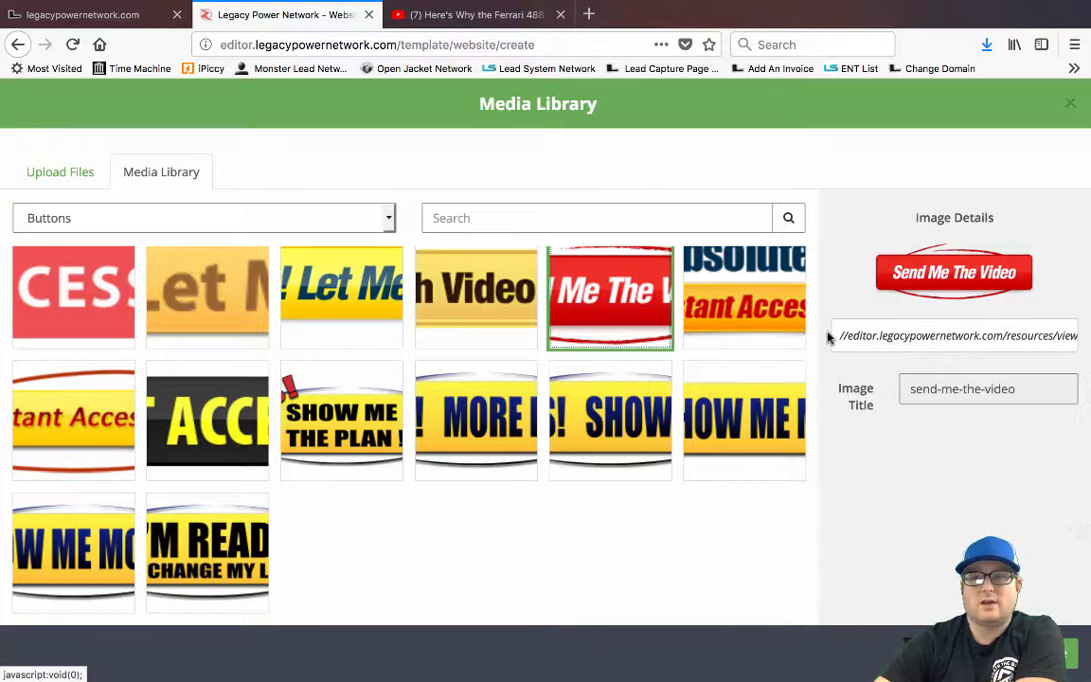
{"action": "left_click", "coordinate": [55, 275]}
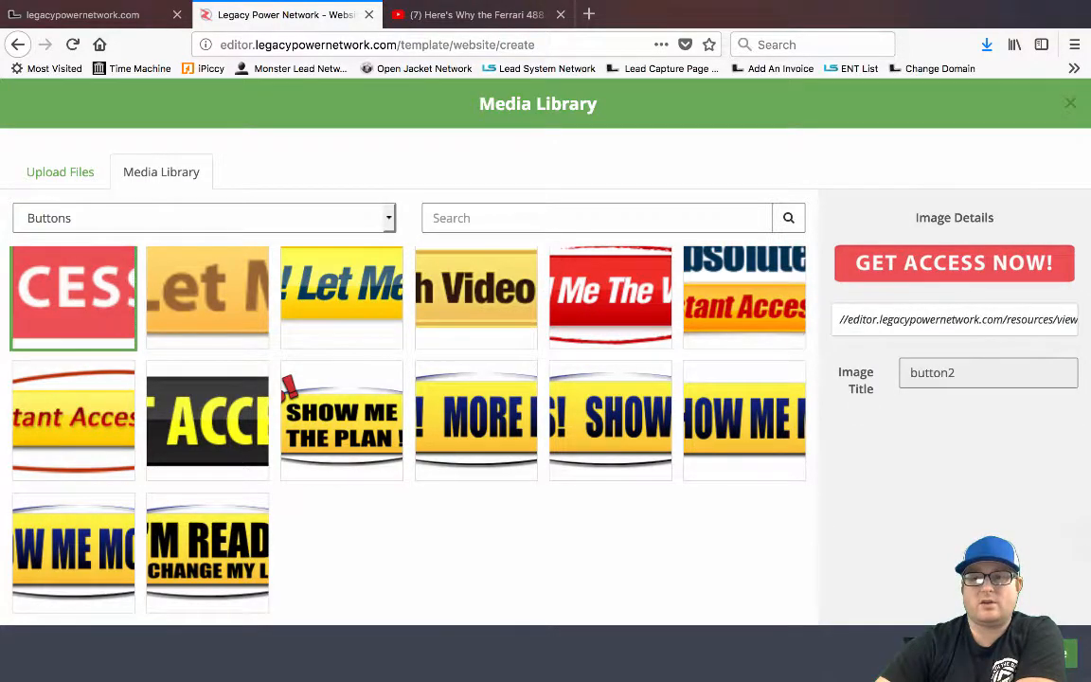
{"action": "left_click", "coordinate": [1048, 654]}
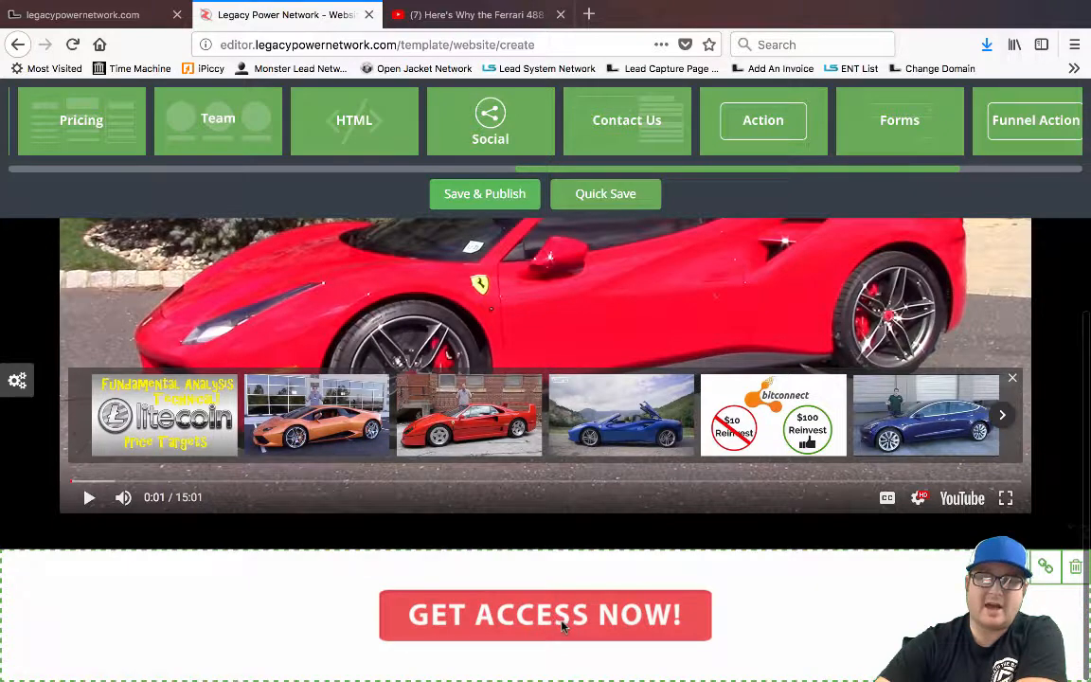
{"action": "left_click", "coordinate": [17, 380]}
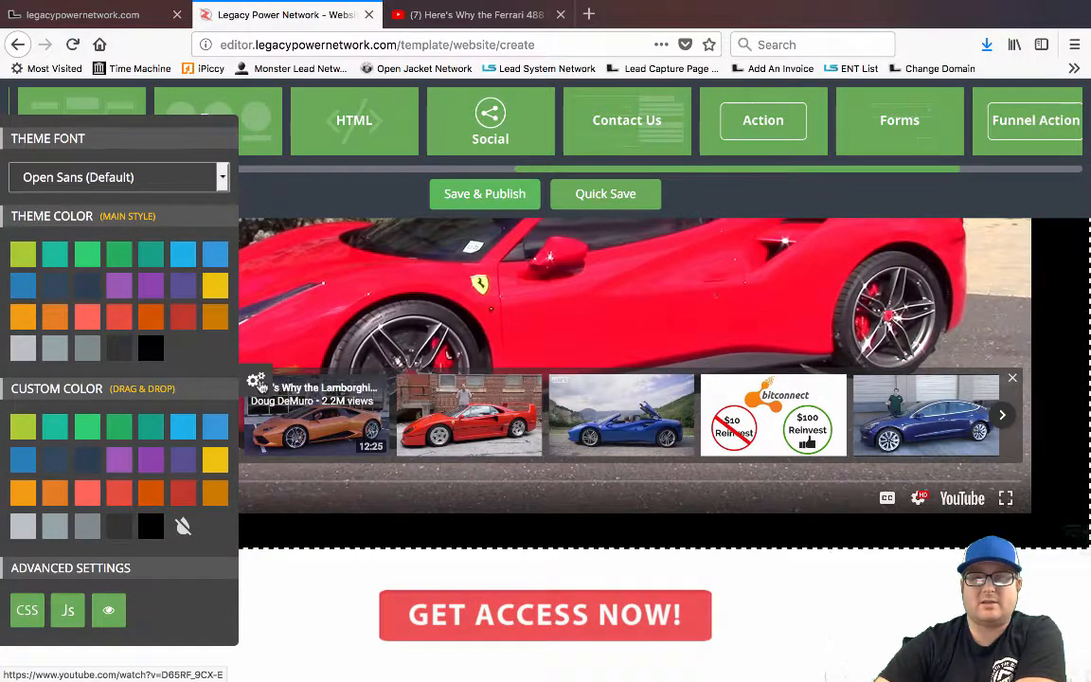
{"action": "left_click", "coordinate": [1028, 576]}
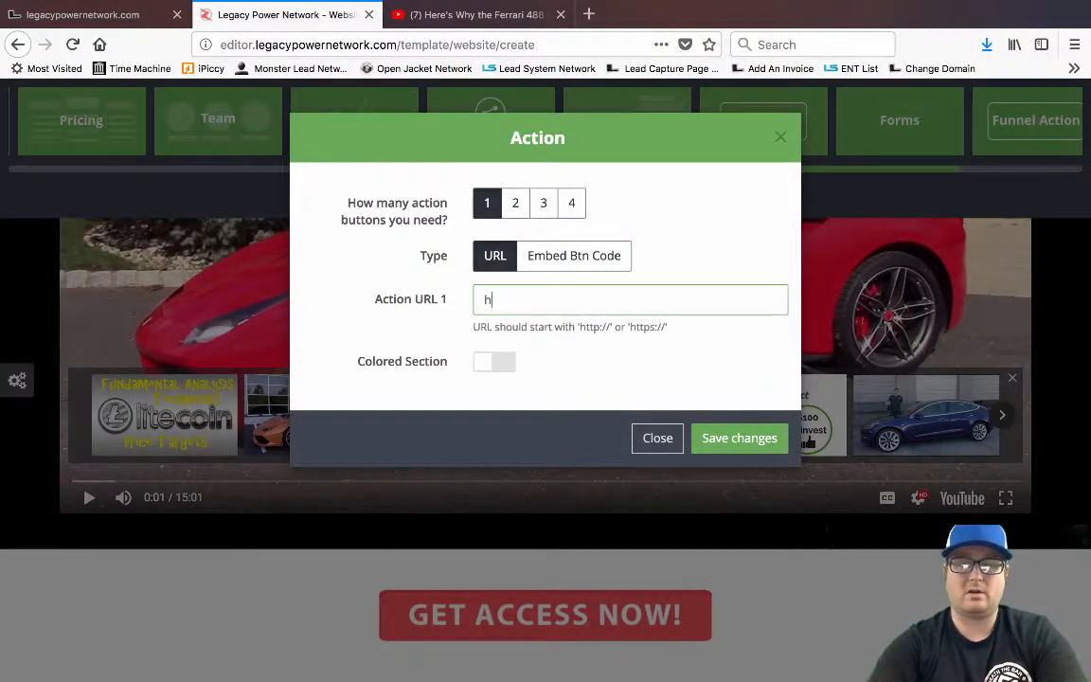
{"action": "type", "text": "http://google.com"}
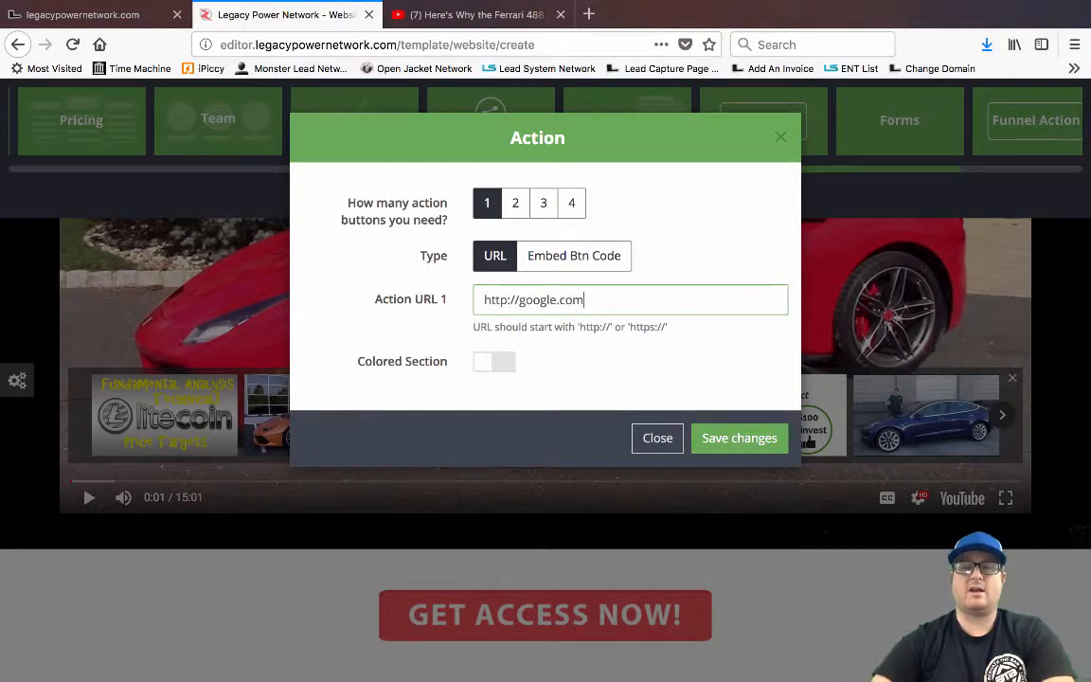
{"action": "left_click", "coordinate": [485, 368]}
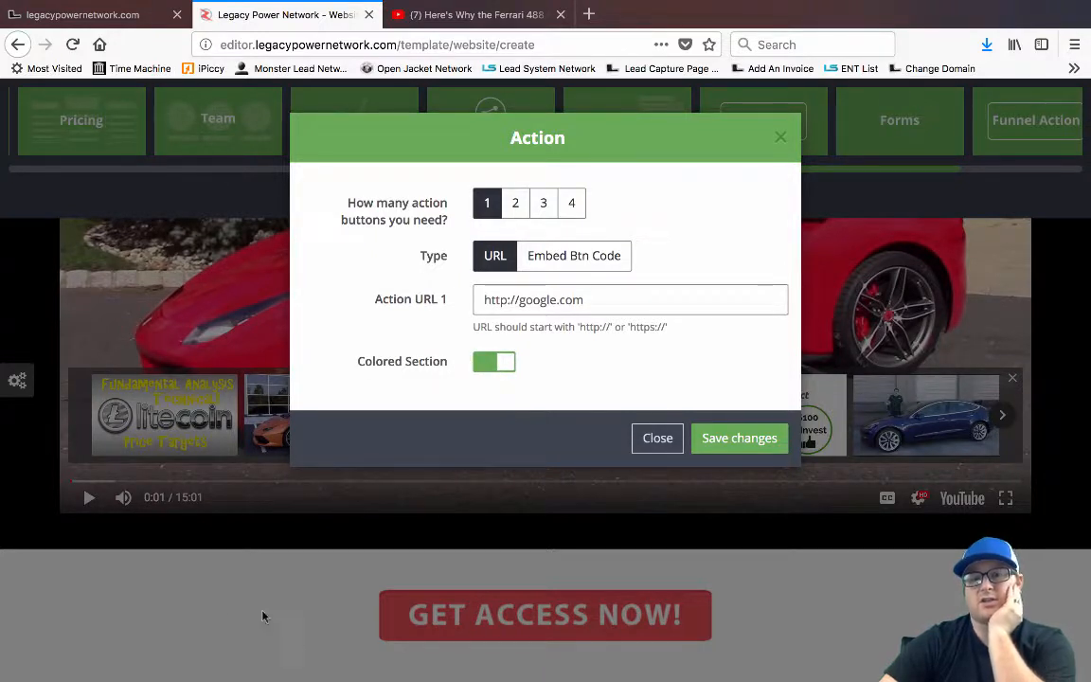
{"action": "left_click", "coordinate": [701, 439]}
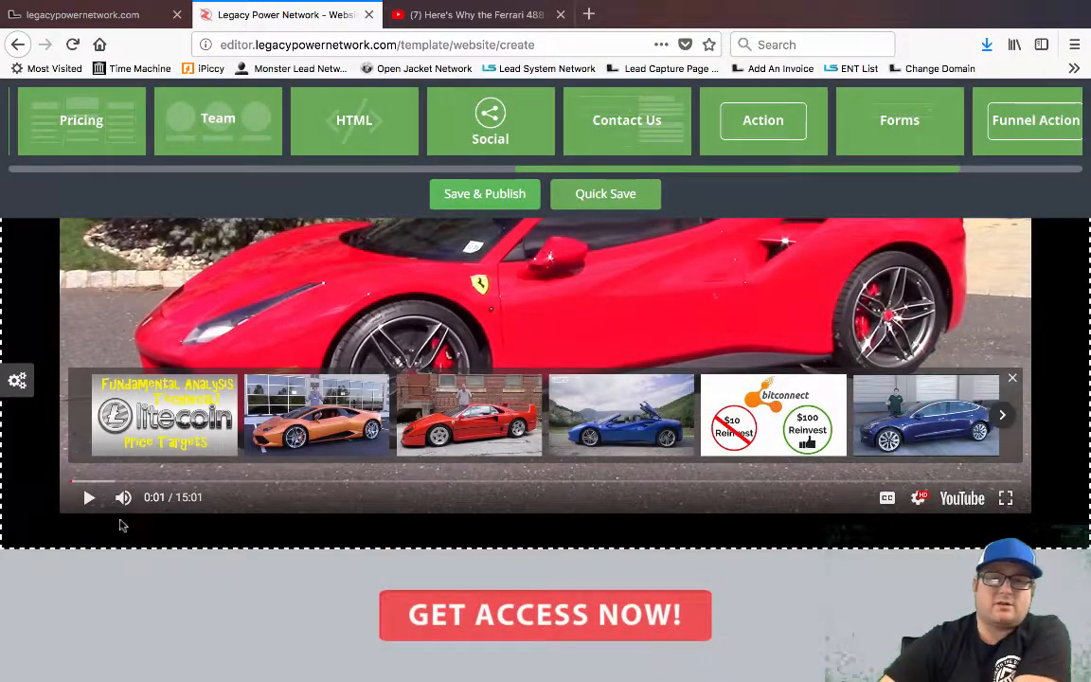
Exit full screen, shrink the browser window to reveal the desktop, then widen it again
{"action": "scroll", "coordinate": [31, 496], "scroll_direction": "up", "scroll_amount": 5}
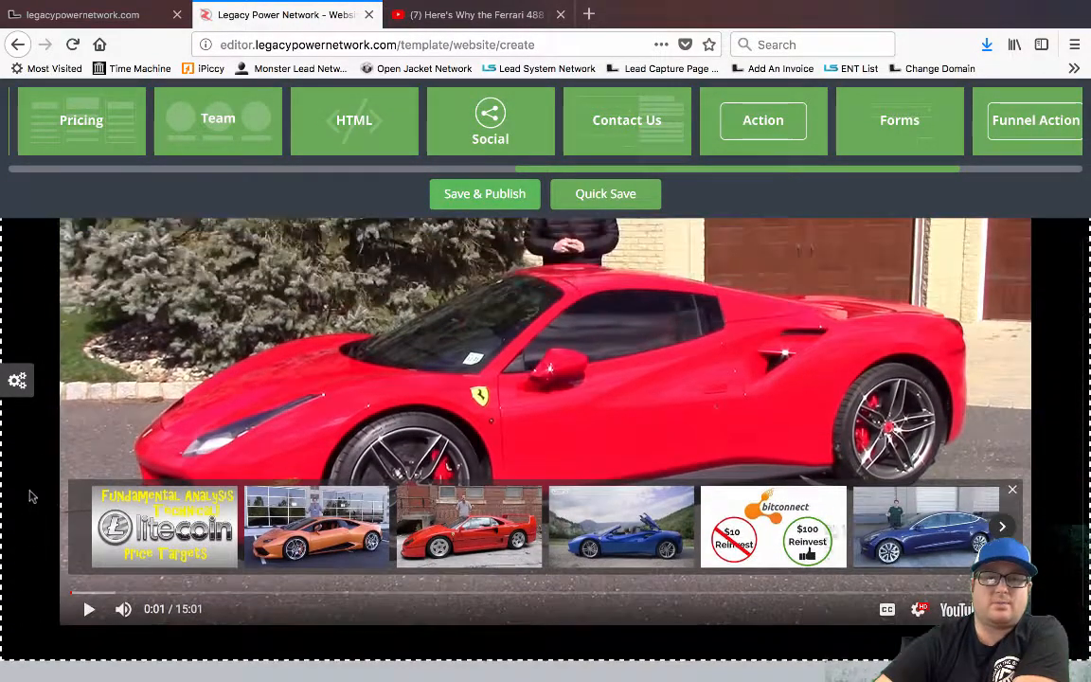
{"action": "scroll", "coordinate": [32, 497], "scroll_direction": "down", "scroll_amount": 5}
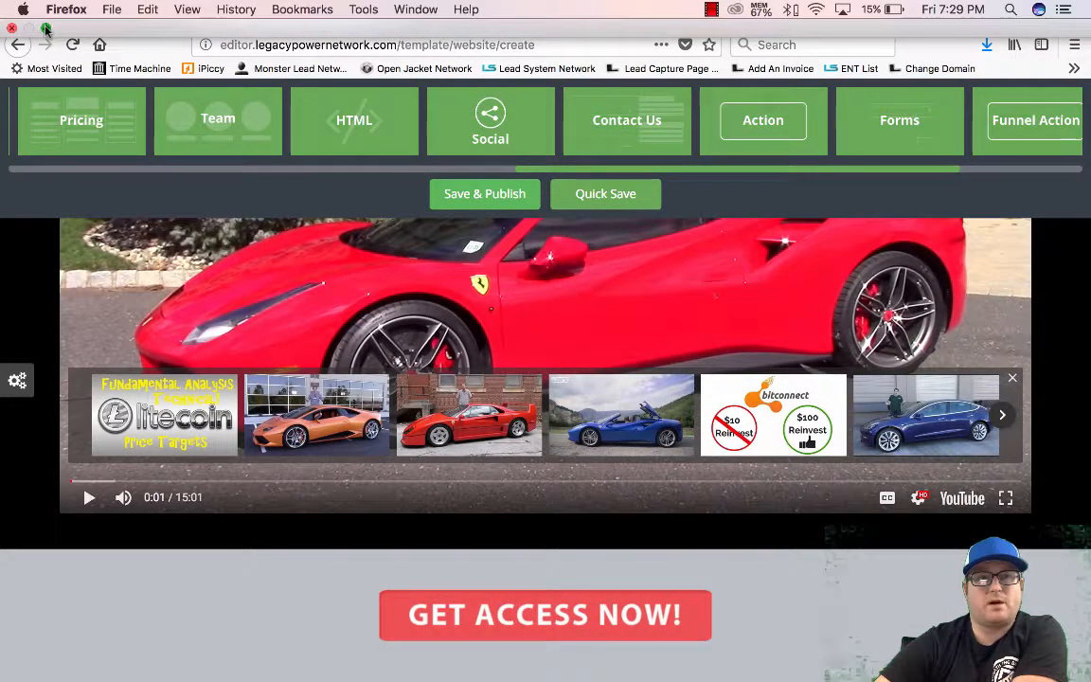
{"action": "left_click", "coordinate": [45, 29]}
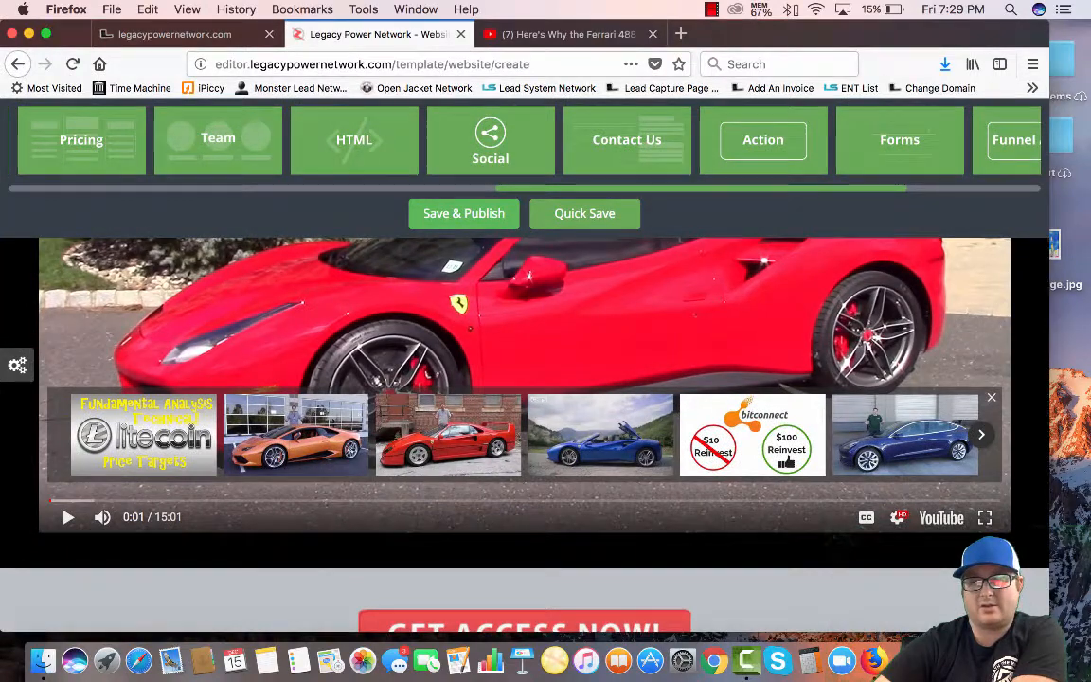
{"action": "left_click_drag", "start_coordinate": [1048, 633], "coordinate": [397, 577]}
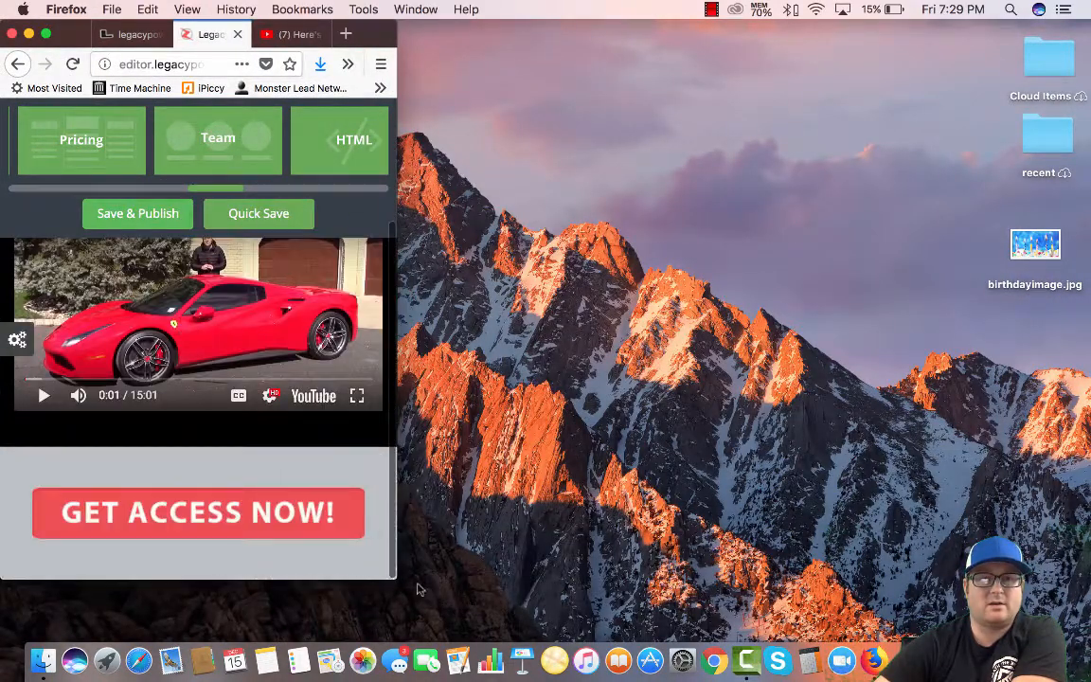
{"action": "left_click_drag", "start_coordinate": [397, 577], "coordinate": [1068, 628]}
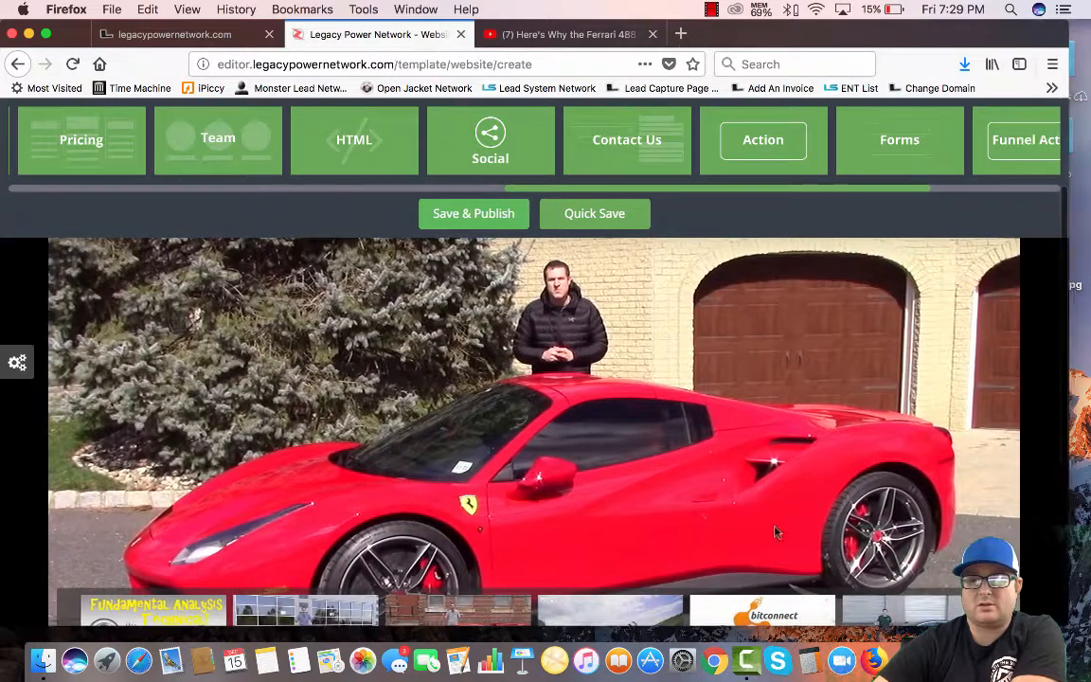
Change the action section's settings to 3 action buttons and save
{"action": "scroll", "coordinate": [774, 532], "scroll_direction": "down", "scroll_amount": 5}
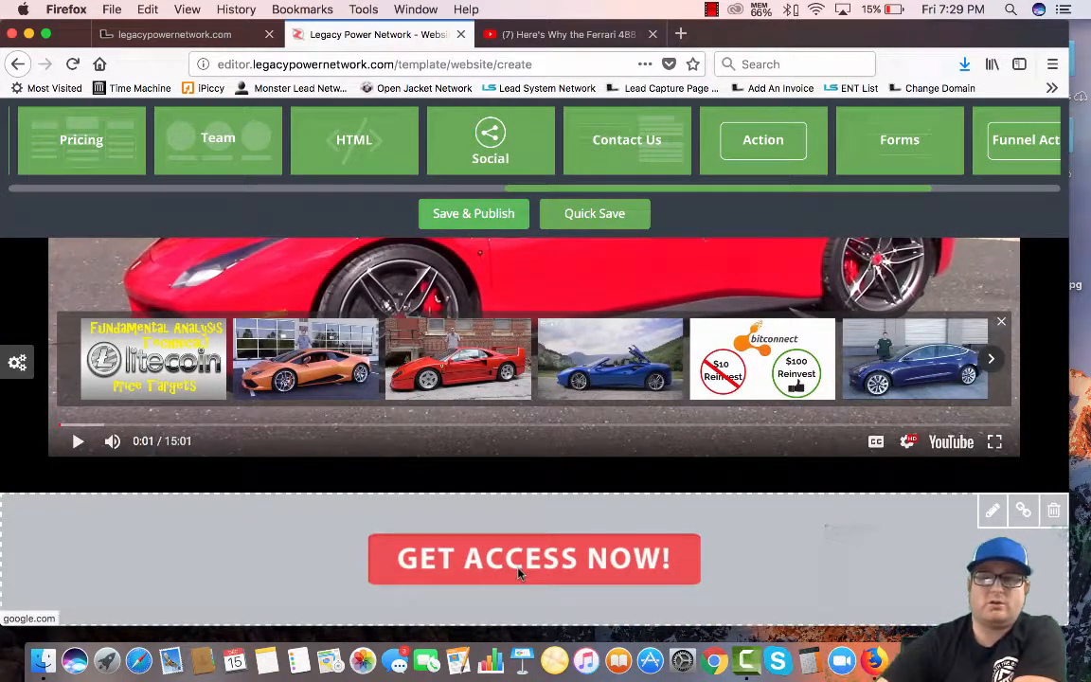
{"action": "left_click", "coordinate": [992, 514]}
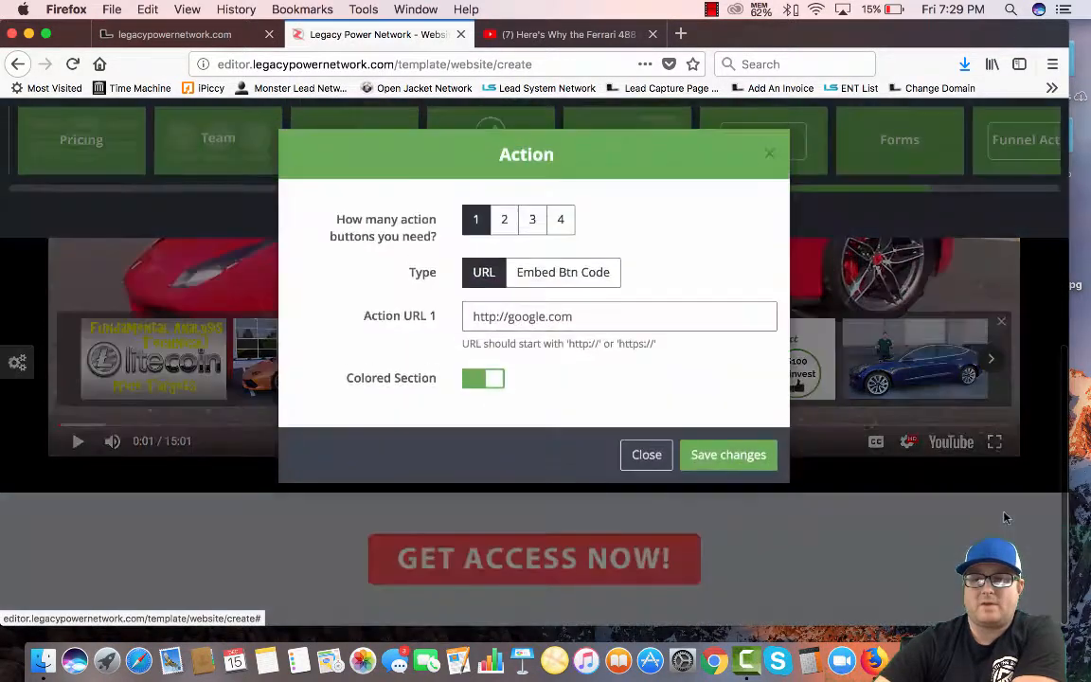
{"action": "left_click", "coordinate": [532, 224]}
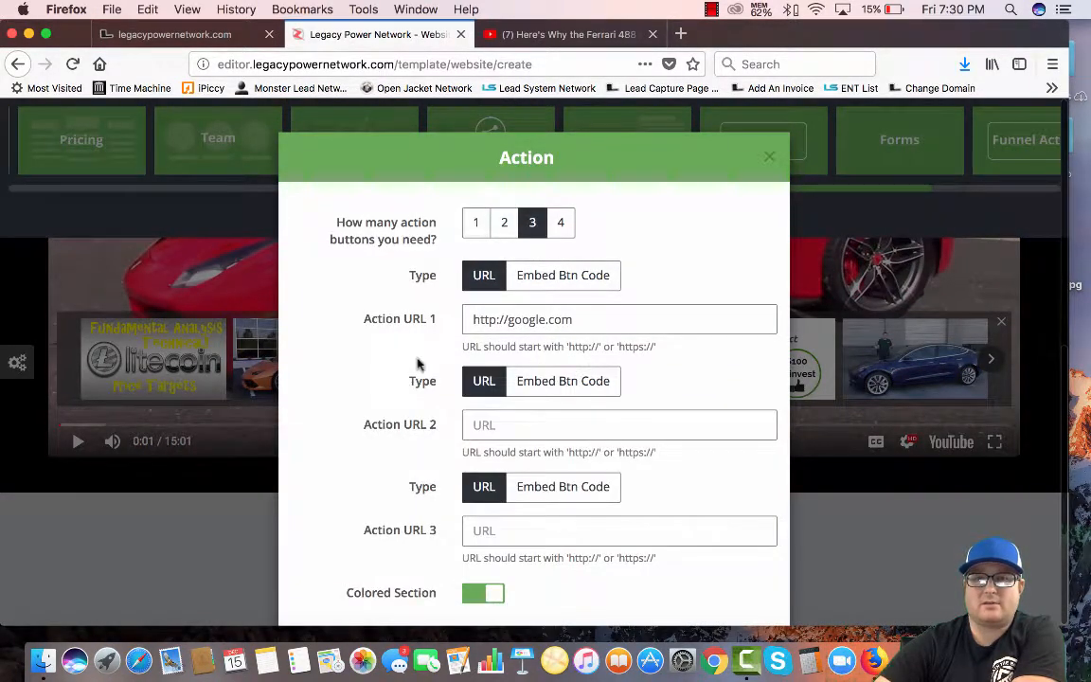
{"action": "scroll", "coordinate": [418, 360], "scroll_direction": "down", "scroll_amount": 3}
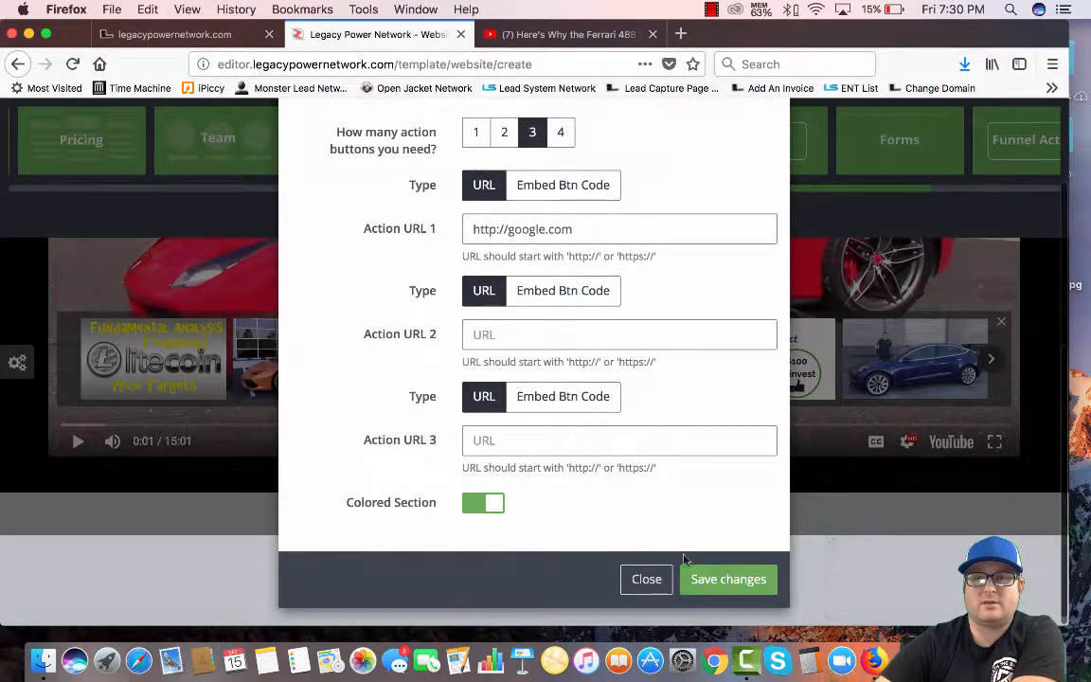
{"action": "left_click", "coordinate": [728, 579]}
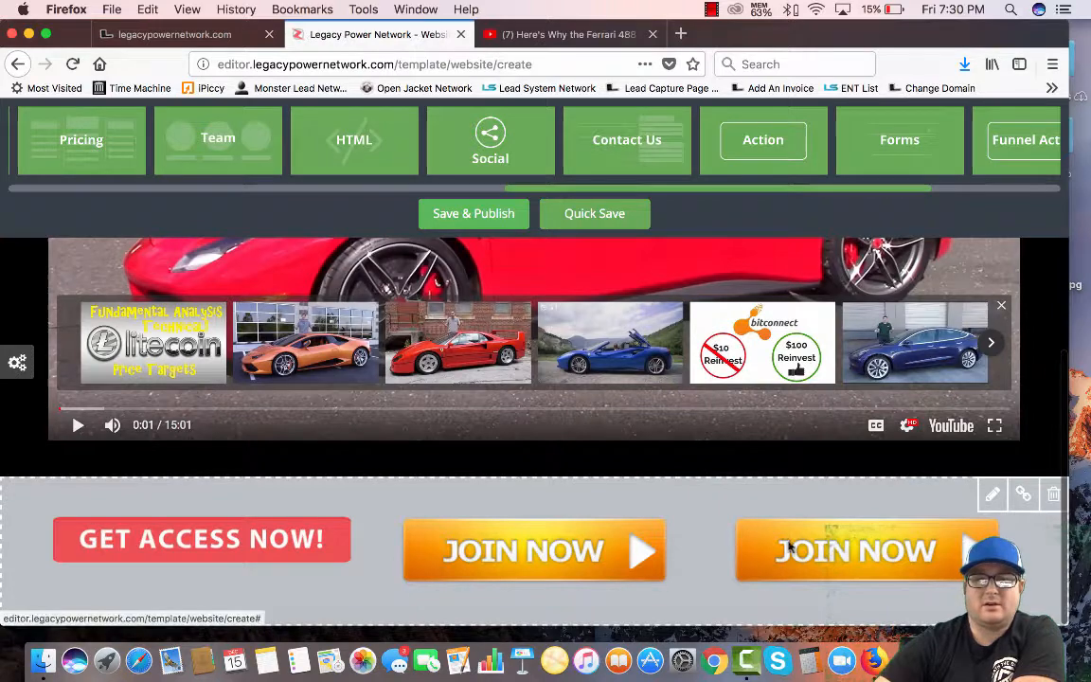
{"action": "left_click", "coordinate": [507, 548]}
Swap the centre and right JOIN NOW buttons for the yellow_yesletmein and IMREADY images
{"action": "left_click", "coordinate": [322, 313]}
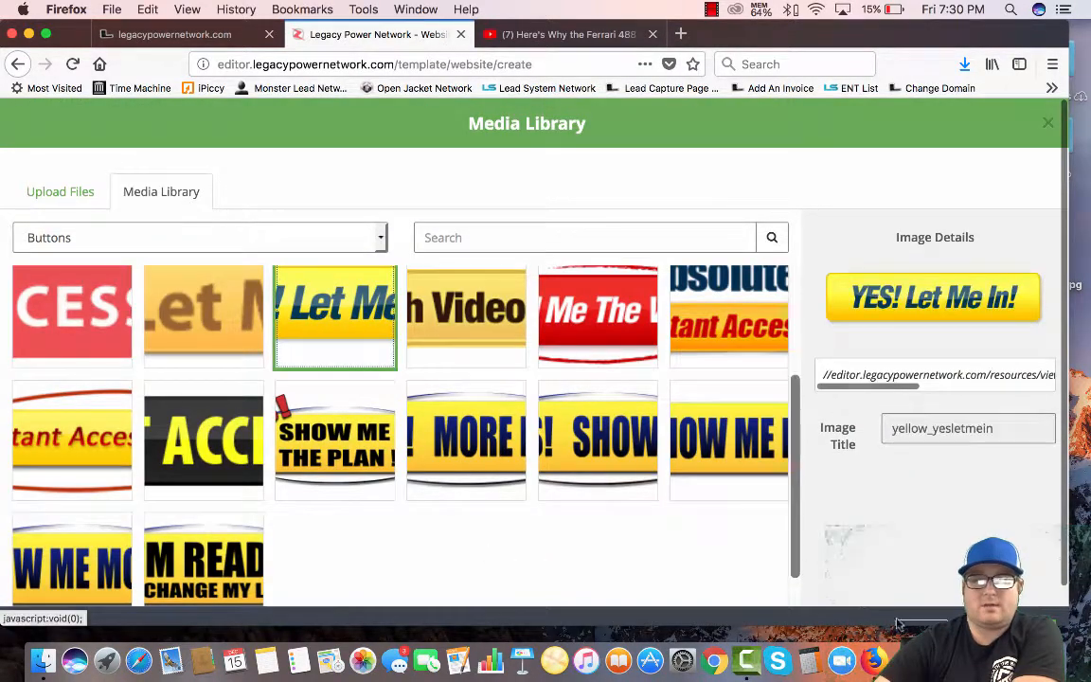
{"action": "scroll", "coordinate": [959, 507], "scroll_direction": "down", "scroll_amount": 1}
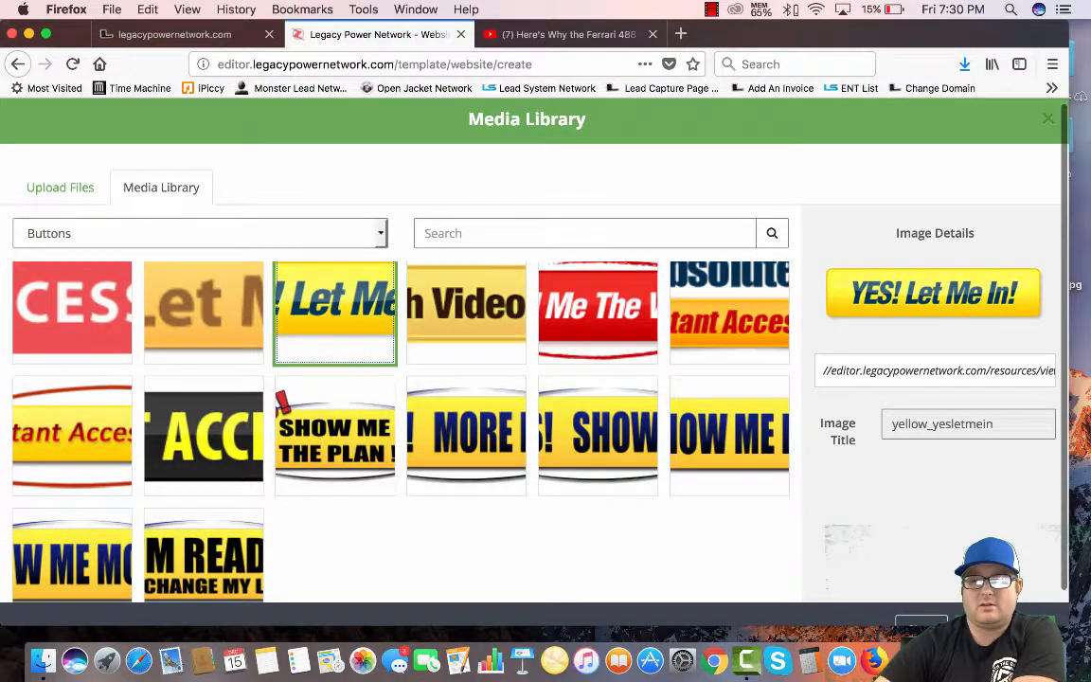
{"action": "left_click", "coordinate": [1008, 621]}
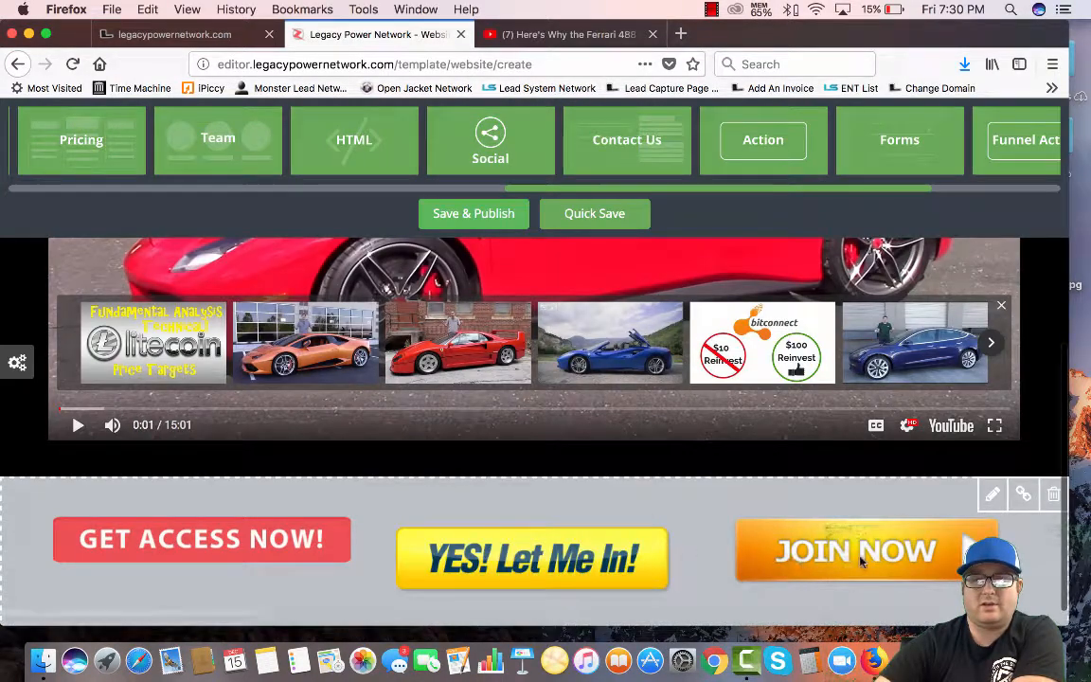
{"action": "left_click", "coordinate": [860, 559]}
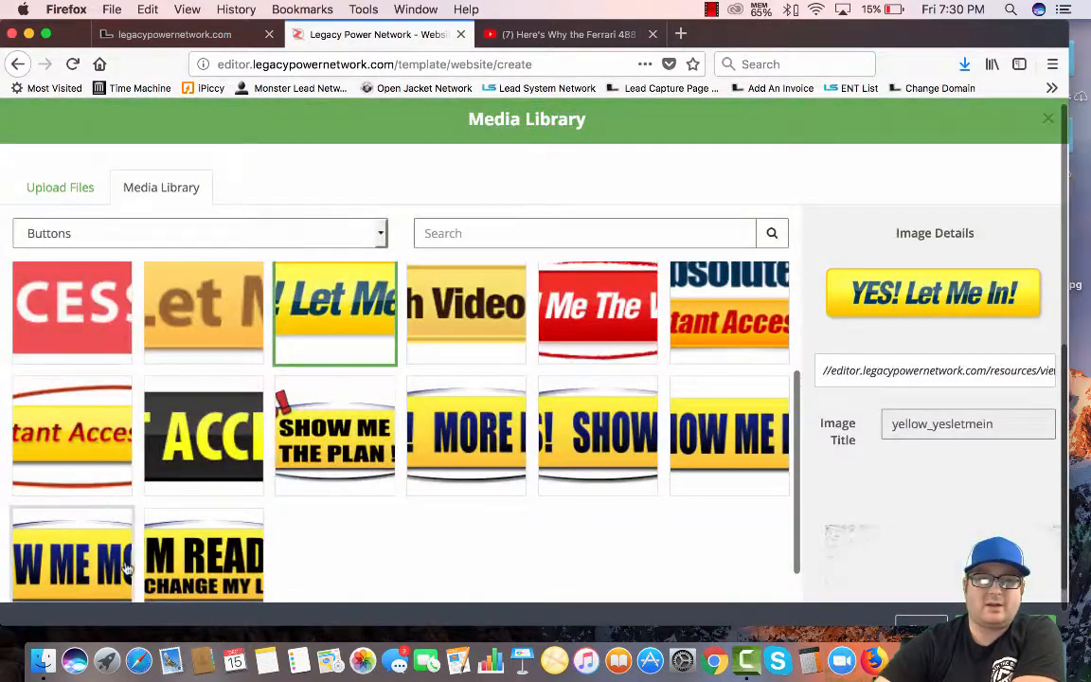
{"action": "left_click", "coordinate": [199, 557]}
{"action": "left_click", "coordinate": [1008, 621]}
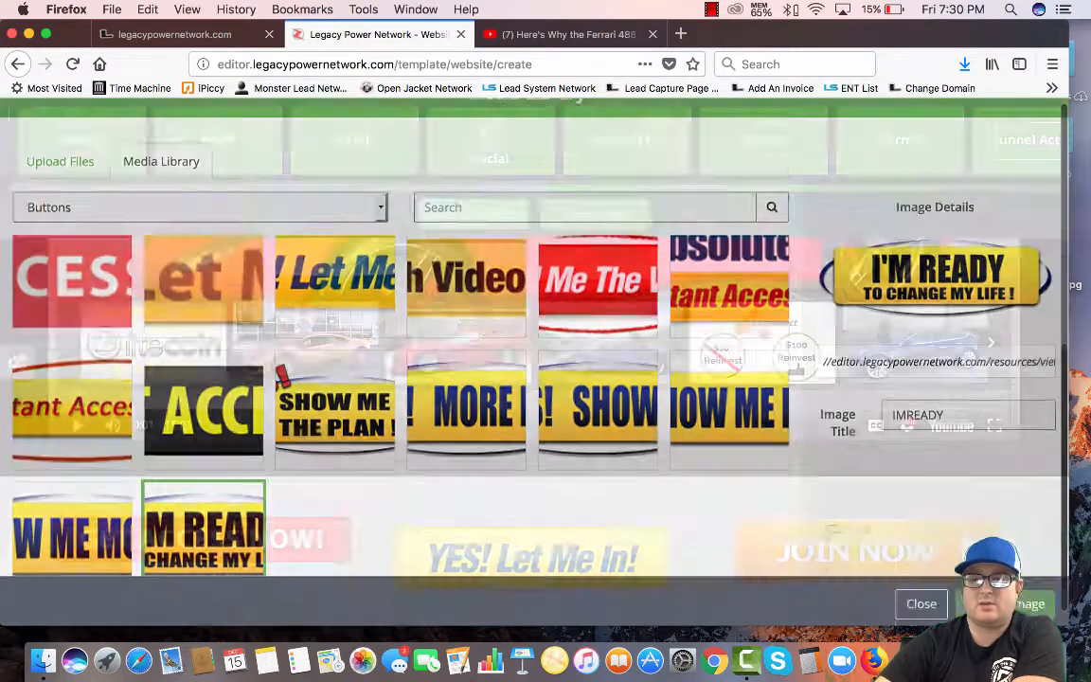
{"action": "scroll", "coordinate": [316, 473], "scroll_direction": "up", "scroll_amount": 5}
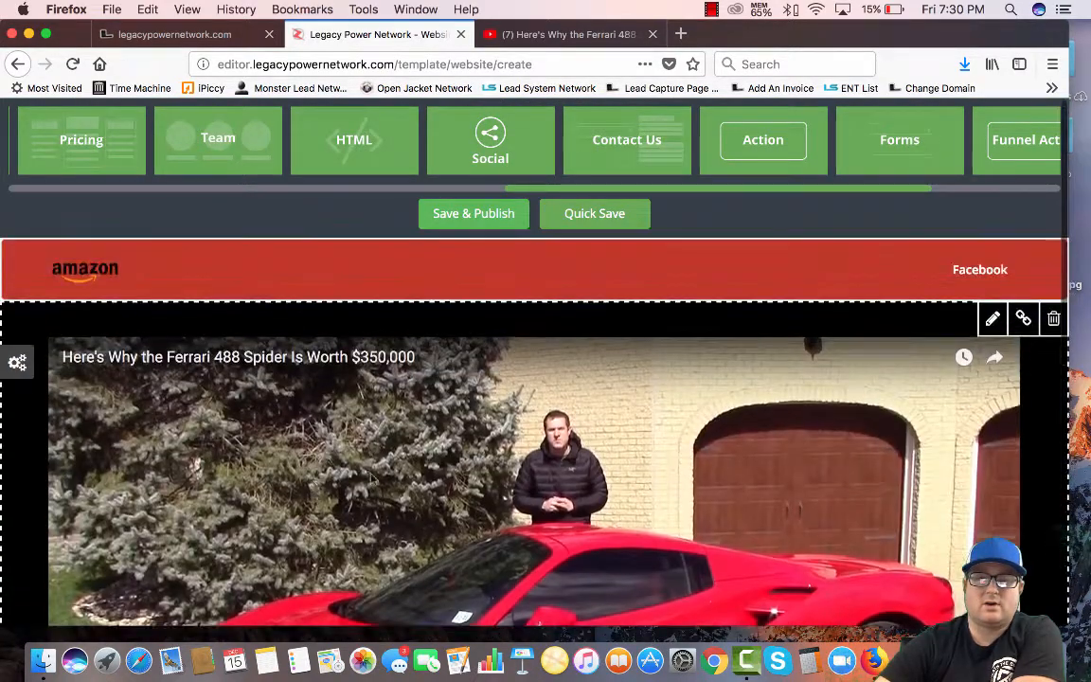
{"action": "scroll", "coordinate": [536, 506], "scroll_direction": "down", "scroll_amount": 2}
{"action": "scroll", "coordinate": [536, 506], "scroll_direction": "down", "scroll_amount": 4}
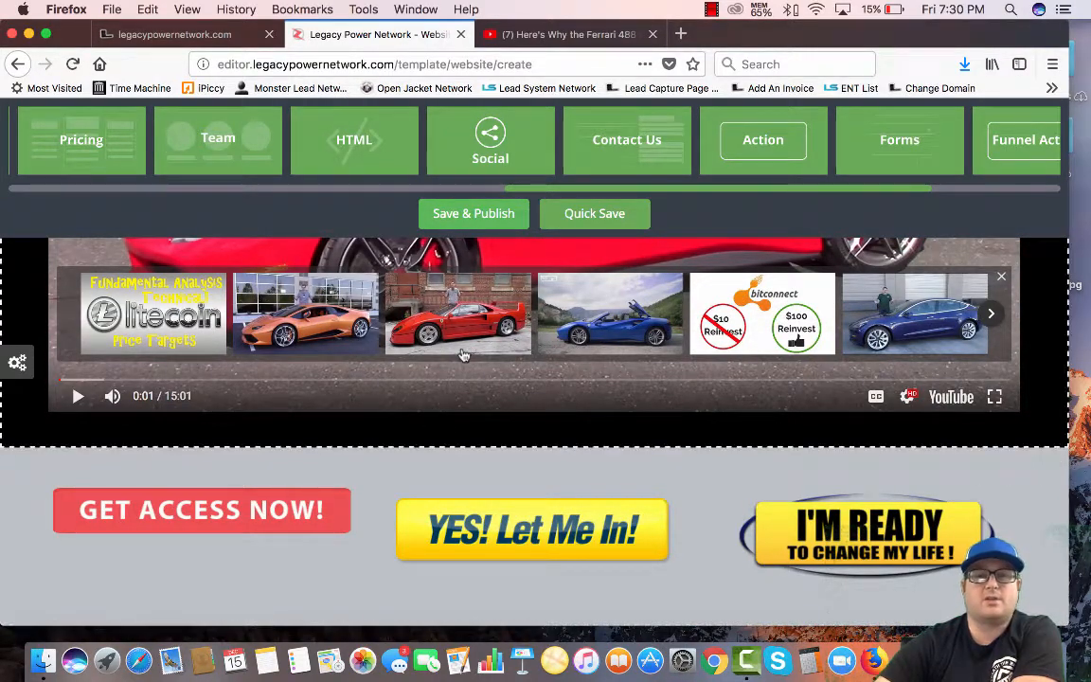
{"action": "scroll", "coordinate": [462, 356], "scroll_direction": "up", "scroll_amount": 3}
{"action": "scroll", "coordinate": [462, 354], "scroll_direction": "up", "scroll_amount": 3}
{"action": "scroll", "coordinate": [462, 354], "scroll_direction": "down", "scroll_amount": 2}
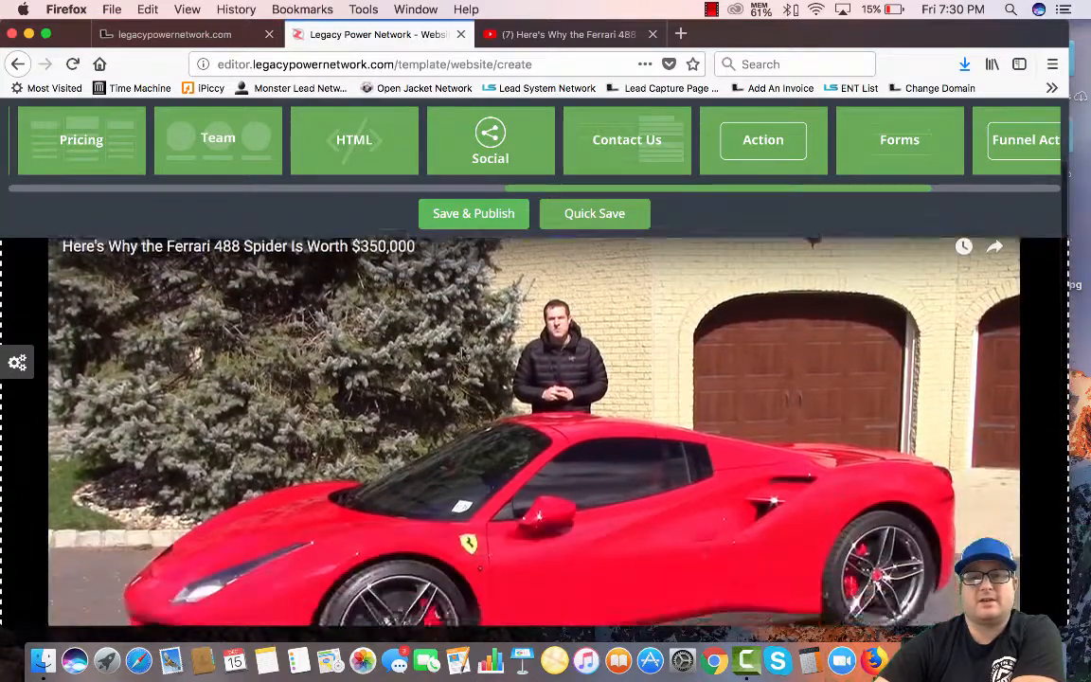
{"action": "scroll", "coordinate": [462, 354], "scroll_direction": "down", "scroll_amount": 4}
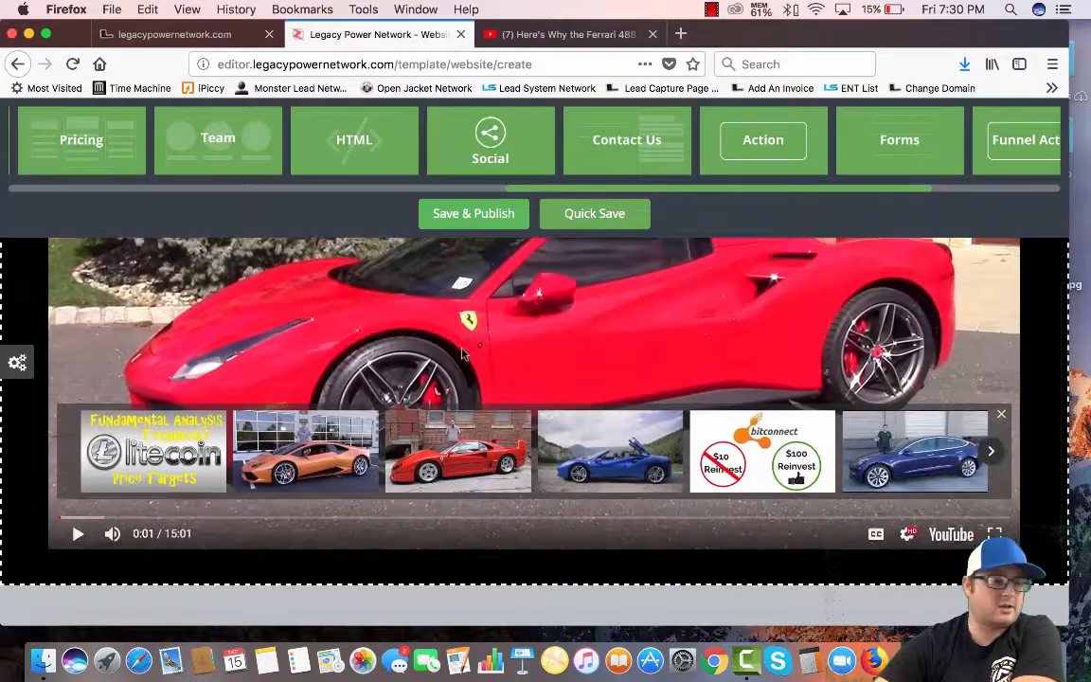
{"action": "scroll", "coordinate": [463, 354], "scroll_direction": "up", "scroll_amount": 5}
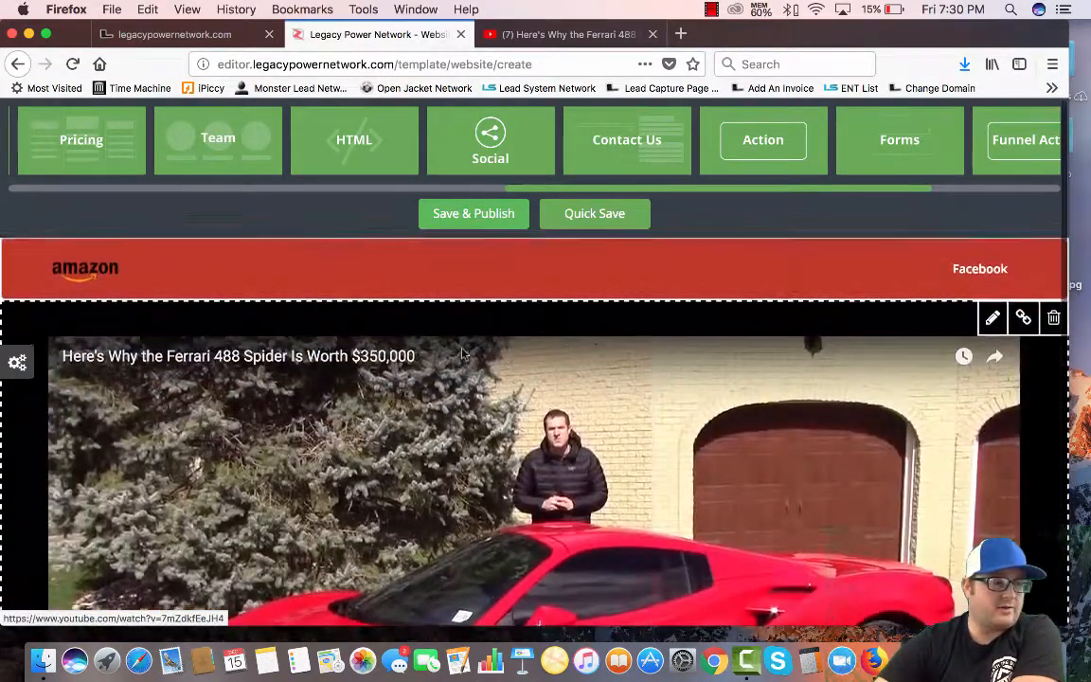
{"action": "scroll", "coordinate": [523, 487], "scroll_direction": "down", "scroll_amount": 5}
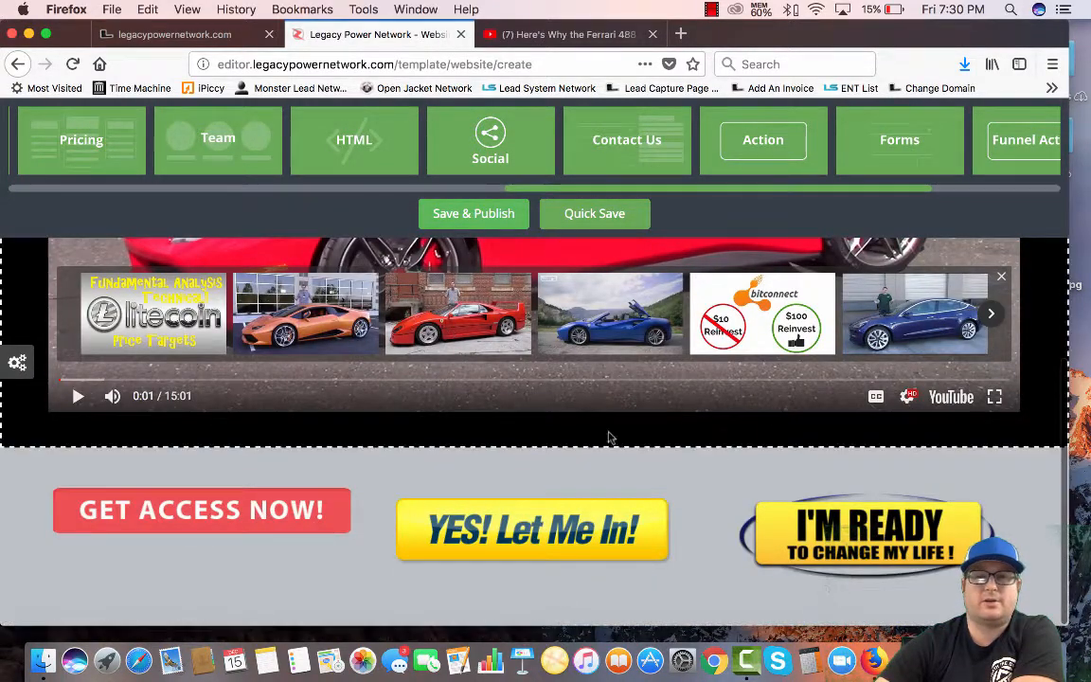
{"action": "left_click", "coordinate": [17, 363]}
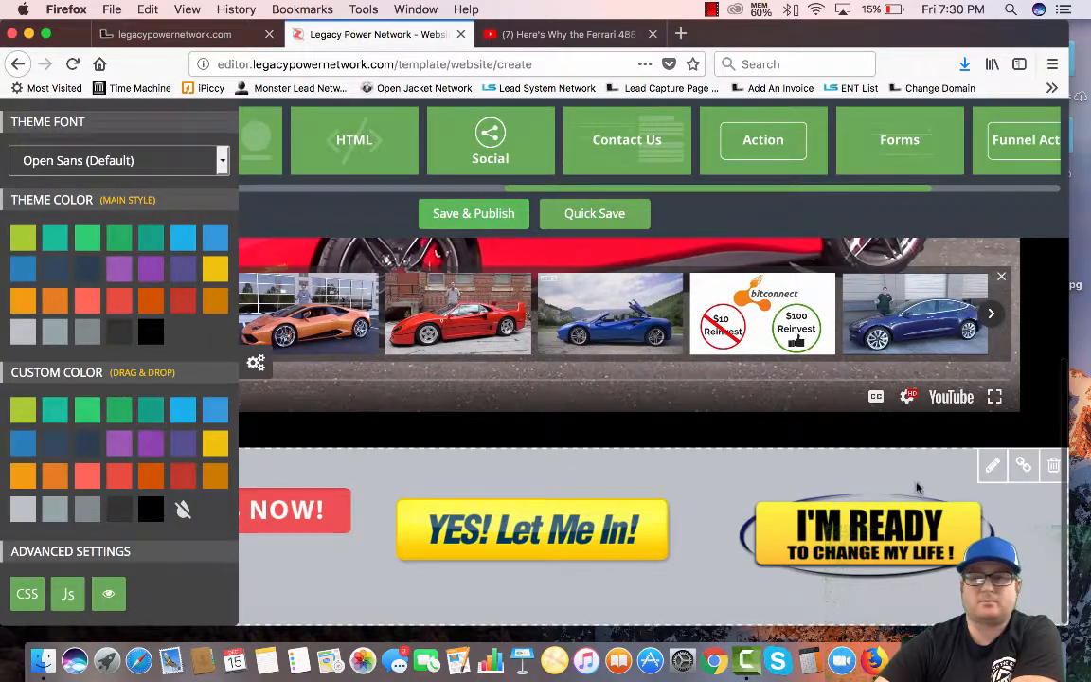
{"action": "left_click", "coordinate": [992, 465]}
{"action": "left_click", "coordinate": [475, 132]}
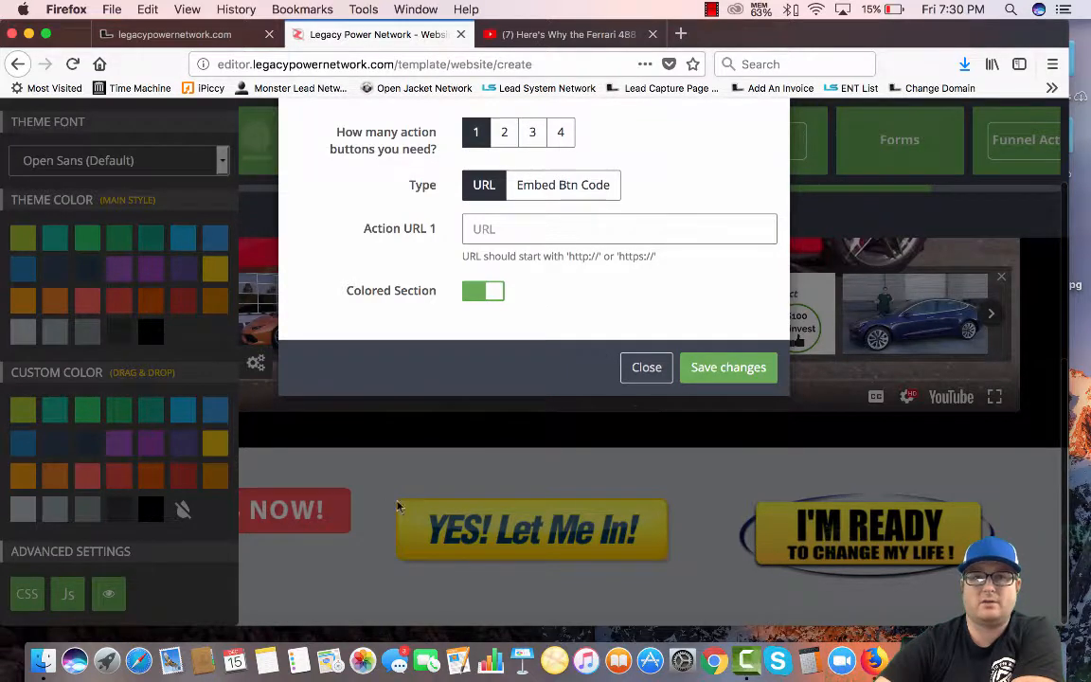
{"action": "left_click", "coordinate": [254, 374]}
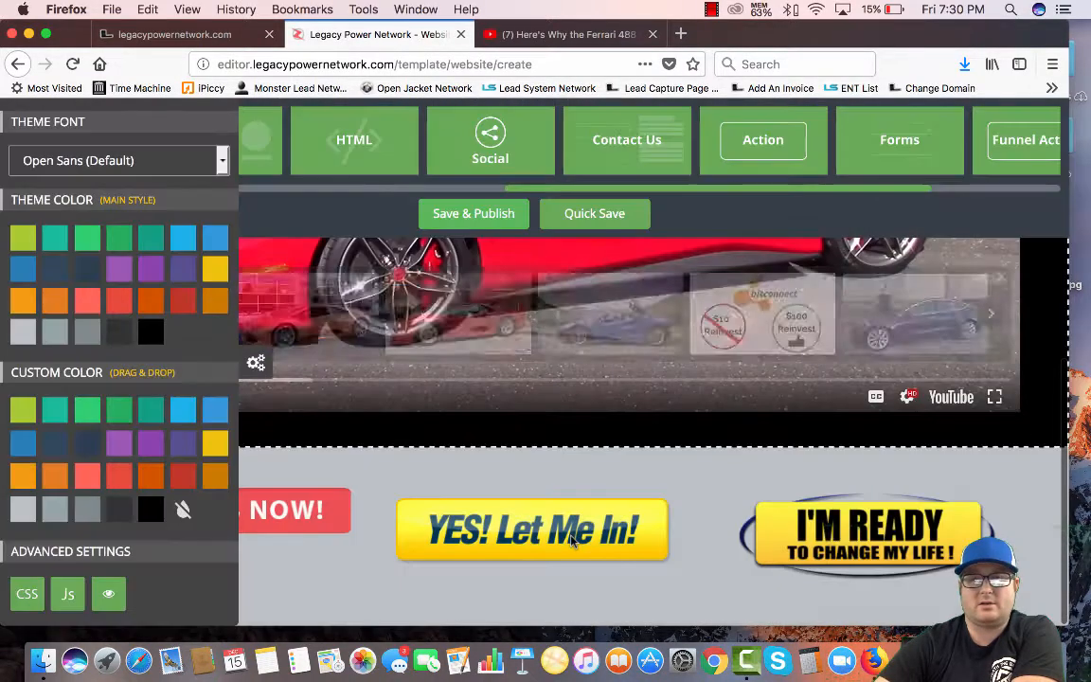
{"action": "left_click", "coordinate": [254, 373]}
{"action": "left_click", "coordinate": [17, 363]}
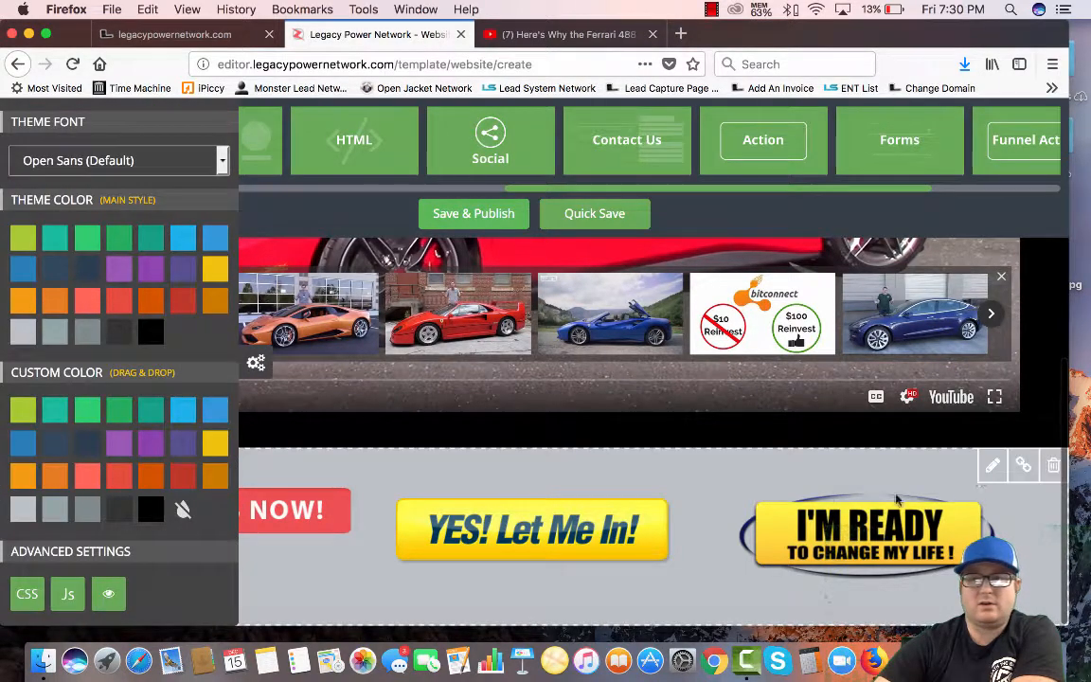
{"action": "left_click", "coordinate": [994, 465]}
{"action": "left_click", "coordinate": [476, 134]}
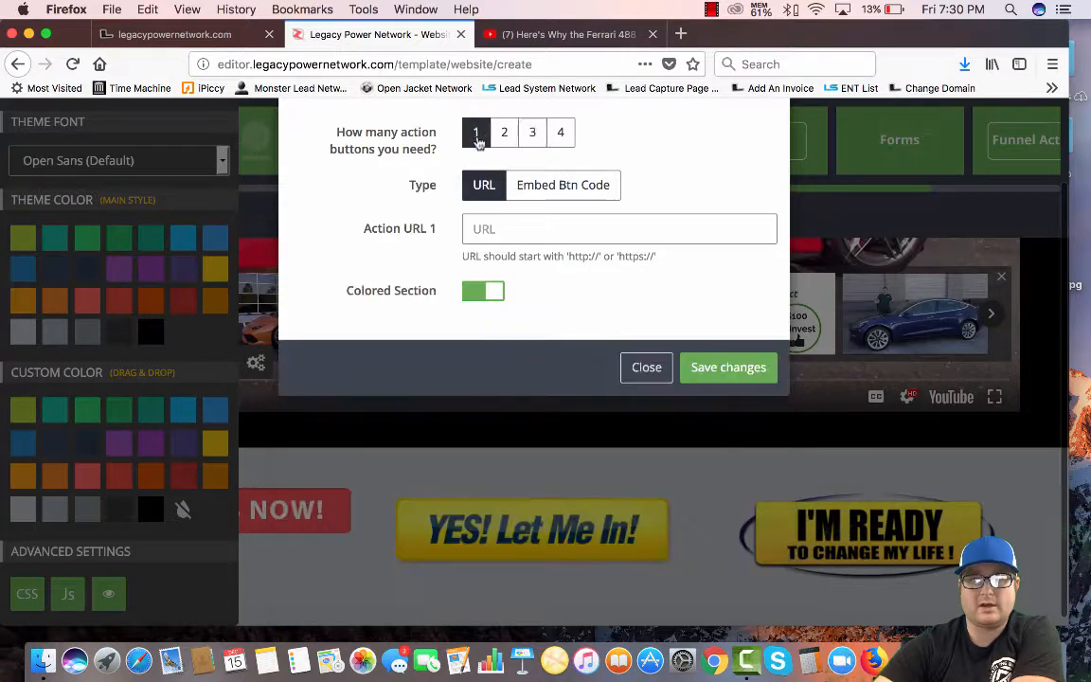
{"action": "left_click", "coordinate": [730, 368]}
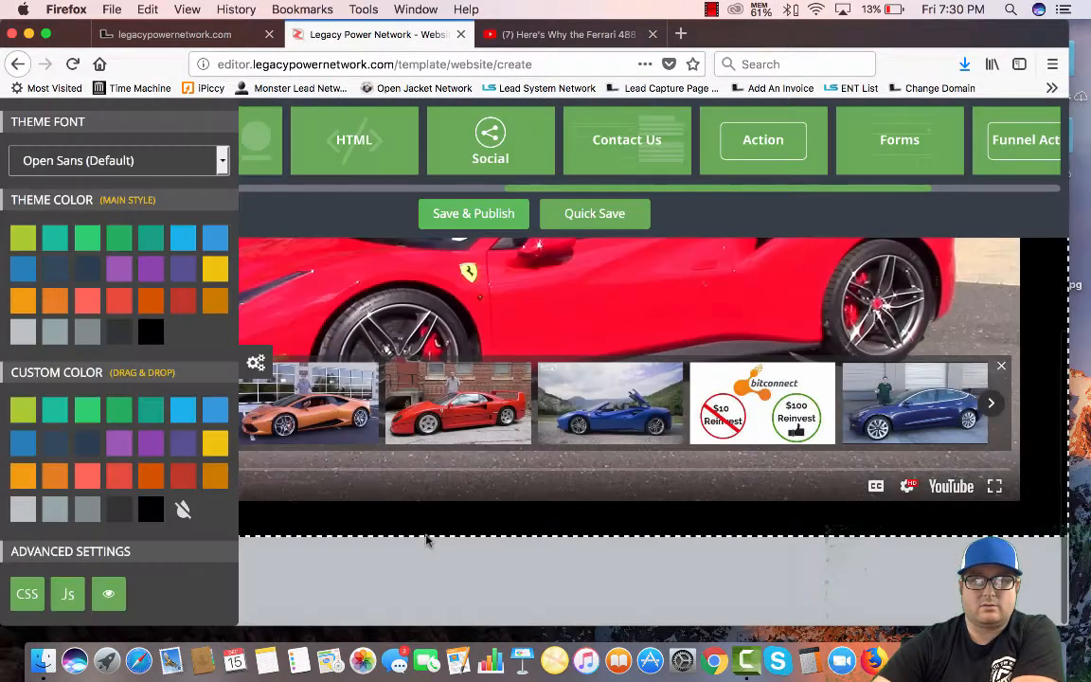
{"action": "scroll", "coordinate": [552, 514], "scroll_direction": "down", "scroll_amount": 1}
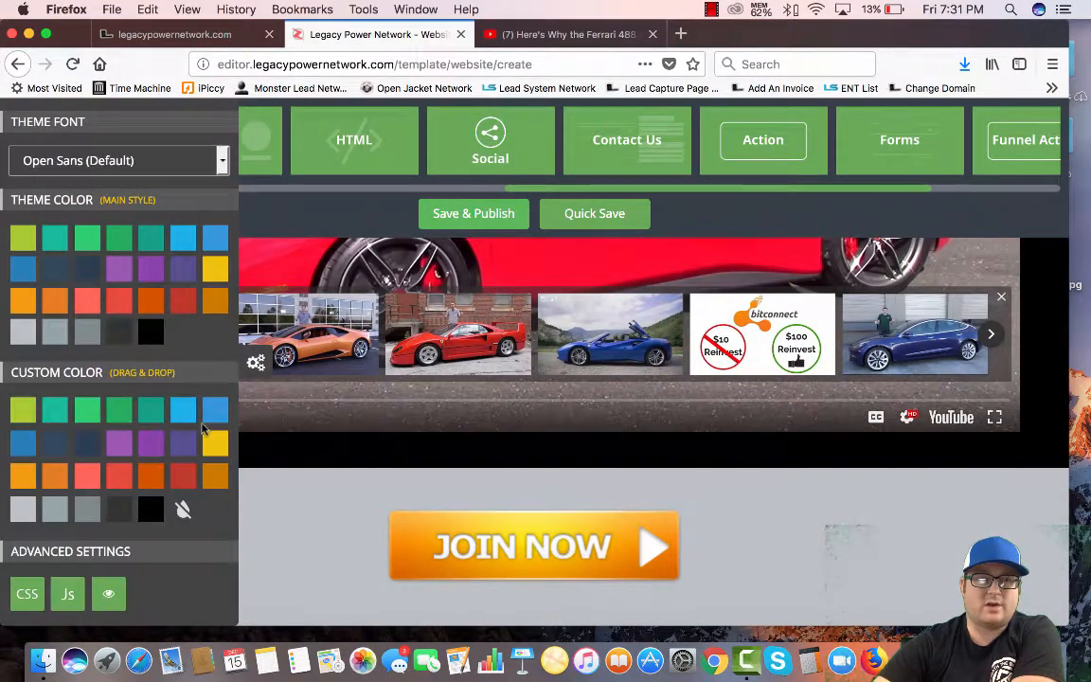
{"action": "left_click_drag", "start_coordinate": [180, 478], "coordinate": [253, 469]}
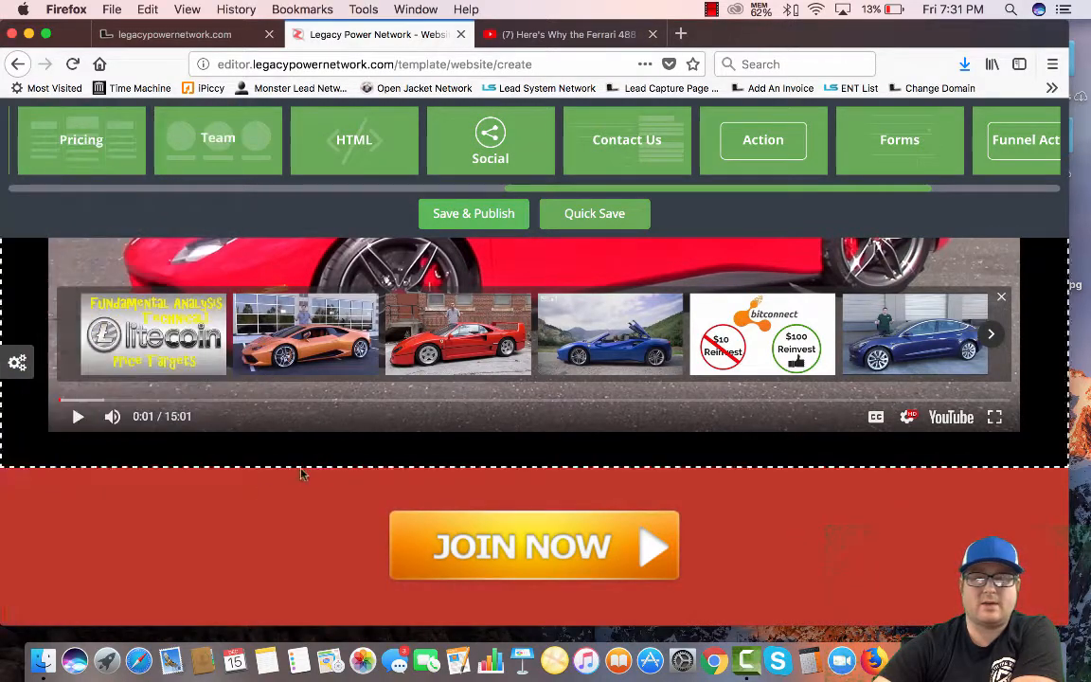
{"action": "scroll", "coordinate": [260, 490], "scroll_direction": "up", "scroll_amount": 5}
{"action": "scroll", "coordinate": [262, 491], "scroll_direction": "down", "scroll_amount": 5}
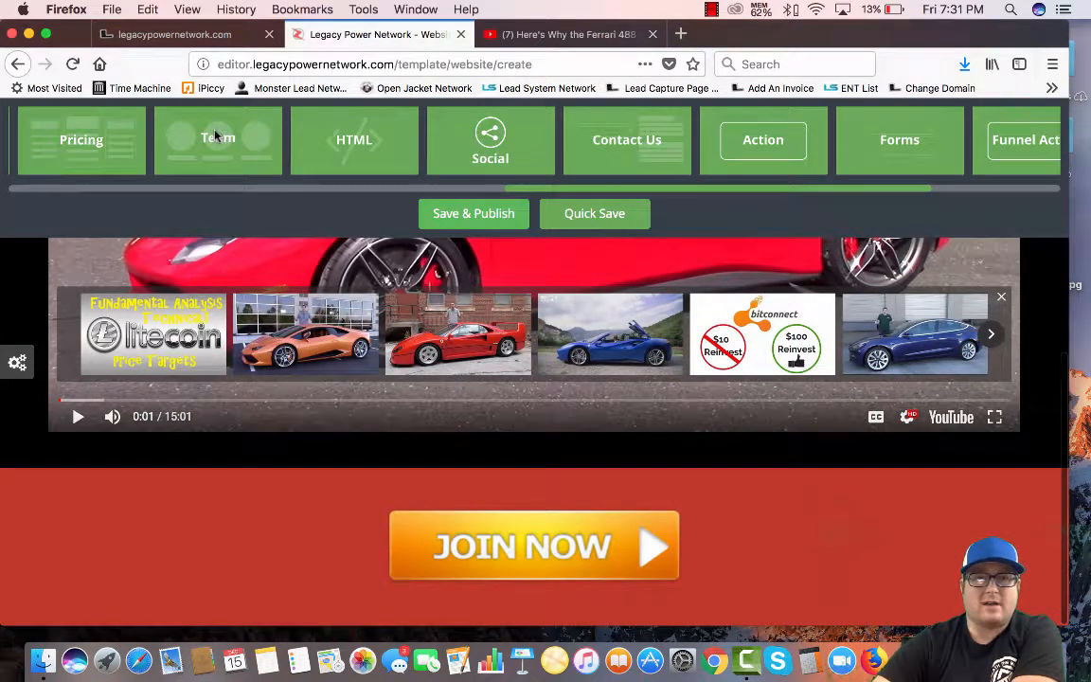
Drop the Team block below JOIN NOW, with Circle image style and Colored Section on
{"action": "left_click_drag", "start_coordinate": [216, 139], "coordinate": [136, 582]}
{"action": "scroll", "coordinate": [144, 579], "scroll_direction": "down", "scroll_amount": 5}
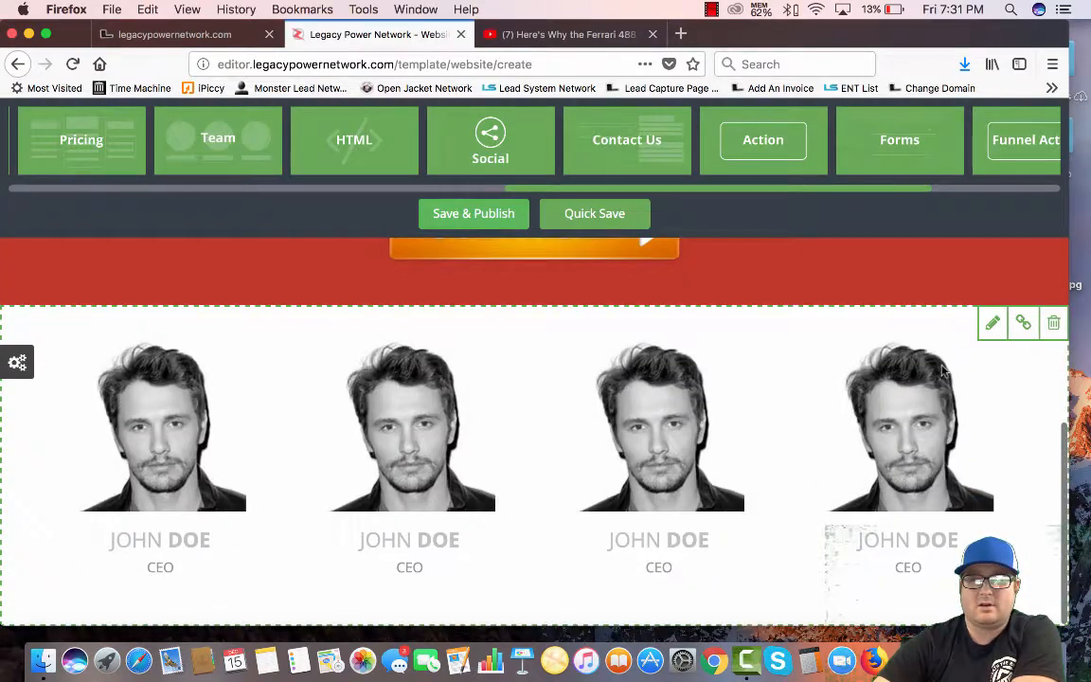
{"action": "left_click", "coordinate": [993, 323]}
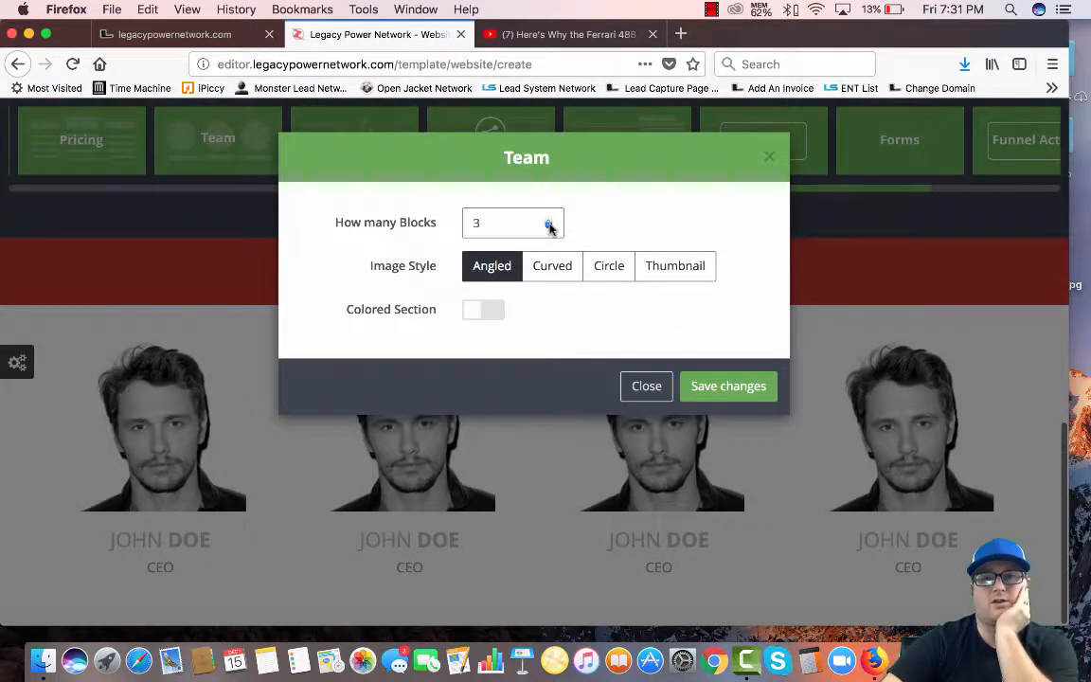
{"action": "left_click", "coordinate": [613, 269]}
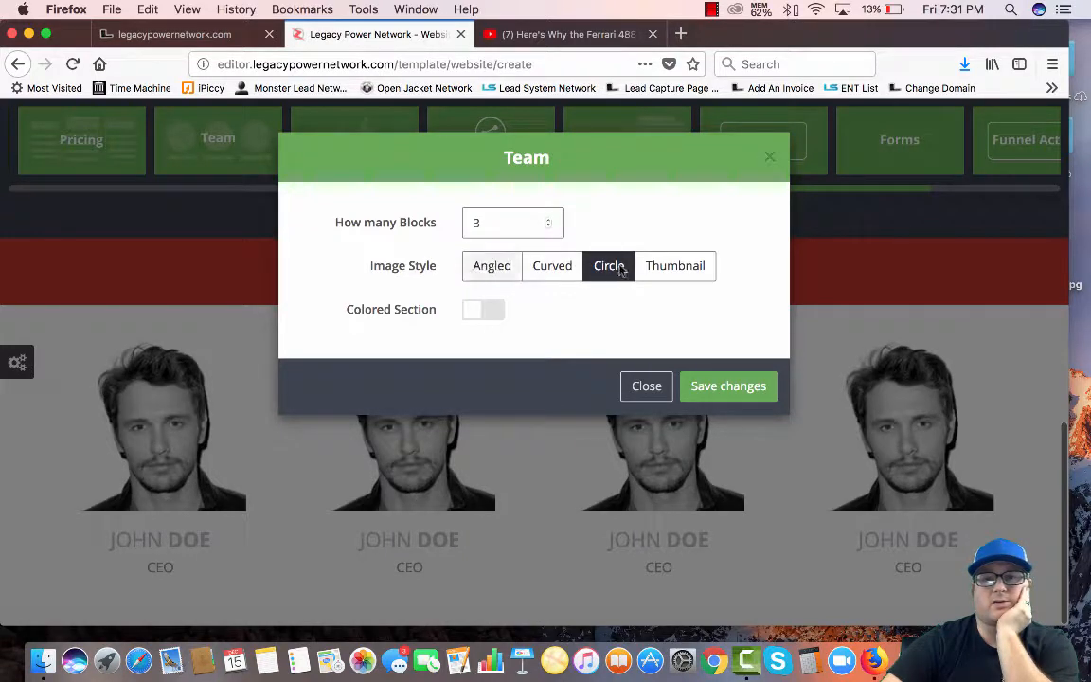
{"action": "left_click", "coordinate": [480, 311]}
{"action": "left_click", "coordinate": [698, 384]}
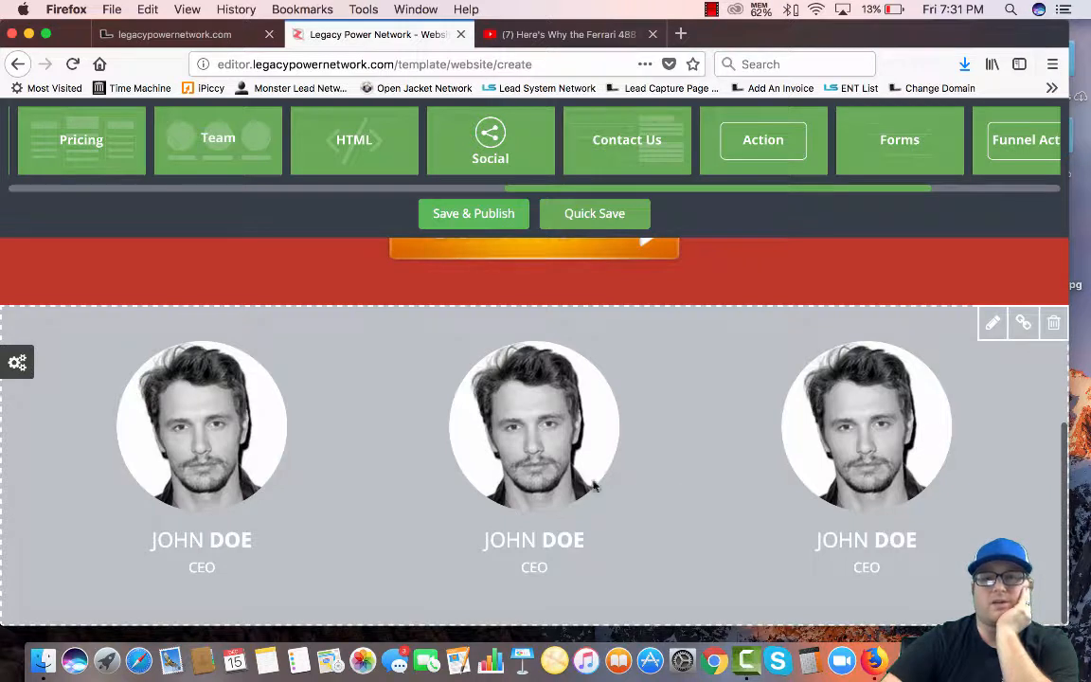
Rename the first two team members to TYSON and ARON
{"action": "key", "text": "BackSpace"}
{"action": "key", "text": "BackSpace"}
{"action": "key", "text": "BackSpace"}
{"action": "key", "text": "BackSpace"}
{"action": "key", "text": "BackSpace"}
{"action": "key", "text": "BackSpace"}
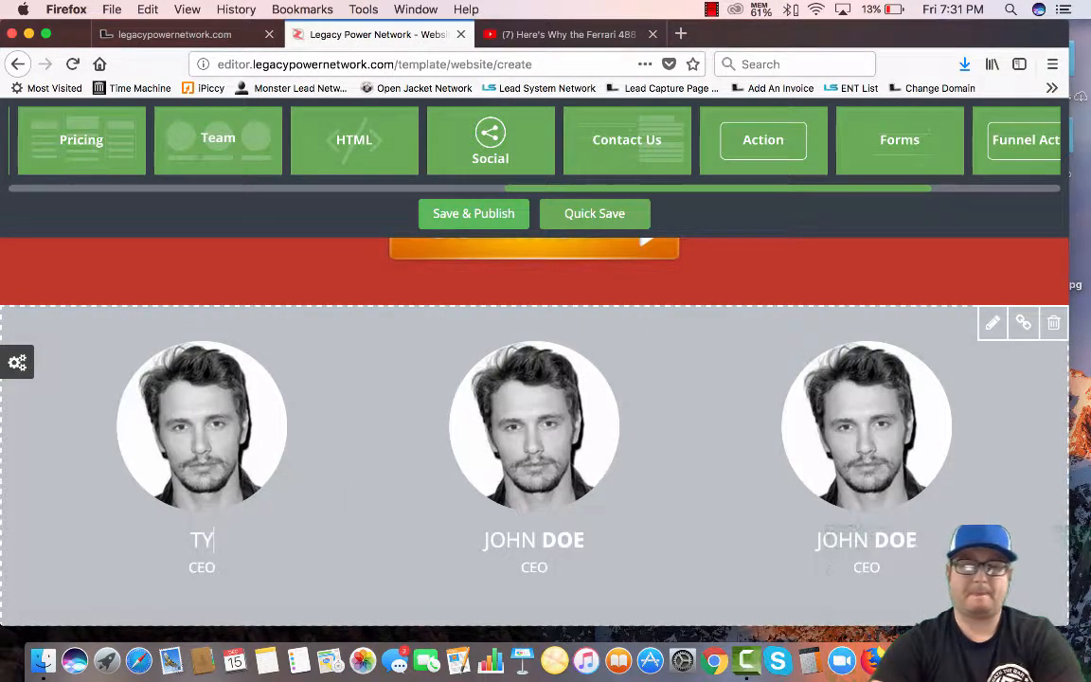
{"action": "type", "text": "TYSON"}
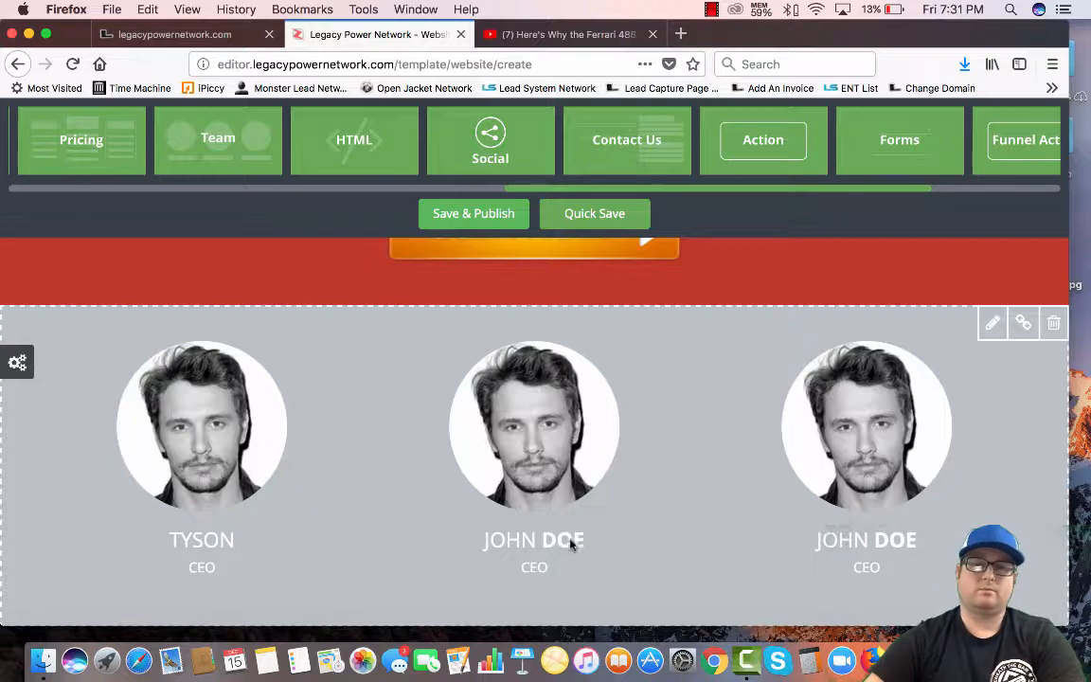
{"action": "left_click", "coordinate": [599, 536]}
{"action": "key", "text": "BackSpace"}
{"action": "key", "text": "BackSpace"}
{"action": "key", "text": "BackSpace"}
{"action": "key", "text": "BackSpace"}
{"action": "key", "text": "BackSpace"}
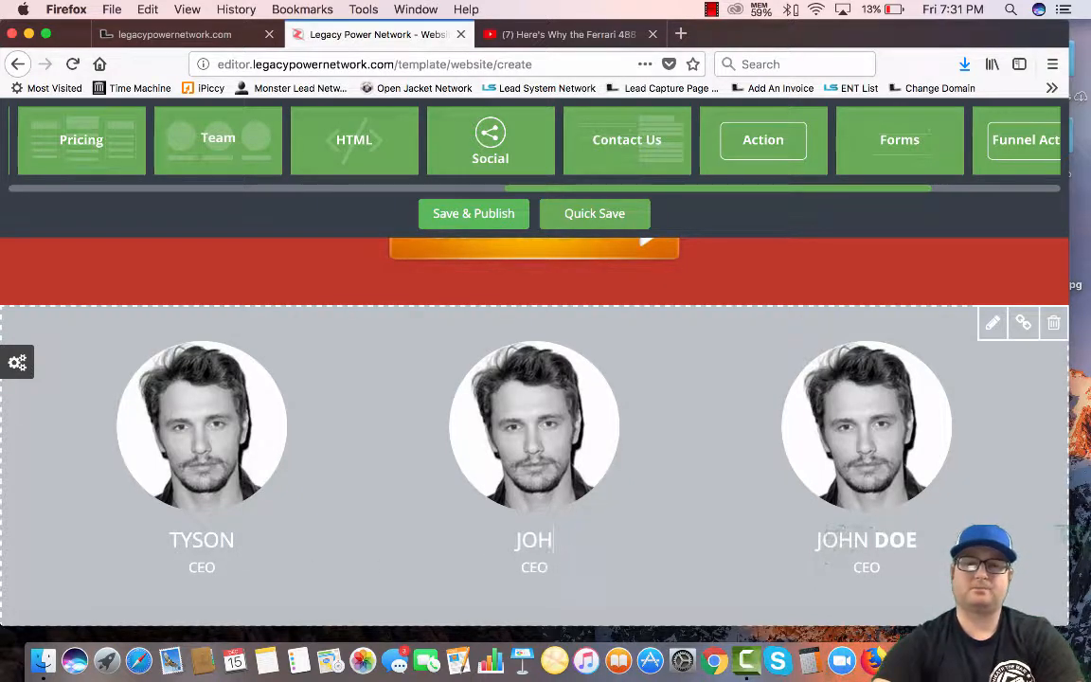
{"action": "type", "text": "ARON"}
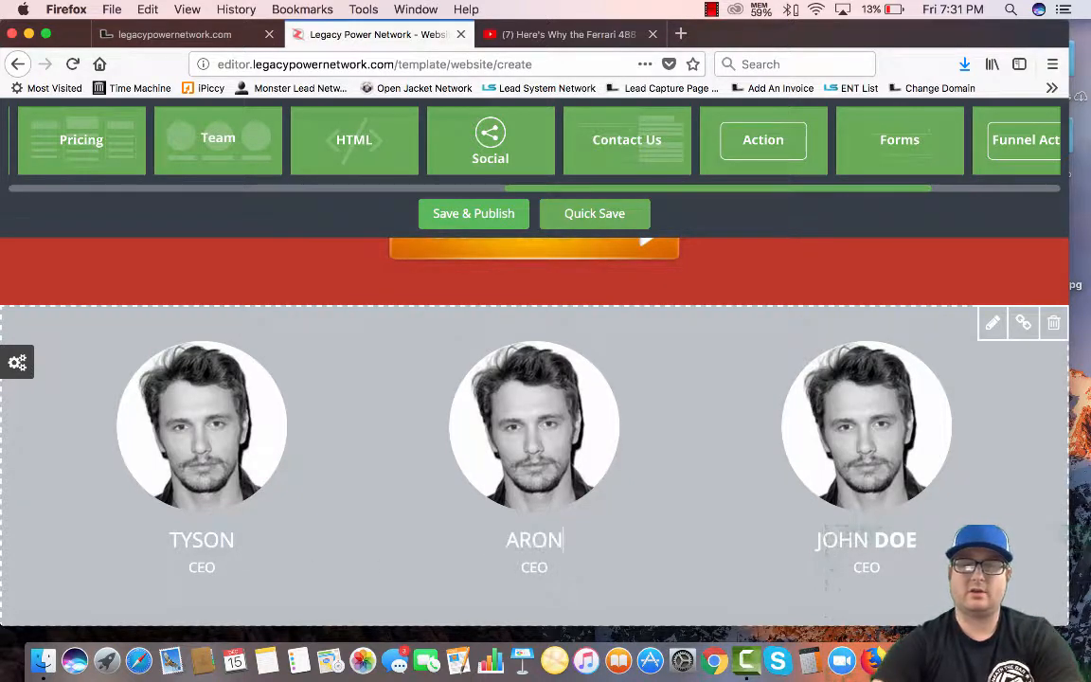
Change TYSON's title from CEO to Website Designer and open the Media Library upload for his photo
{"action": "left_click", "coordinate": [216, 568]}
{"action": "key", "text": "BackSpace"}
{"action": "key", "text": "BackSpace"}
{"action": "key", "text": "BackSpace"}
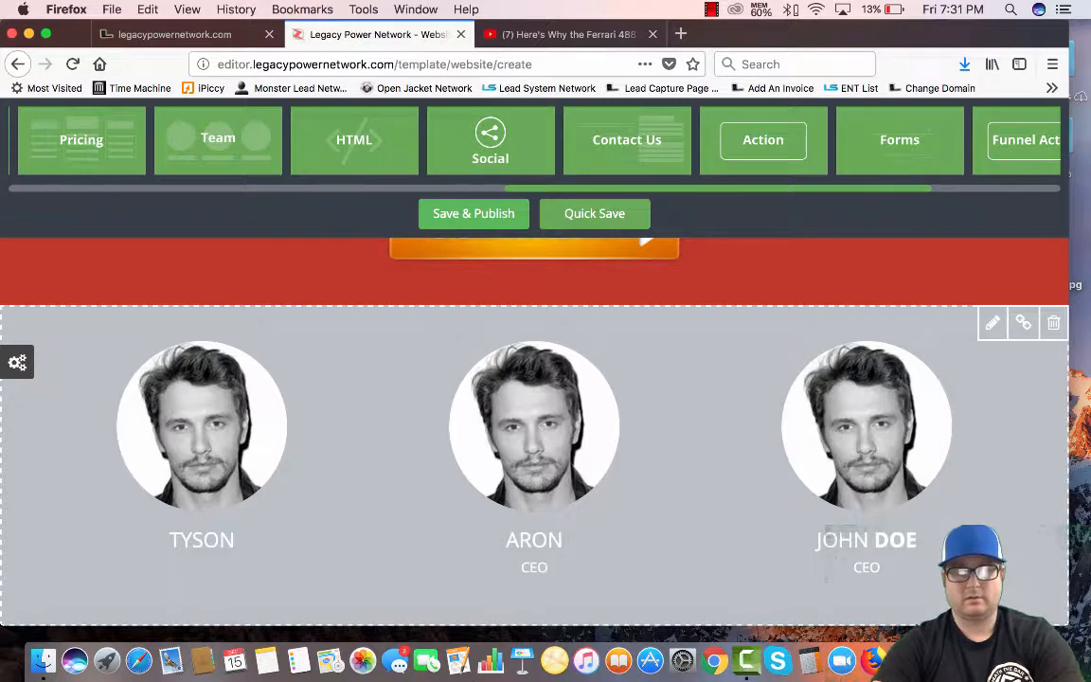
{"action": "type", "text": "Webs"}
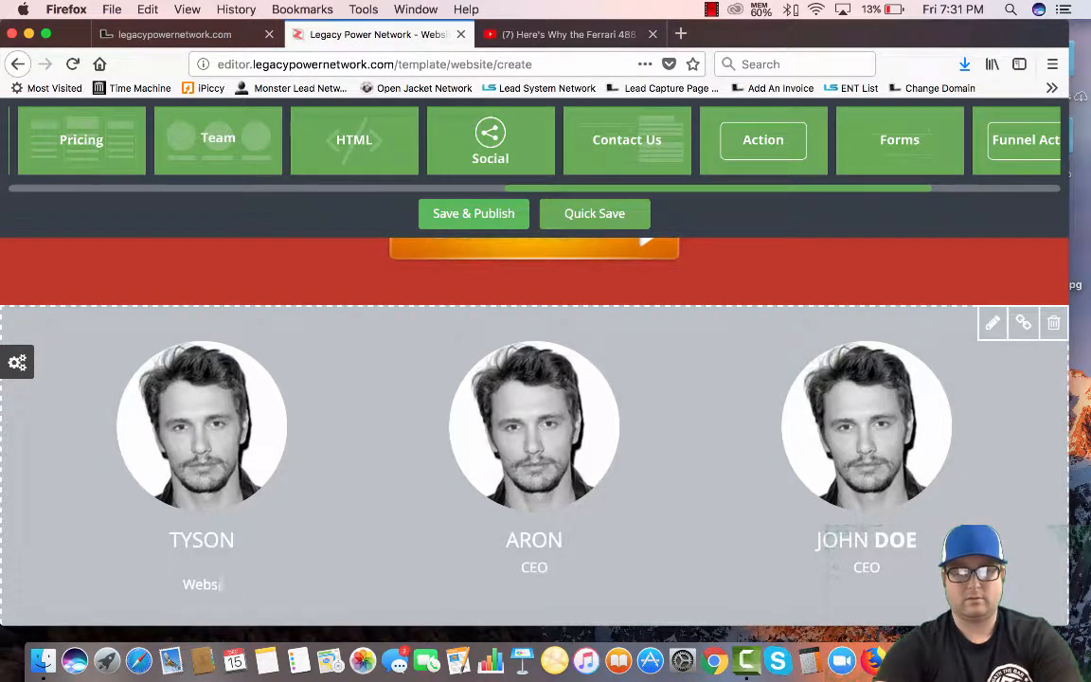
{"action": "type", "text": "ite Designer"}
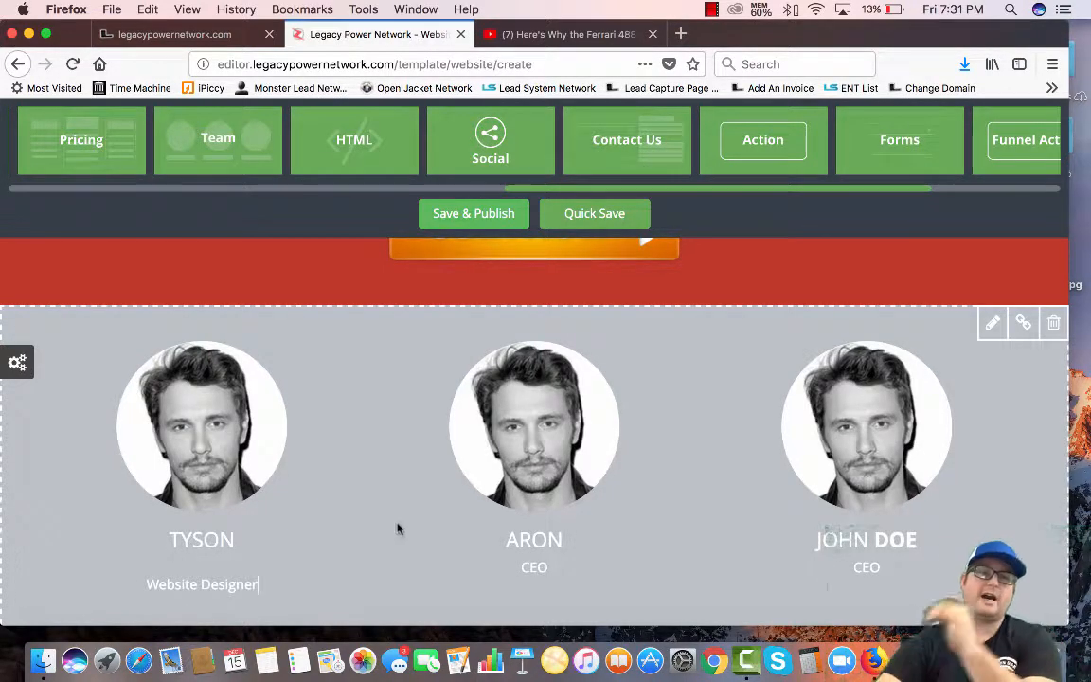
{"action": "left_click", "coordinate": [201, 421]}
{"action": "left_click", "coordinate": [57, 187]}
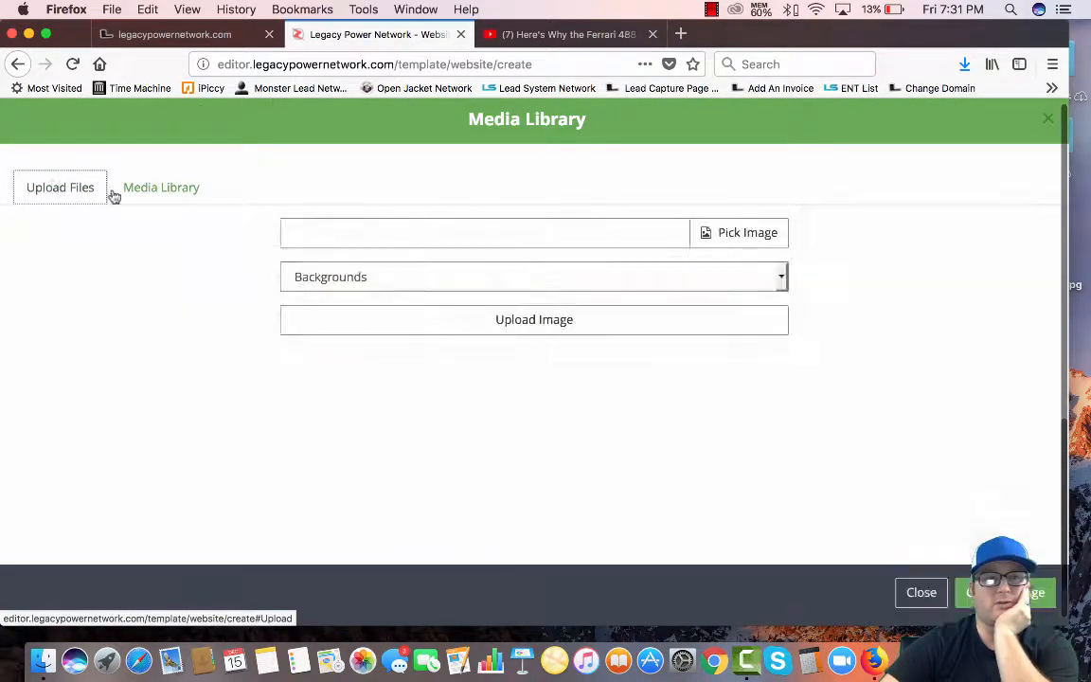
Go back from the editor and confirm leaving the page without saving
{"action": "left_click", "coordinate": [19, 64]}
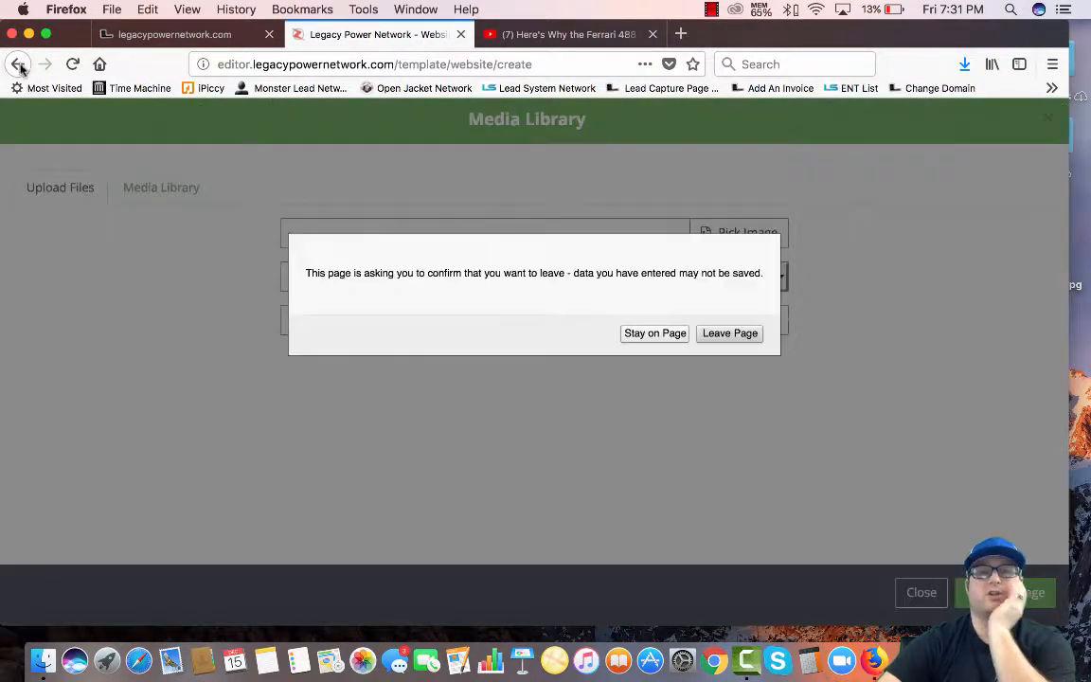
{"action": "left_click", "coordinate": [730, 333]}
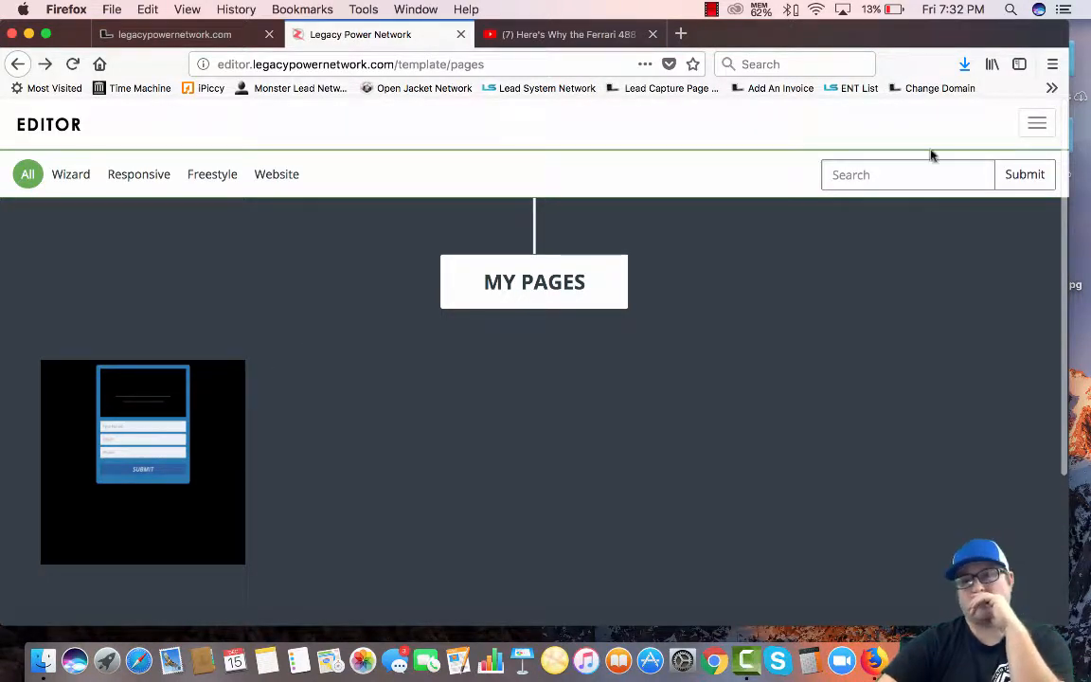
Create a new Sales/Web page holding a navigation bar and a video block
{"action": "left_click", "coordinate": [1035, 124]}
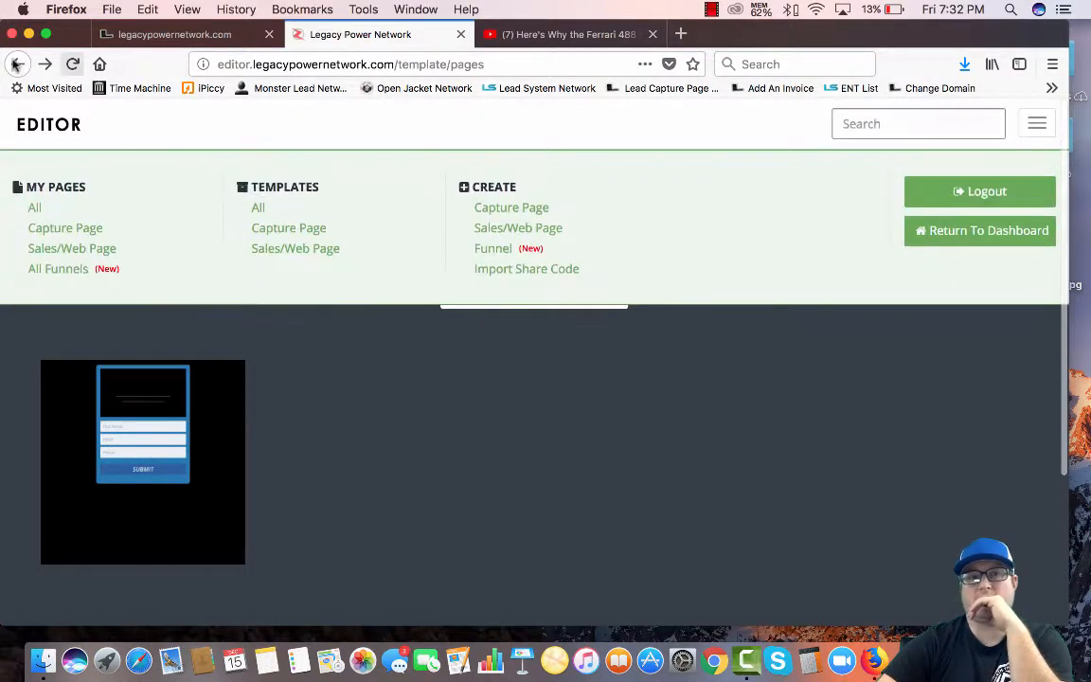
{"action": "left_click", "coordinate": [516, 233]}
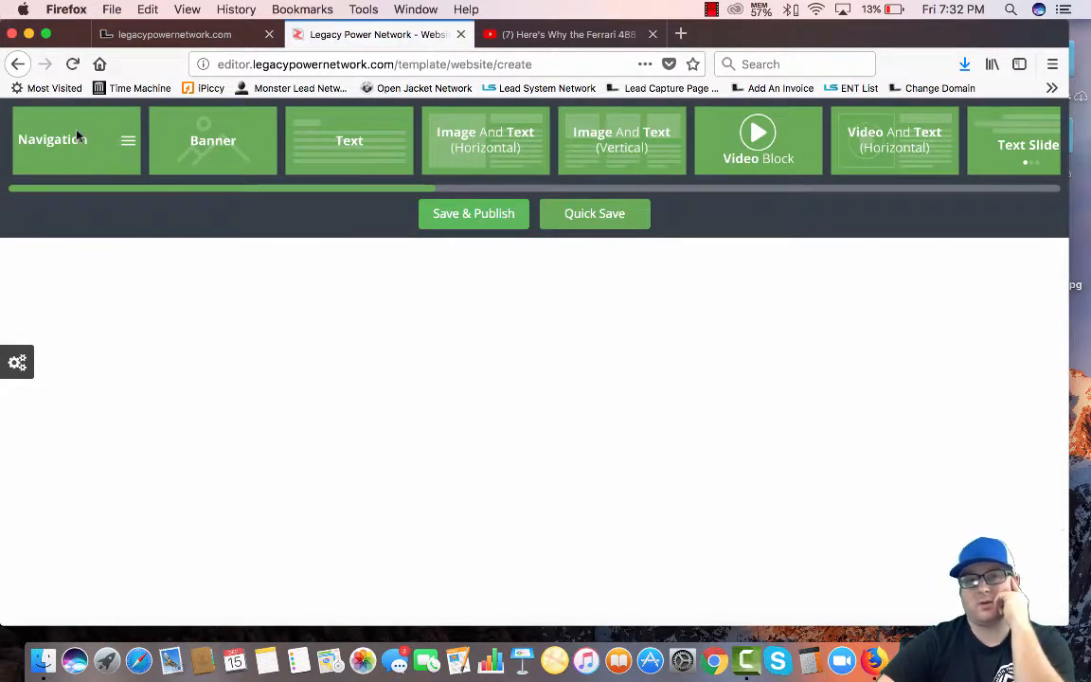
{"action": "left_click_drag", "start_coordinate": [78, 135], "coordinate": [92, 259]}
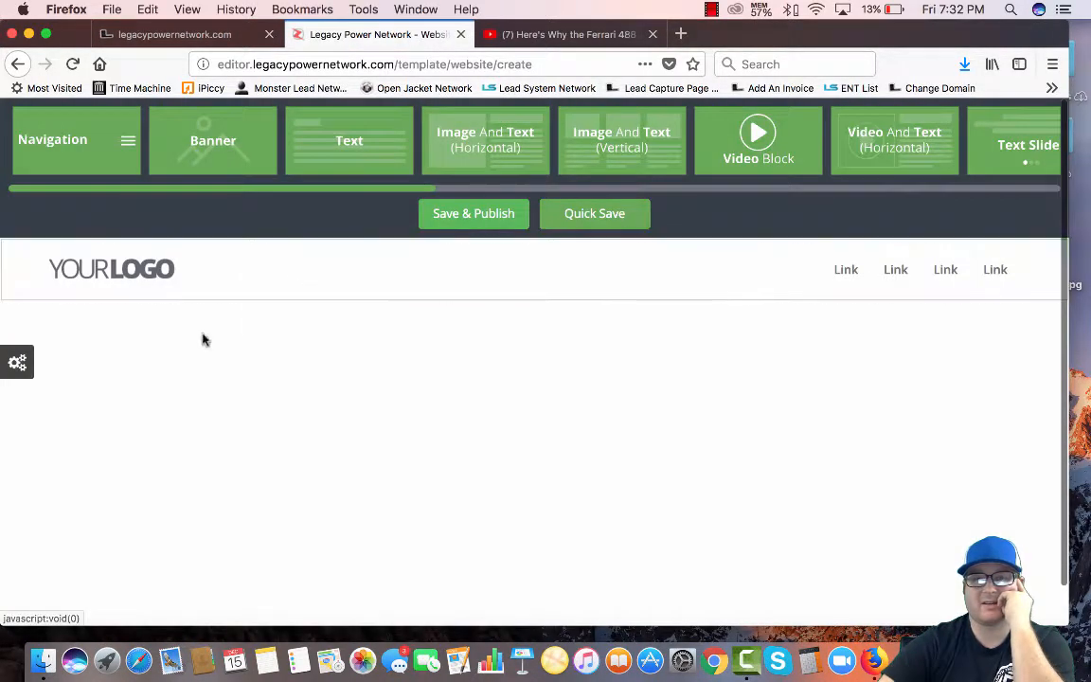
{"action": "left_click_drag", "start_coordinate": [694, 151], "coordinate": [92, 296]}
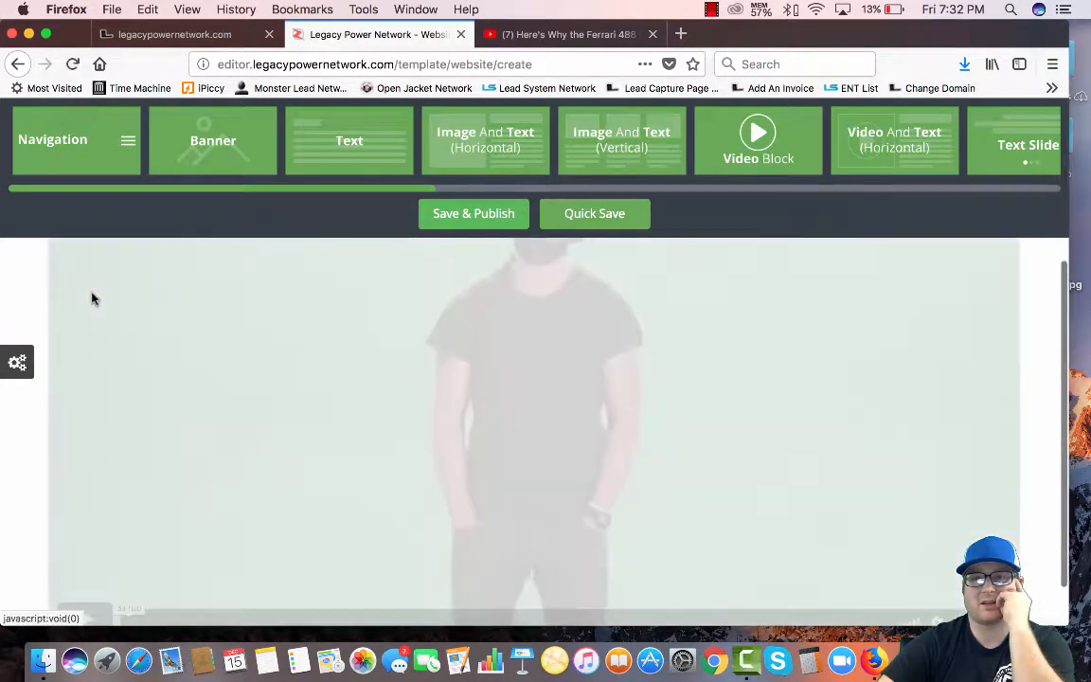
Add a JOIN NOW action section below the video block
{"action": "scroll", "coordinate": [694, 147], "scroll_direction": "right", "scroll_amount": 5}
{"action": "scroll", "coordinate": [694, 146], "scroll_direction": "right", "scroll_amount": 8}
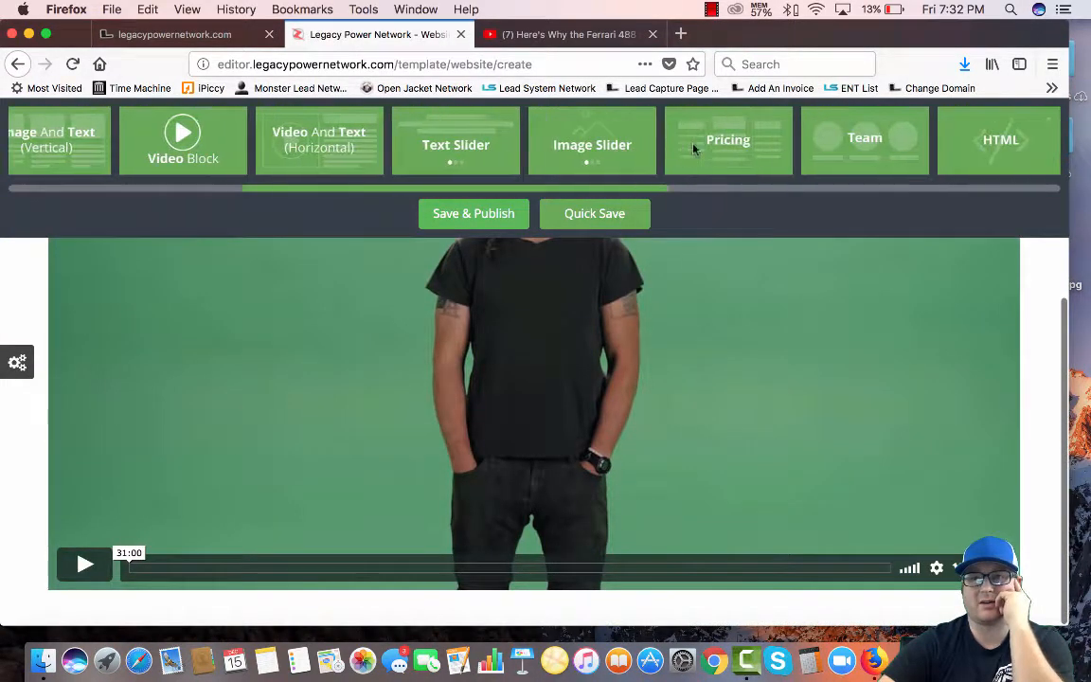
{"action": "scroll", "coordinate": [798, 154], "scroll_direction": "right", "scroll_amount": 5}
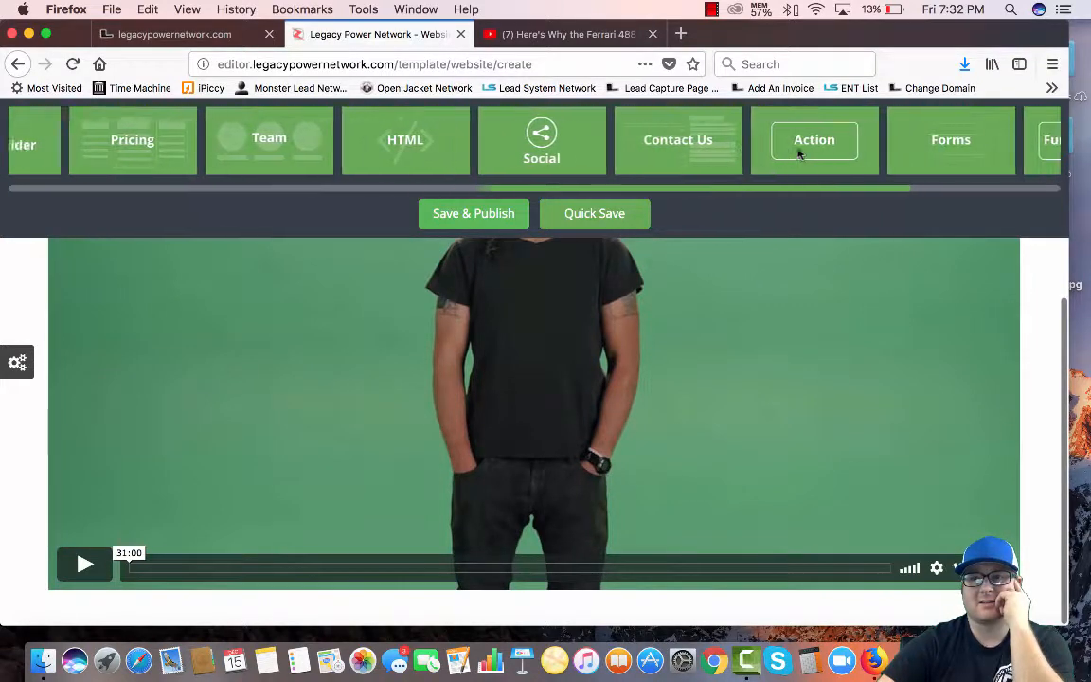
{"action": "left_click_drag", "start_coordinate": [803, 141], "coordinate": [29, 573]}
{"action": "scroll", "coordinate": [69, 527], "scroll_direction": "down", "scroll_amount": 3}
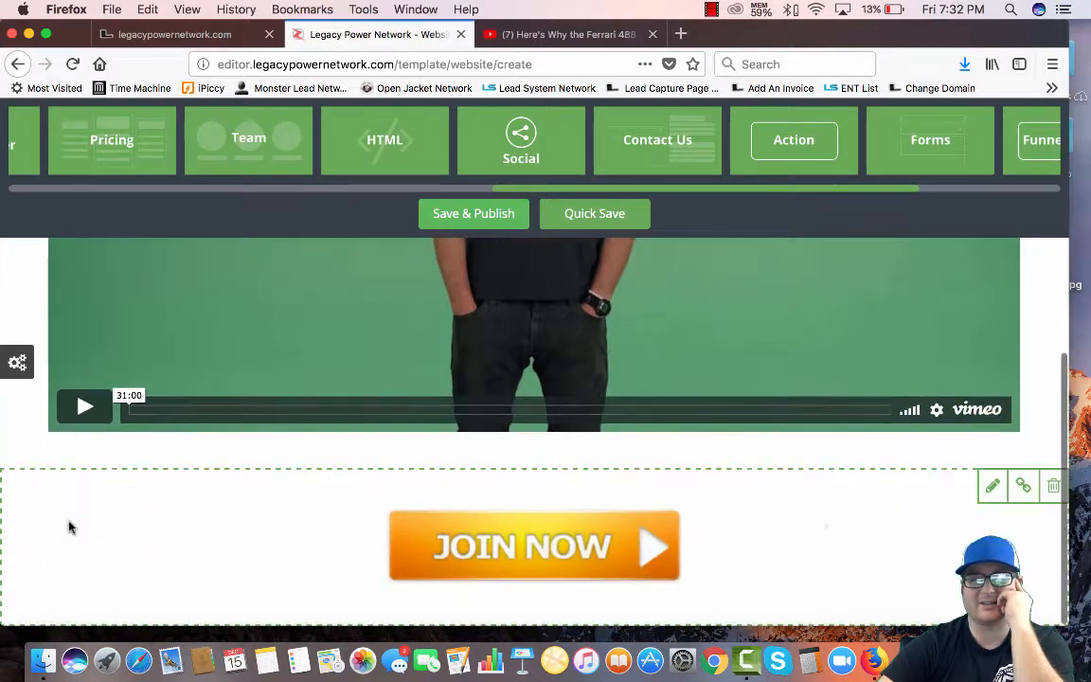
{"action": "scroll", "coordinate": [724, 167], "scroll_direction": "right", "scroll_amount": 5}
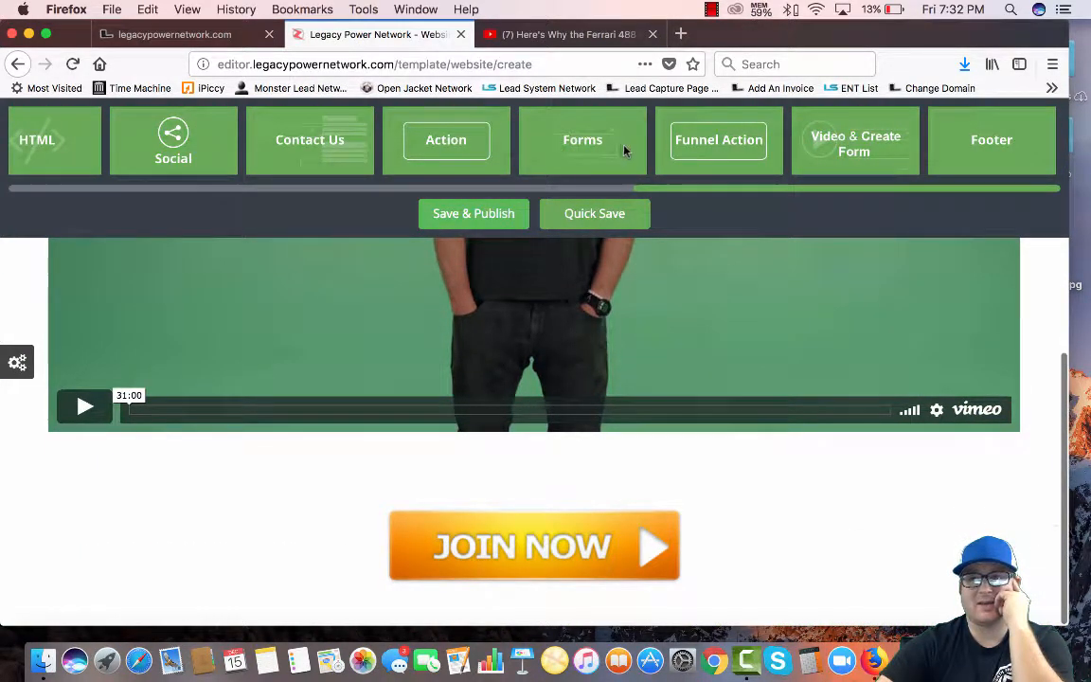
{"action": "scroll", "coordinate": [625, 146], "scroll_direction": "left", "scroll_amount": 10}
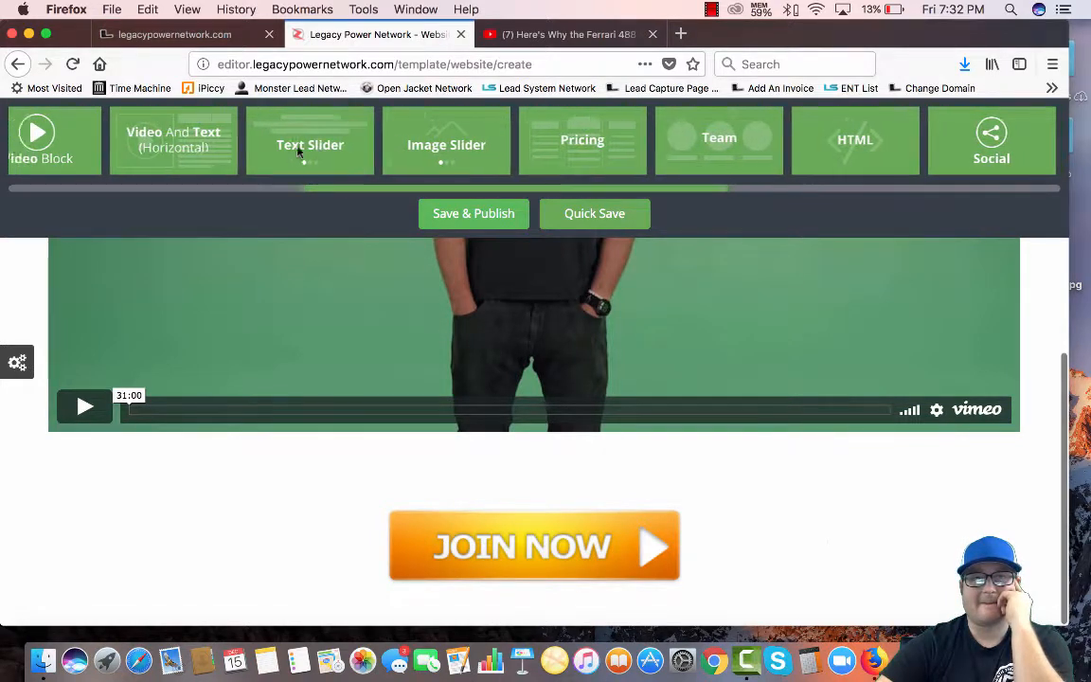
Add a Team block below JOIN NOW with Circle image style and Colored Section enabled
{"action": "scroll", "coordinate": [298, 149], "scroll_direction": "left", "scroll_amount": 10}
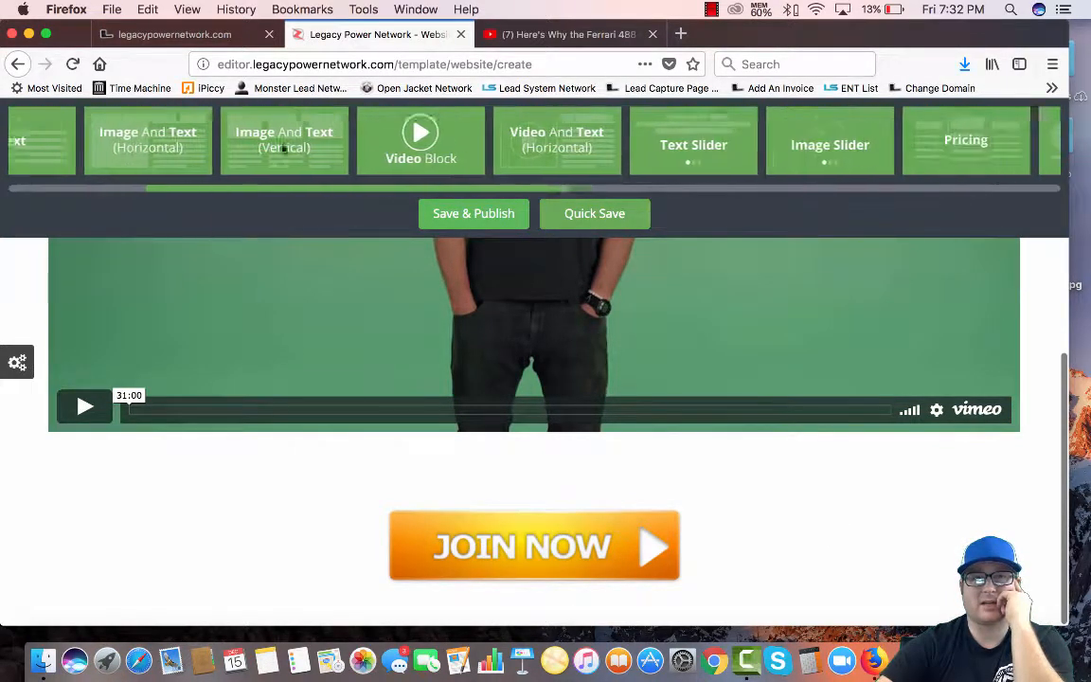
{"action": "scroll", "coordinate": [284, 148], "scroll_direction": "right", "scroll_amount": 10}
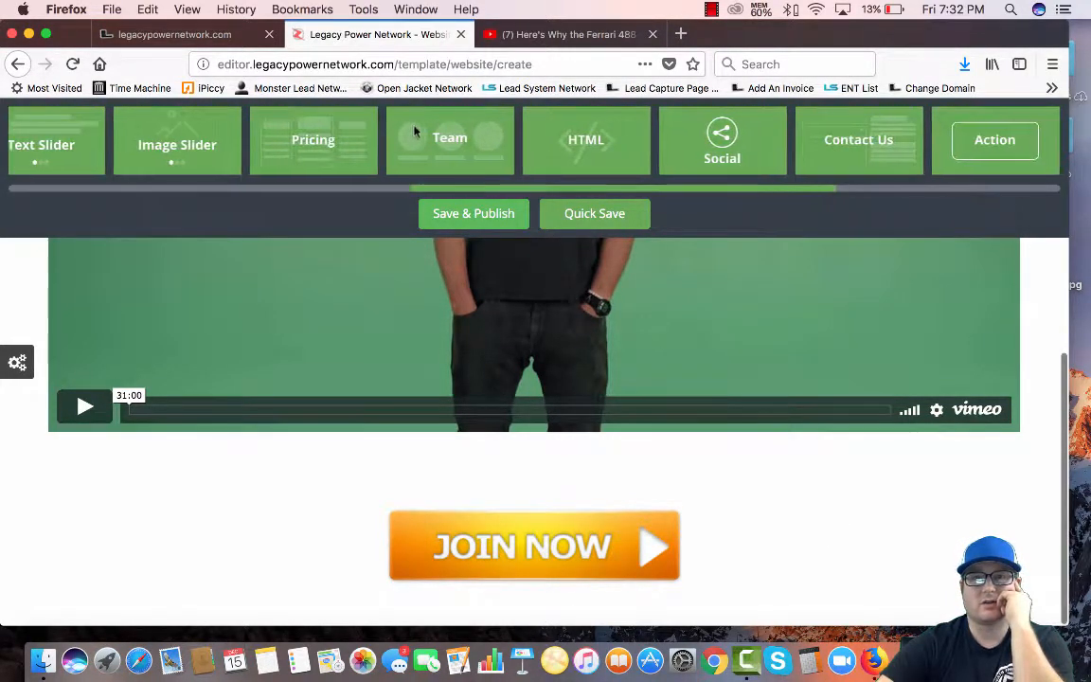
{"action": "left_click_drag", "start_coordinate": [413, 132], "coordinate": [102, 594]}
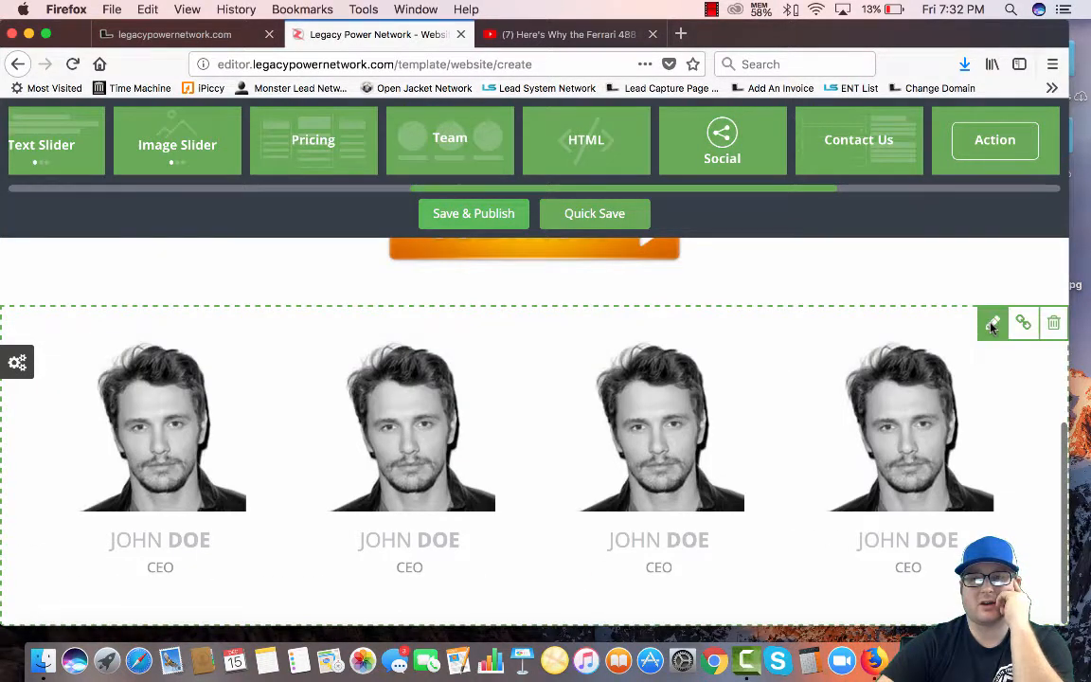
{"action": "left_click", "coordinate": [991, 323]}
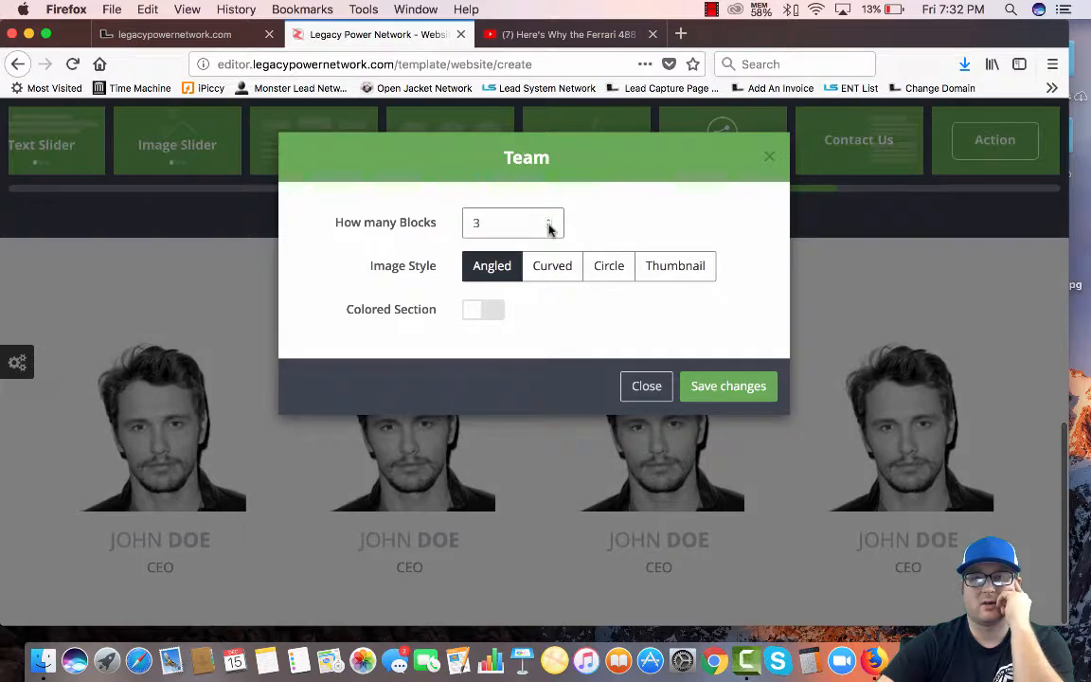
{"action": "left_click", "coordinate": [729, 386]}
{"action": "scroll", "coordinate": [110, 367], "scroll_direction": "up", "scroll_amount": 5}
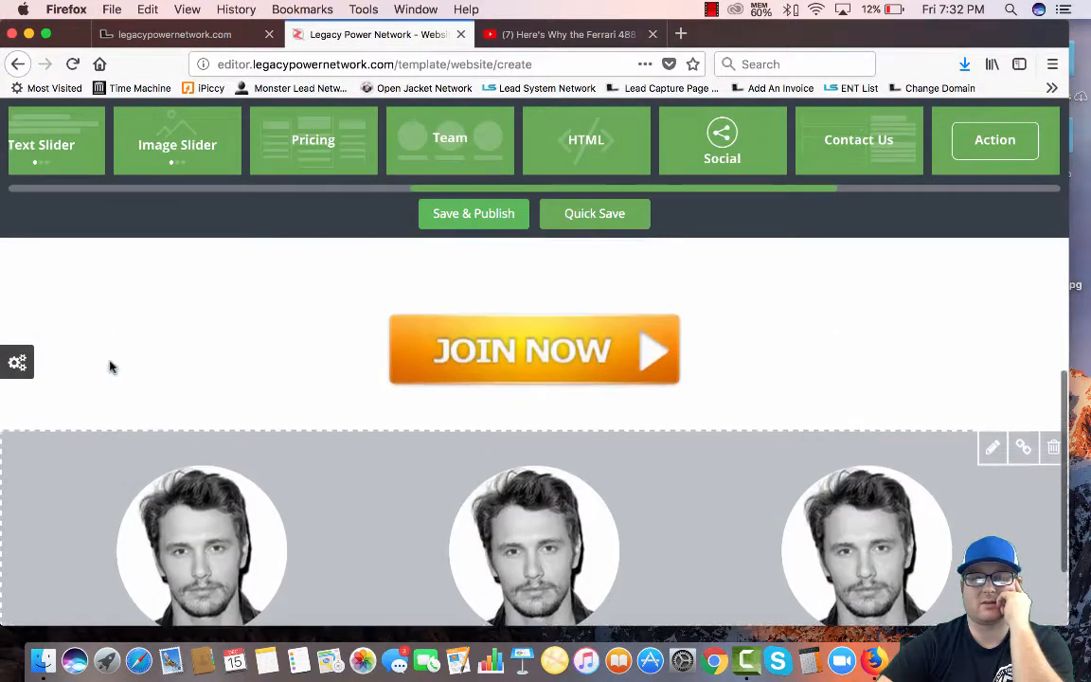
{"action": "scroll", "coordinate": [110, 367], "scroll_direction": "up", "scroll_amount": 2}
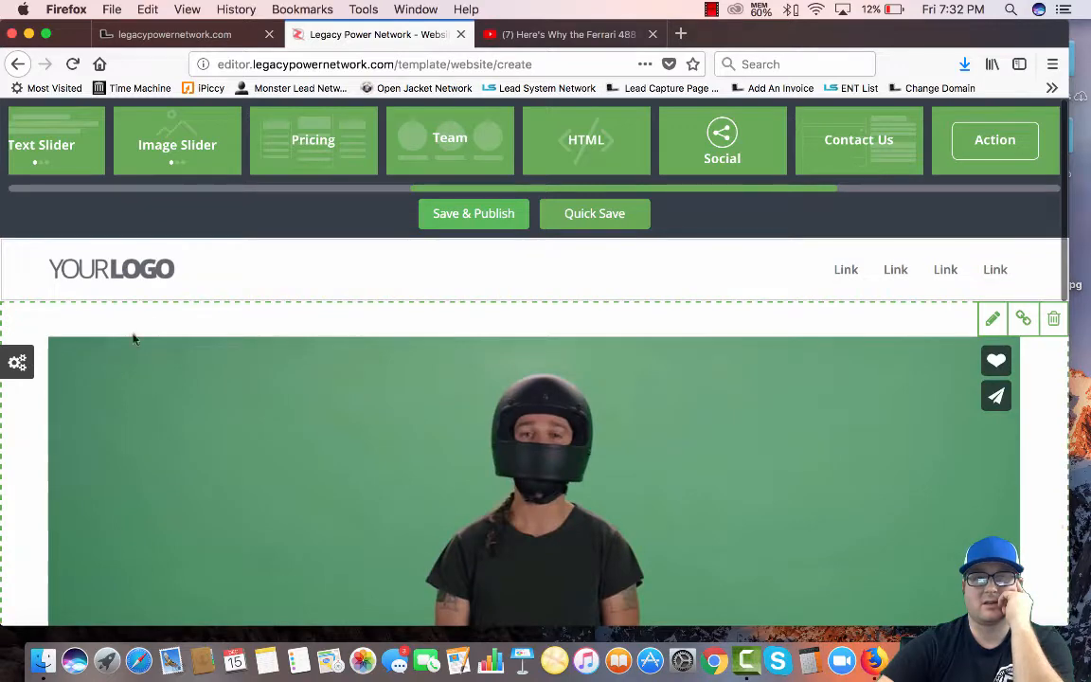
Swap the YOURLOGO header placeholder for the Amazon logo from the Logos library
{"action": "left_click", "coordinate": [147, 275]}
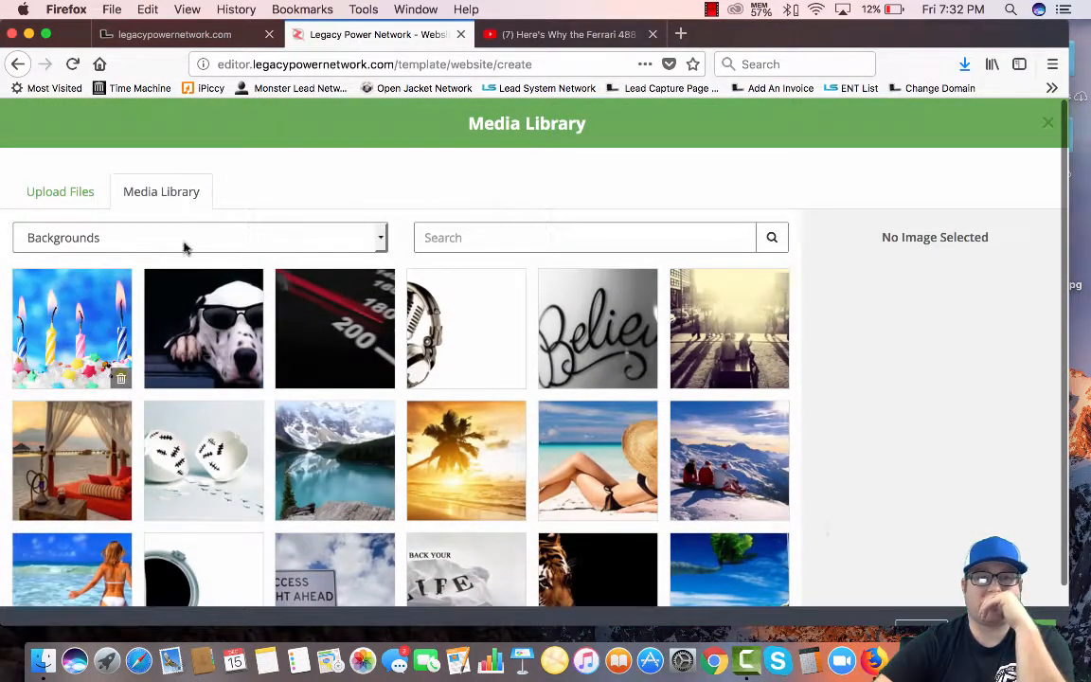
{"action": "left_click", "coordinate": [184, 247]}
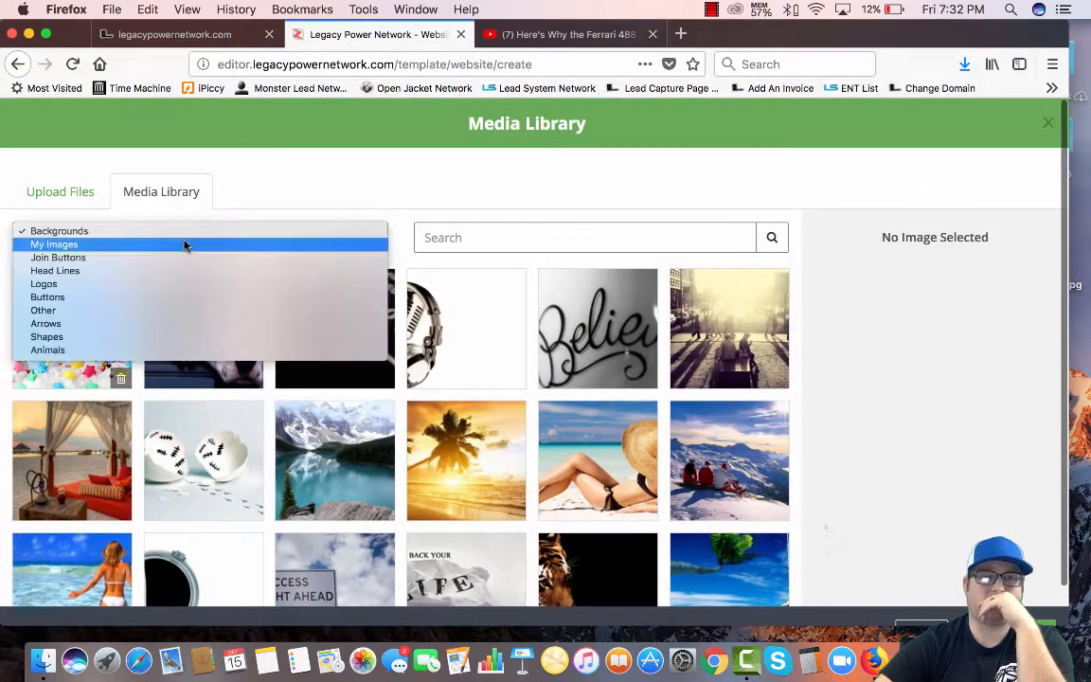
{"action": "left_click", "coordinate": [52, 285]}
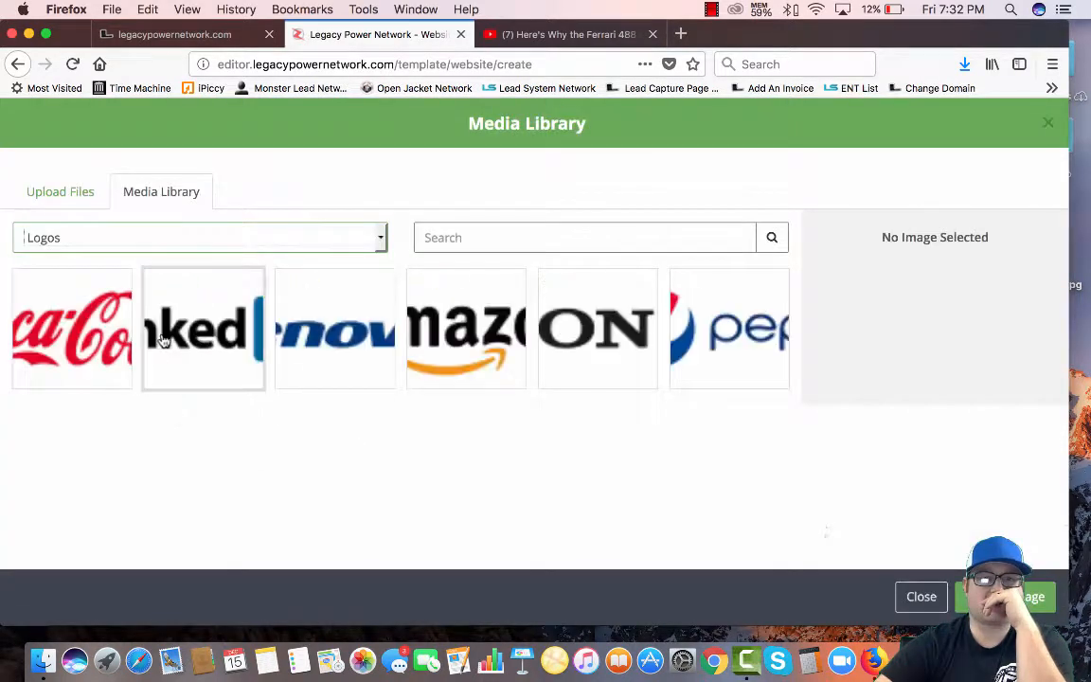
{"action": "left_click", "coordinate": [487, 334]}
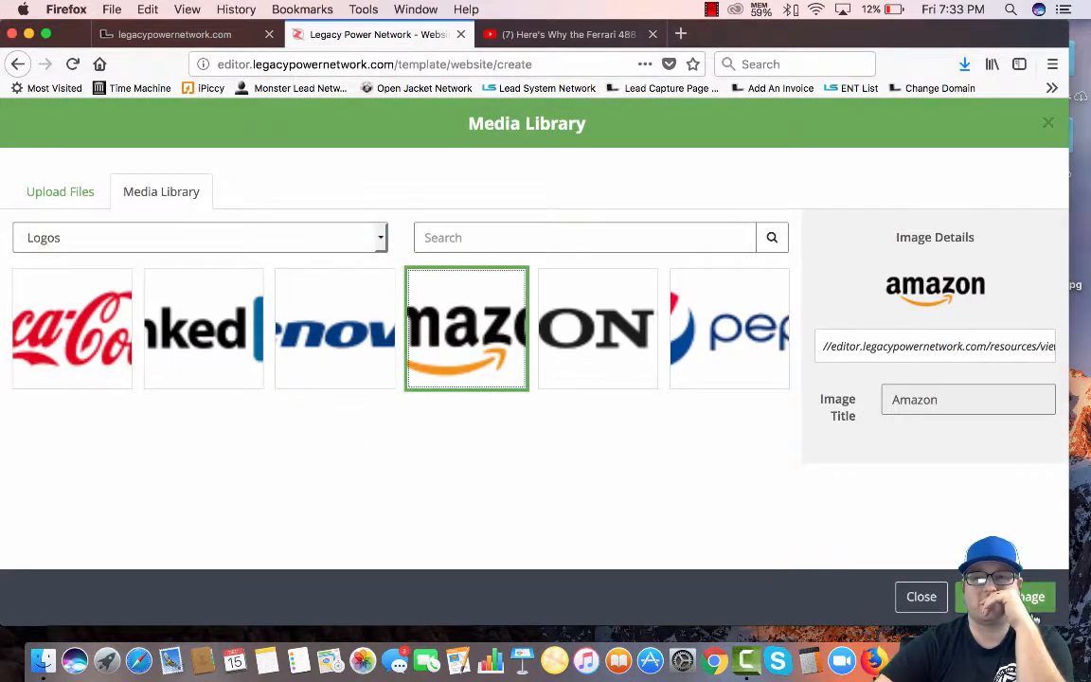
{"action": "left_click", "coordinate": [1030, 604]}
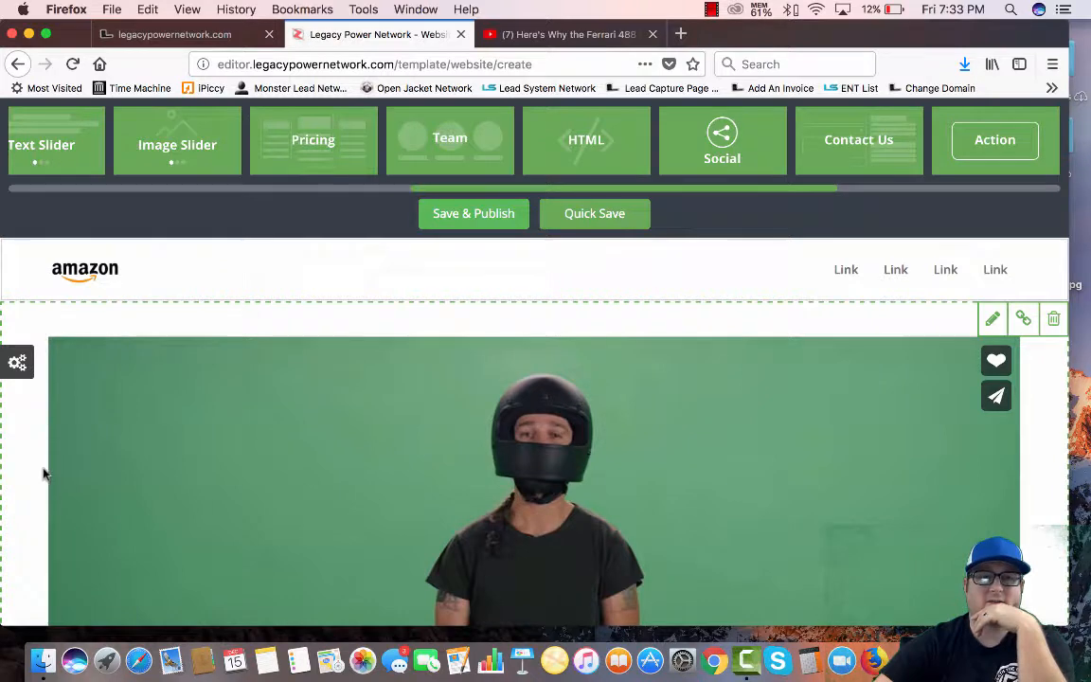
{"action": "scroll", "coordinate": [42, 474], "scroll_direction": "down", "scroll_amount": 2}
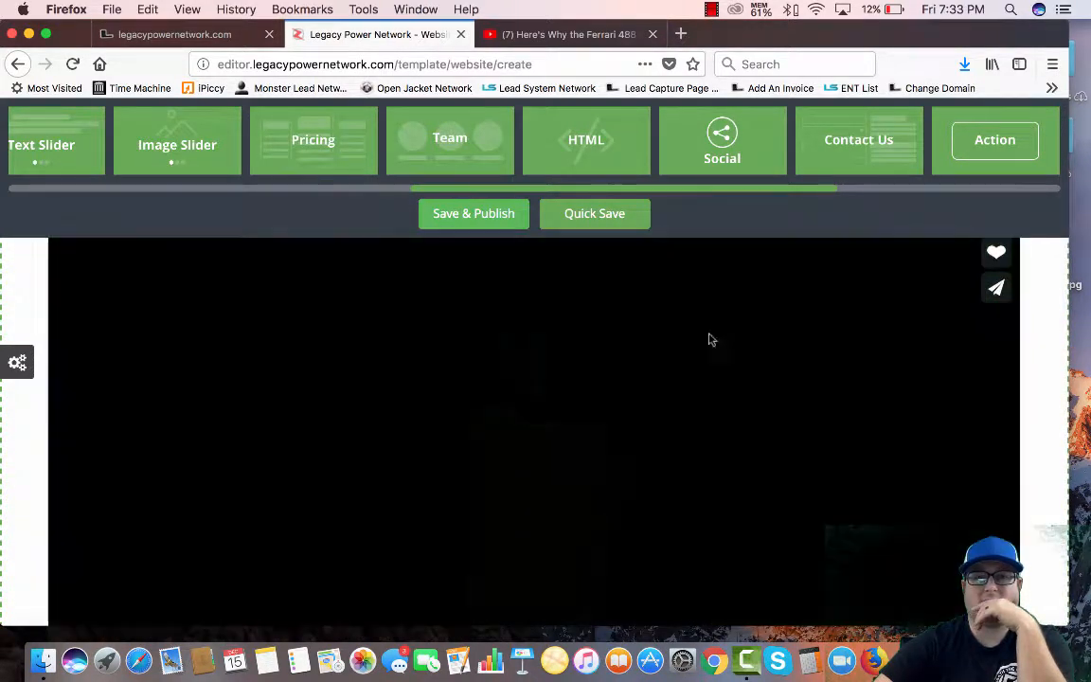
{"action": "scroll", "coordinate": [769, 452], "scroll_direction": "up", "scroll_amount": 2}
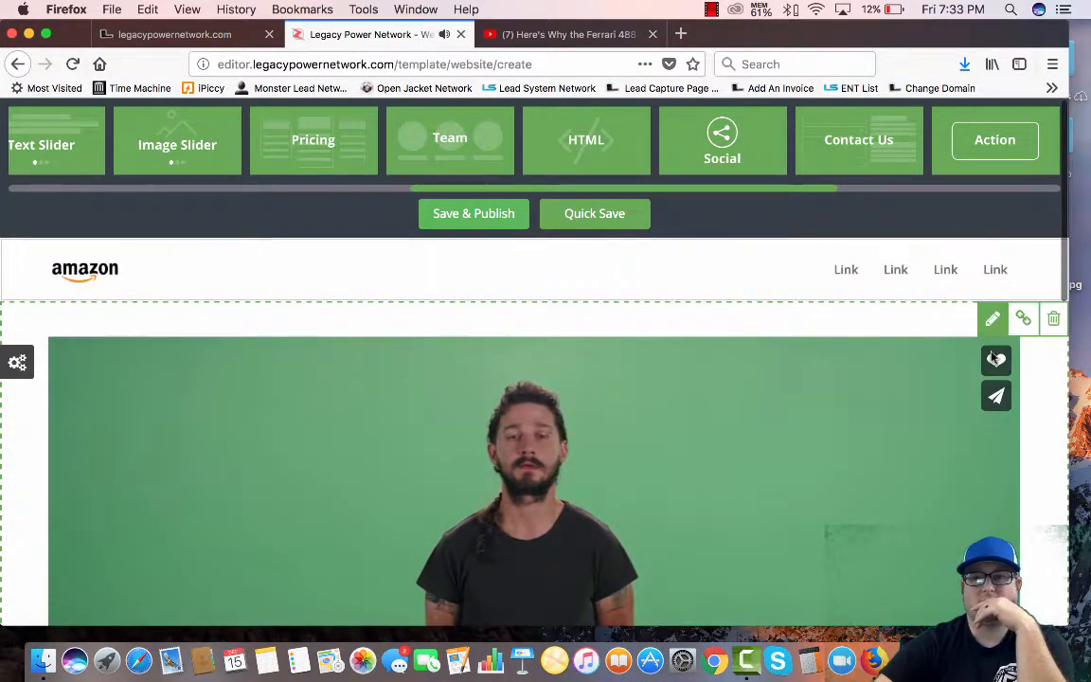
Copy the Ferrari 488 Spider YouTube URL and make it the video block's YouTube source
{"action": "left_click", "coordinate": [561, 35]}
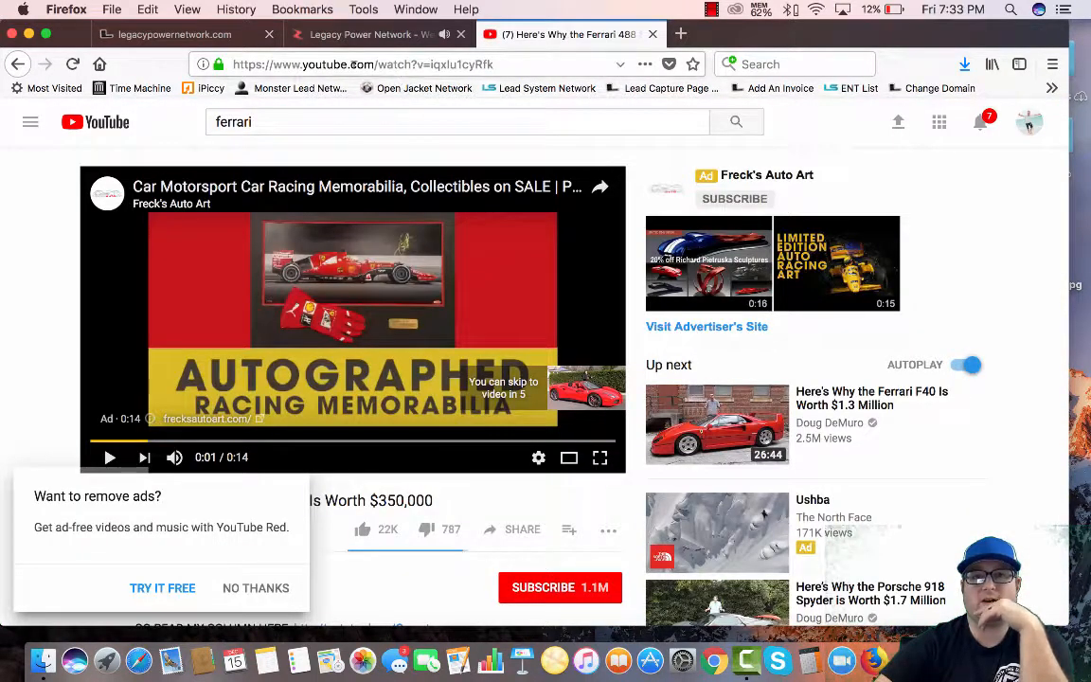
{"action": "right_click", "coordinate": [352, 65]}
{"action": "left_click", "coordinate": [387, 116]}
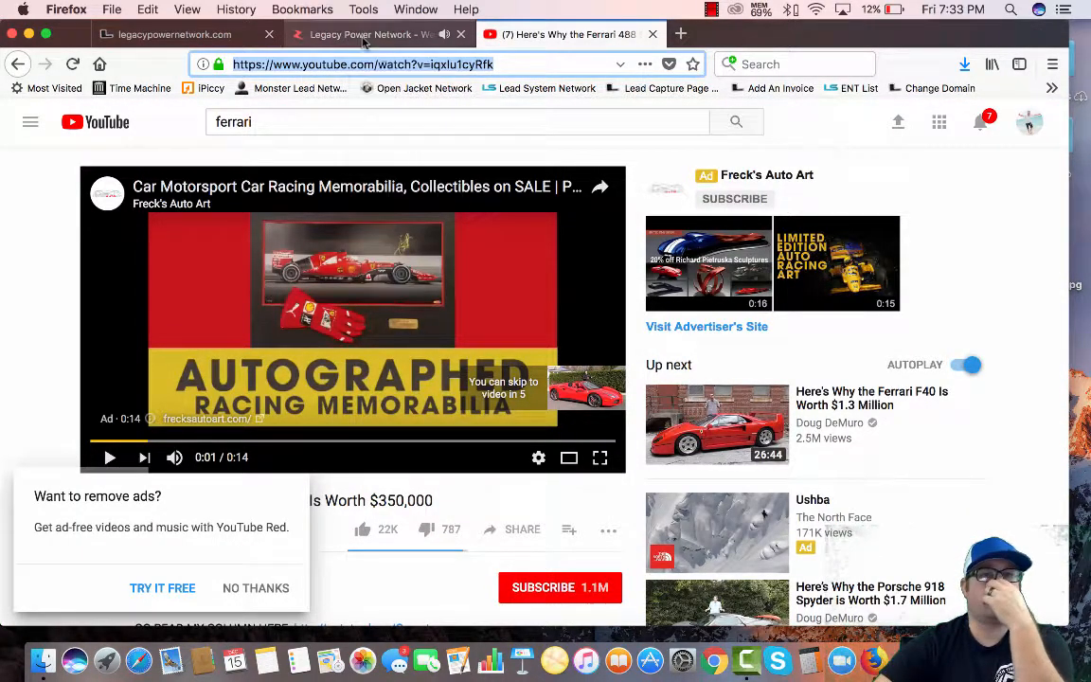
{"action": "left_click", "coordinate": [360, 34]}
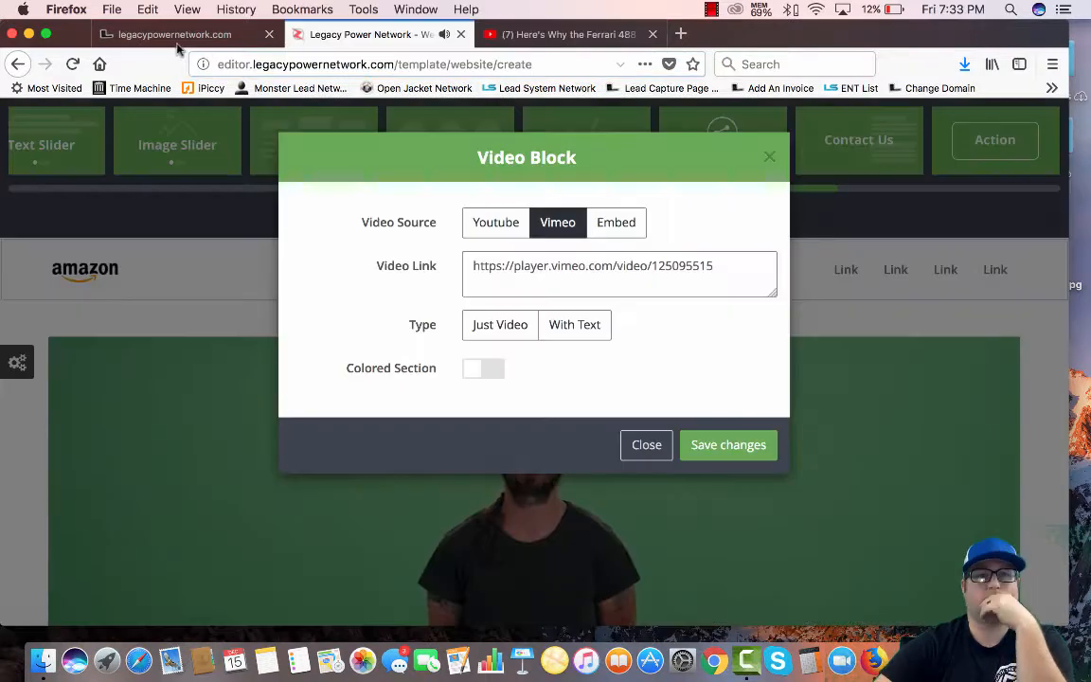
{"action": "left_click", "coordinate": [725, 447]}
{"action": "left_click", "coordinate": [996, 321]}
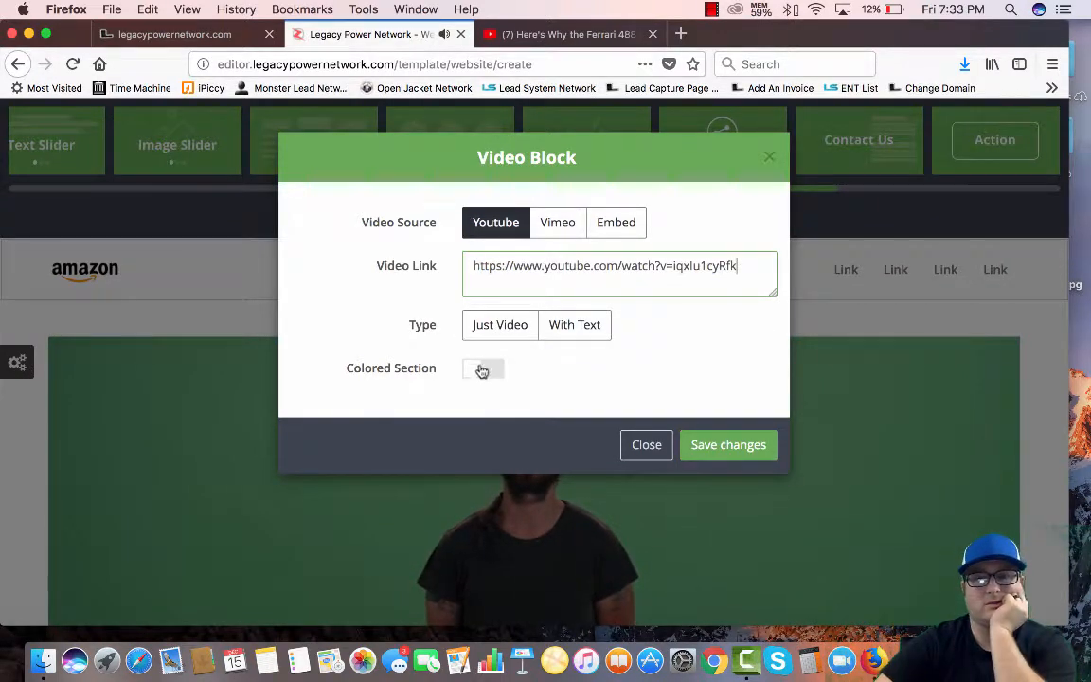
{"action": "left_click", "coordinate": [729, 445]}
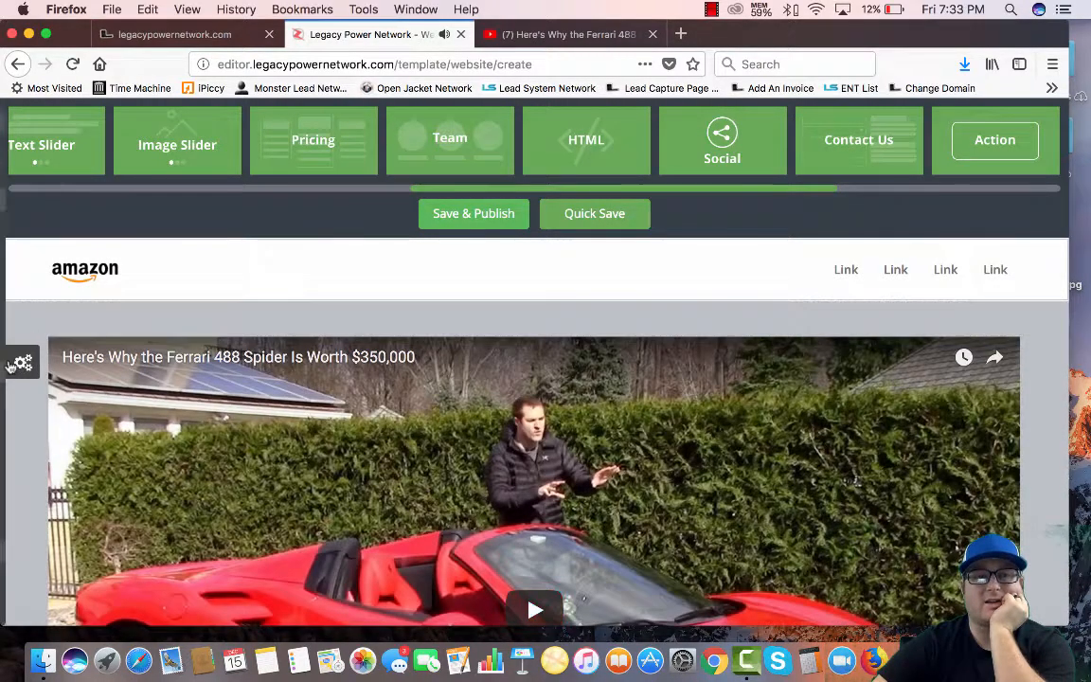
Cut the navigation bar down to one link and drag a red swatch onto it
{"action": "left_click", "coordinate": [13, 365]}
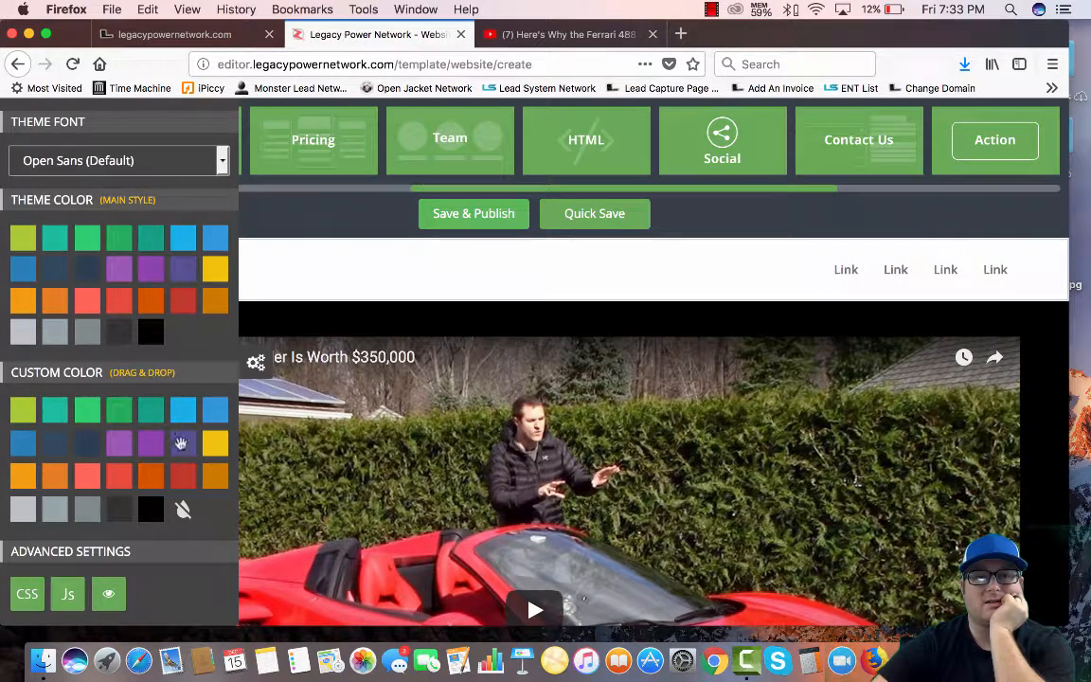
{"action": "left_click_drag", "start_coordinate": [319, 272], "coordinate": [998, 258]}
{"action": "left_click", "coordinate": [994, 257]}
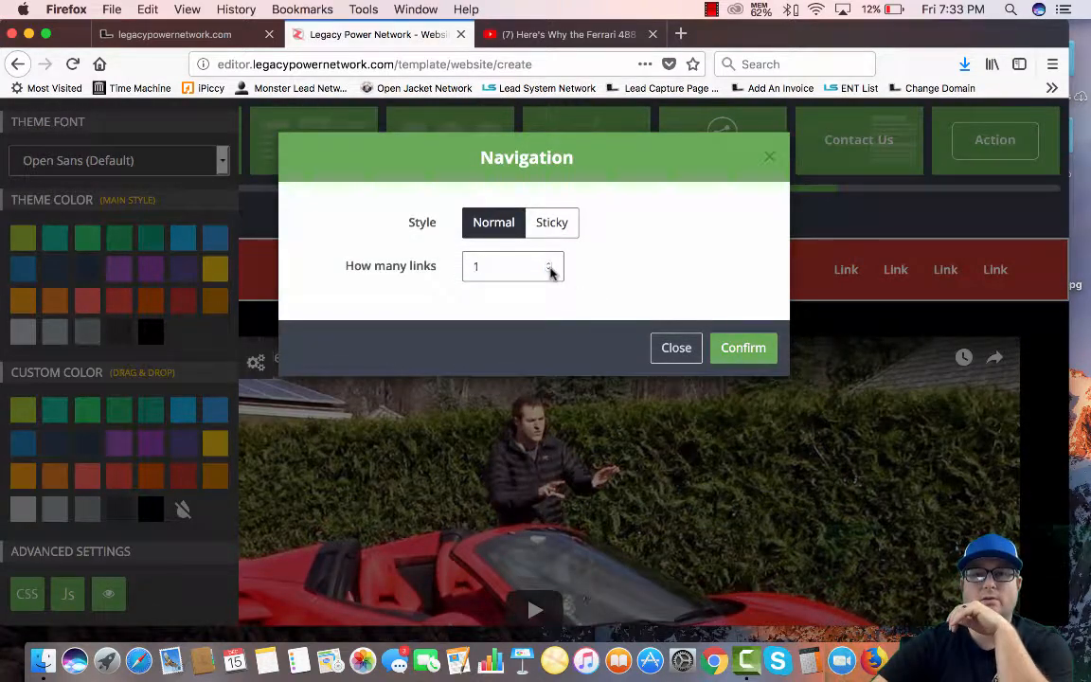
{"action": "left_click", "coordinate": [731, 349]}
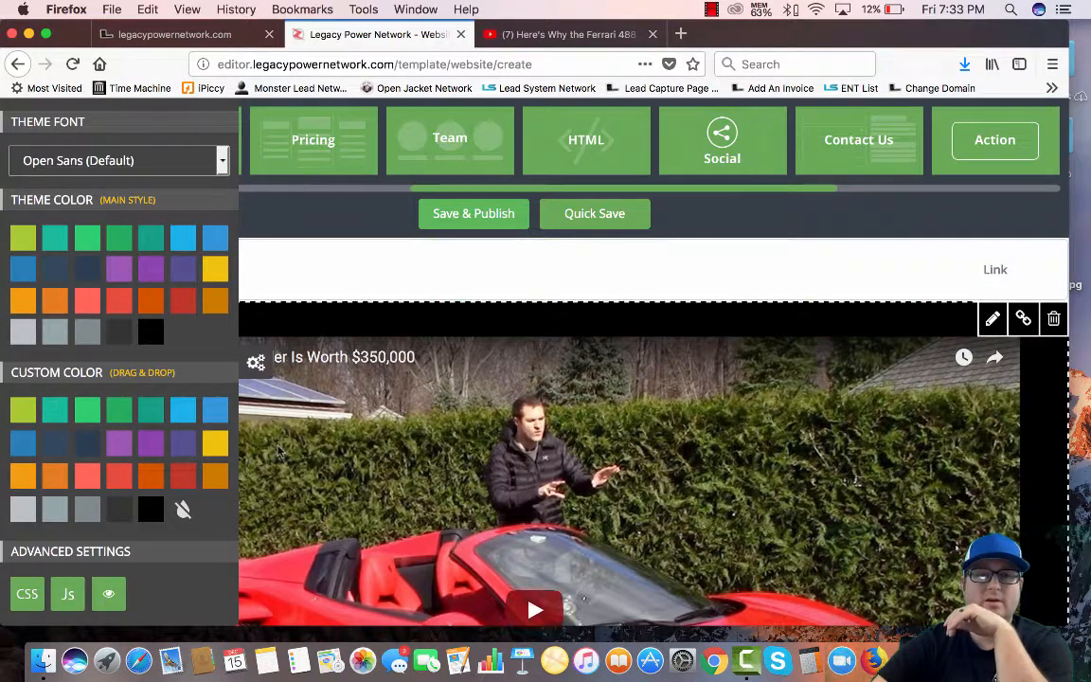
{"action": "left_click_drag", "start_coordinate": [379, 292], "coordinate": [389, 265]}
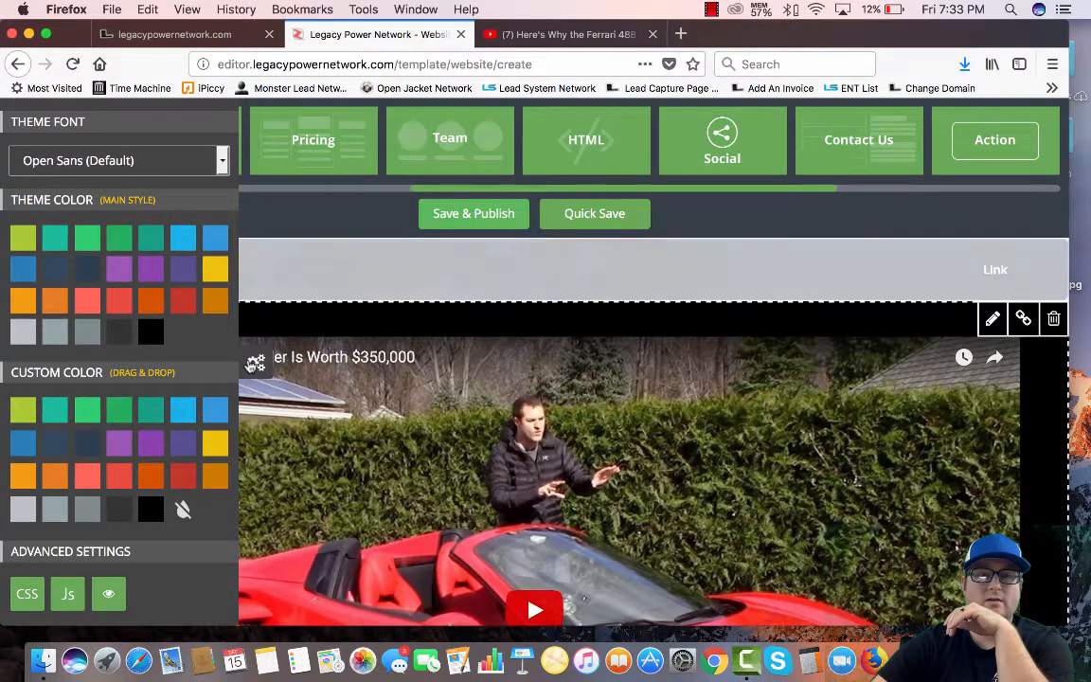
{"action": "scroll", "coordinate": [256, 365], "scroll_direction": "down", "scroll_amount": 8}
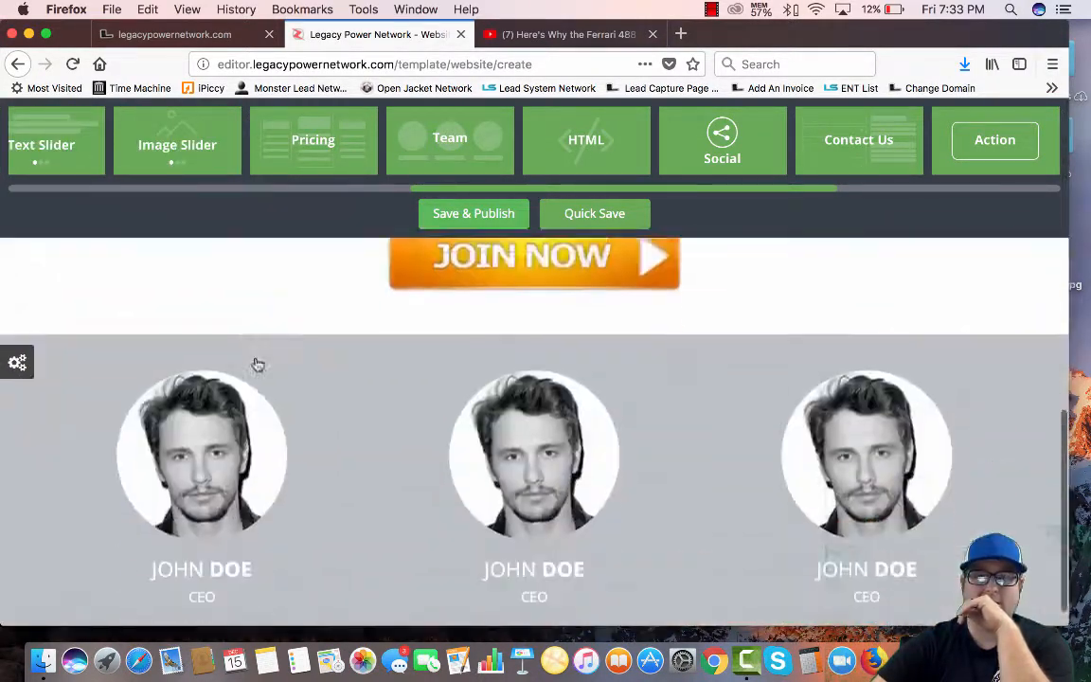
{"action": "scroll", "coordinate": [268, 366], "scroll_direction": "up", "scroll_amount": 2}
Give the JOIN NOW section a red background and the team section a black one
{"action": "left_click", "coordinate": [18, 364]}
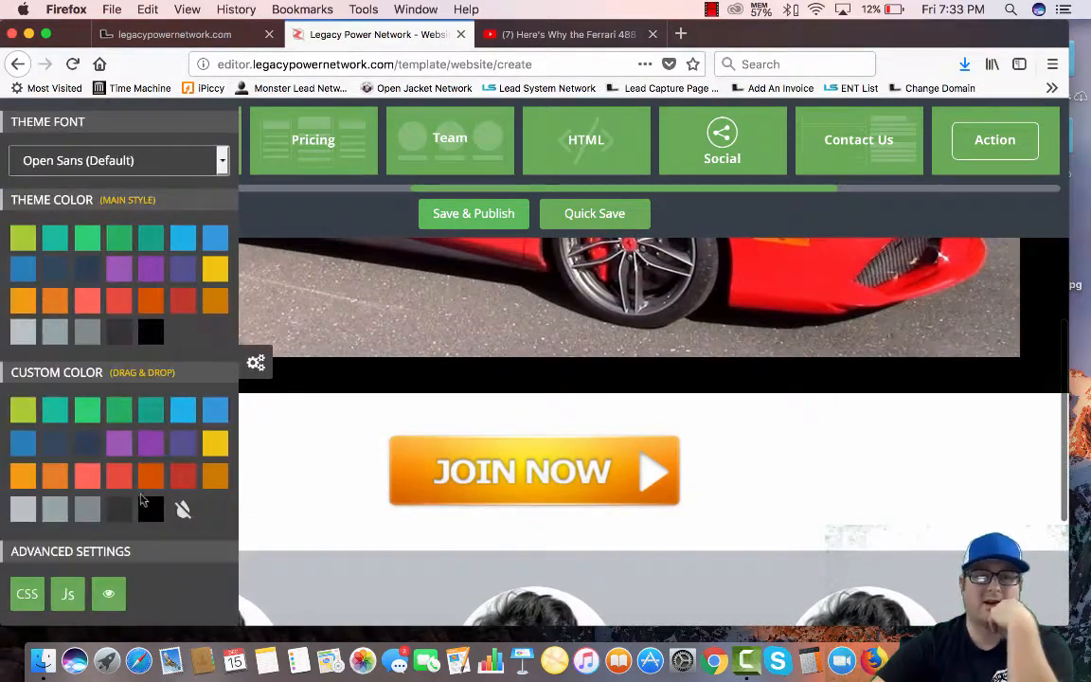
{"action": "left_click_drag", "start_coordinate": [179, 483], "coordinate": [264, 480]}
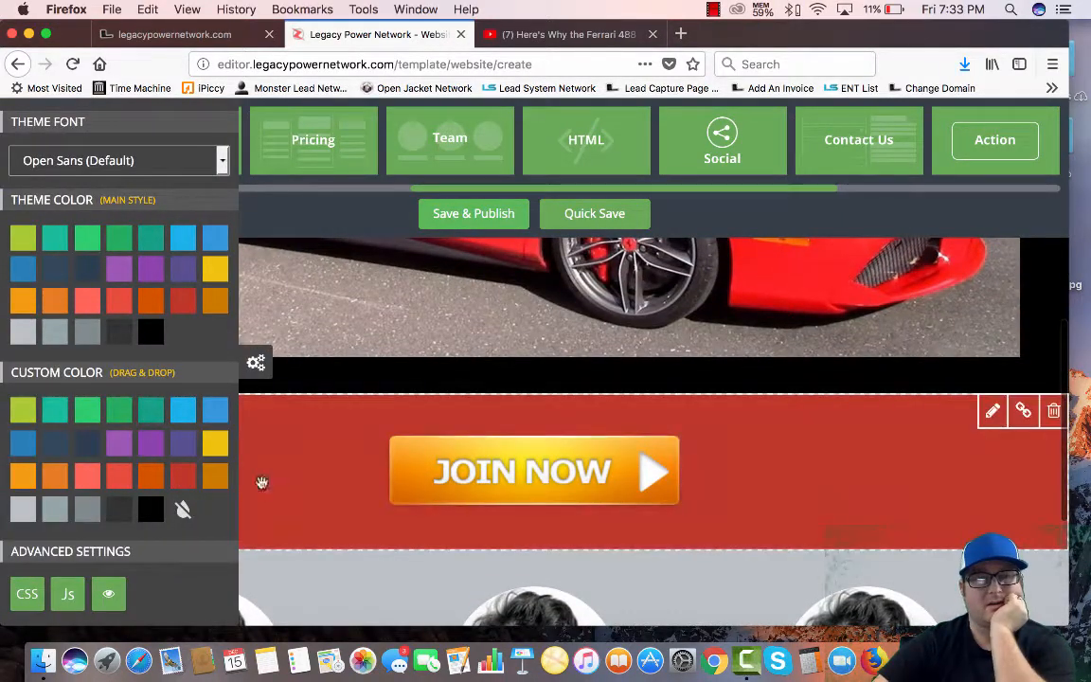
{"action": "left_click", "coordinate": [257, 363]}
{"action": "scroll", "coordinate": [284, 398], "scroll_direction": "down", "scroll_amount": 3}
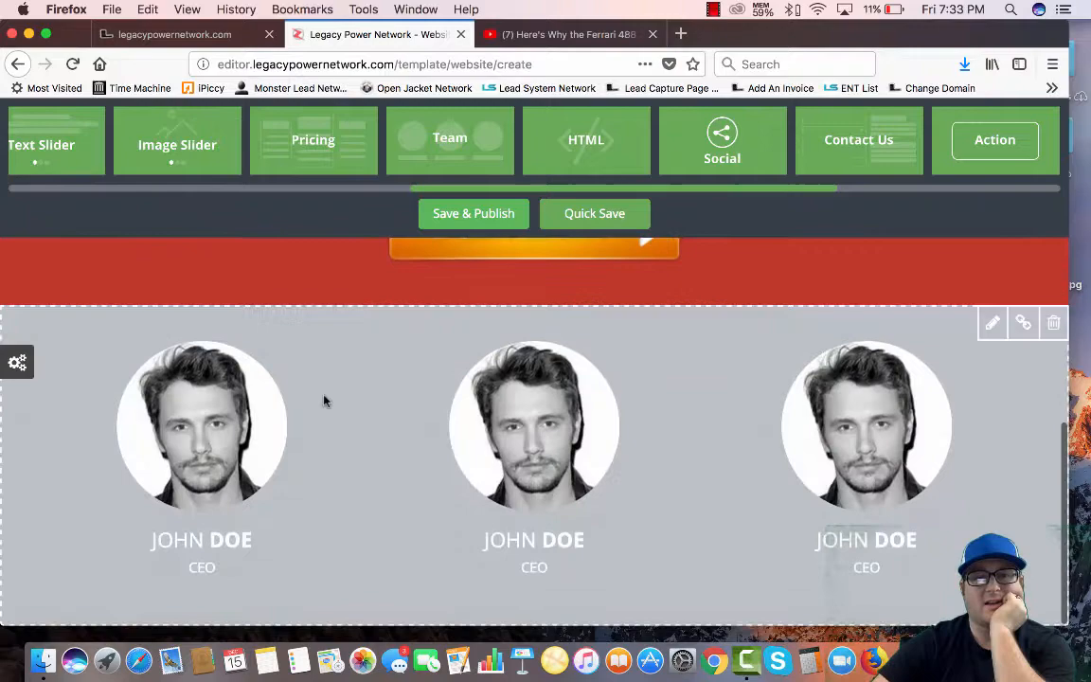
{"action": "left_click", "coordinate": [27, 367]}
{"action": "left_click_drag", "start_coordinate": [151, 512], "coordinate": [308, 419]}
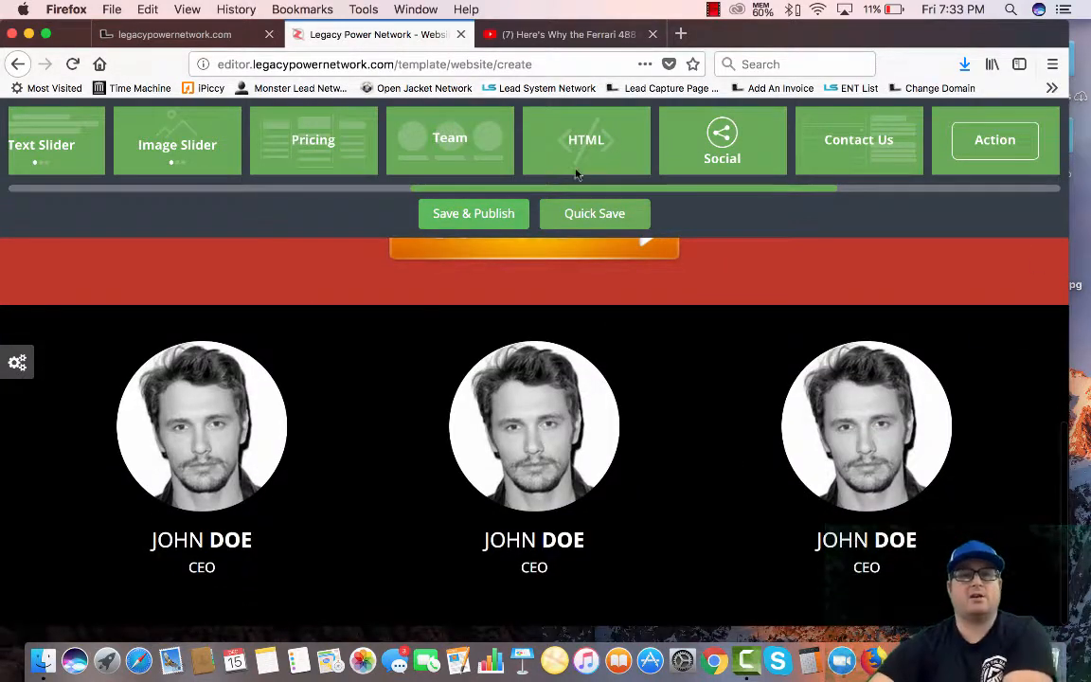
Add an Image Slider block above the team section and preview its slides
{"action": "left_click_drag", "start_coordinate": [165, 144], "coordinate": [33, 443]}
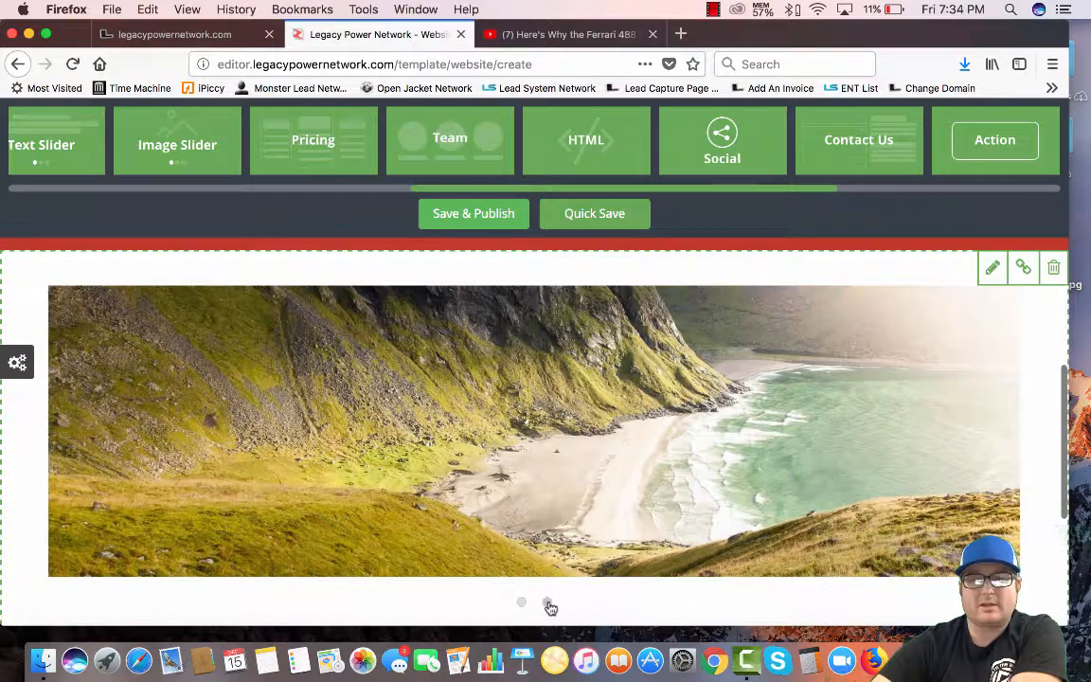
{"action": "left_click", "coordinate": [548, 603]}
{"action": "left_click", "coordinate": [523, 603]}
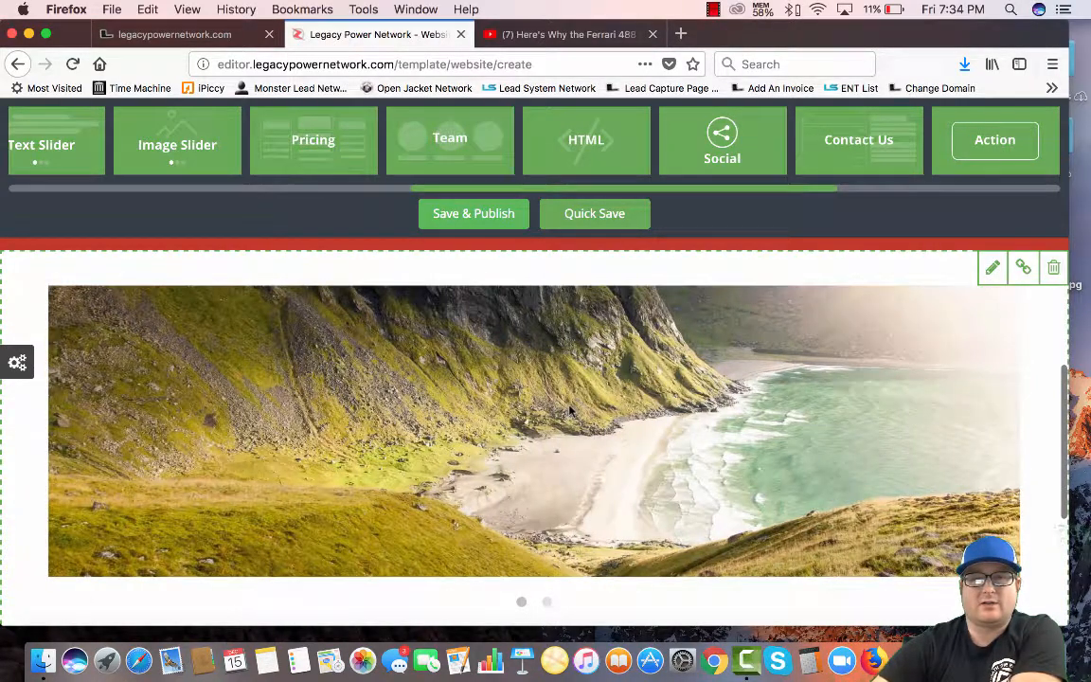
Set the slide image to the birthday candles picture from the Backgrounds category
{"action": "left_click", "coordinate": [569, 410]}
{"action": "left_click", "coordinate": [110, 241]}
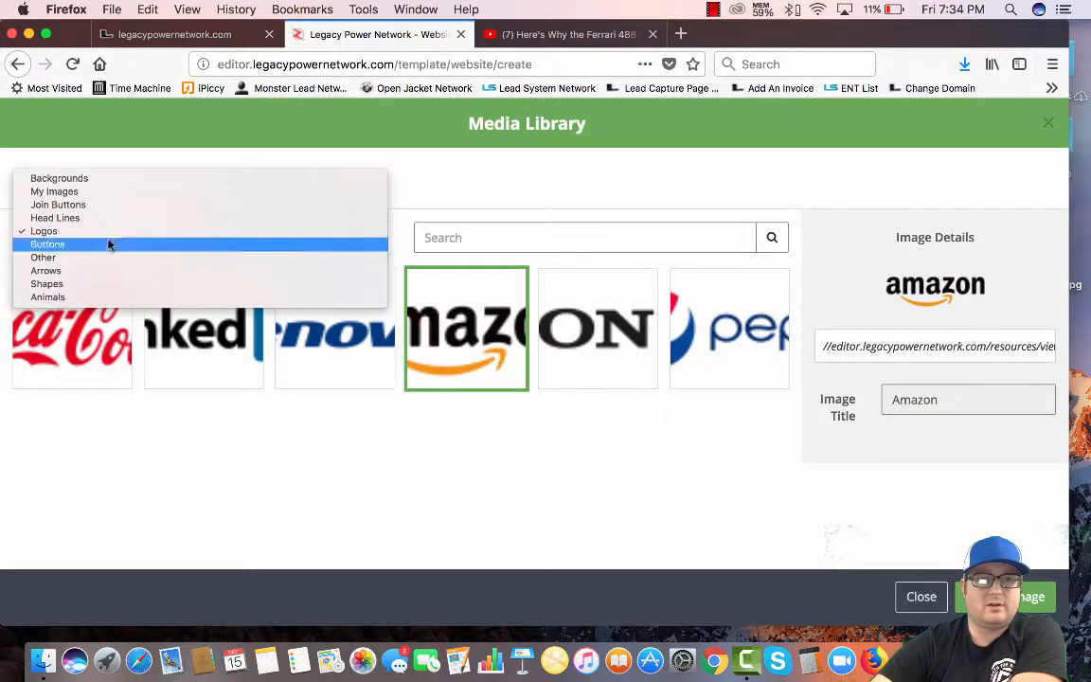
{"action": "left_click", "coordinate": [54, 191]}
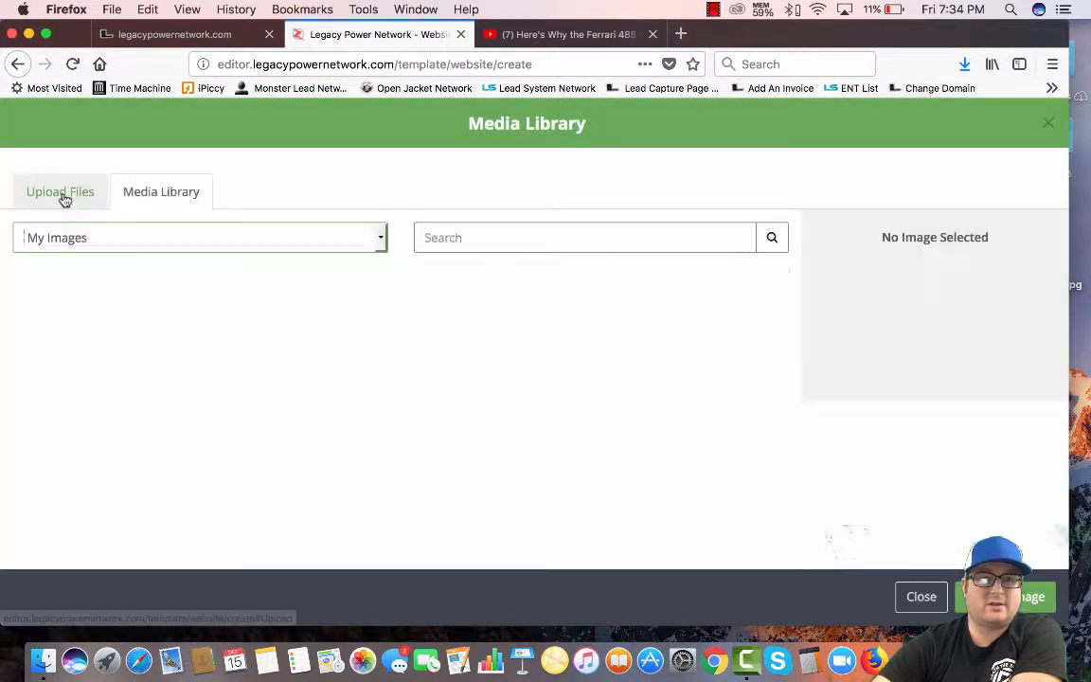
{"action": "left_click", "coordinate": [87, 244]}
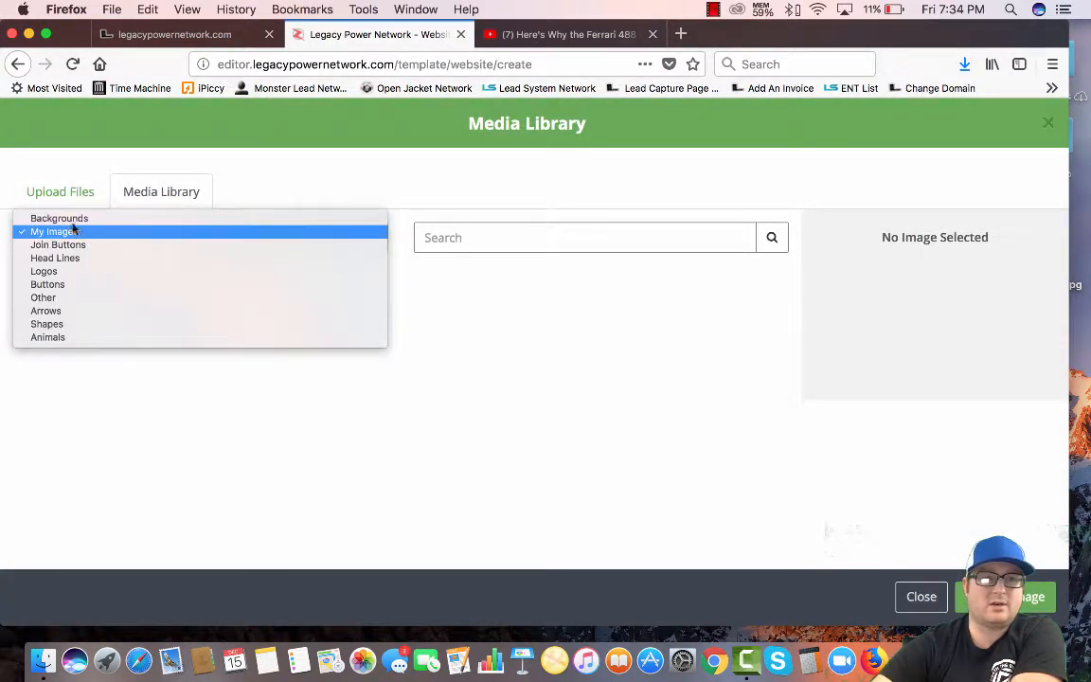
{"action": "left_click", "coordinate": [63, 218]}
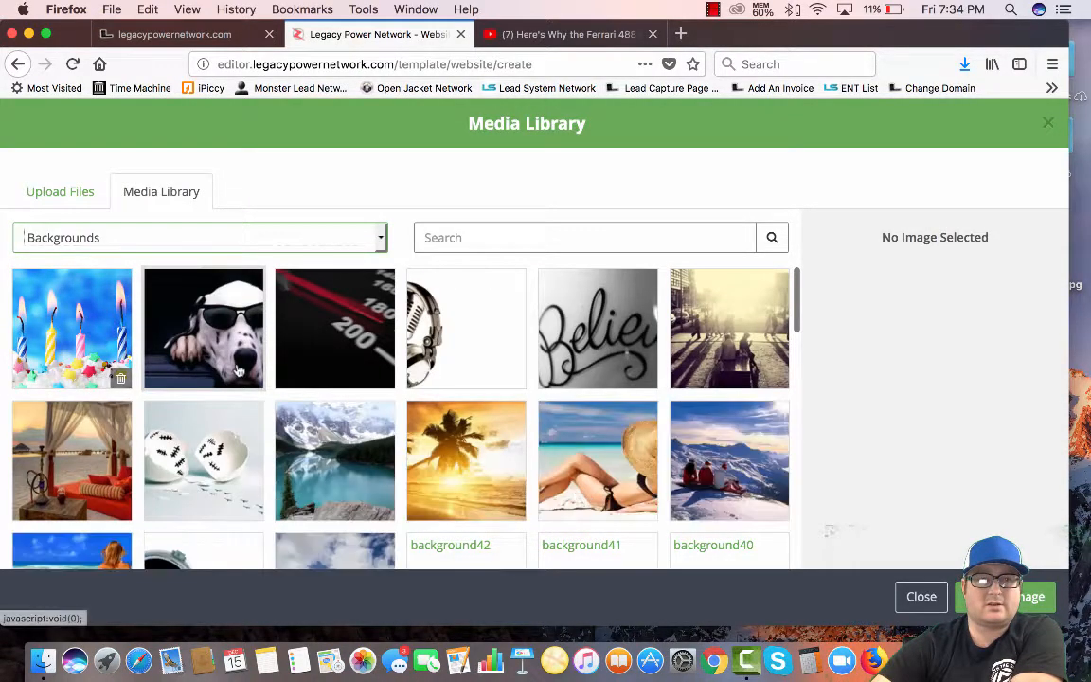
{"action": "left_click", "coordinate": [83, 351]}
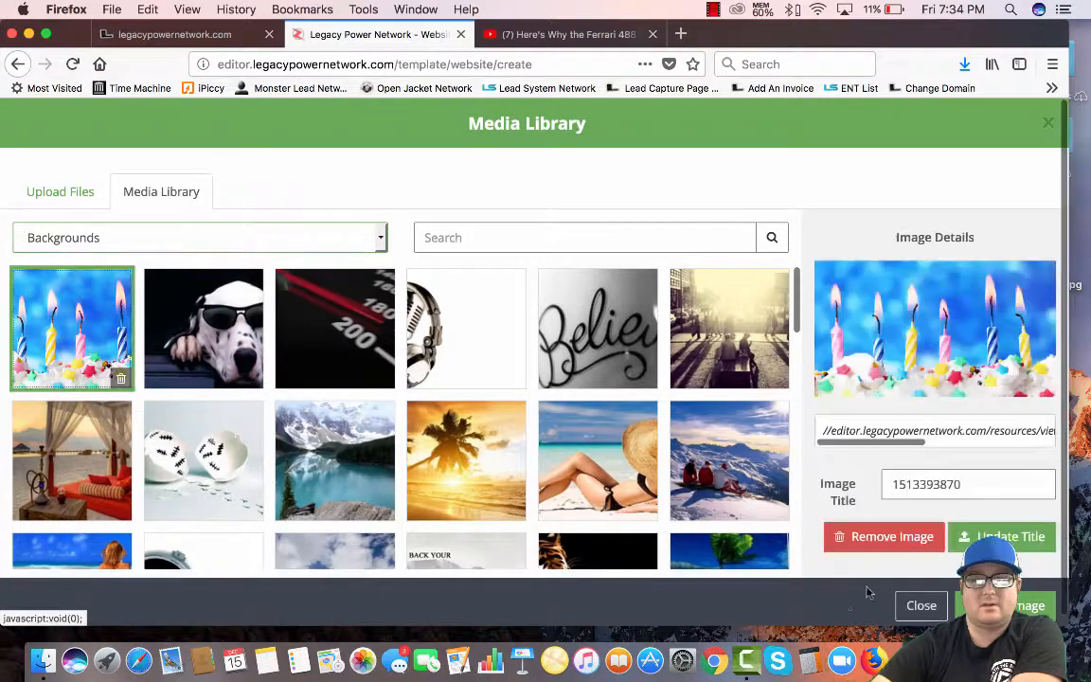
{"action": "left_click", "coordinate": [1006, 605]}
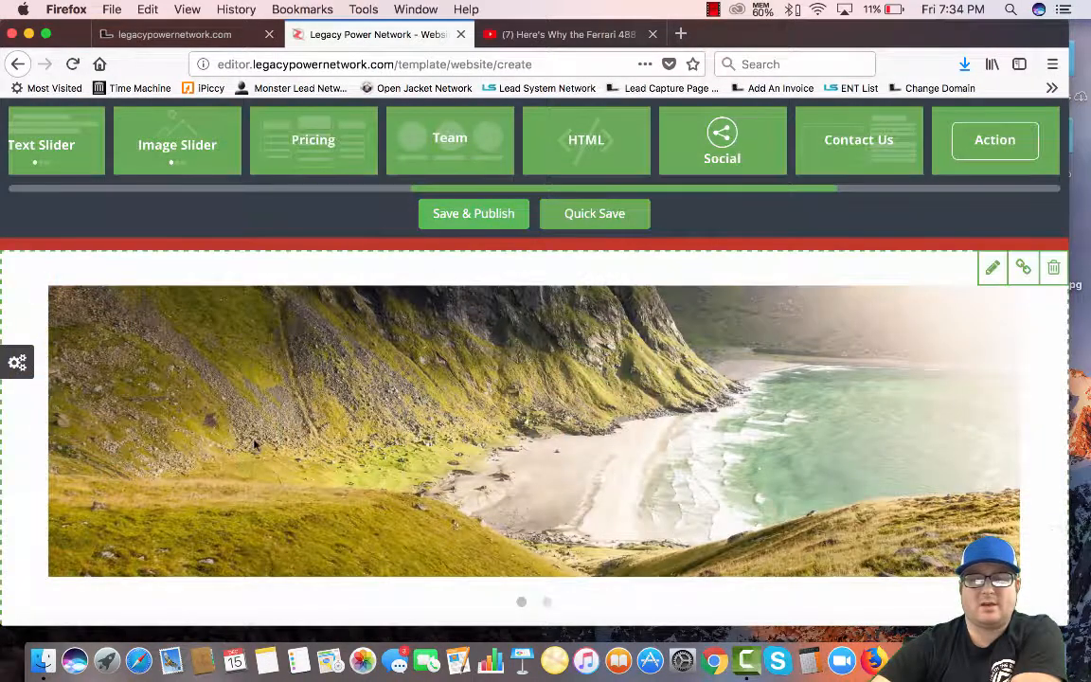
{"action": "scroll", "coordinate": [275, 450], "scroll_direction": "down", "scroll_amount": 5}
{"action": "scroll", "coordinate": [299, 455], "scroll_direction": "up", "scroll_amount": 3}
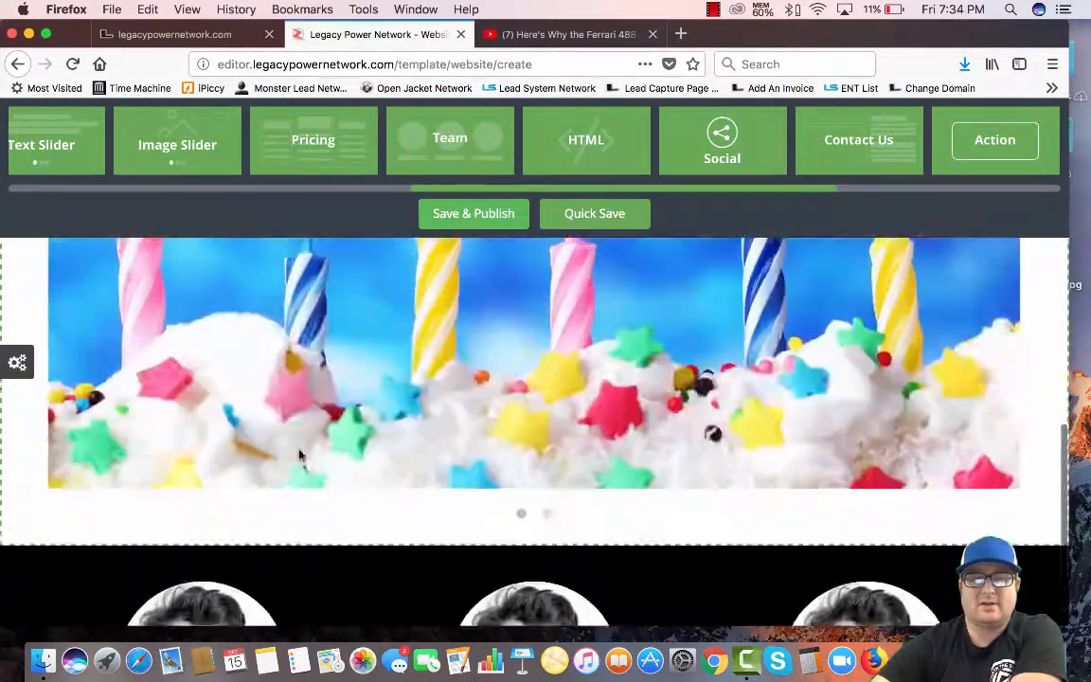
{"action": "scroll", "coordinate": [300, 456], "scroll_direction": "up", "scroll_amount": 4}
{"action": "scroll", "coordinate": [299, 456], "scroll_direction": "down", "scroll_amount": 2}
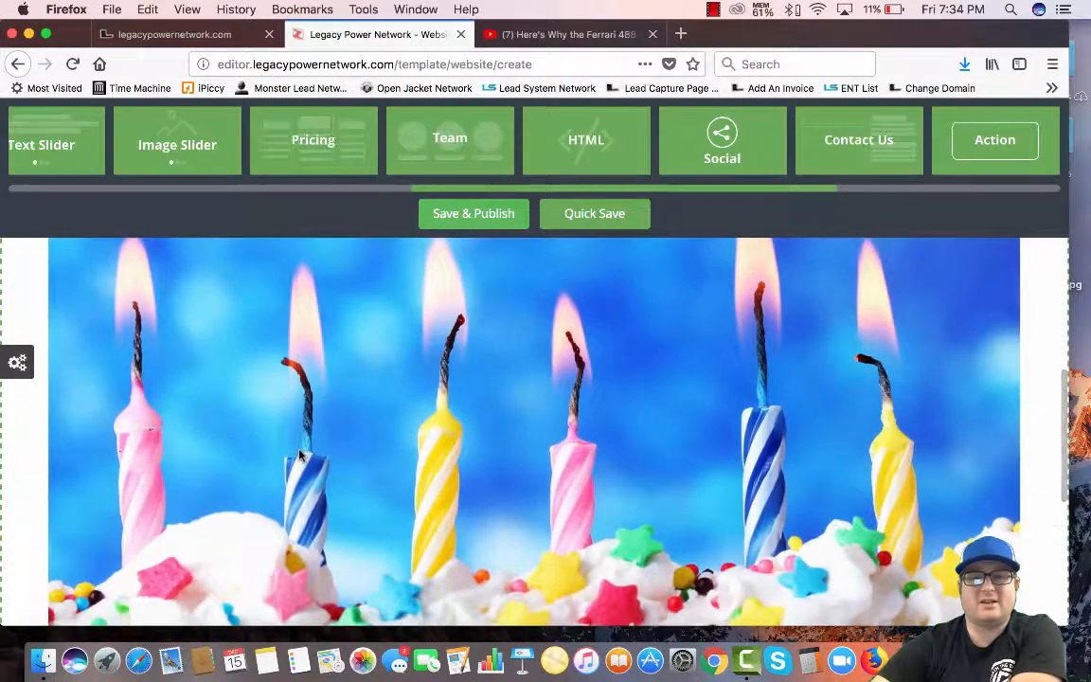
{"action": "scroll", "coordinate": [299, 455], "scroll_direction": "down", "scroll_amount": 2}
{"action": "scroll", "coordinate": [299, 455], "scroll_direction": "up", "scroll_amount": 5}
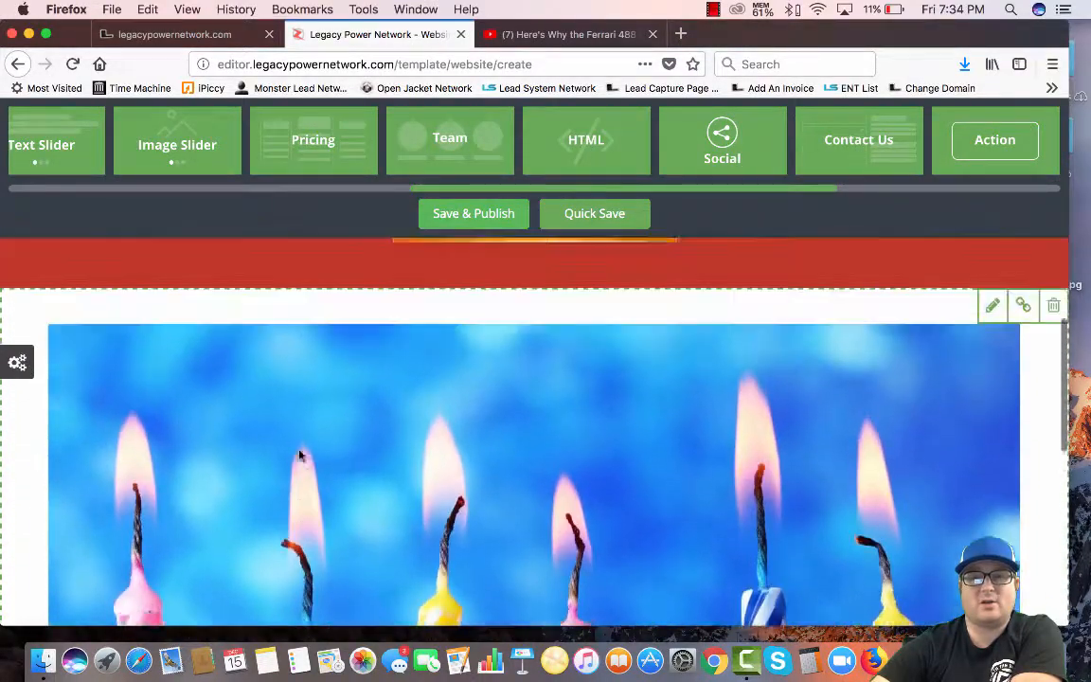
{"action": "scroll", "coordinate": [300, 455], "scroll_direction": "up", "scroll_amount": 3}
{"action": "scroll", "coordinate": [299, 453], "scroll_direction": "down", "scroll_amount": 8}
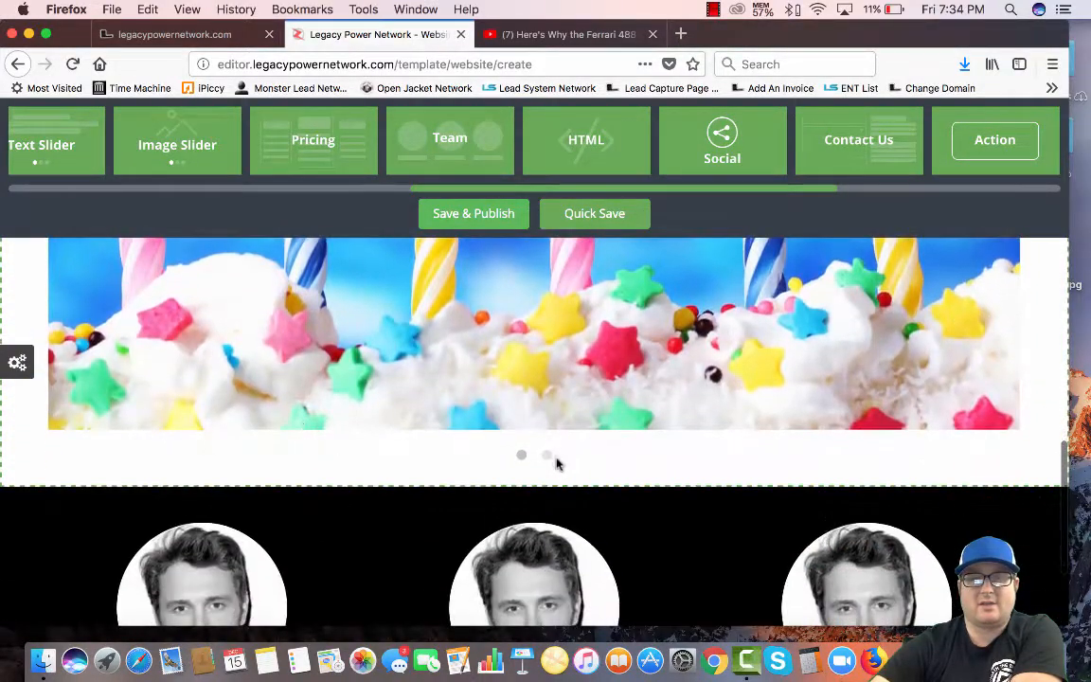
{"action": "left_click", "coordinate": [547, 457]}
{"action": "scroll", "coordinate": [549, 460], "scroll_direction": "down", "scroll_amount": 3}
{"action": "scroll", "coordinate": [550, 445], "scroll_direction": "up", "scroll_amount": 5}
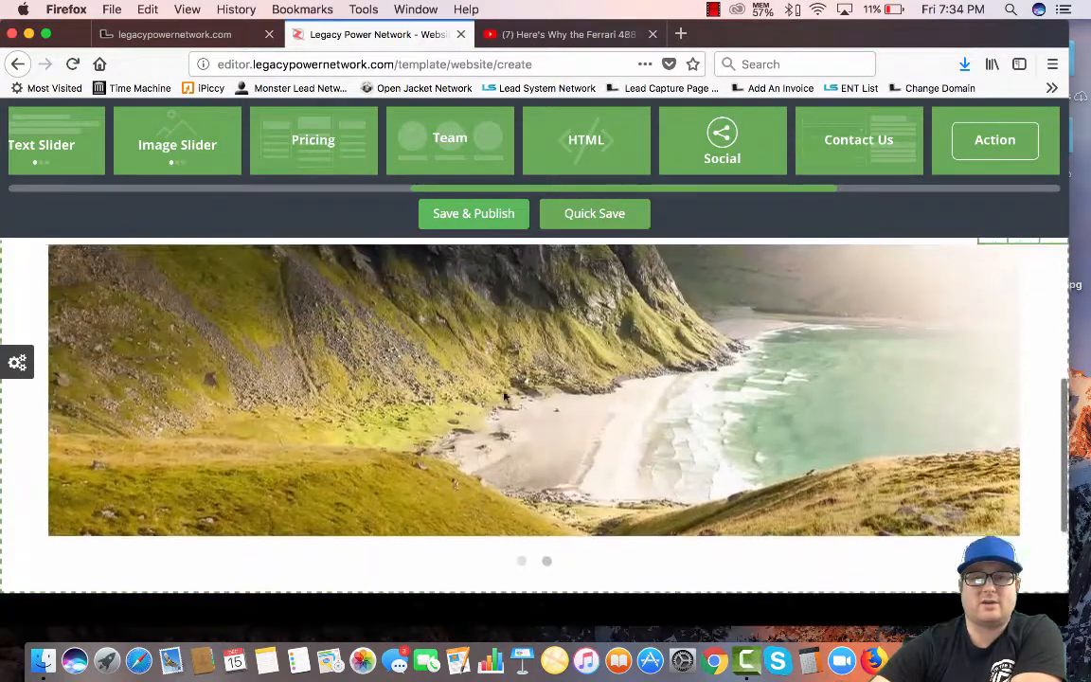
{"action": "left_click", "coordinate": [560, 451]}
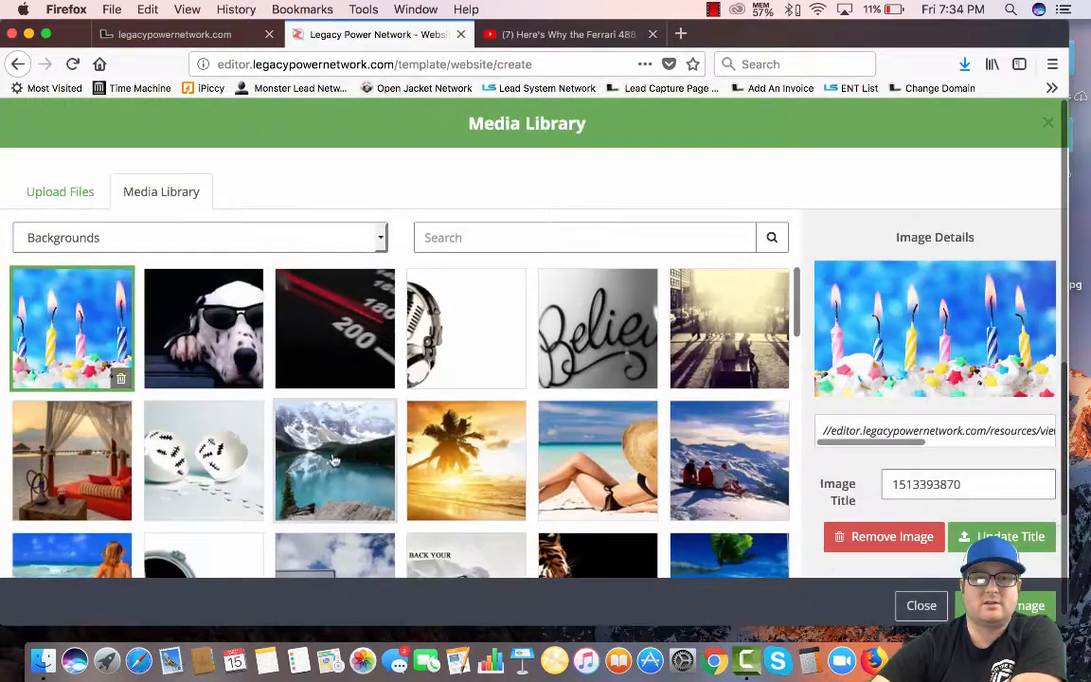
{"action": "left_click", "coordinate": [145, 243]}
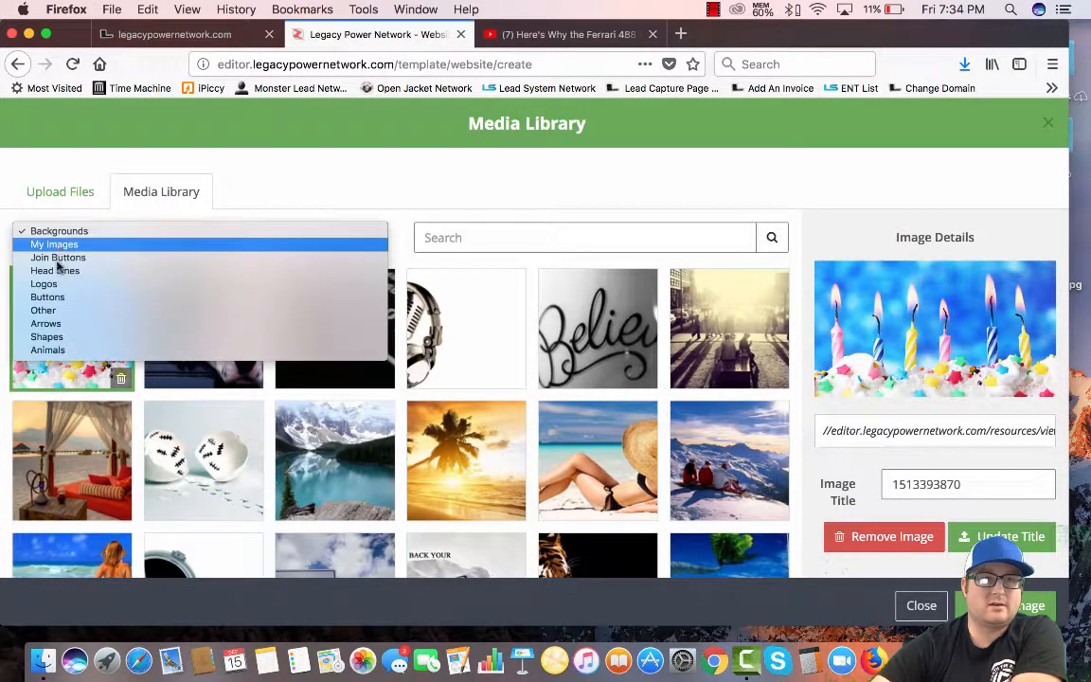
{"action": "left_click", "coordinate": [59, 338]}
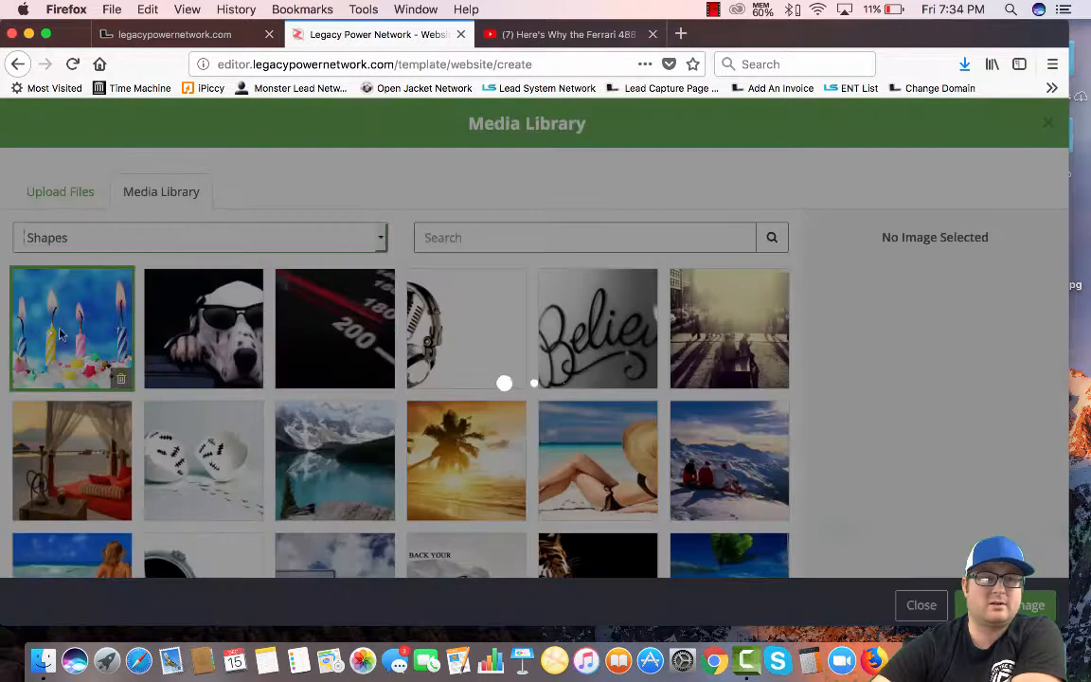
{"action": "left_click", "coordinate": [122, 236]}
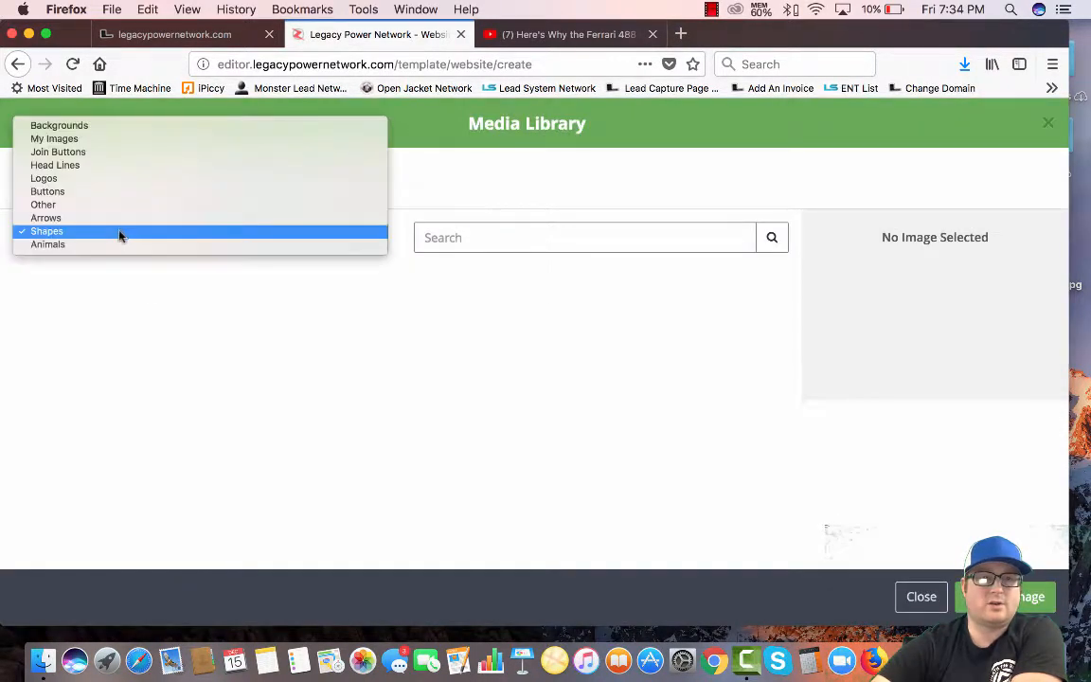
{"action": "left_click", "coordinate": [54, 140]}
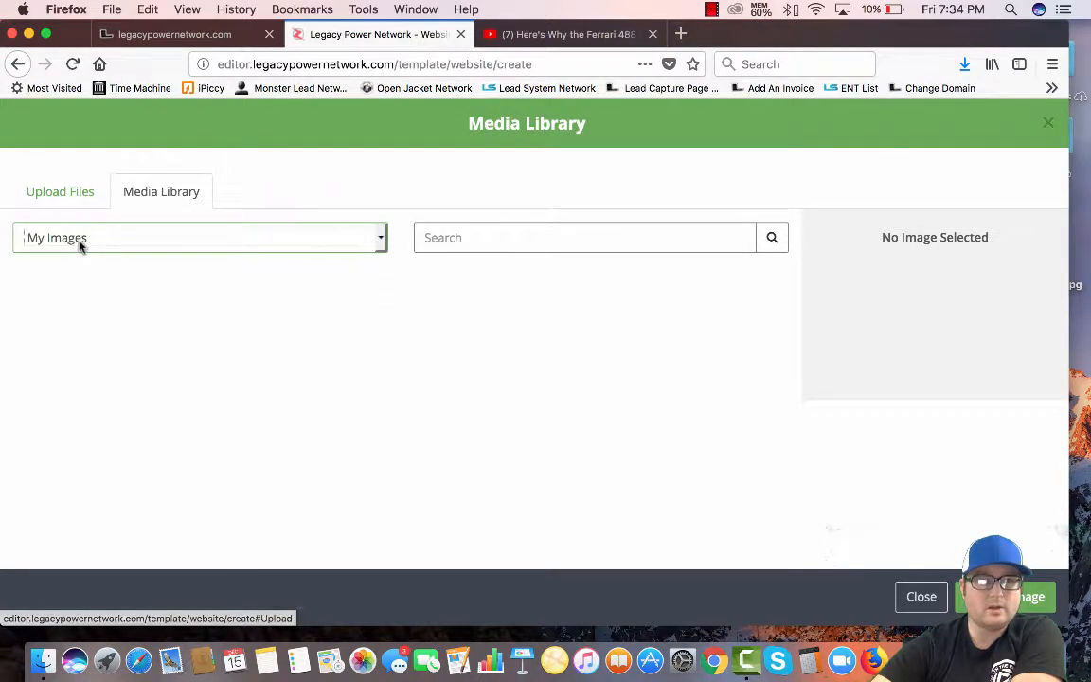
{"action": "left_click", "coordinate": [80, 244]}
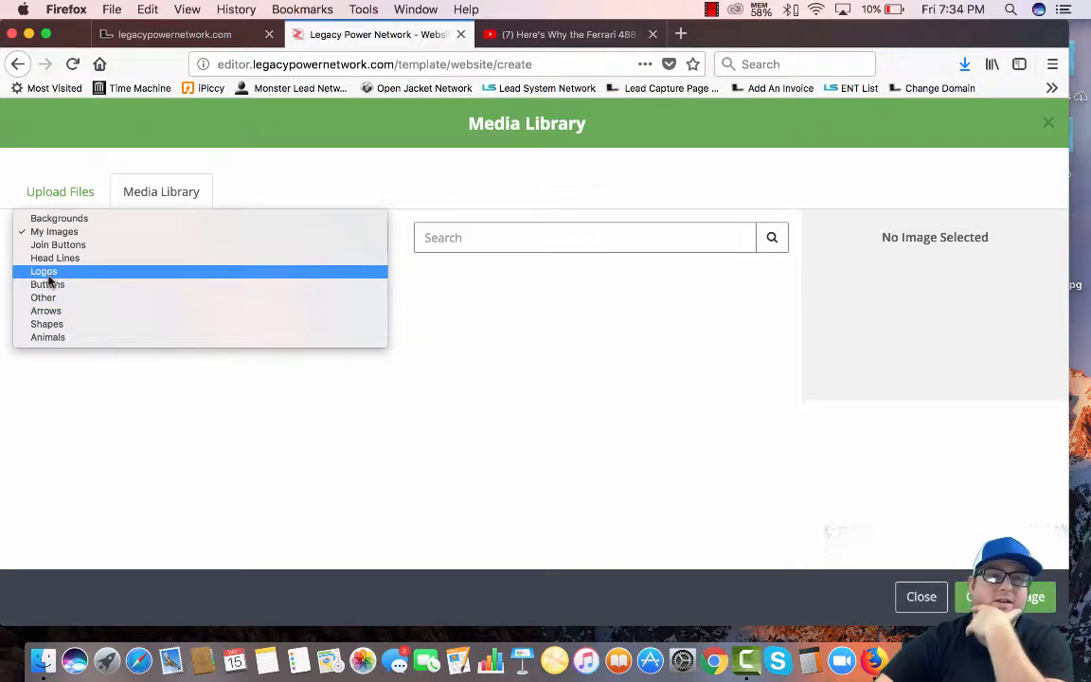
{"action": "left_click", "coordinate": [52, 219]}
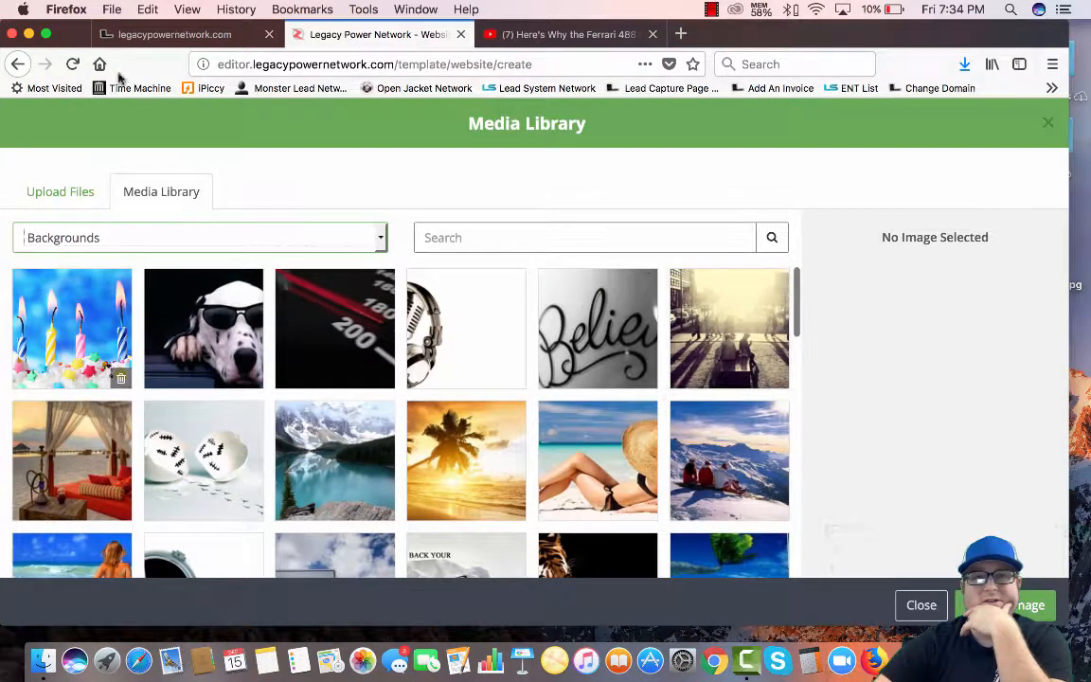
{"action": "left_click", "coordinate": [909, 602]}
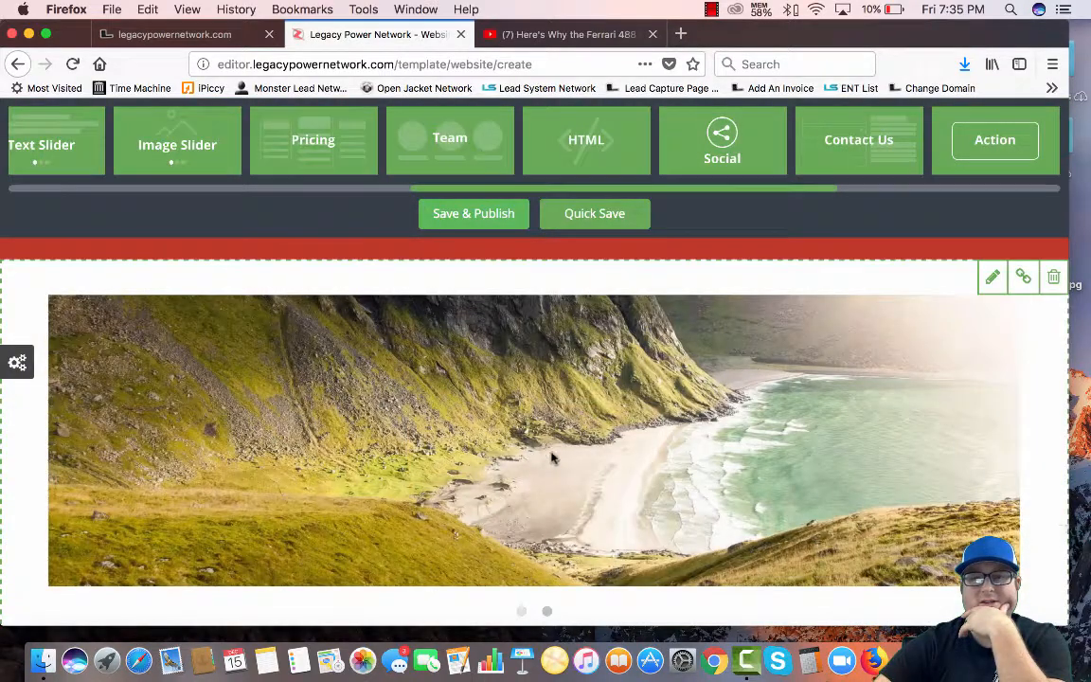
{"action": "scroll", "coordinate": [527, 506], "scroll_direction": "down", "scroll_amount": 2}
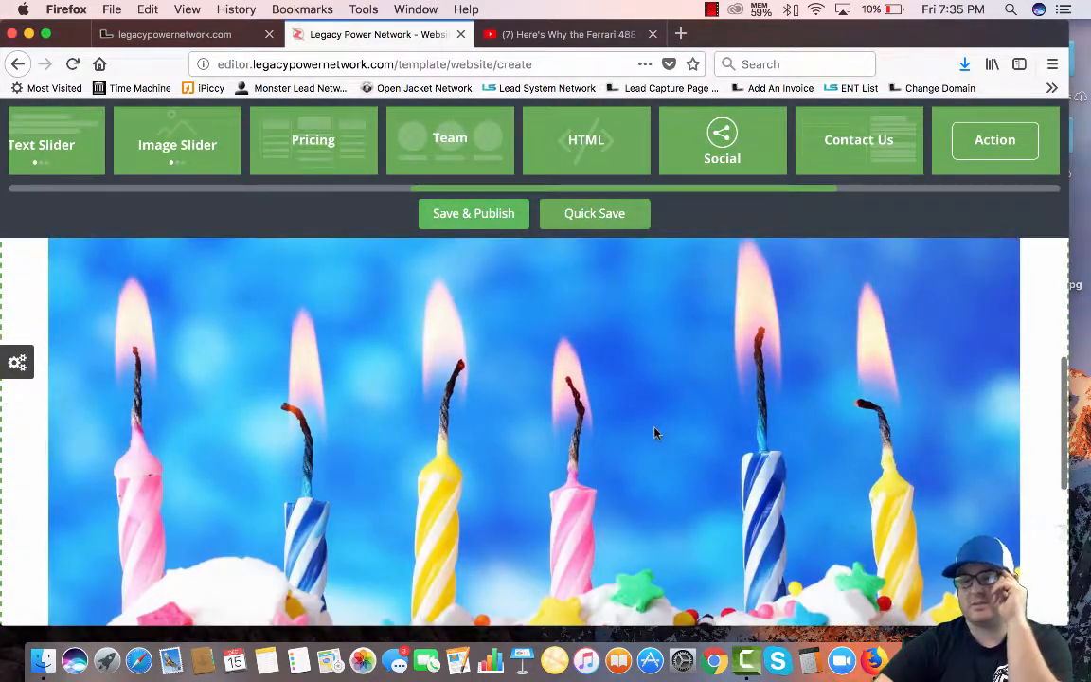
{"action": "scroll", "coordinate": [505, 403], "scroll_direction": "down", "scroll_amount": 8}
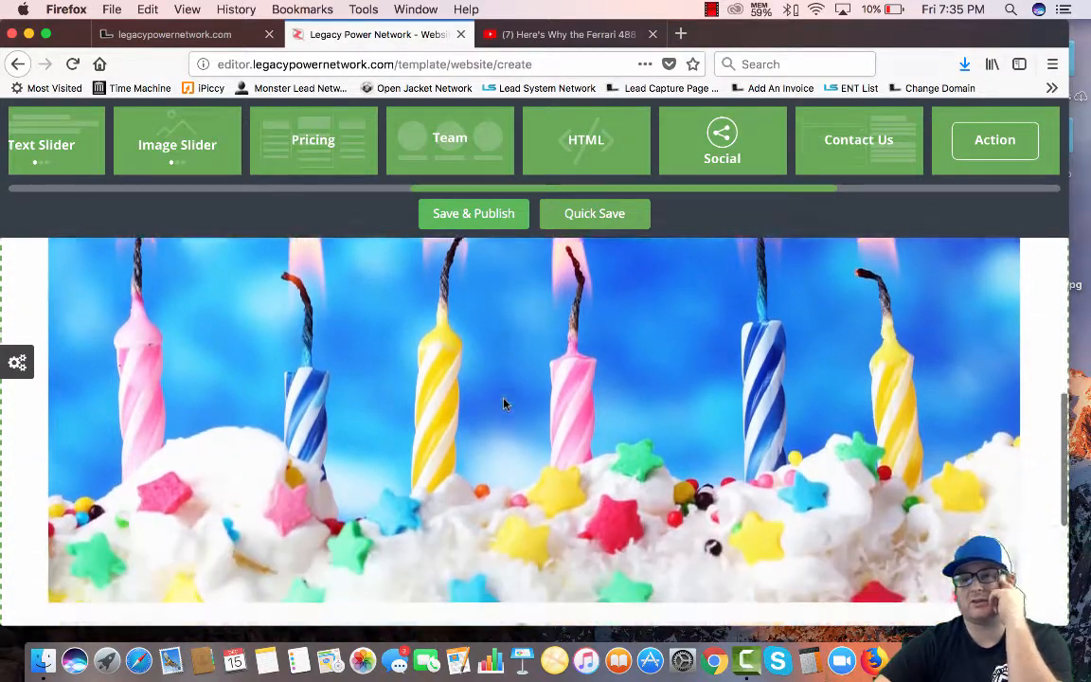
{"action": "scroll", "coordinate": [505, 403], "scroll_direction": "up", "scroll_amount": 6}
{"action": "scroll", "coordinate": [504, 404], "scroll_direction": "up", "scroll_amount": 5}
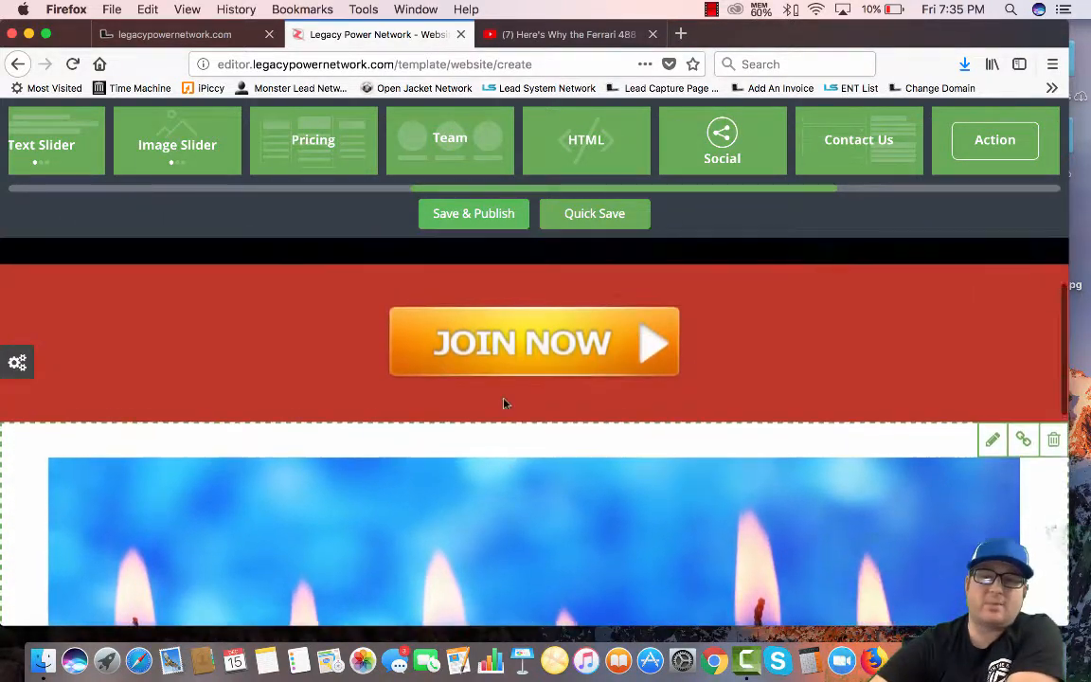
{"action": "scroll", "coordinate": [504, 403], "scroll_direction": "down", "scroll_amount": 4}
{"action": "scroll", "coordinate": [504, 403], "scroll_direction": "down", "scroll_amount": 6}
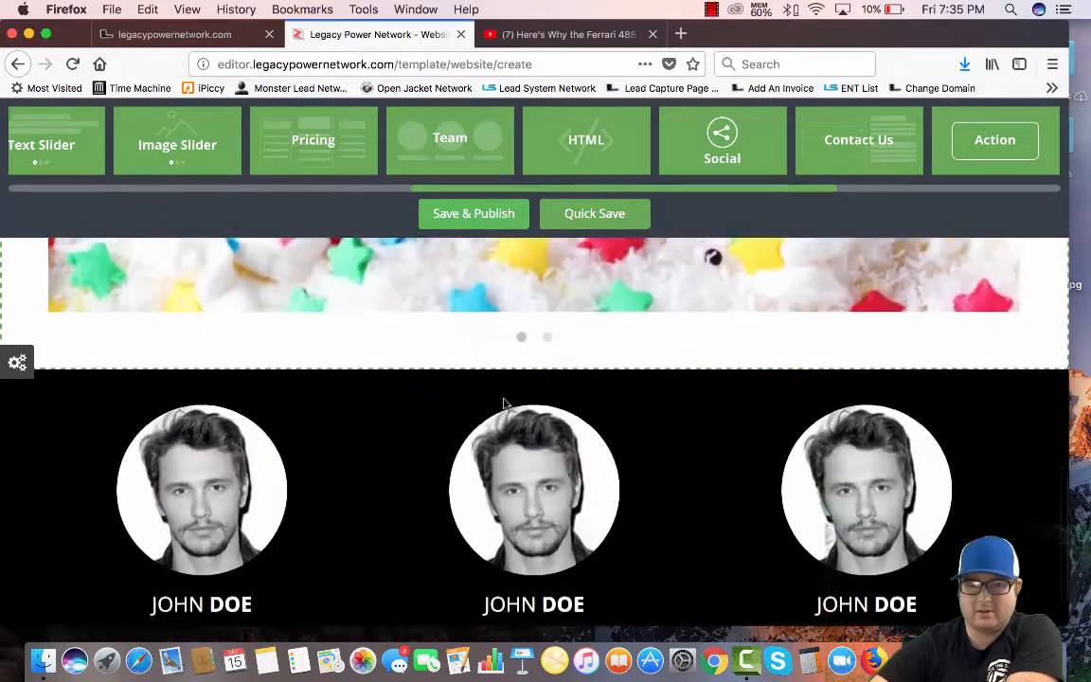
{"action": "scroll", "coordinate": [504, 403], "scroll_direction": "up", "scroll_amount": 2}
{"action": "scroll", "coordinate": [504, 403], "scroll_direction": "down", "scroll_amount": 3}
{"action": "scroll", "coordinate": [504, 403], "scroll_direction": "up", "scroll_amount": 8}
{"action": "scroll", "coordinate": [504, 404], "scroll_direction": "down", "scroll_amount": 7}
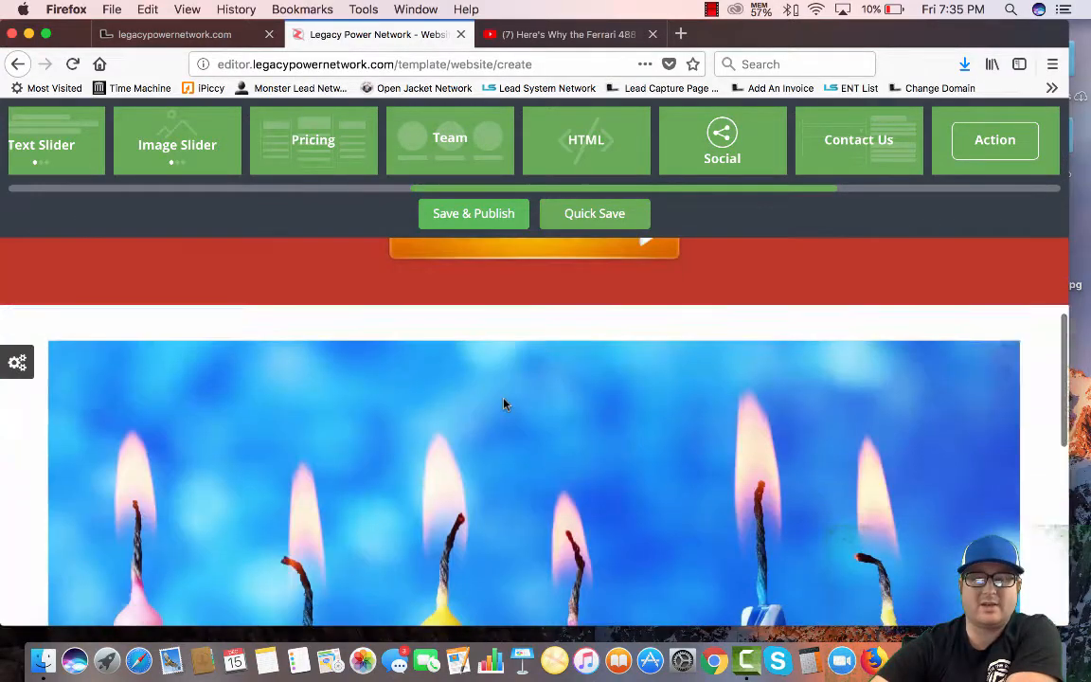
{"action": "scroll", "coordinate": [530, 436], "scroll_direction": "down", "scroll_amount": 1}
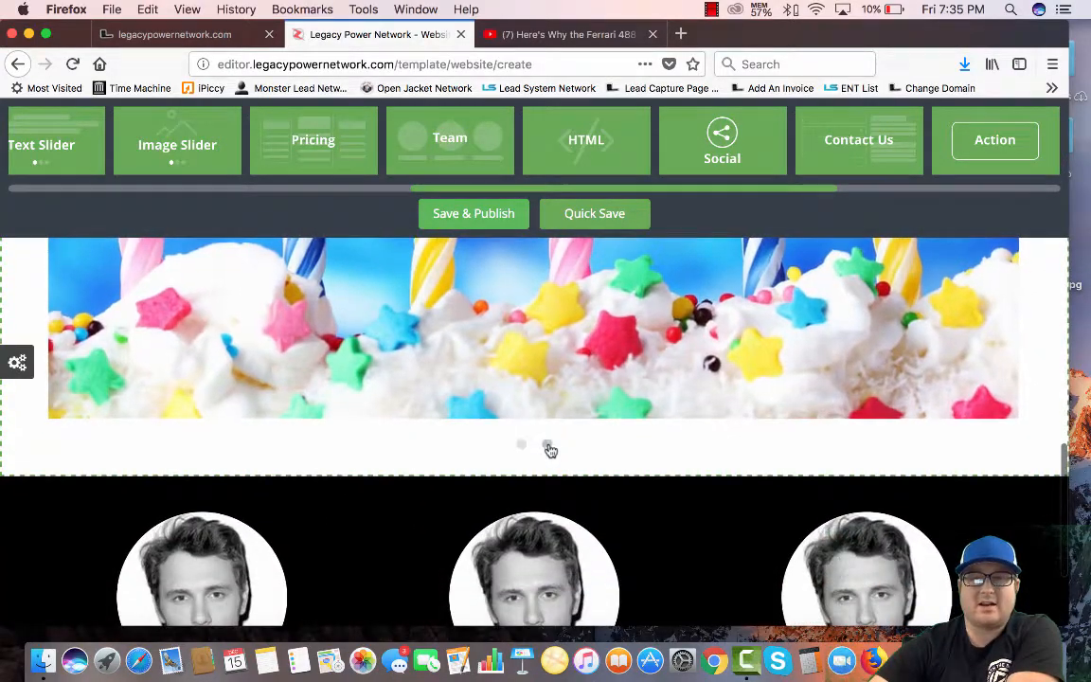
{"action": "scroll", "coordinate": [550, 445], "scroll_direction": "down", "scroll_amount": 4}
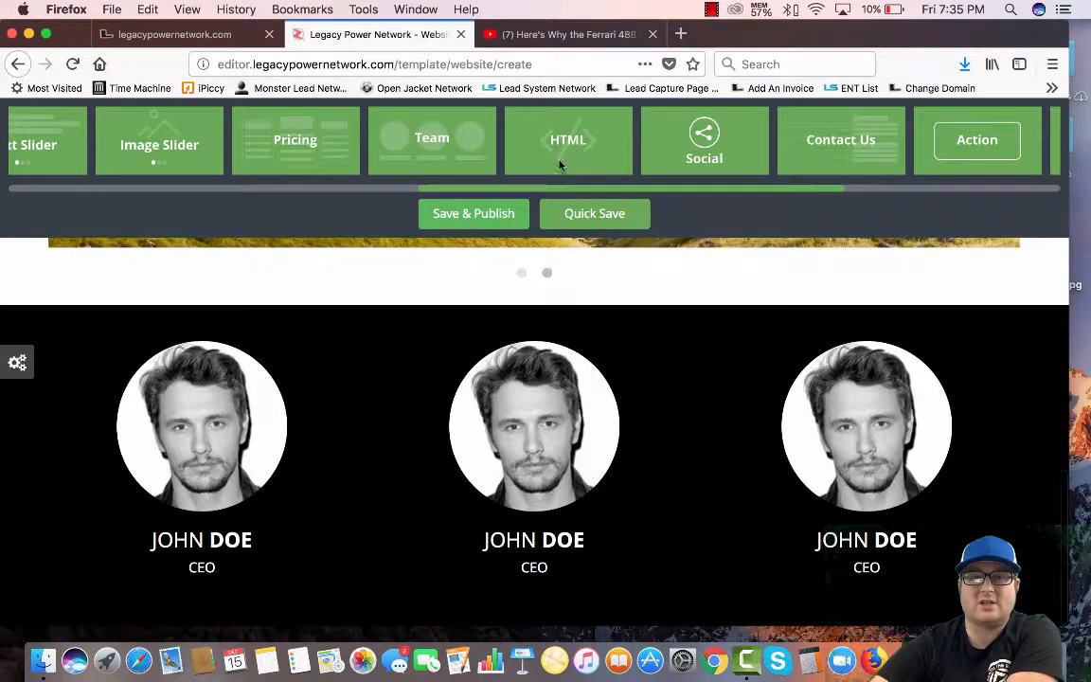
{"action": "scroll", "coordinate": [610, 356], "scroll_direction": "up", "scroll_amount": 4}
{"action": "scroll", "coordinate": [609, 353], "scroll_direction": "down", "scroll_amount": 1}
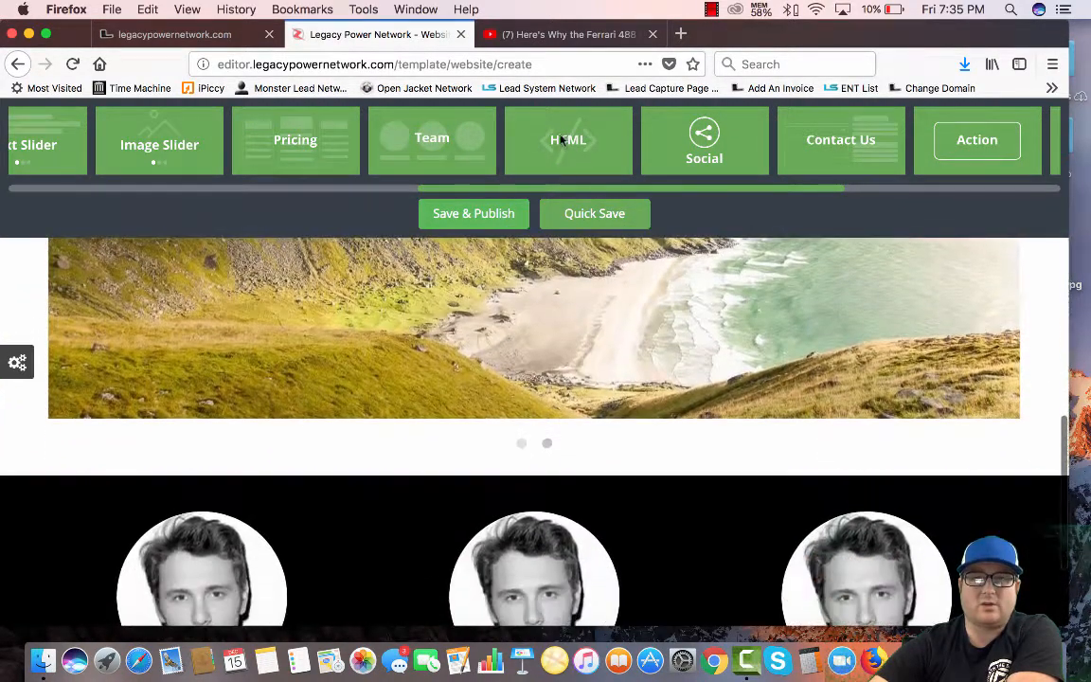
Drop an HTML block below the image slider and view its placeholder code without changes
{"action": "left_click_drag", "start_coordinate": [617, 247], "coordinate": [78, 302]}
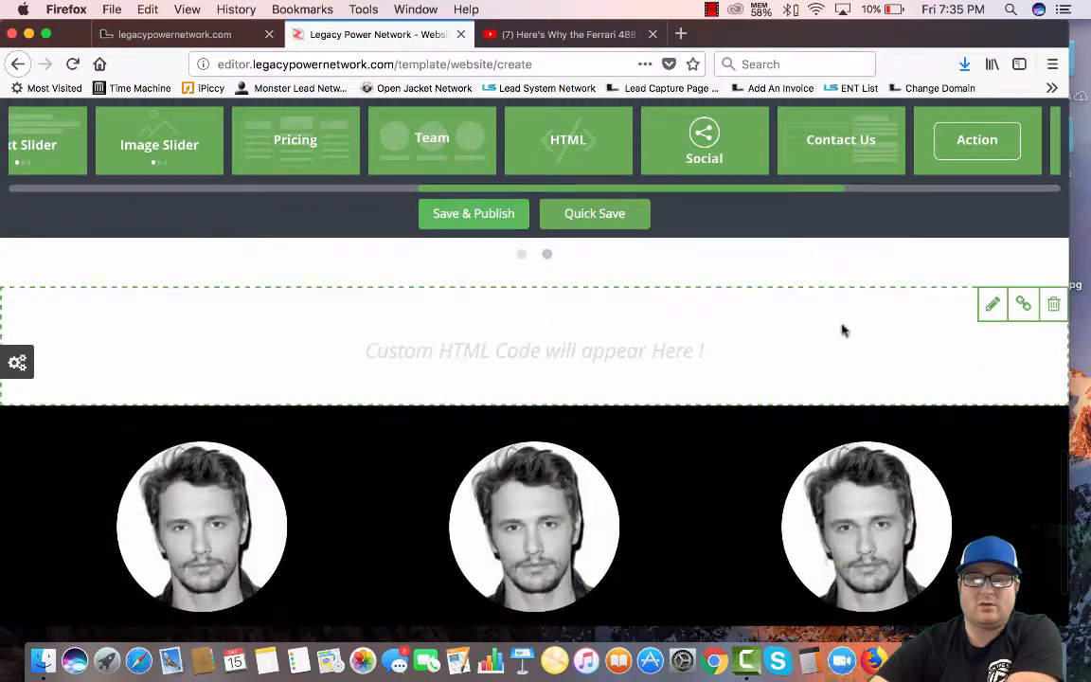
{"action": "left_click", "coordinate": [992, 306]}
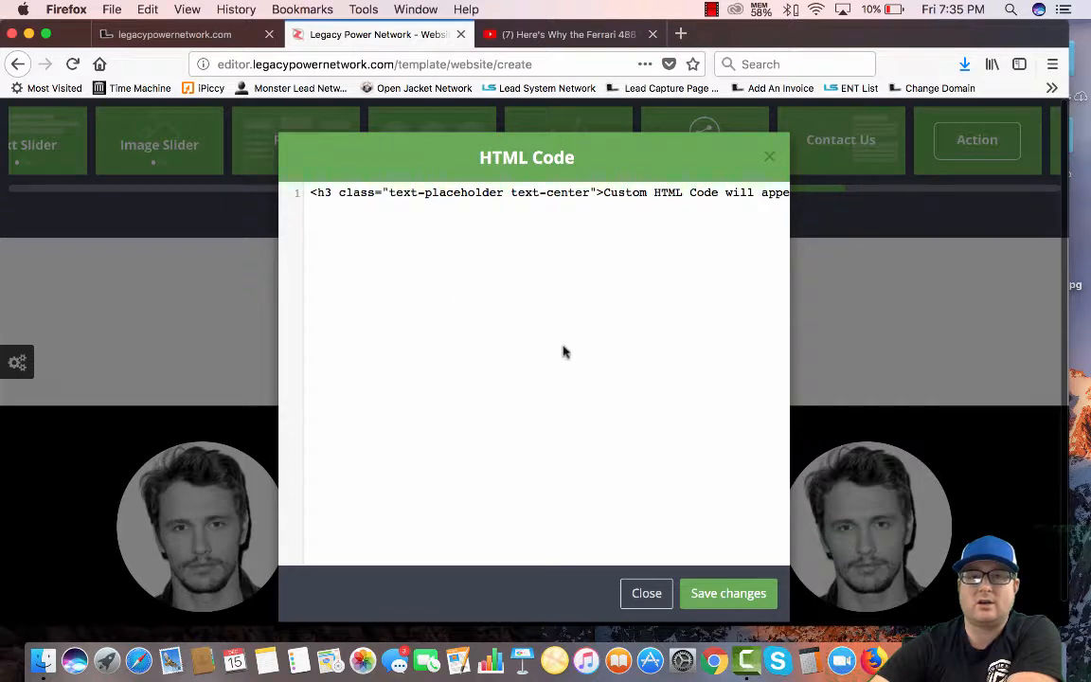
{"action": "left_click", "coordinate": [770, 159]}
{"action": "scroll", "coordinate": [546, 338], "scroll_direction": "down", "scroll_amount": 2}
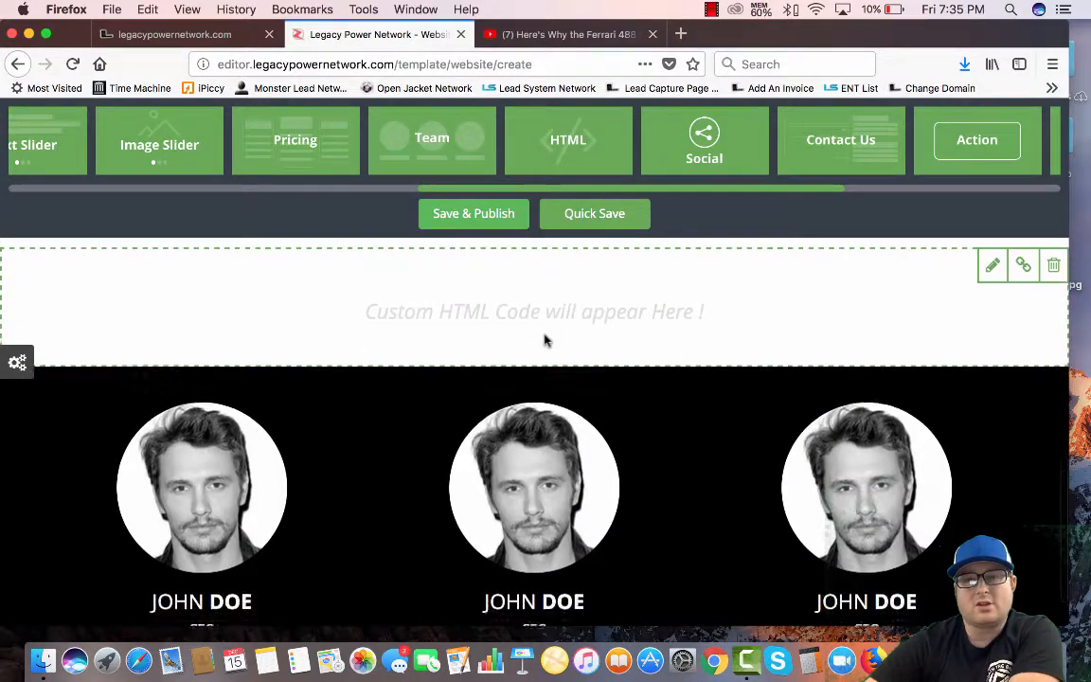
{"action": "left_click_drag", "start_coordinate": [300, 155], "coordinate": [630, 179]}
{"action": "scroll", "coordinate": [680, 248], "scroll_direction": "up", "scroll_amount": 5}
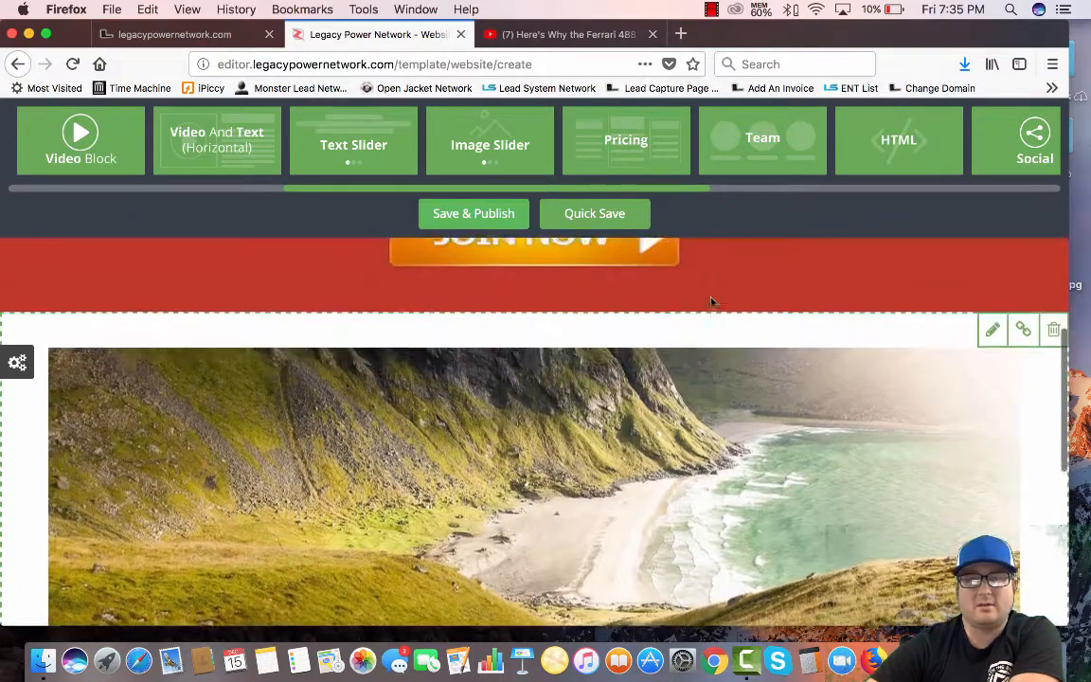
{"action": "left_click_drag", "start_coordinate": [621, 140], "coordinate": [47, 272]}
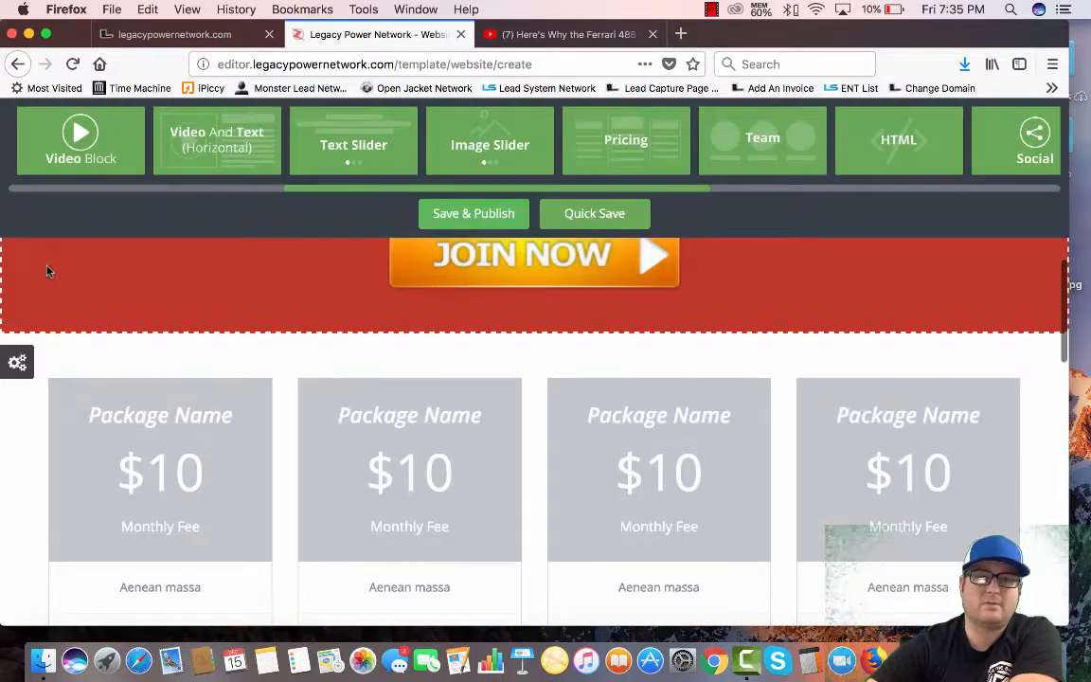
{"action": "scroll", "coordinate": [47, 272], "scroll_direction": "down", "scroll_amount": 2}
{"action": "left_click", "coordinate": [232, 308]}
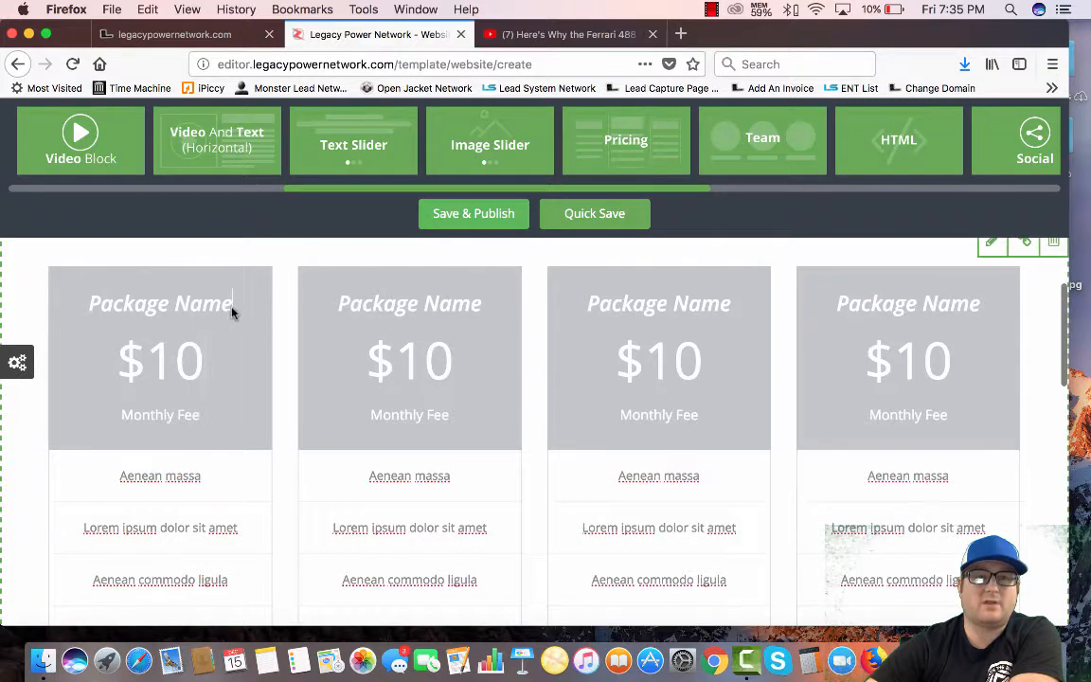
{"action": "left_click", "coordinate": [464, 366]}
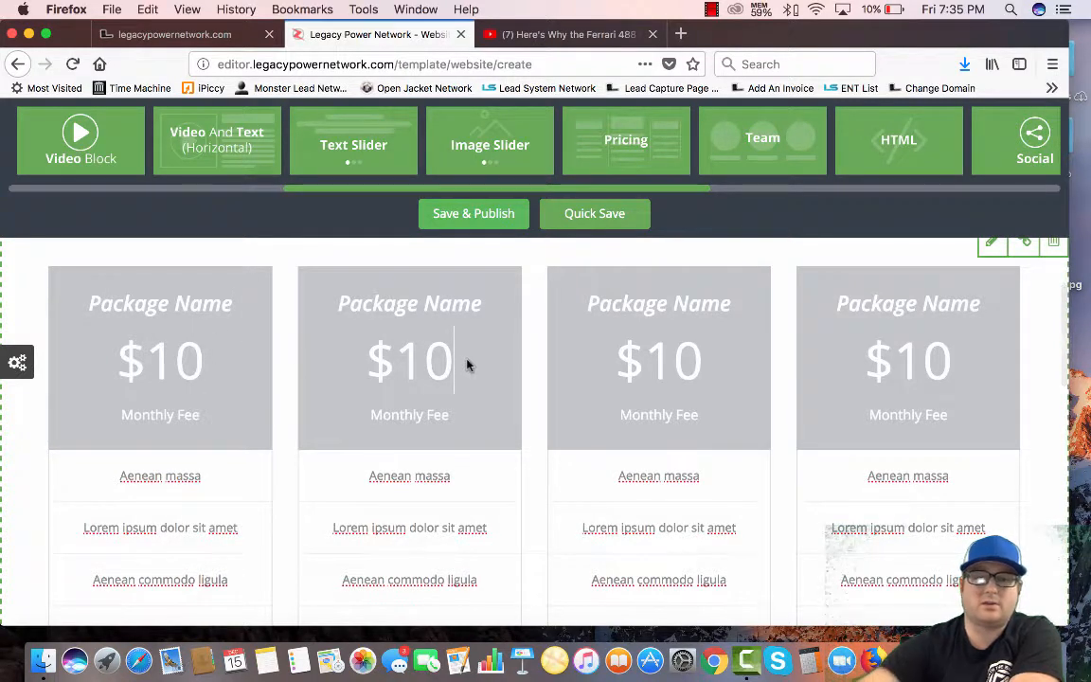
{"action": "type", "text": "0"}
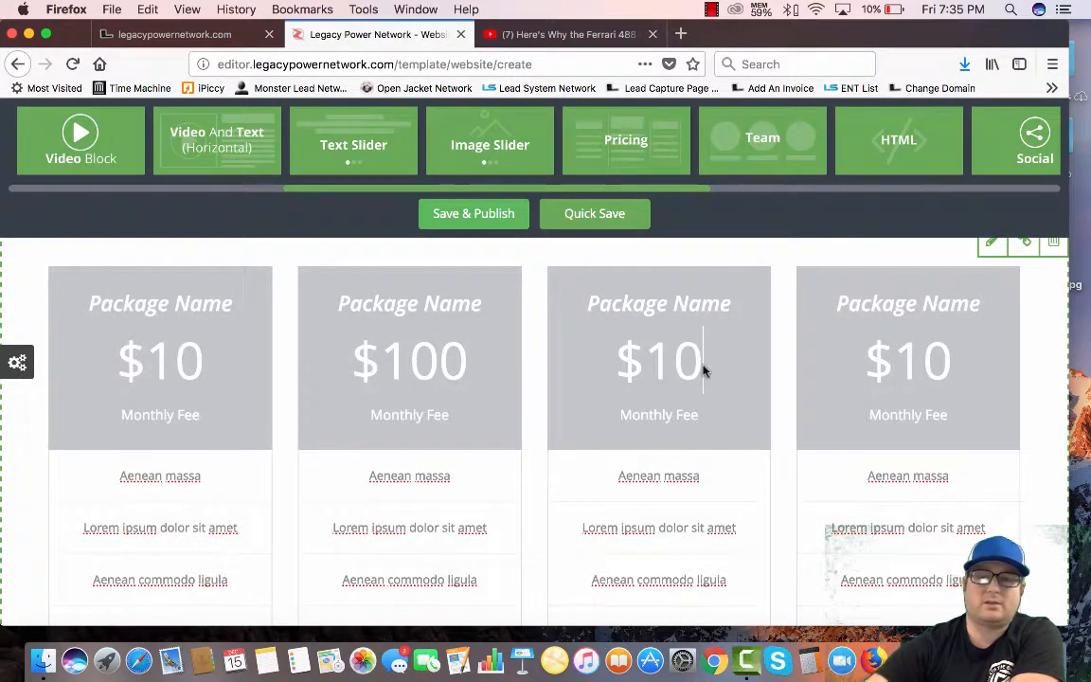
{"action": "type", "text": "00"}
{"action": "left_click", "coordinate": [957, 360]}
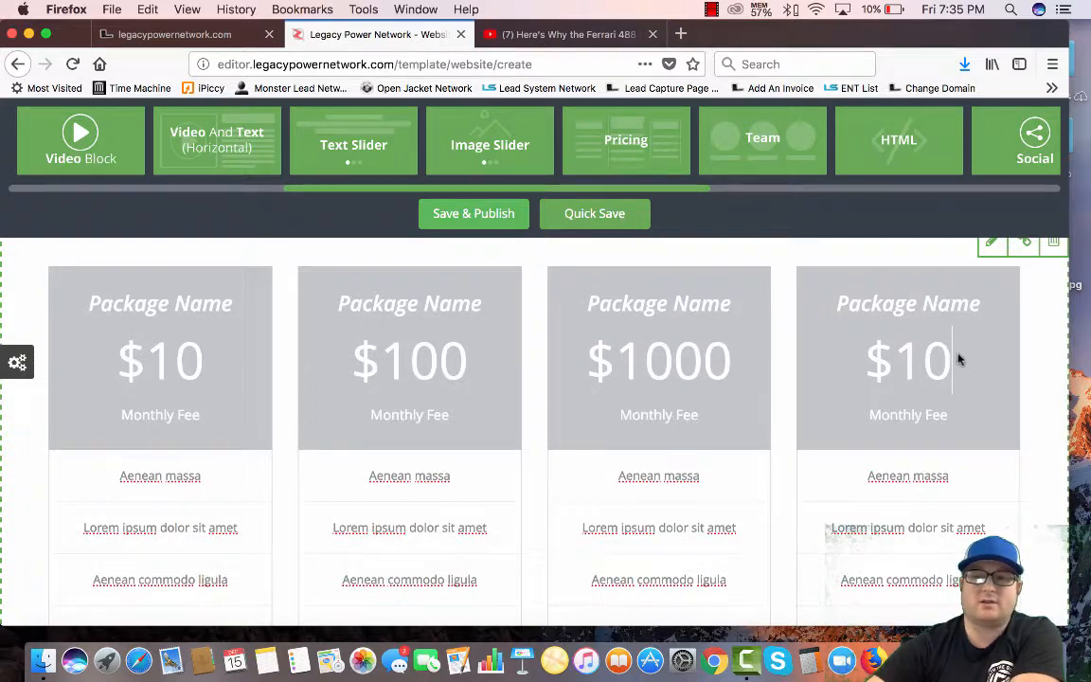
{"action": "type", "text": "000"}
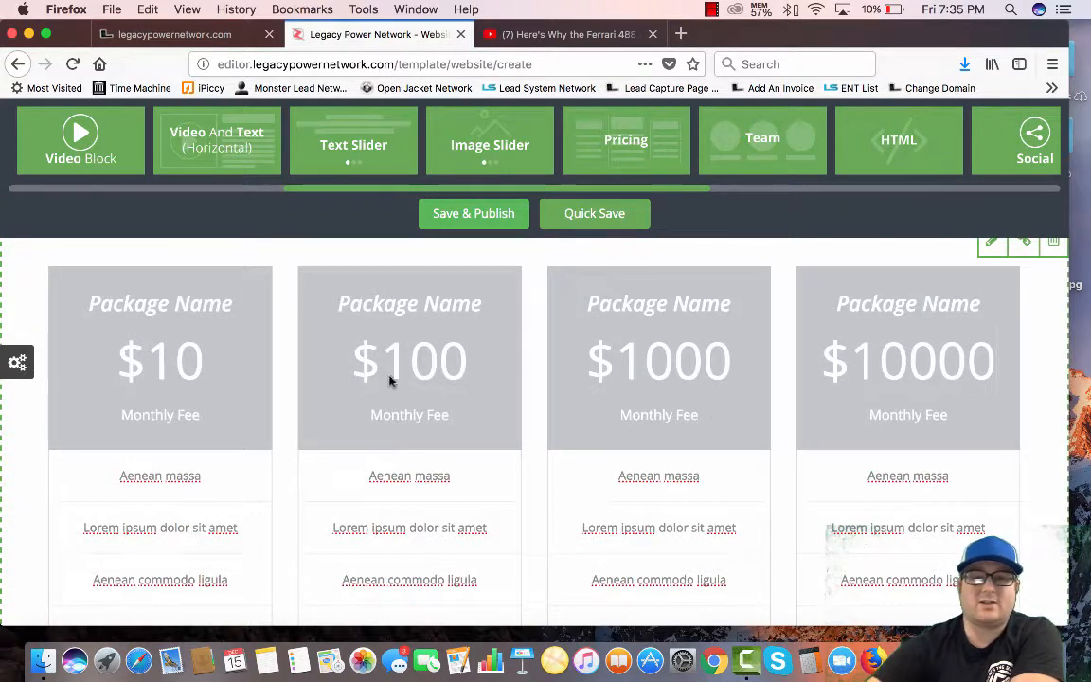
{"action": "scroll", "coordinate": [226, 504], "scroll_direction": "down", "scroll_amount": 5}
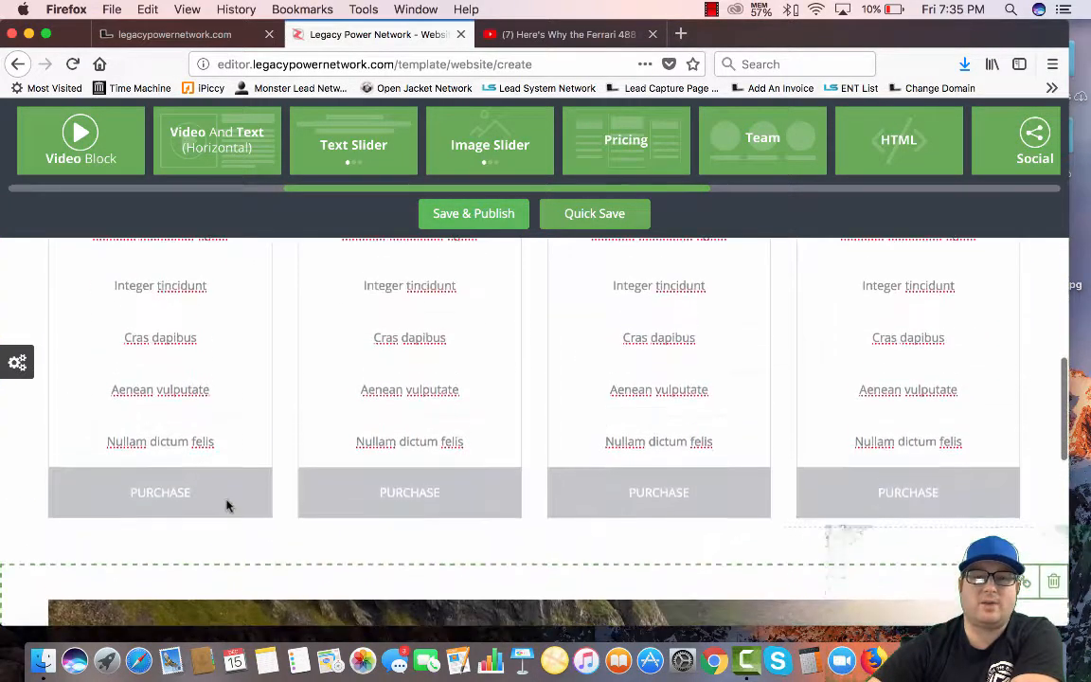
{"action": "scroll", "coordinate": [226, 503], "scroll_direction": "up", "scroll_amount": 5}
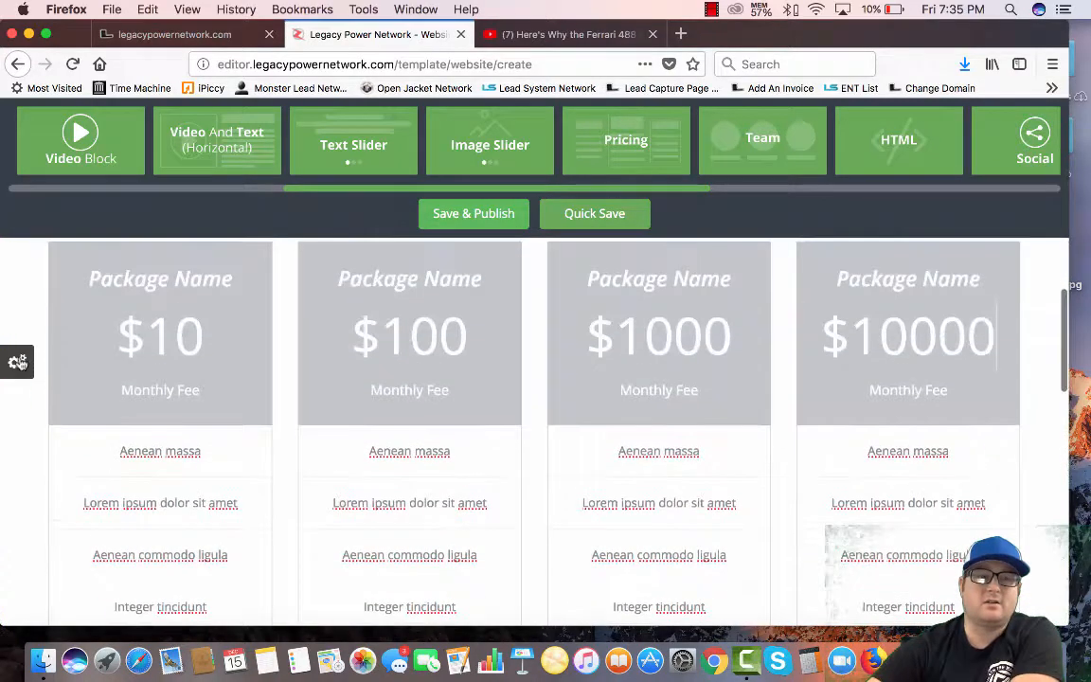
Colour the $10, $100, $1000 and $10000 card headers green, blue, purple and indigo
{"action": "left_click", "coordinate": [21, 364]}
{"action": "left_click_drag", "start_coordinate": [118, 415], "coordinate": [252, 299]}
{"action": "left_click_drag", "start_coordinate": [183, 409], "coordinate": [322, 319]}
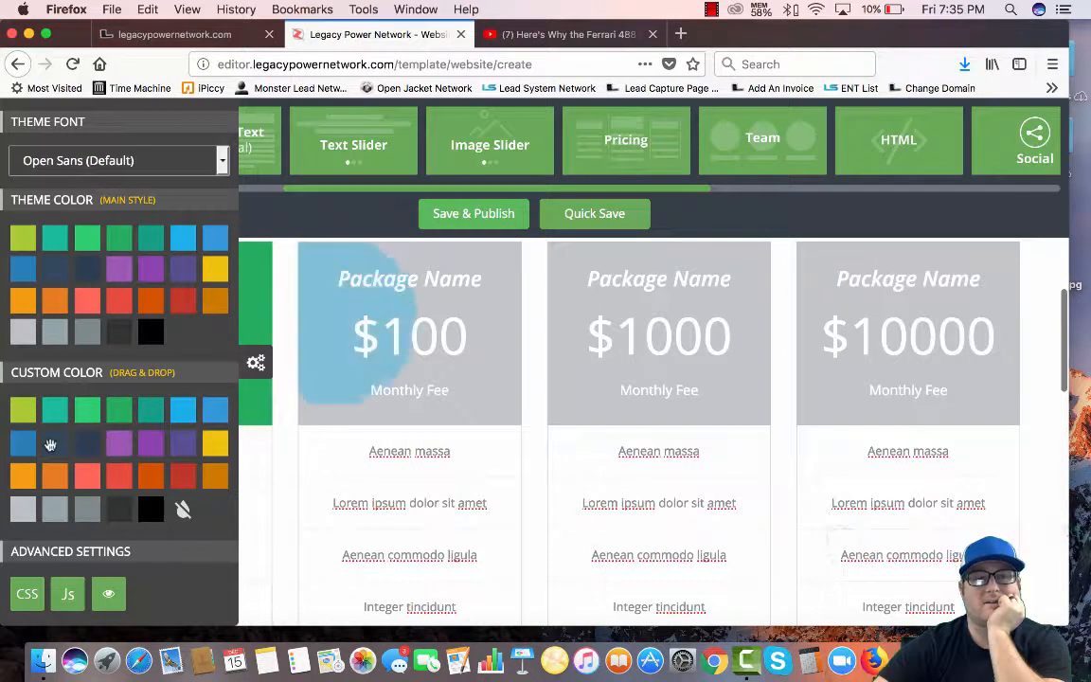
{"action": "left_click_drag", "start_coordinate": [111, 447], "coordinate": [532, 275]}
{"action": "left_click_drag", "start_coordinate": [183, 451], "coordinate": [843, 290]}
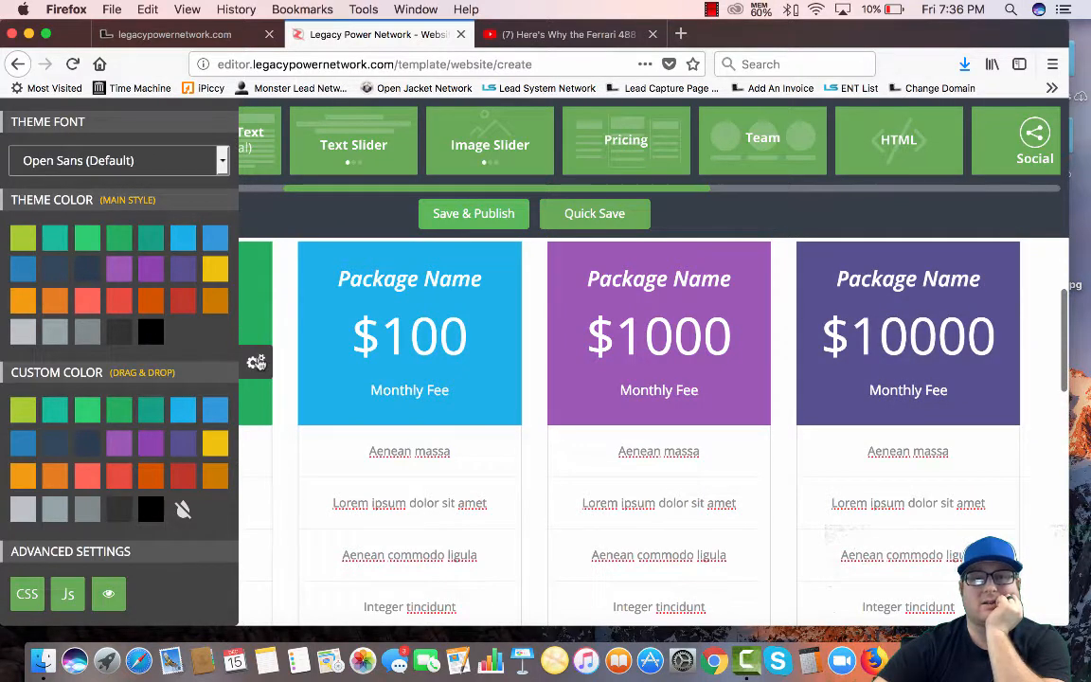
{"action": "left_click", "coordinate": [255, 362]}
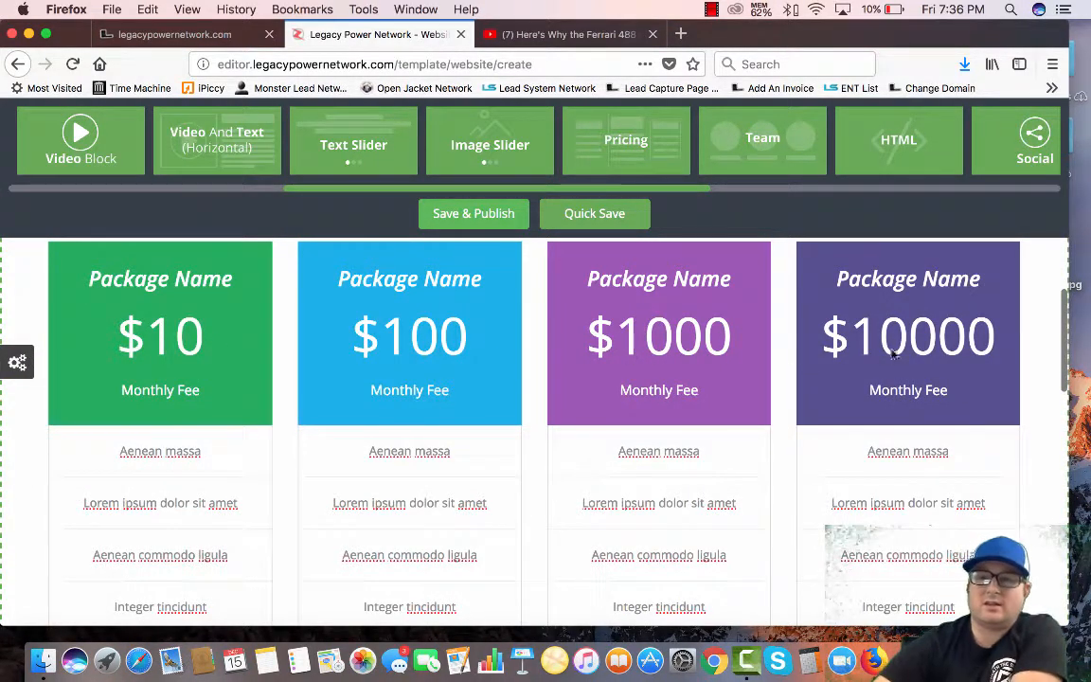
{"action": "scroll", "coordinate": [231, 438], "scroll_direction": "down", "scroll_amount": 10}
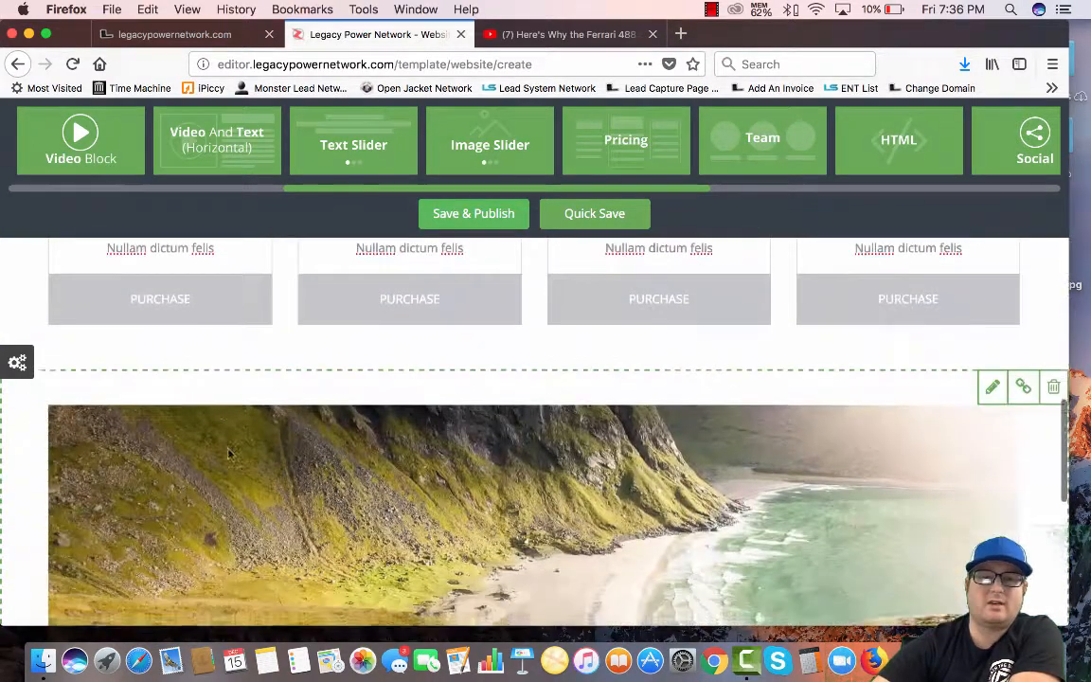
{"action": "scroll", "coordinate": [229, 453], "scroll_direction": "up", "scroll_amount": 3}
Colour the four PURCHASE buttons green, blue, purple and indigo to match their headers
{"action": "left_click", "coordinate": [18, 362]}
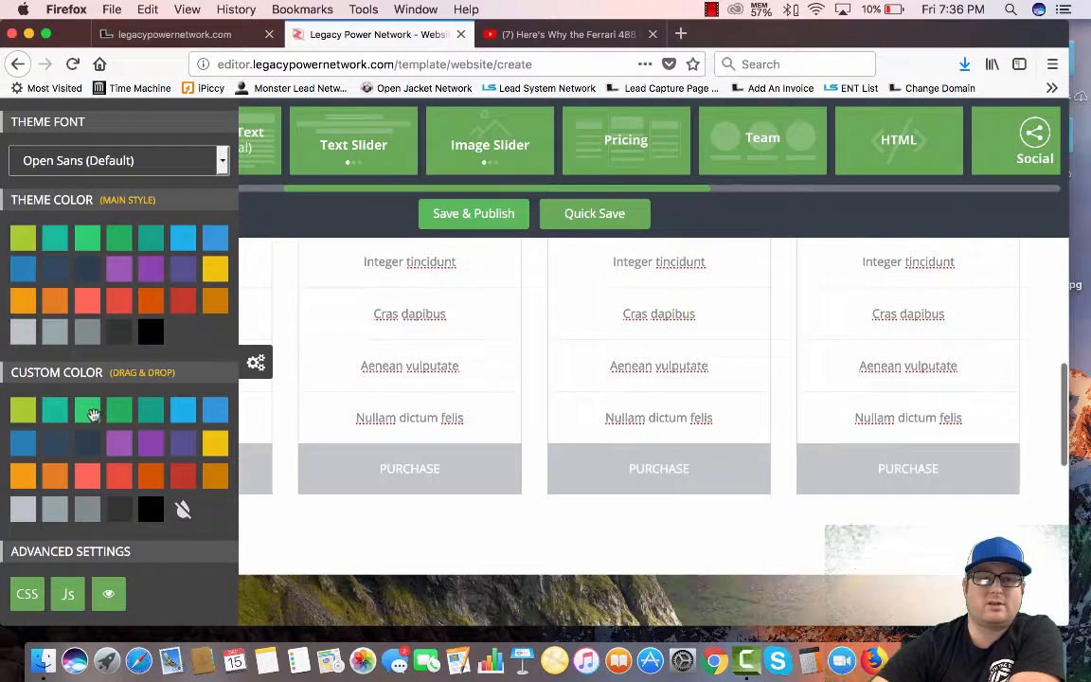
{"action": "left_click_drag", "start_coordinate": [92, 414], "coordinate": [258, 462]}
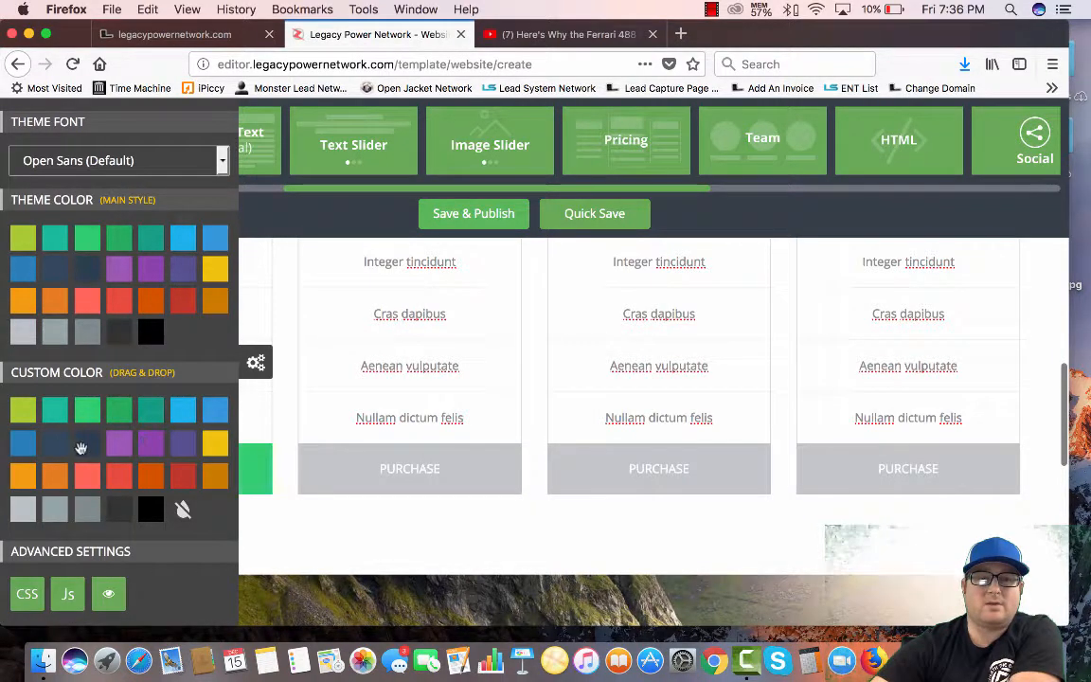
{"action": "left_click_drag", "start_coordinate": [25, 446], "coordinate": [379, 475]}
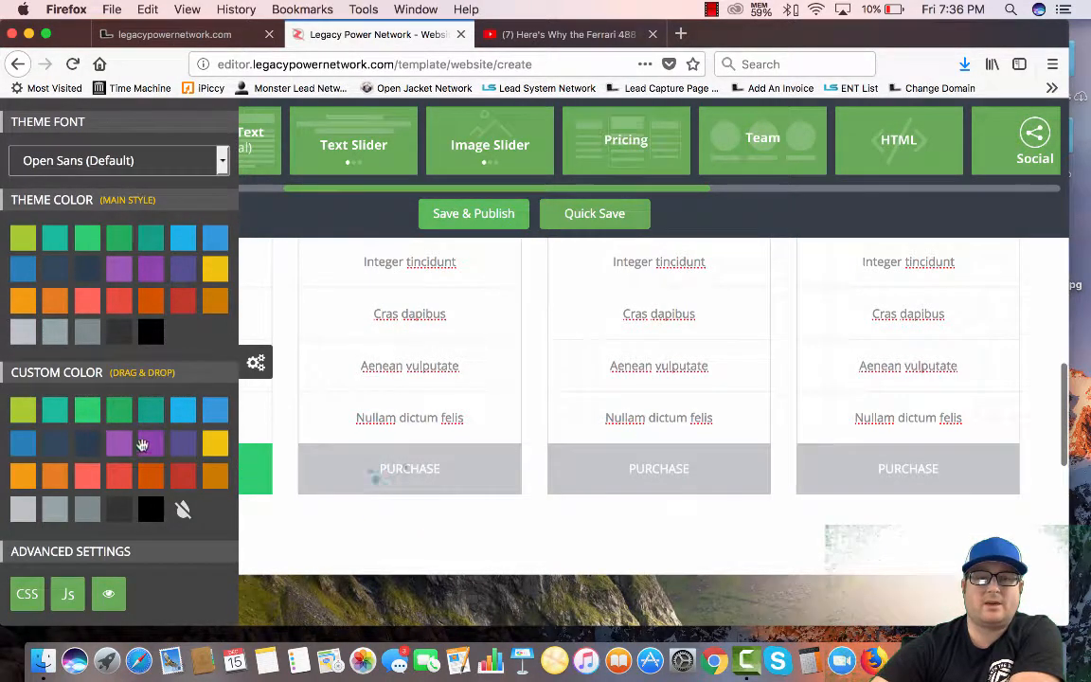
{"action": "left_click_drag", "start_coordinate": [142, 445], "coordinate": [559, 469]}
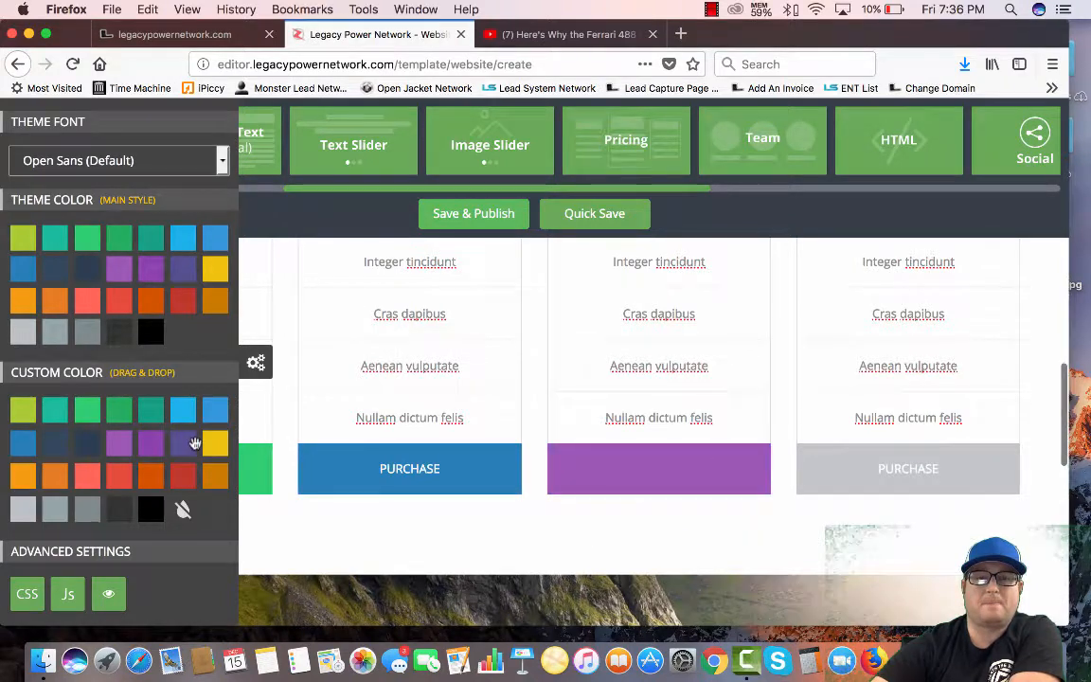
{"action": "left_click_drag", "start_coordinate": [194, 443], "coordinate": [814, 479]}
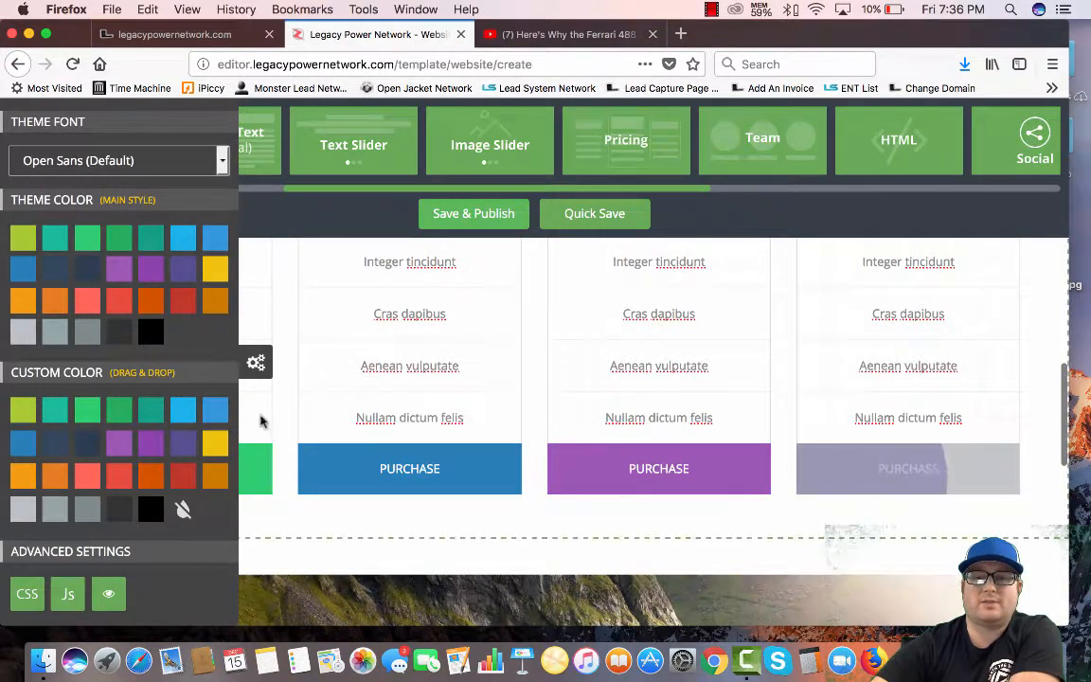
{"action": "scroll", "coordinate": [287, 421], "scroll_direction": "up", "scroll_amount": 5}
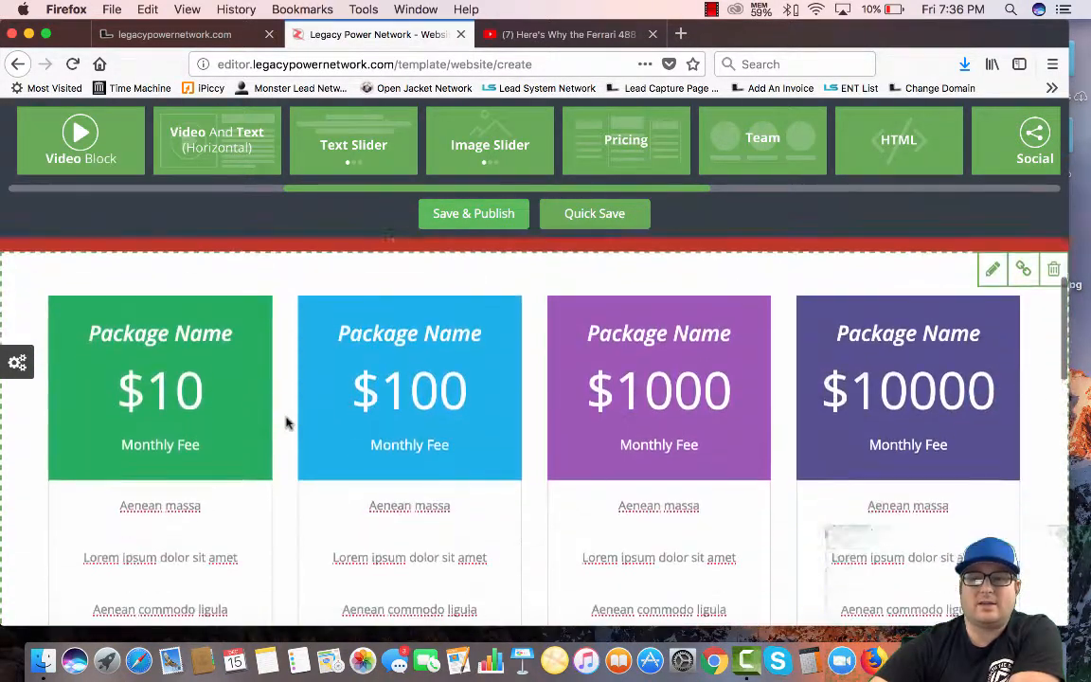
{"action": "scroll", "coordinate": [287, 422], "scroll_direction": "down", "scroll_amount": 15}
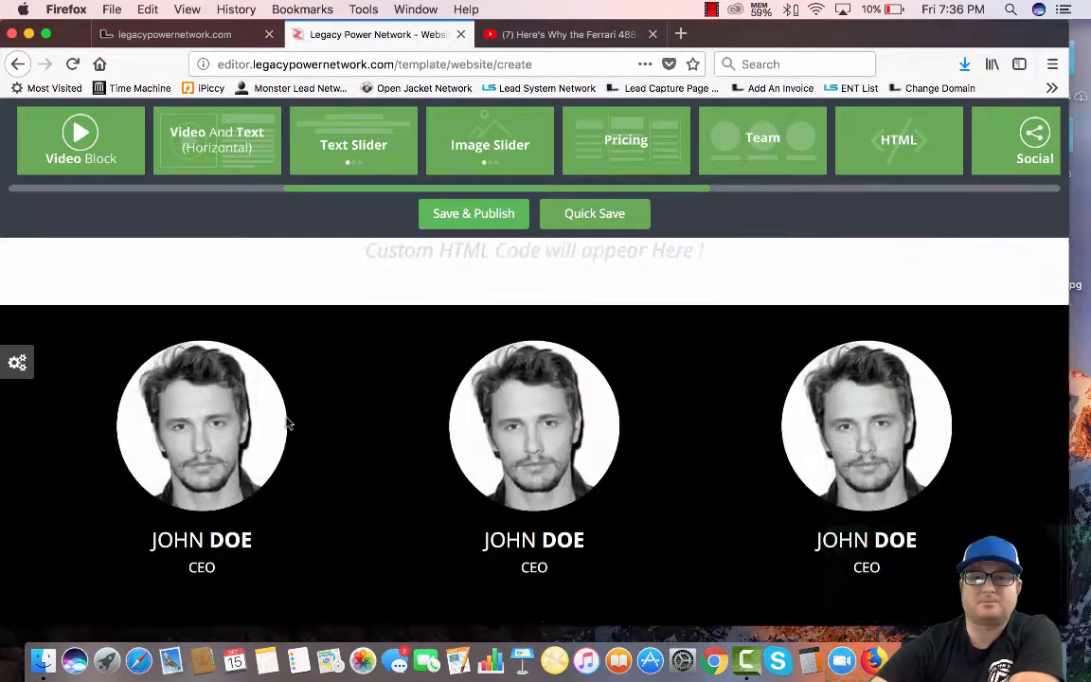
Place a Banner block with mountain photo and HEADER title above the Amazon navigation bar
{"action": "scroll", "coordinate": [366, 142], "scroll_direction": "left", "scroll_amount": 5}
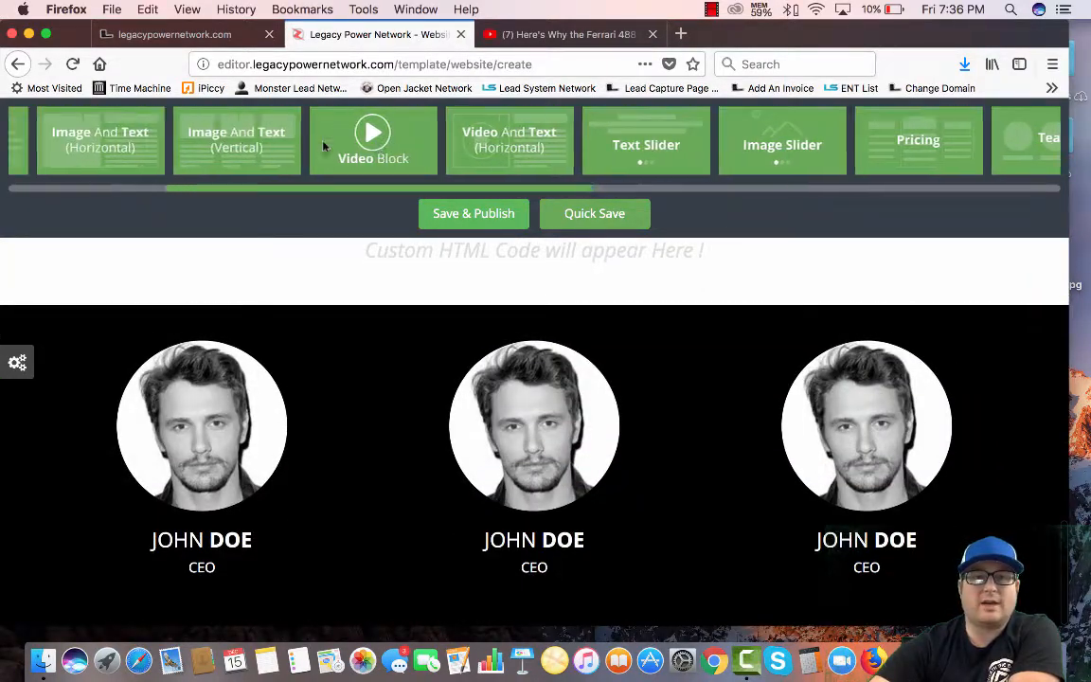
{"action": "scroll", "coordinate": [323, 145], "scroll_direction": "left", "scroll_amount": 7}
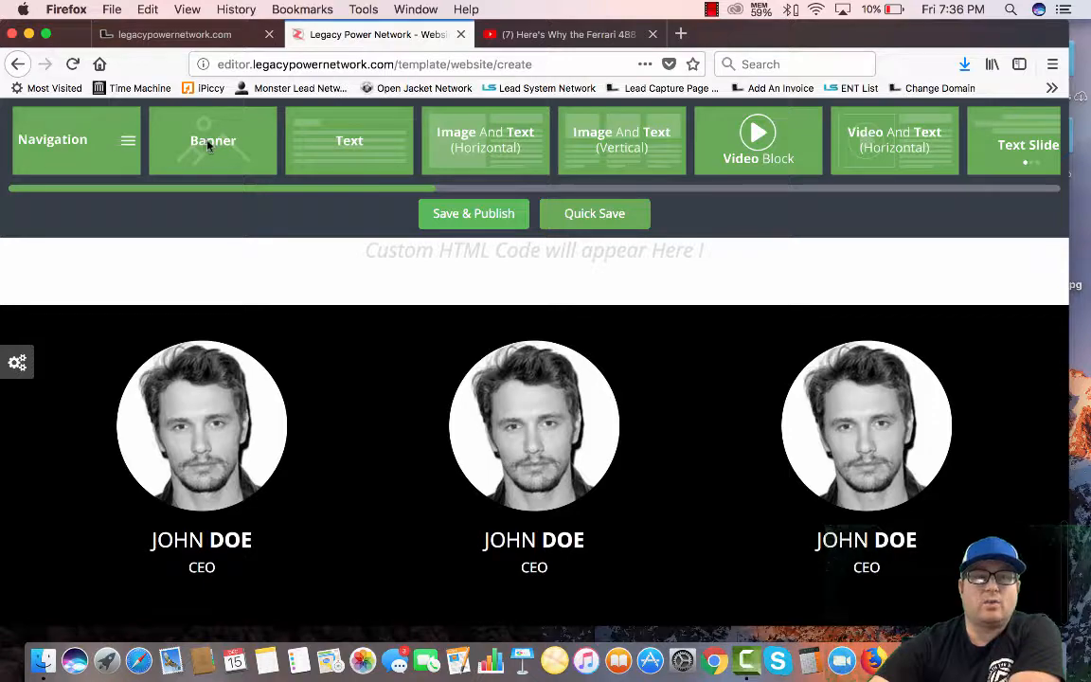
{"action": "scroll", "coordinate": [265, 285], "scroll_direction": "up", "scroll_amount": 15}
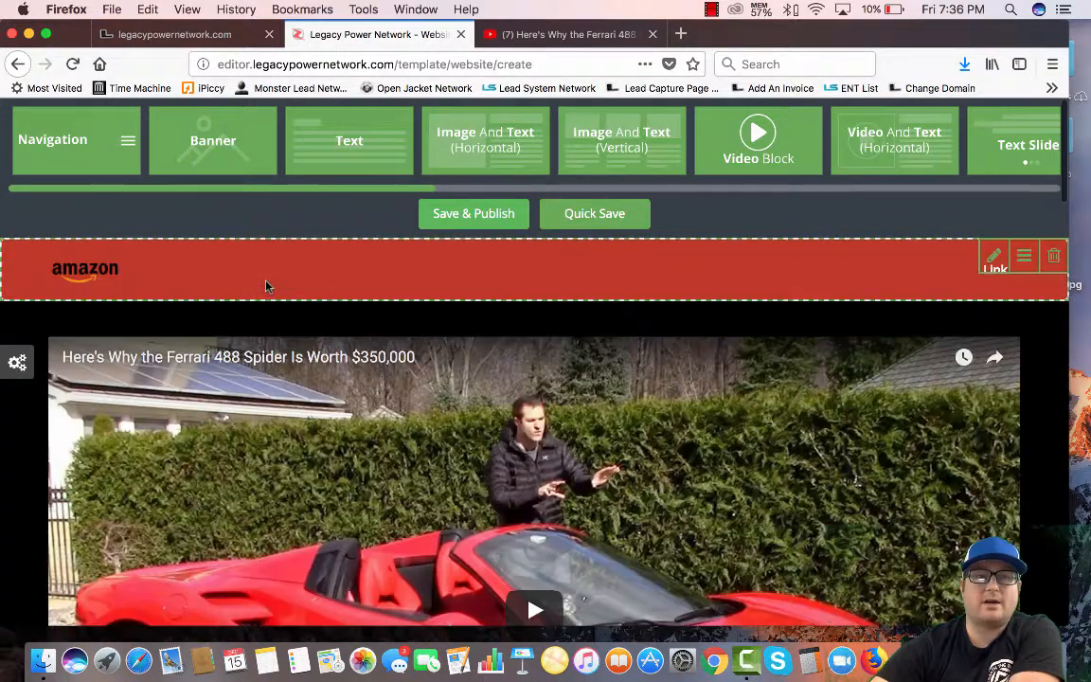
{"action": "left_click_drag", "start_coordinate": [216, 149], "coordinate": [136, 265]}
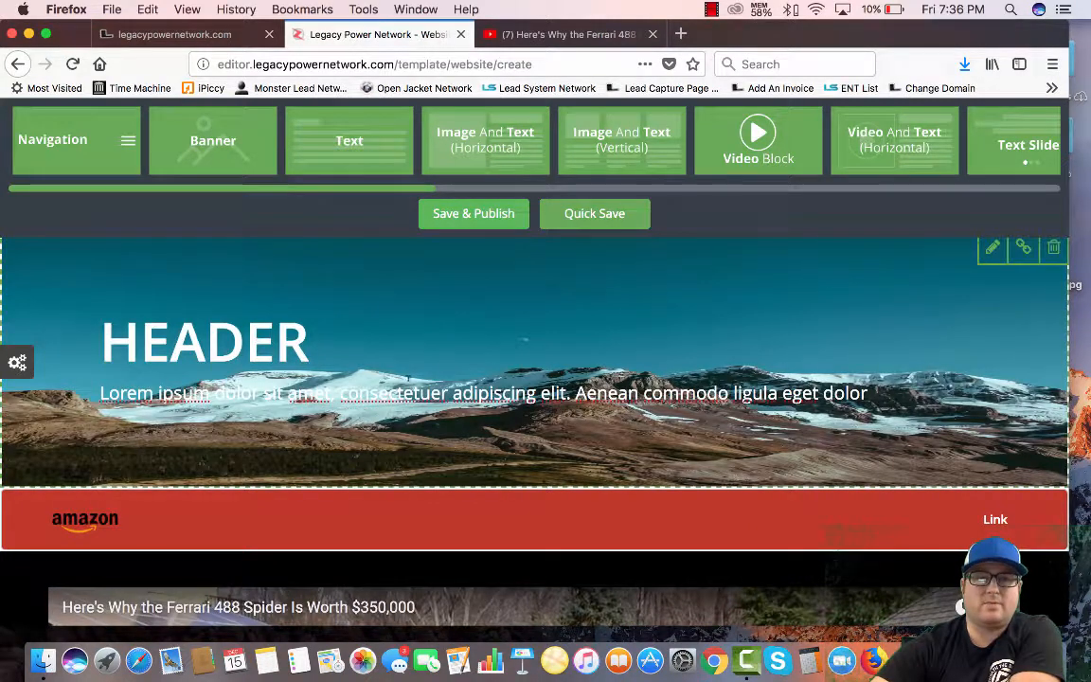
{"action": "scroll", "coordinate": [523, 415], "scroll_direction": "up", "scroll_amount": 1}
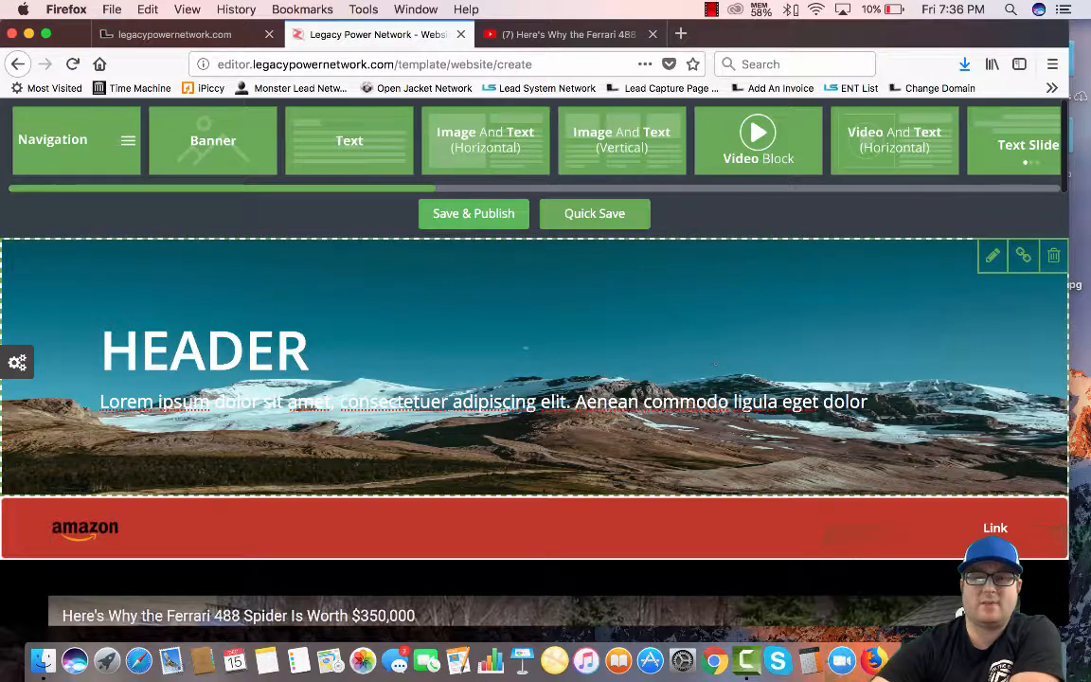
{"action": "scroll", "coordinate": [281, 390], "scroll_direction": "down", "scroll_amount": 15}
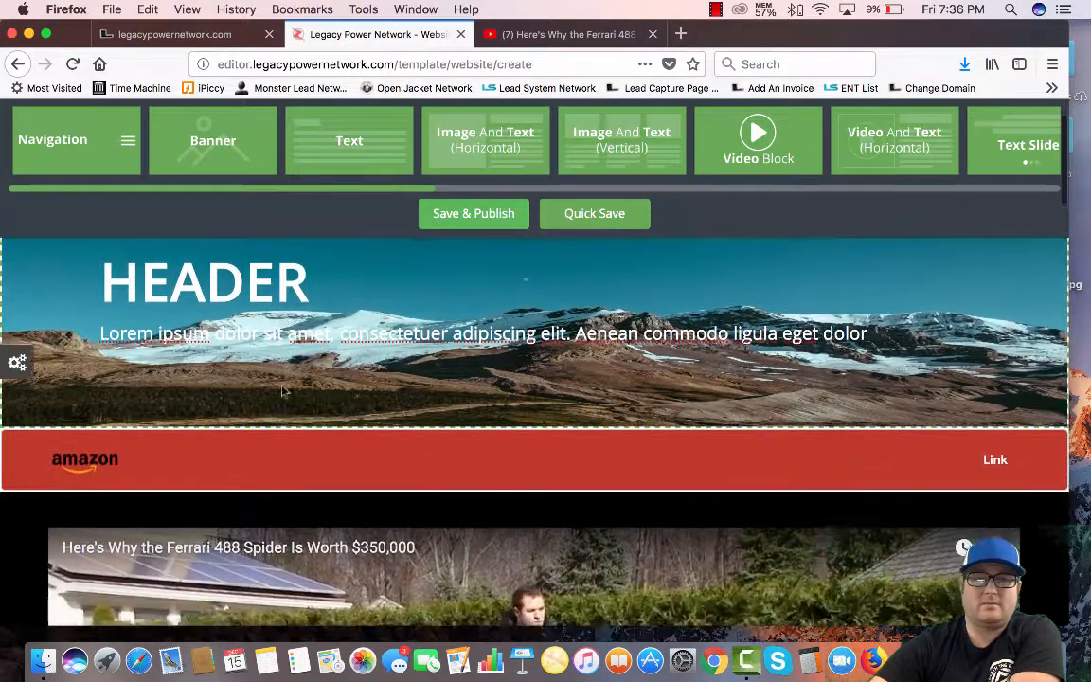
{"action": "scroll", "coordinate": [282, 390], "scroll_direction": "up", "scroll_amount": 15}
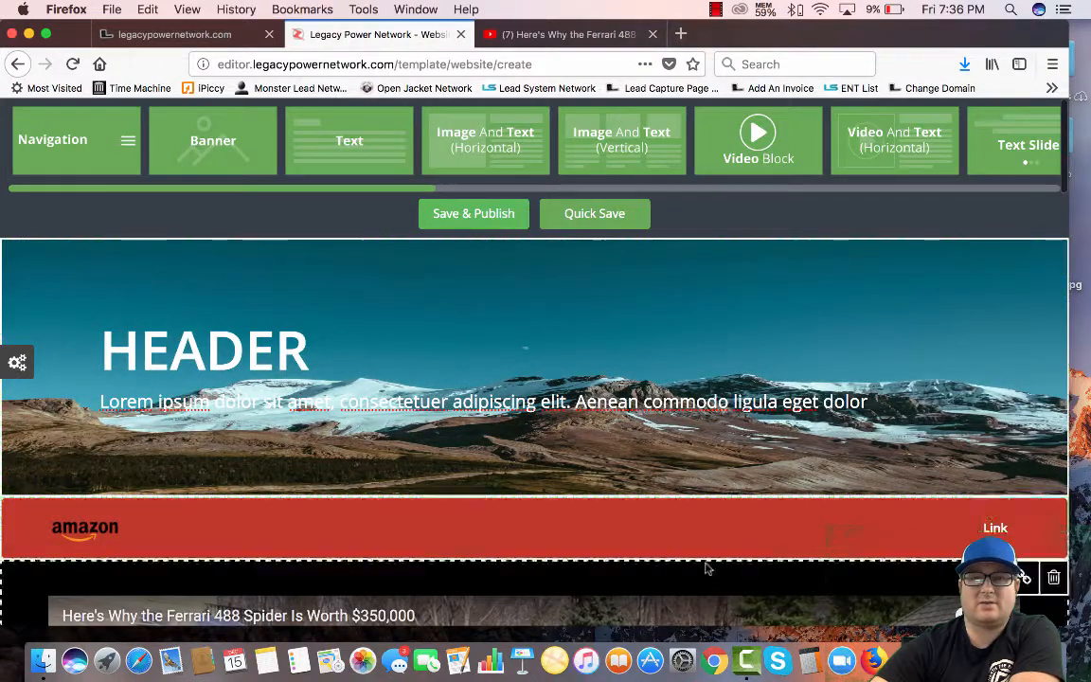
Save the page with title 'testpage1' and description 'testes'
{"action": "left_click", "coordinate": [480, 217]}
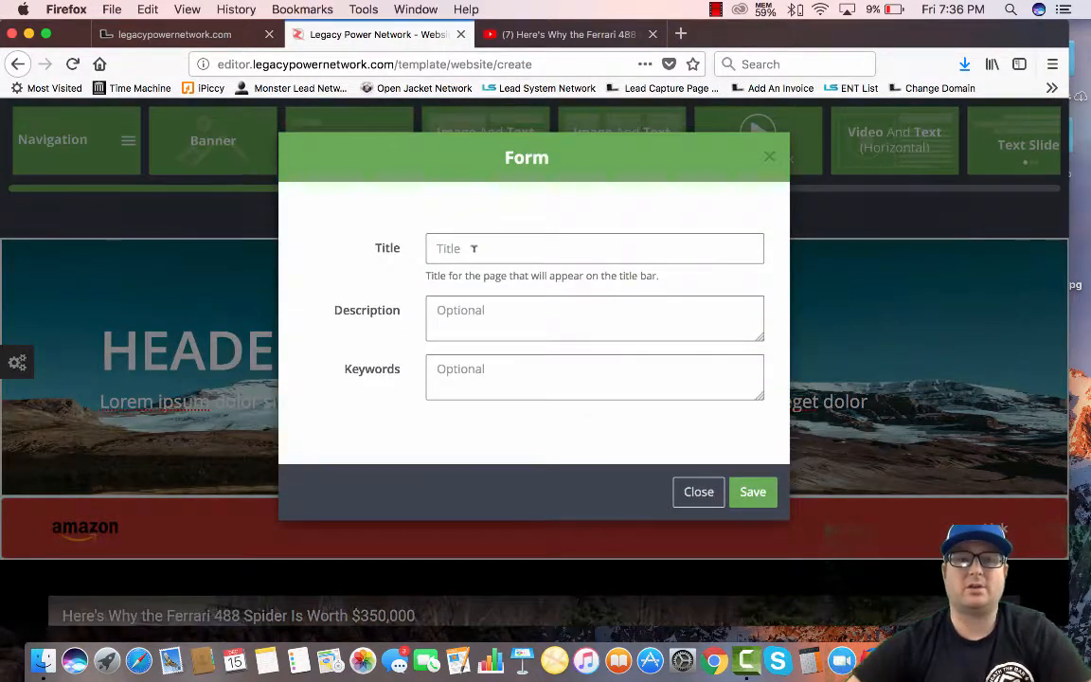
{"action": "type", "text": "testpa"}
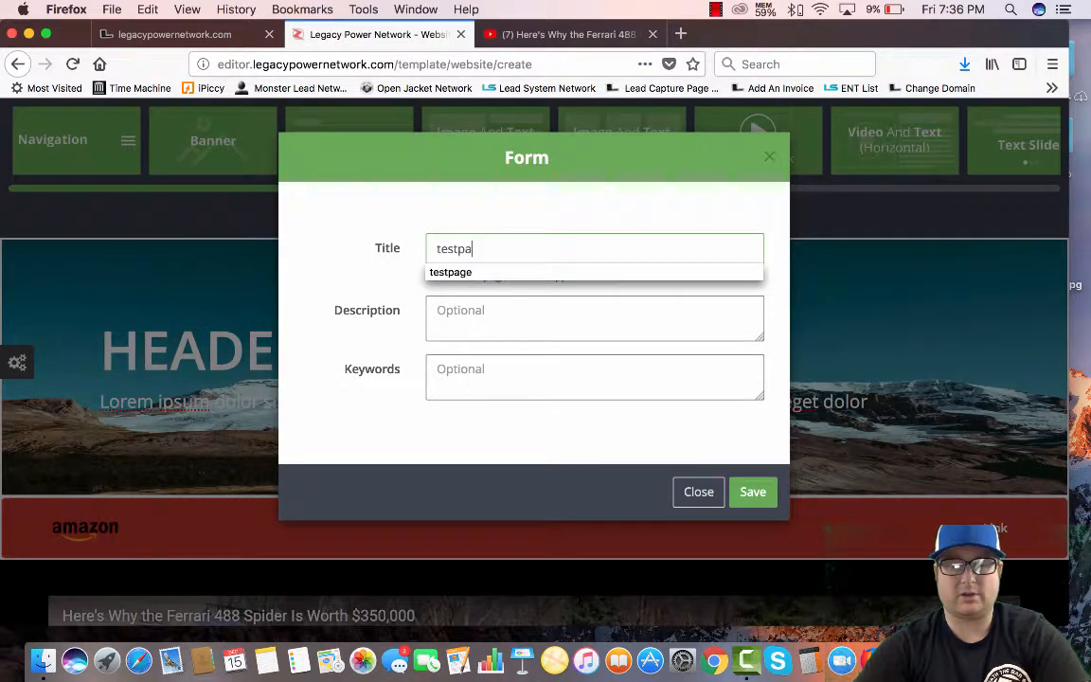
{"action": "type", "text": "ge1"}
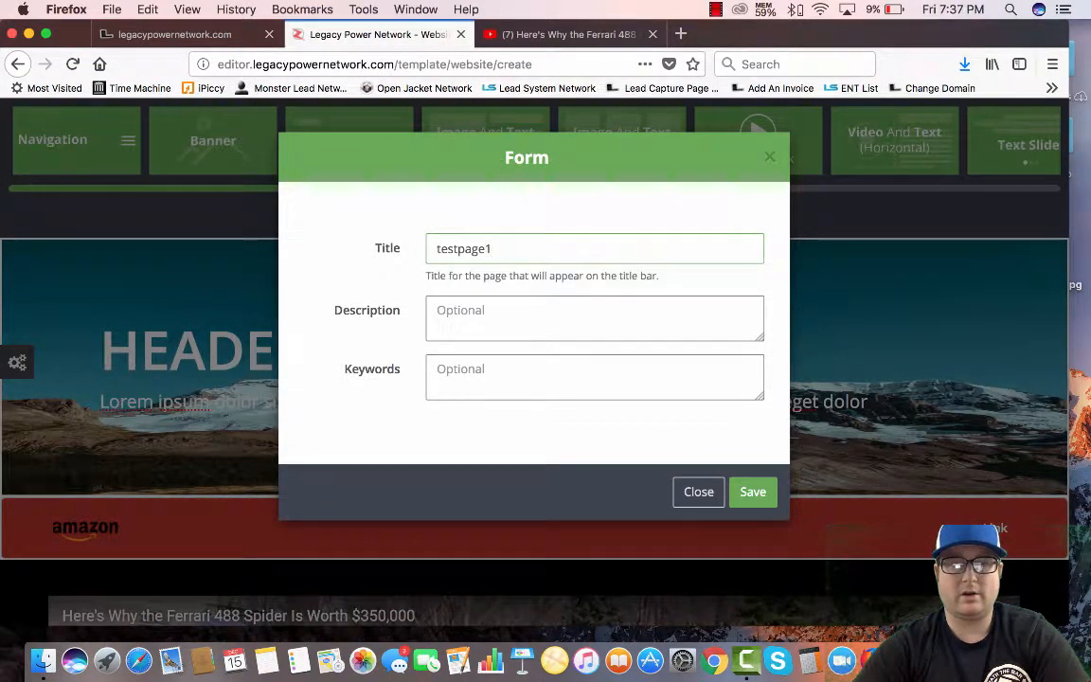
{"action": "left_click", "coordinate": [501, 309]}
{"action": "type", "text": "test page"}
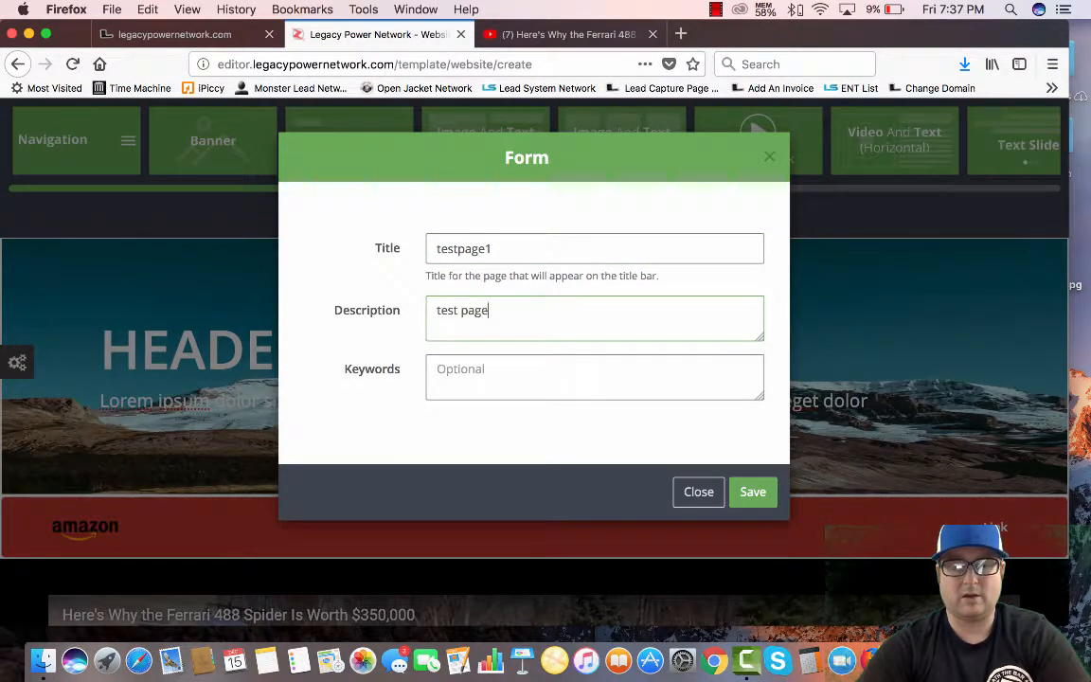
{"action": "type", "text": "test"}
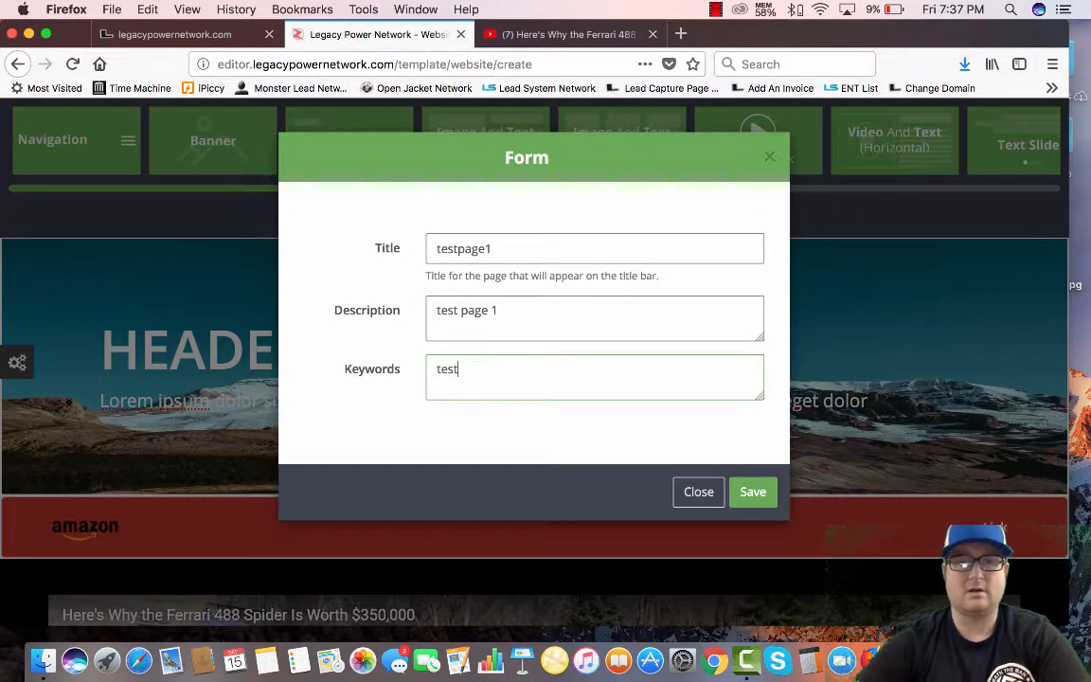
{"action": "left_click", "coordinate": [748, 492]}
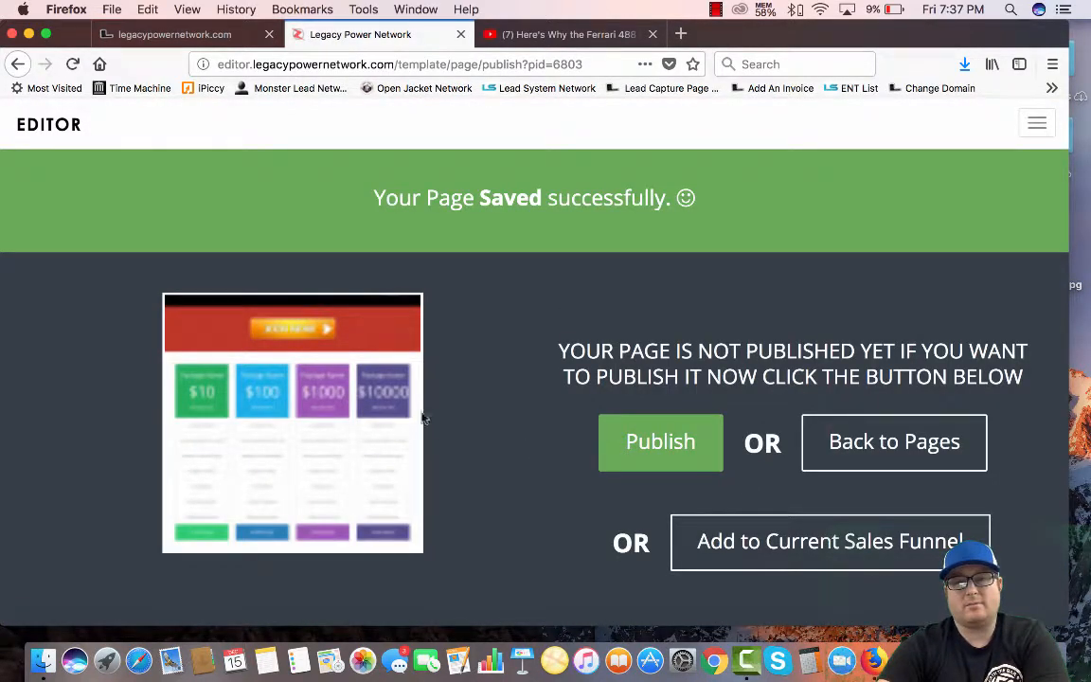
Publish the saved page as 'testsalepage', leaving overwrite at no
{"action": "left_click", "coordinate": [660, 444]}
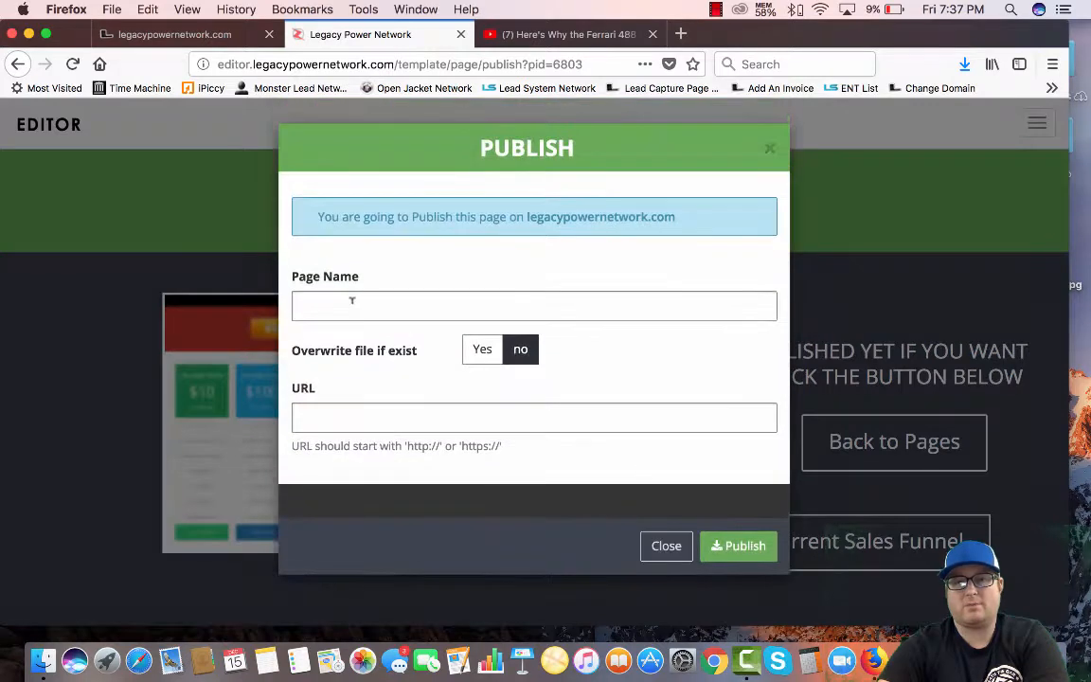
{"action": "left_click", "coordinate": [394, 298]}
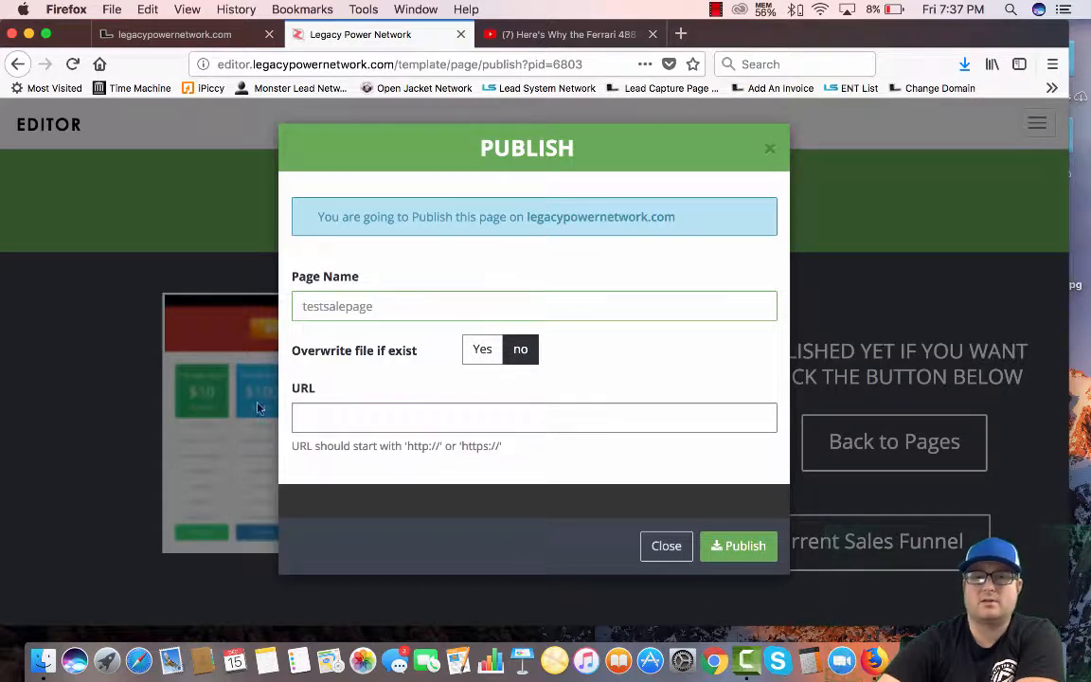
{"action": "left_click", "coordinate": [753, 545]}
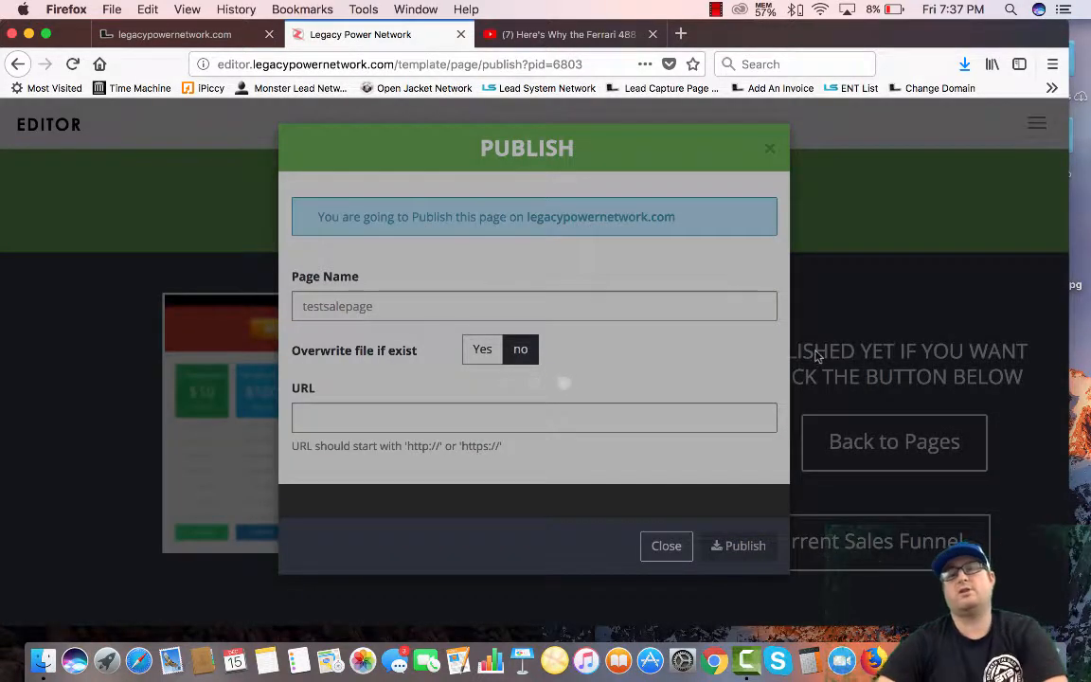
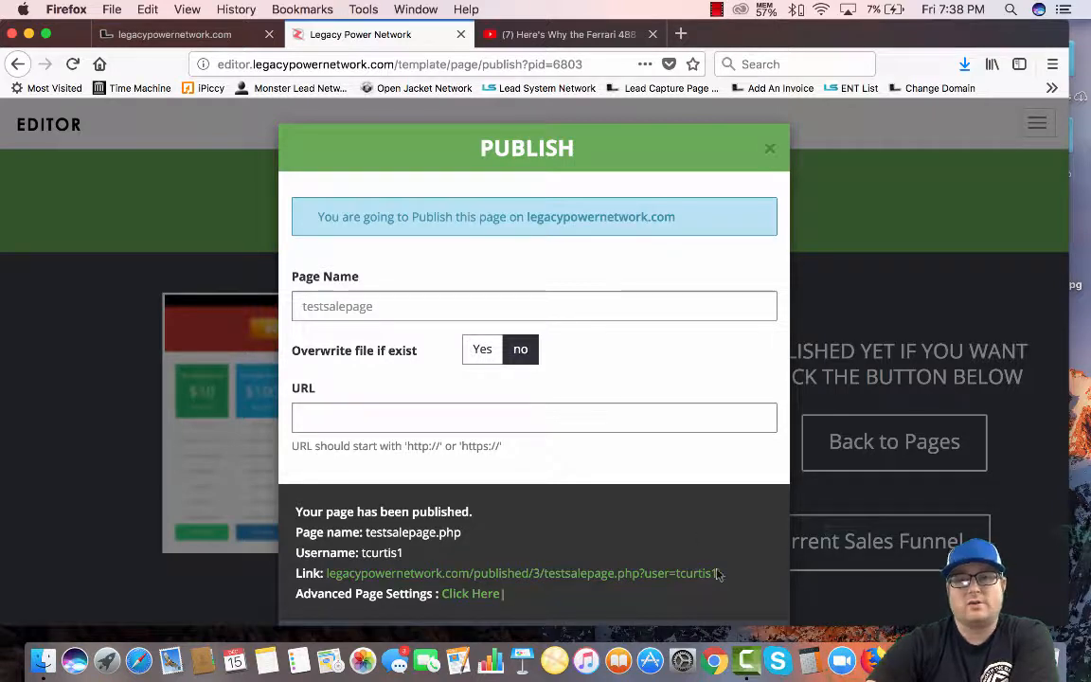
Close the Publish dialog to return to the page-saved screen
{"action": "left_click", "coordinate": [769, 152]}
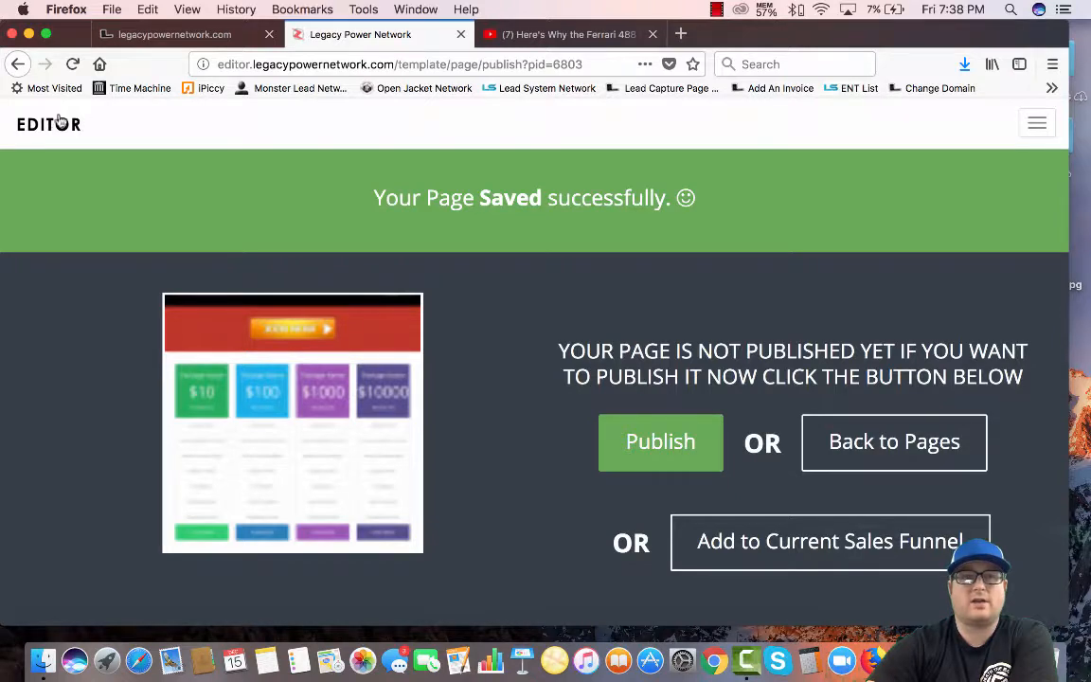
Open the published test sale page from Sales Pages > My Landing Pages
{"action": "left_click", "coordinate": [54, 127]}
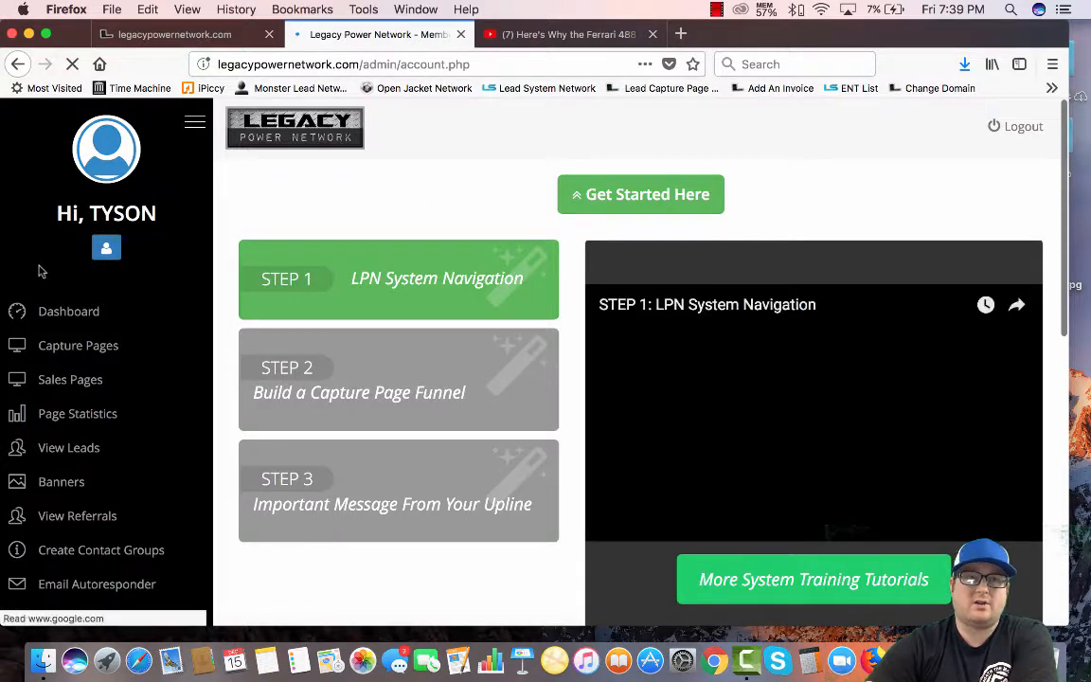
{"action": "scroll", "coordinate": [33, 269], "scroll_direction": "down", "scroll_amount": 1}
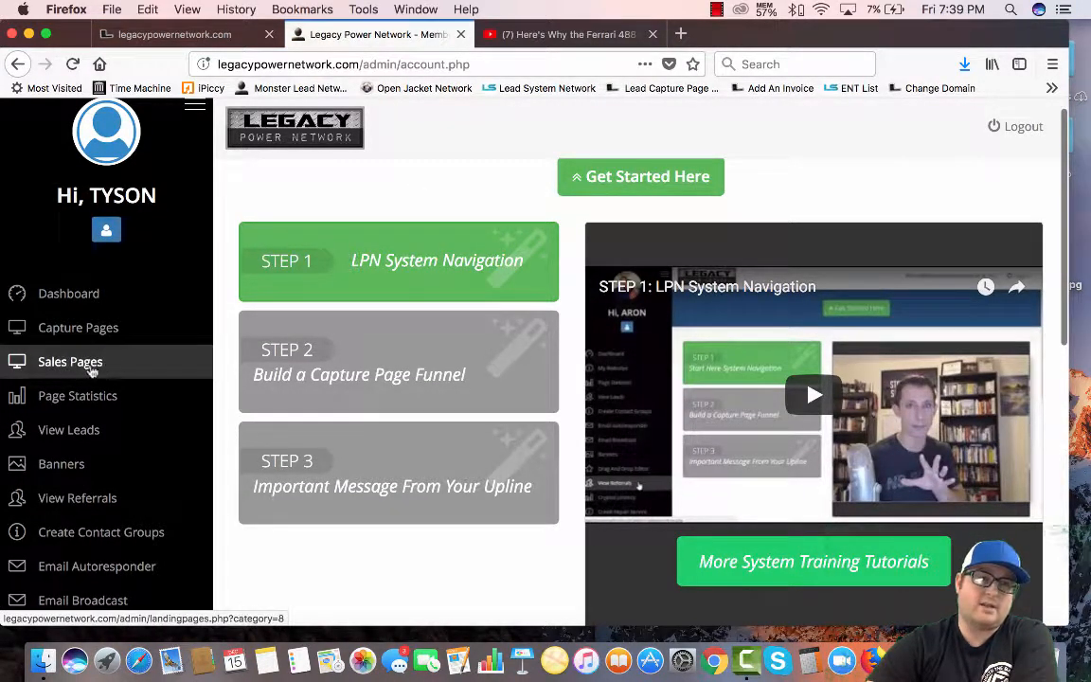
{"action": "left_click", "coordinate": [69, 369]}
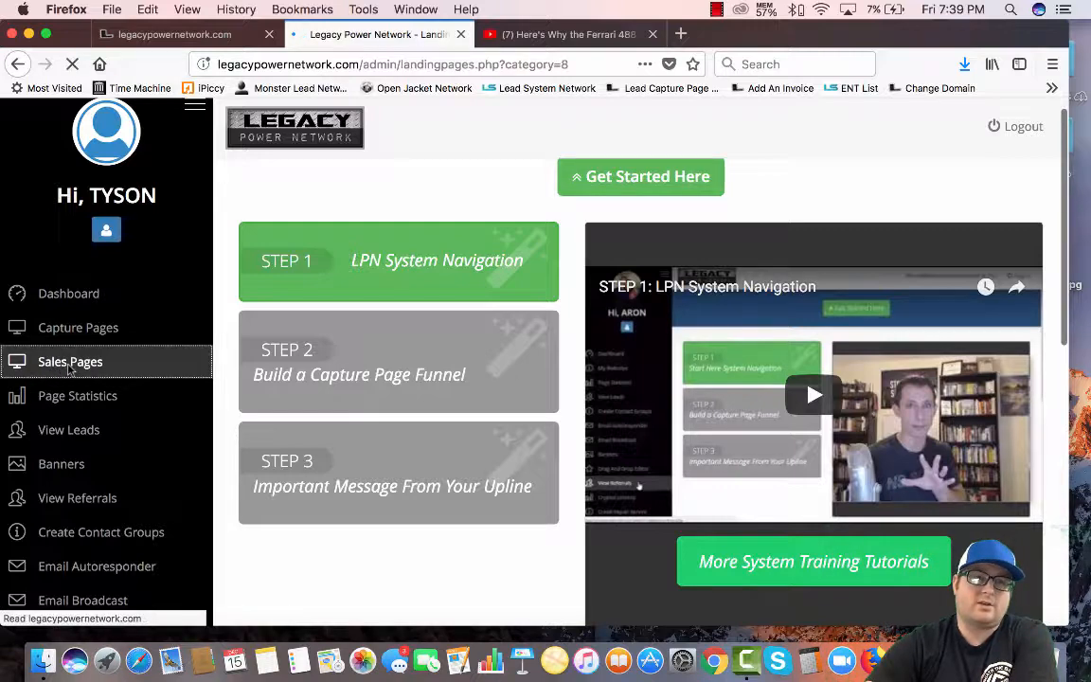
{"action": "scroll", "coordinate": [260, 303], "scroll_direction": "down", "scroll_amount": 3}
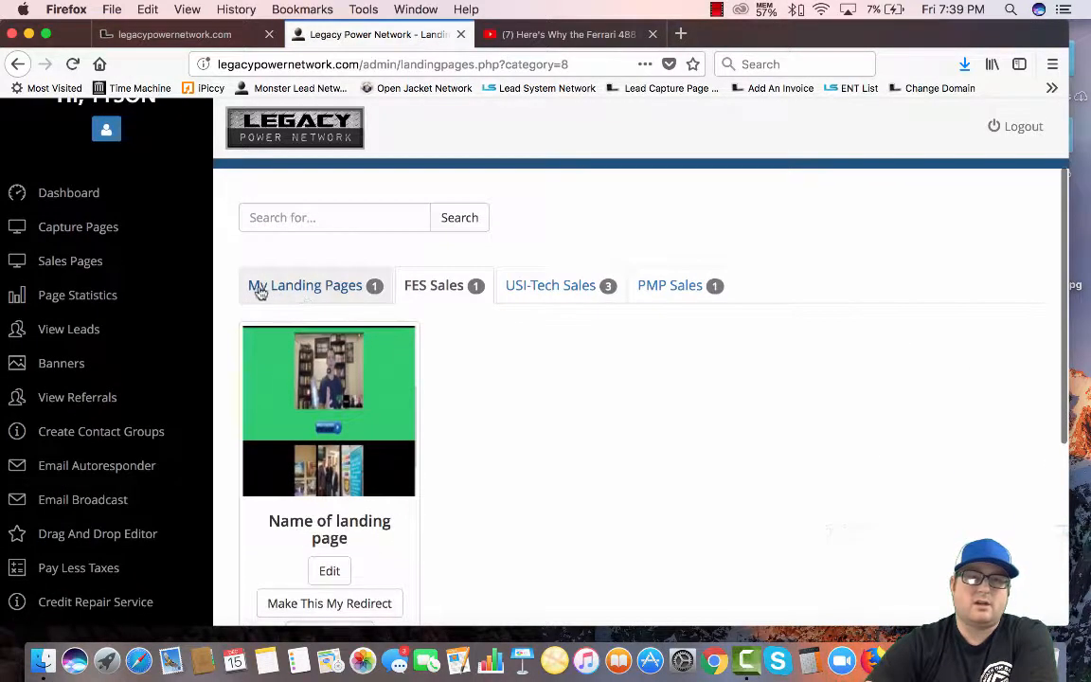
{"action": "left_click", "coordinate": [299, 289]}
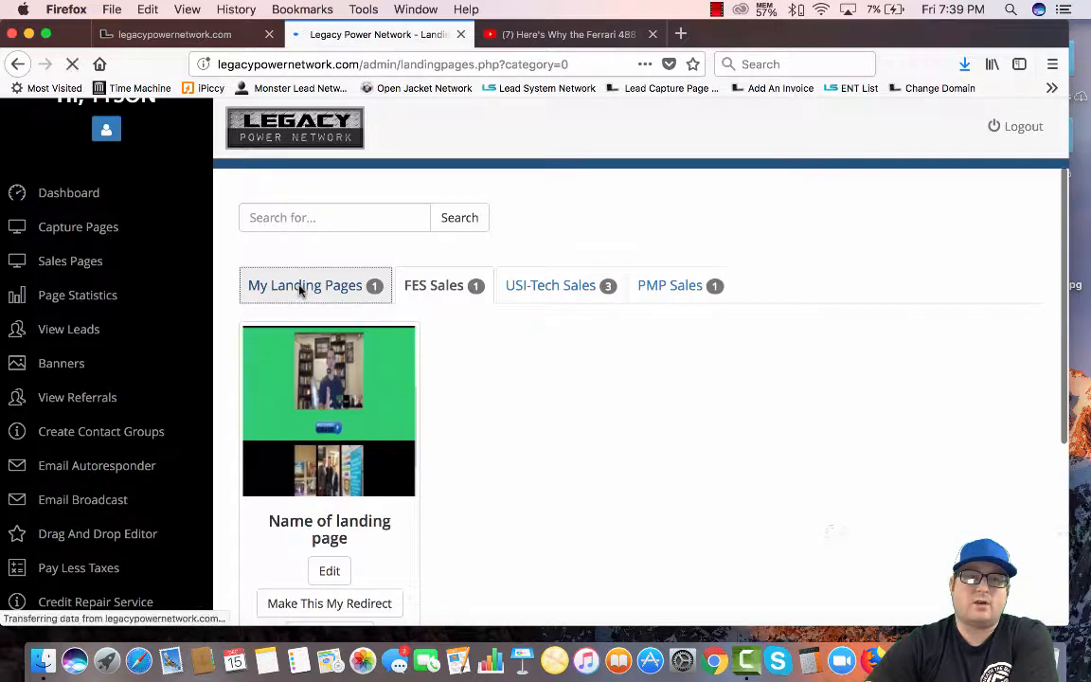
{"action": "scroll", "coordinate": [396, 467], "scroll_direction": "down", "scroll_amount": 3}
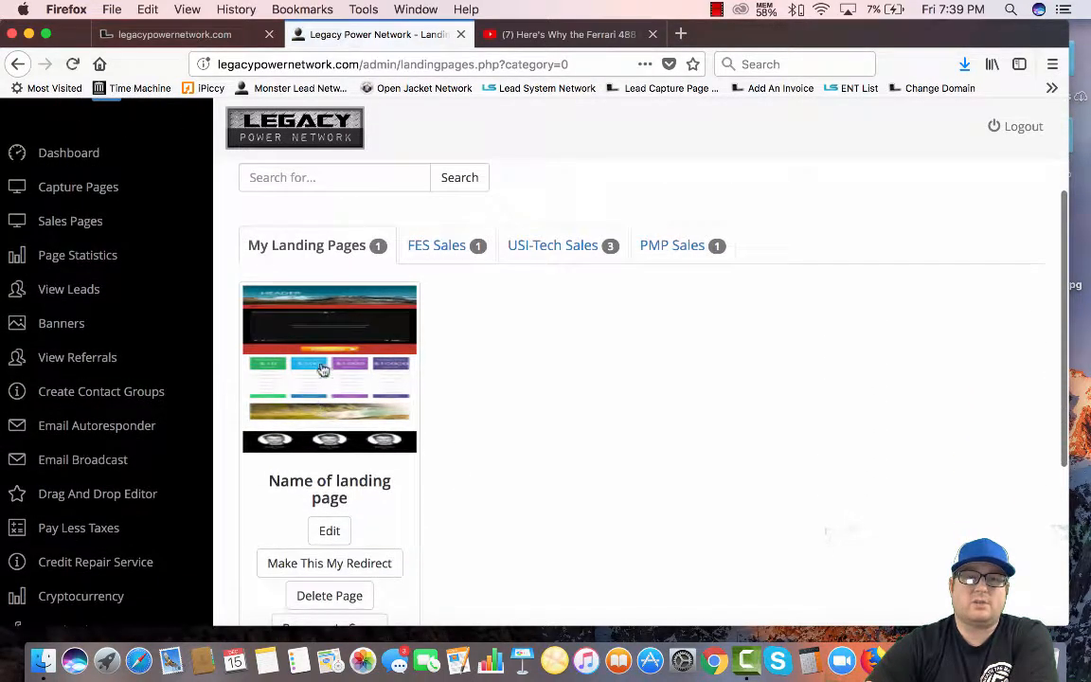
{"action": "left_click", "coordinate": [336, 348]}
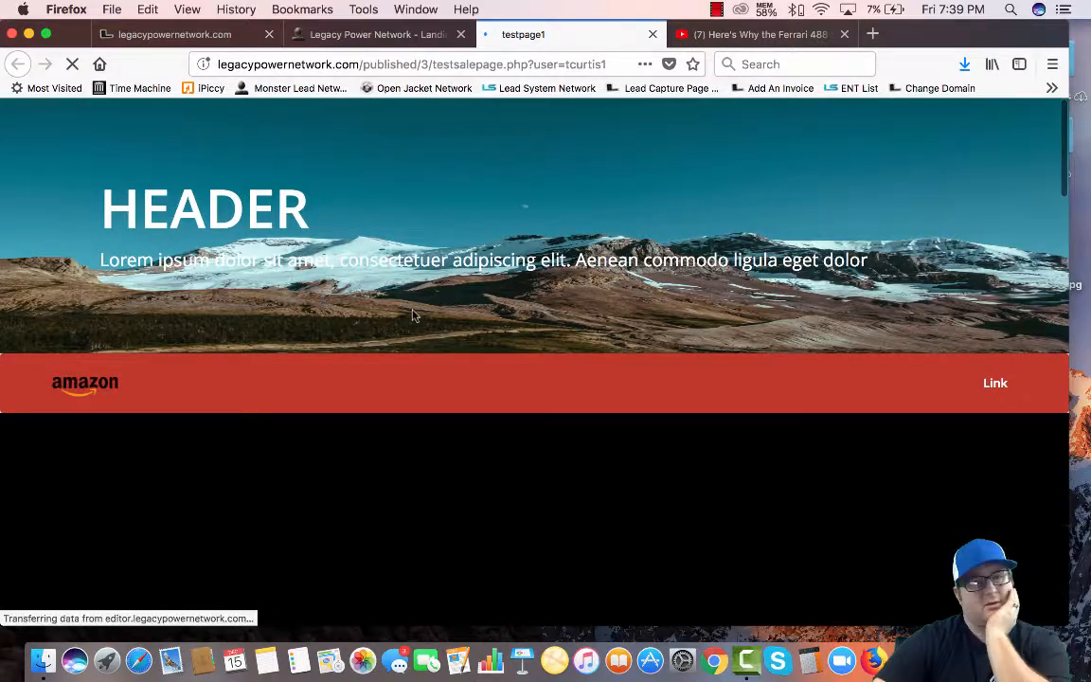
Copy the live testsalepage.php web address, then close that tab
{"action": "scroll", "coordinate": [386, 320], "scroll_direction": "down", "scroll_amount": 1}
{"action": "scroll", "coordinate": [387, 320], "scroll_direction": "down", "scroll_amount": 20}
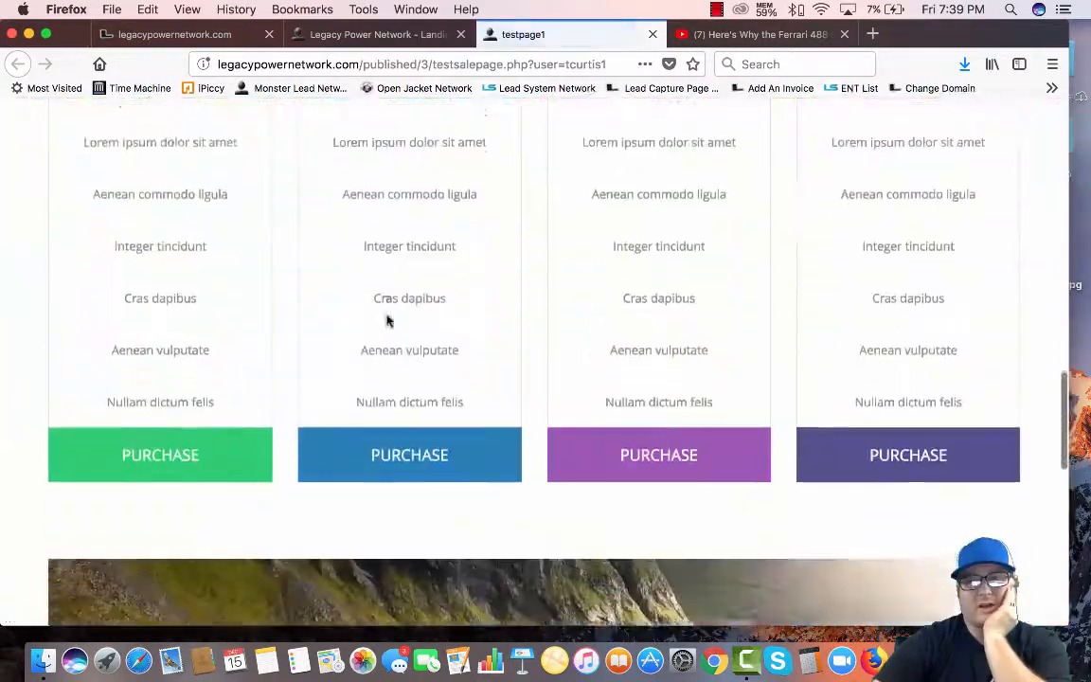
{"action": "scroll", "coordinate": [387, 320], "scroll_direction": "down", "scroll_amount": 4}
{"action": "scroll", "coordinate": [386, 320], "scroll_direction": "up", "scroll_amount": 20}
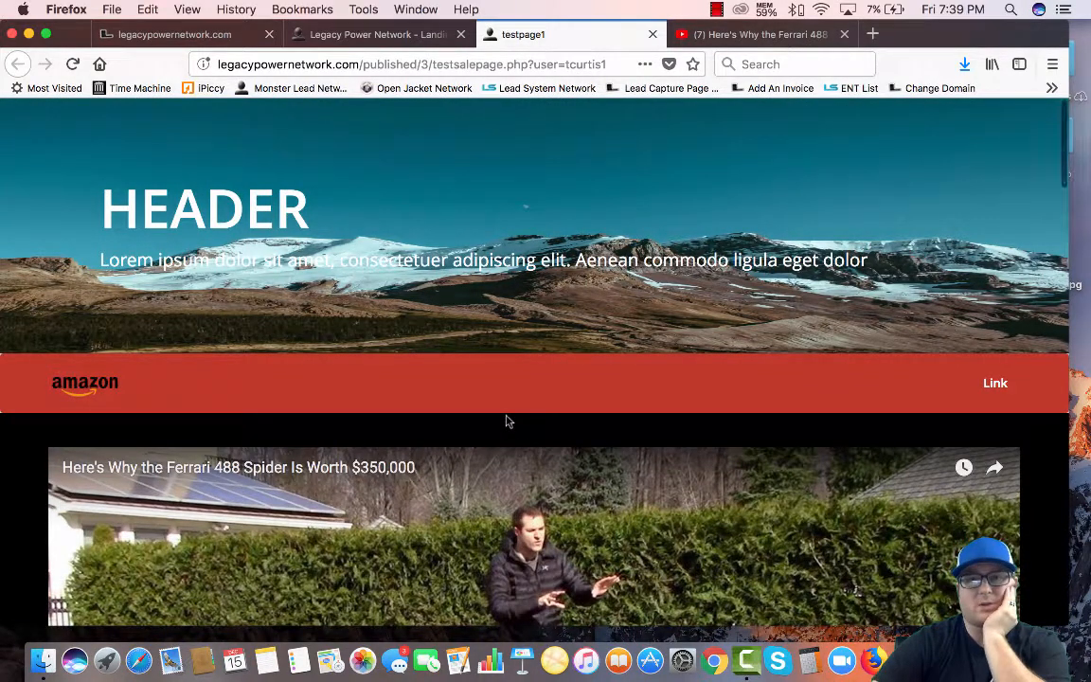
{"action": "left_click", "coordinate": [449, 62]}
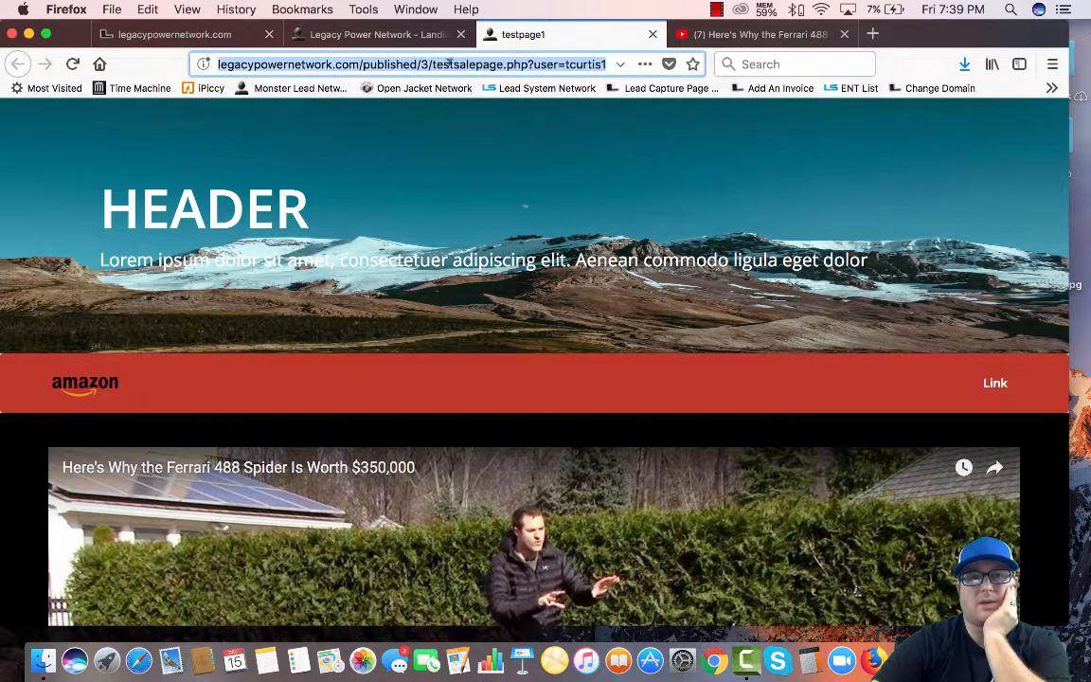
{"action": "right_click", "coordinate": [418, 63]}
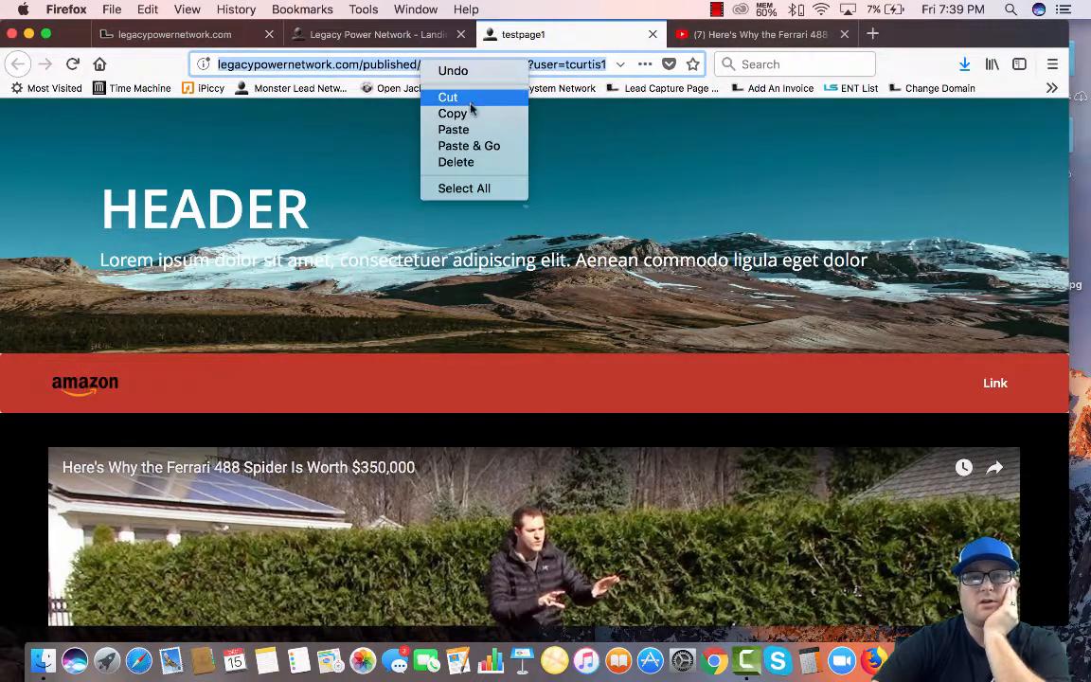
{"action": "left_click", "coordinate": [463, 112]}
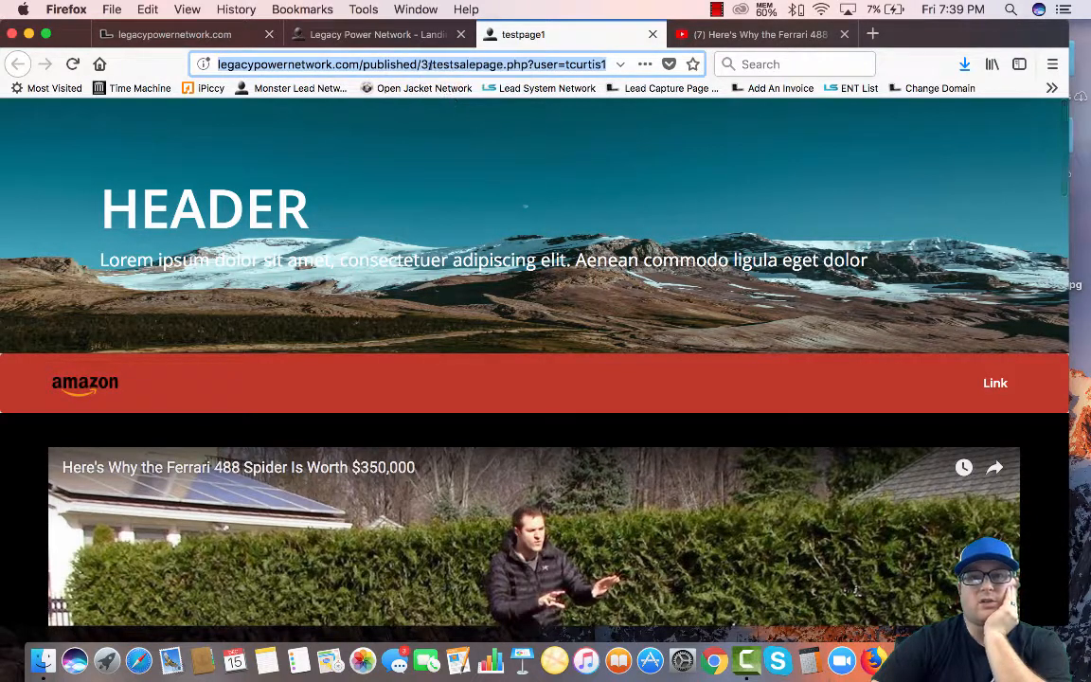
{"action": "left_click", "coordinate": [653, 34]}
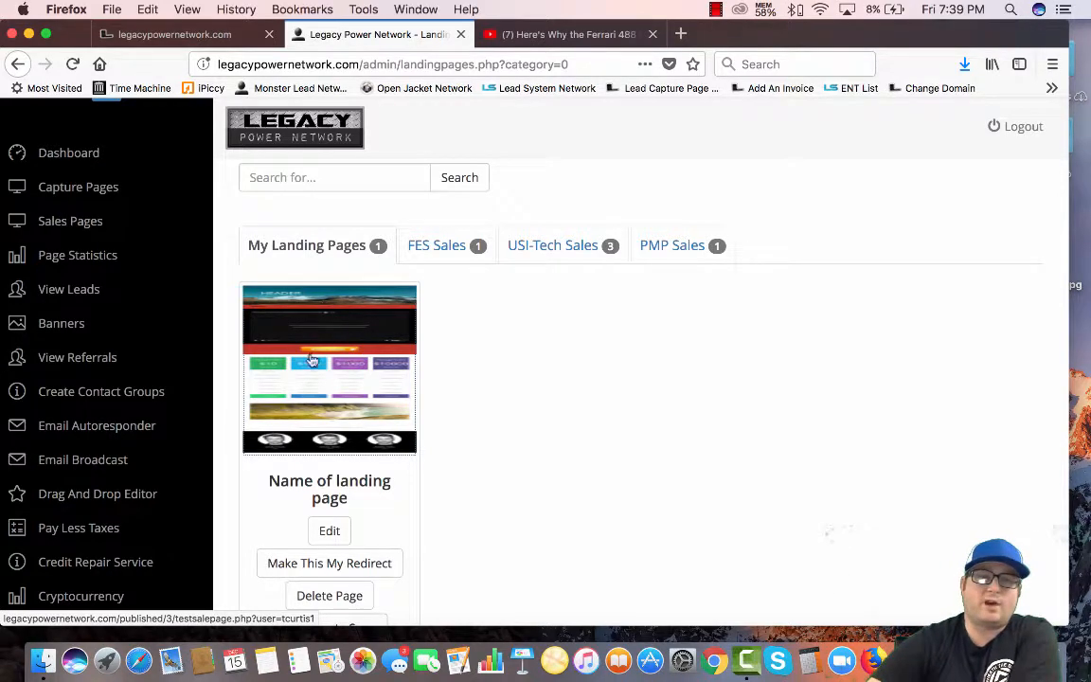
Open the Birthday Party capture page's settings, keeping Birthday Party as the contact group
{"action": "scroll", "coordinate": [349, 369], "scroll_direction": "up", "scroll_amount": 3}
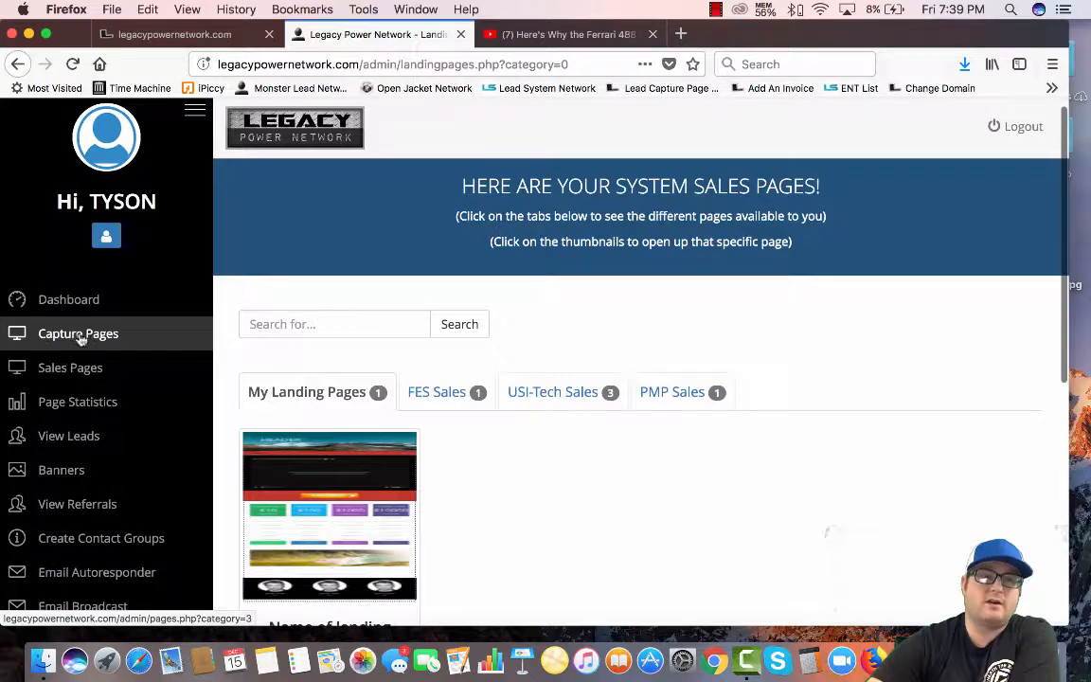
{"action": "left_click", "coordinate": [82, 337]}
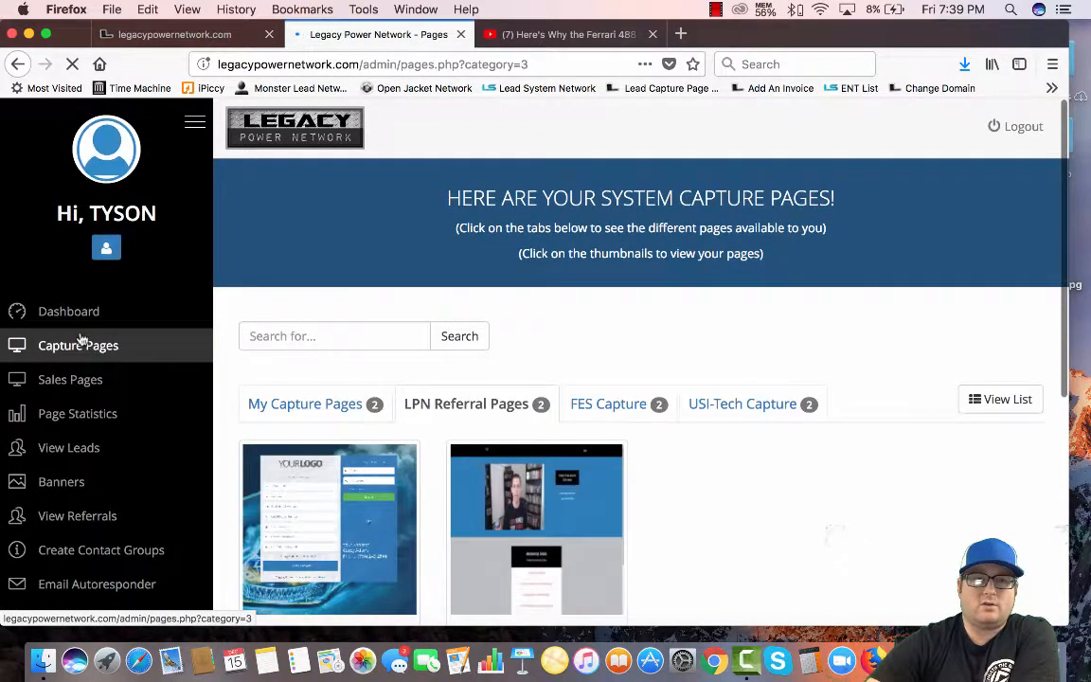
{"action": "scroll", "coordinate": [333, 360], "scroll_direction": "down", "scroll_amount": 2}
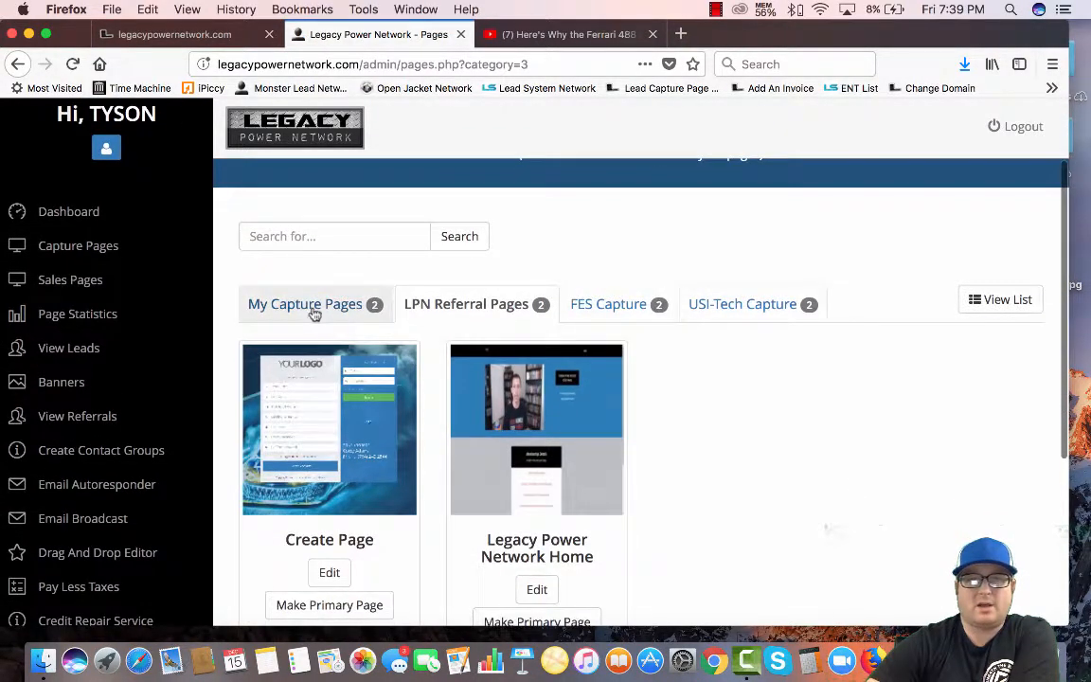
{"action": "left_click", "coordinate": [313, 311]}
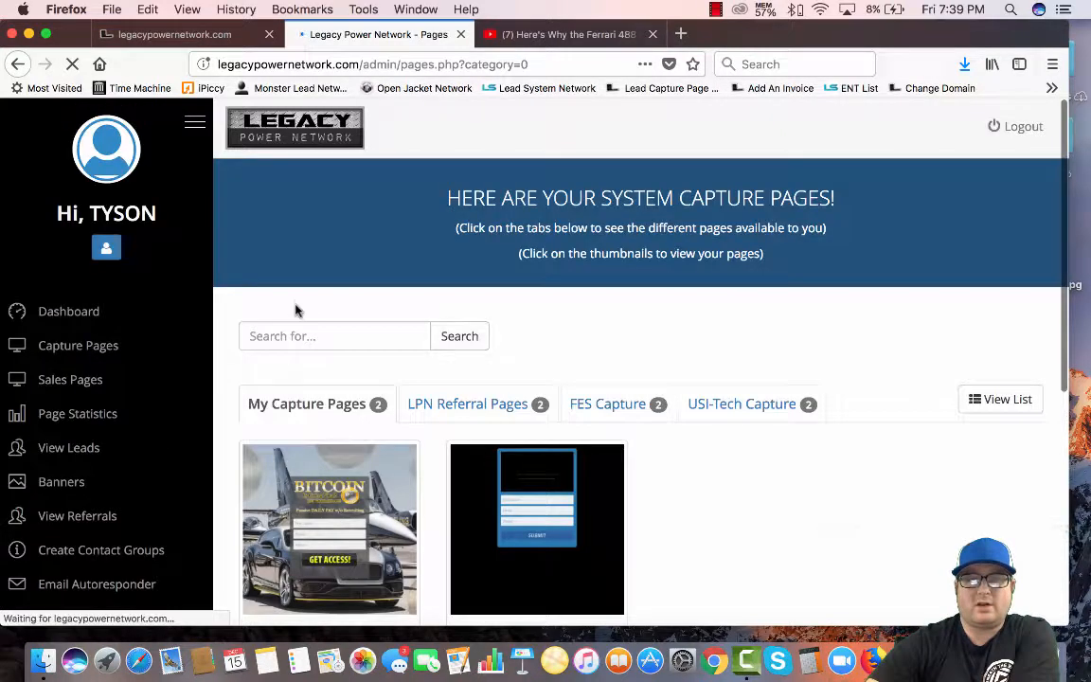
{"action": "scroll", "coordinate": [426, 398], "scroll_direction": "down", "scroll_amount": 3}
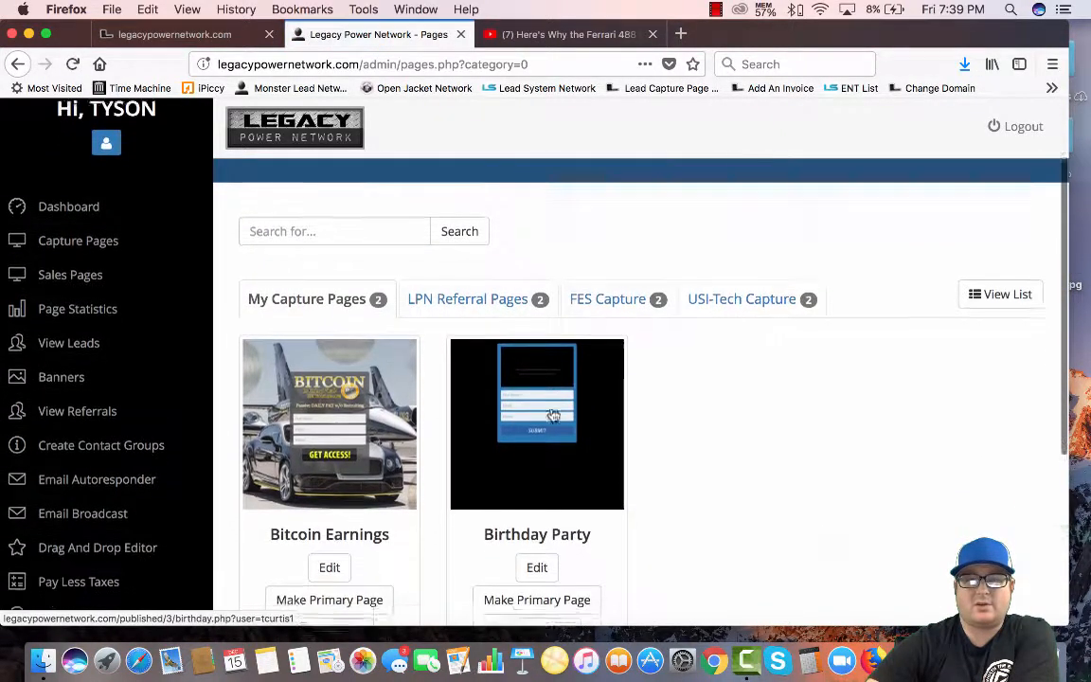
{"action": "scroll", "coordinate": [553, 415], "scroll_direction": "down", "scroll_amount": 3}
{"action": "left_click", "coordinate": [546, 410]}
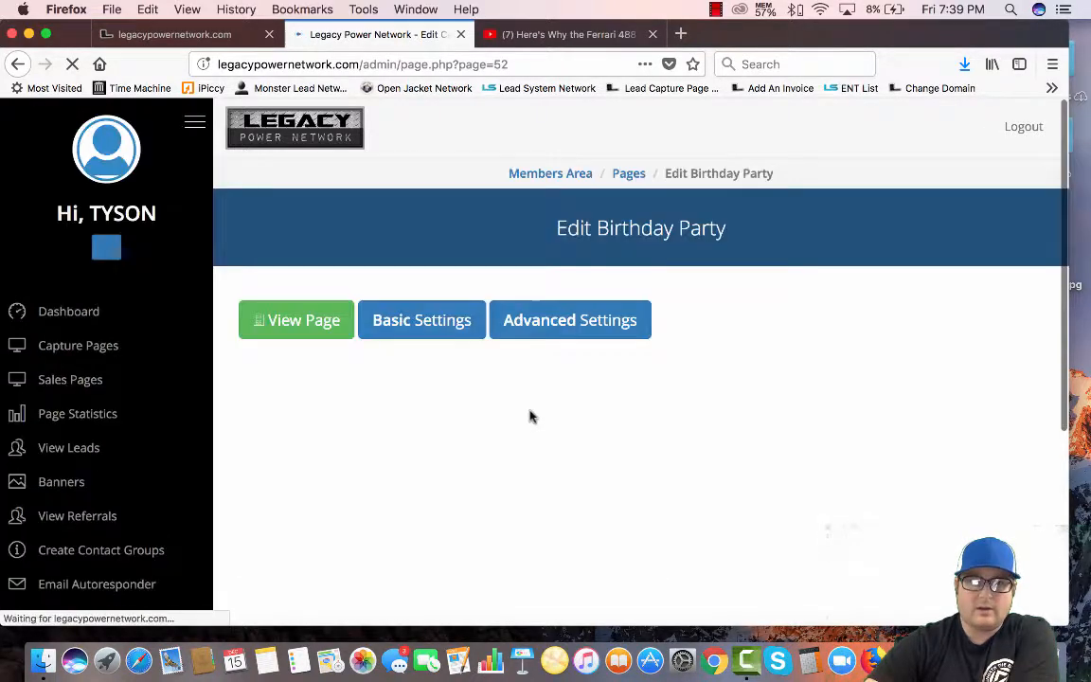
{"action": "left_click", "coordinate": [428, 324]}
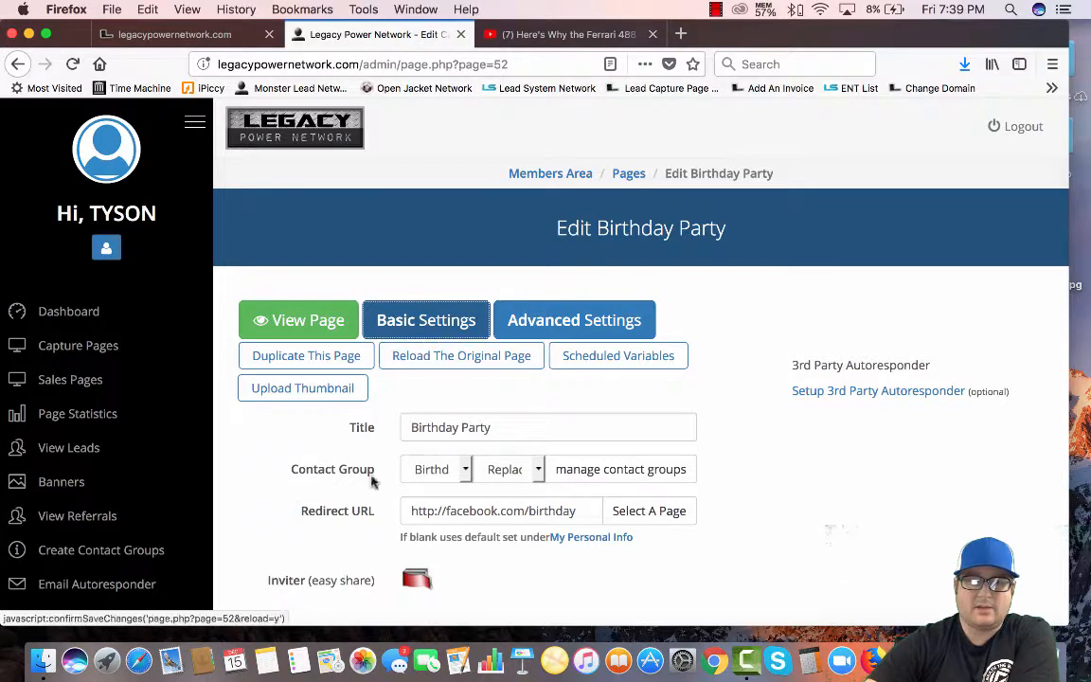
{"action": "scroll", "coordinate": [231, 468], "scroll_direction": "down", "scroll_amount": 2}
{"action": "left_click", "coordinate": [465, 418]}
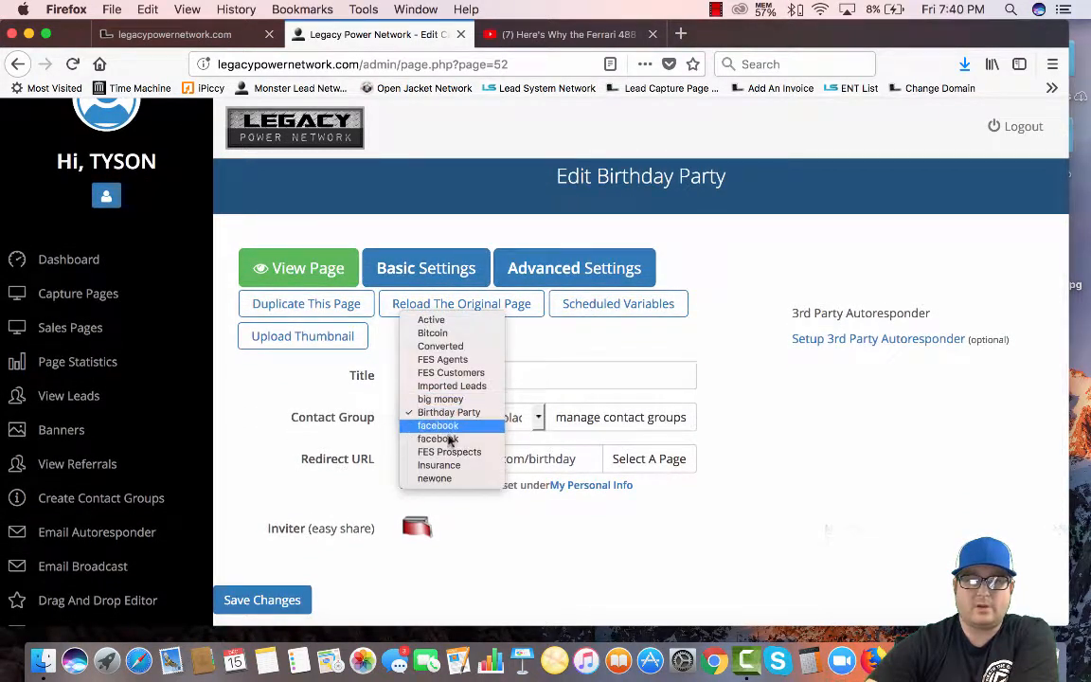
{"action": "left_click", "coordinate": [440, 412]}
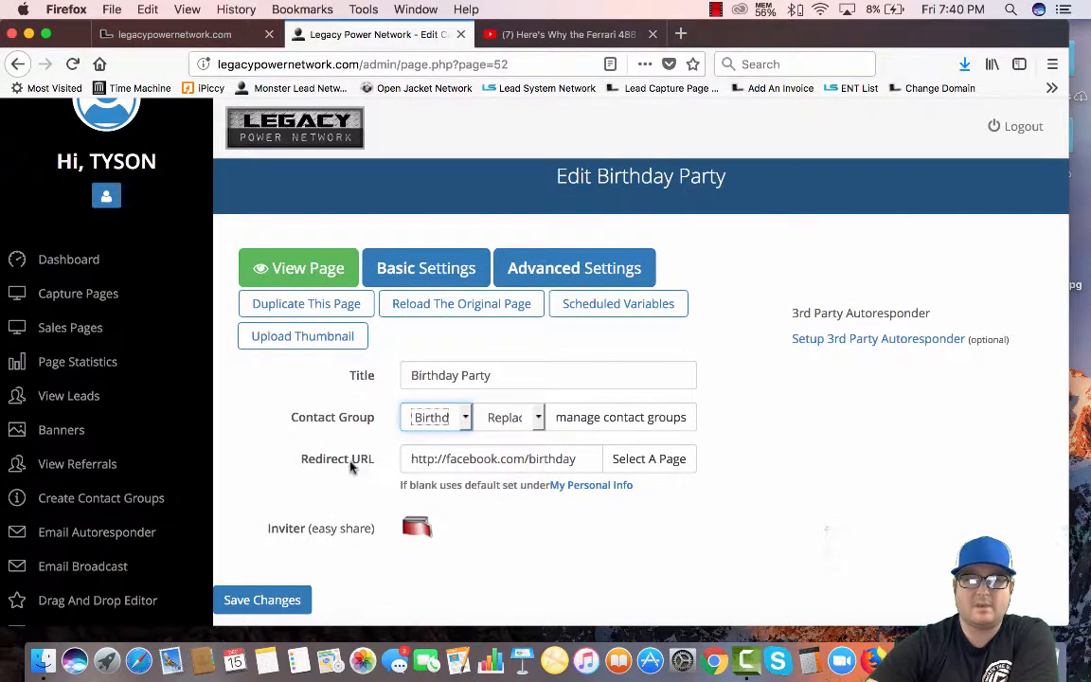
Replace the Facebook redirect URL with the testsalepage.php link and save the changes
{"action": "left_click_drag", "start_coordinate": [470, 458], "coordinate": [600, 460]}
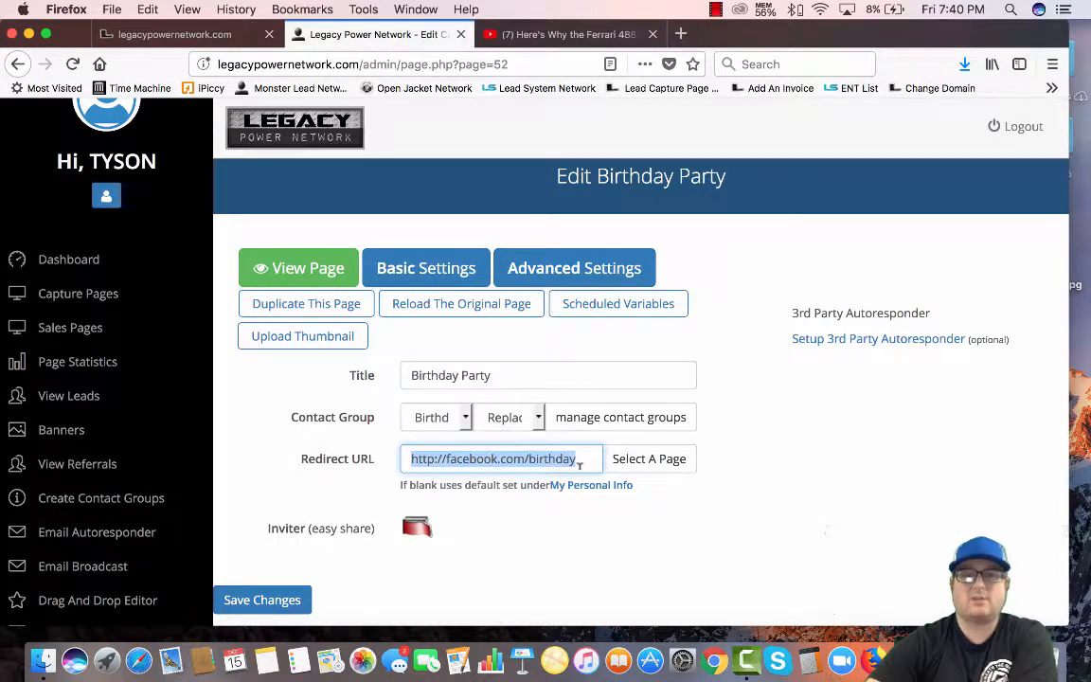
{"action": "key", "text": "super+v"}
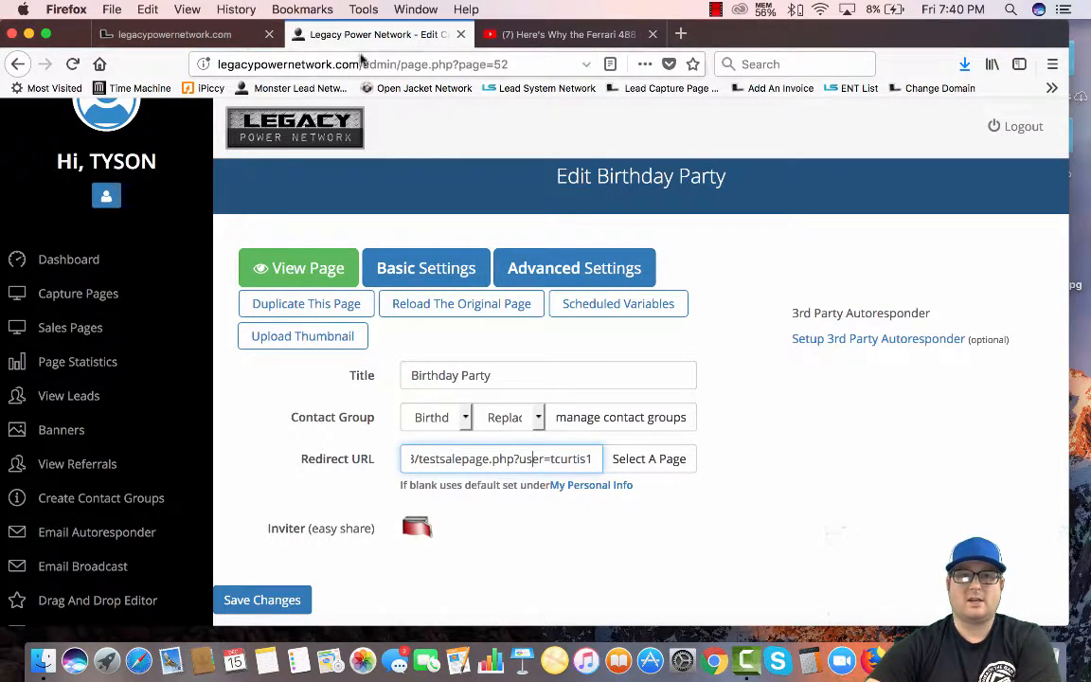
{"action": "scroll", "coordinate": [485, 458], "scroll_direction": "left", "scroll_amount": 5}
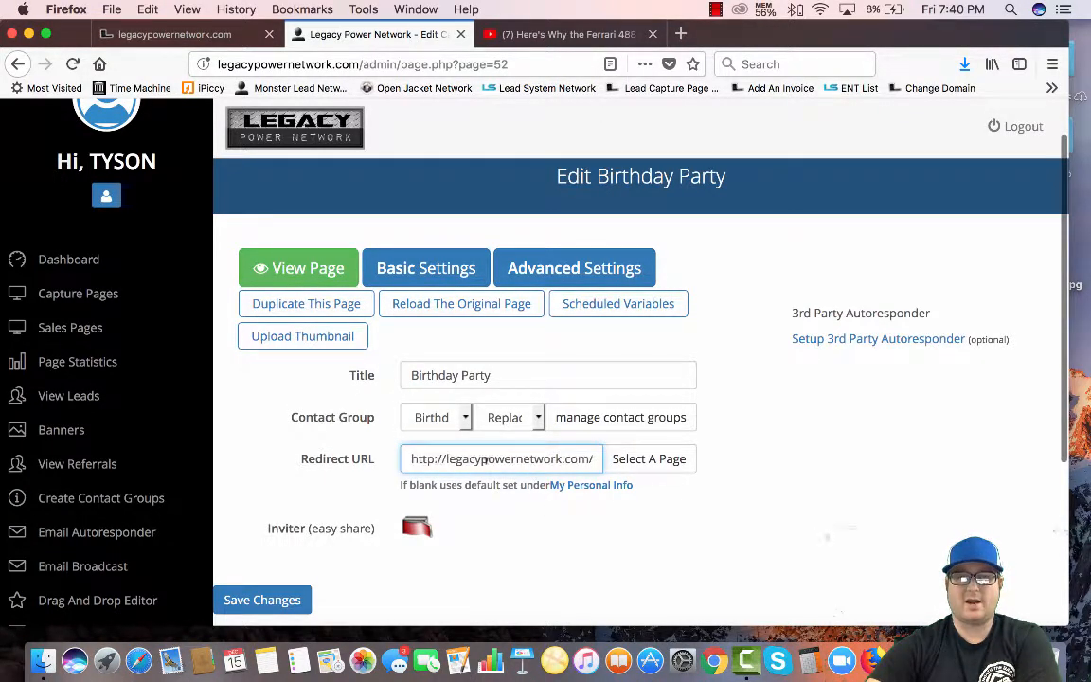
{"action": "scroll", "coordinate": [557, 458], "scroll_direction": "right", "scroll_amount": 5}
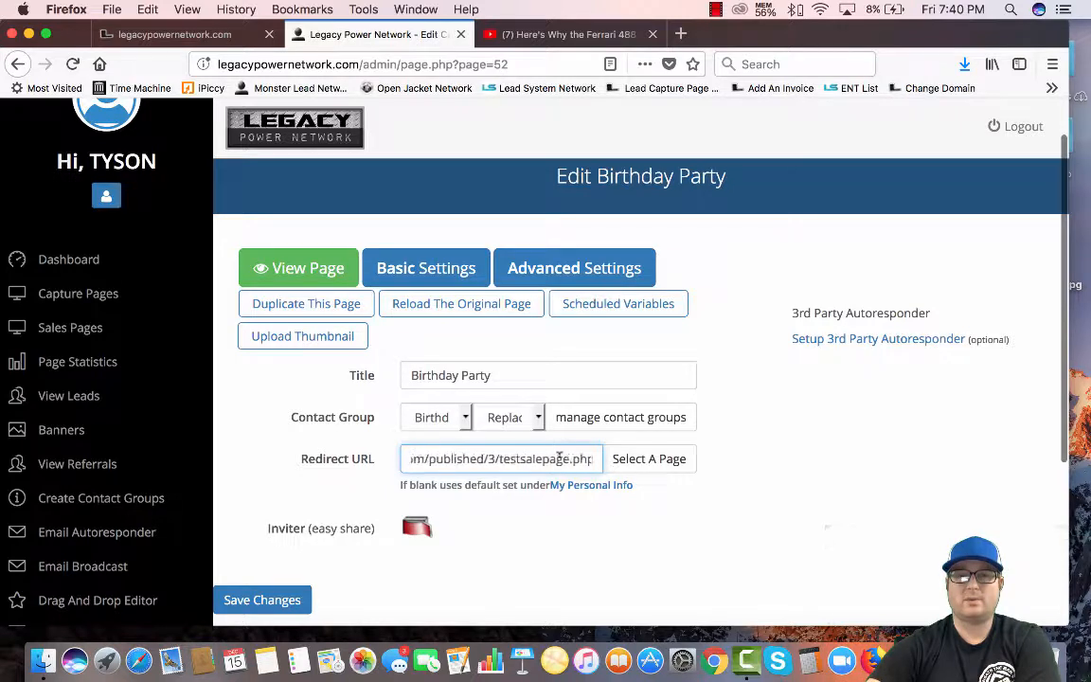
{"action": "scroll", "coordinate": [556, 458], "scroll_direction": "right", "scroll_amount": 2}
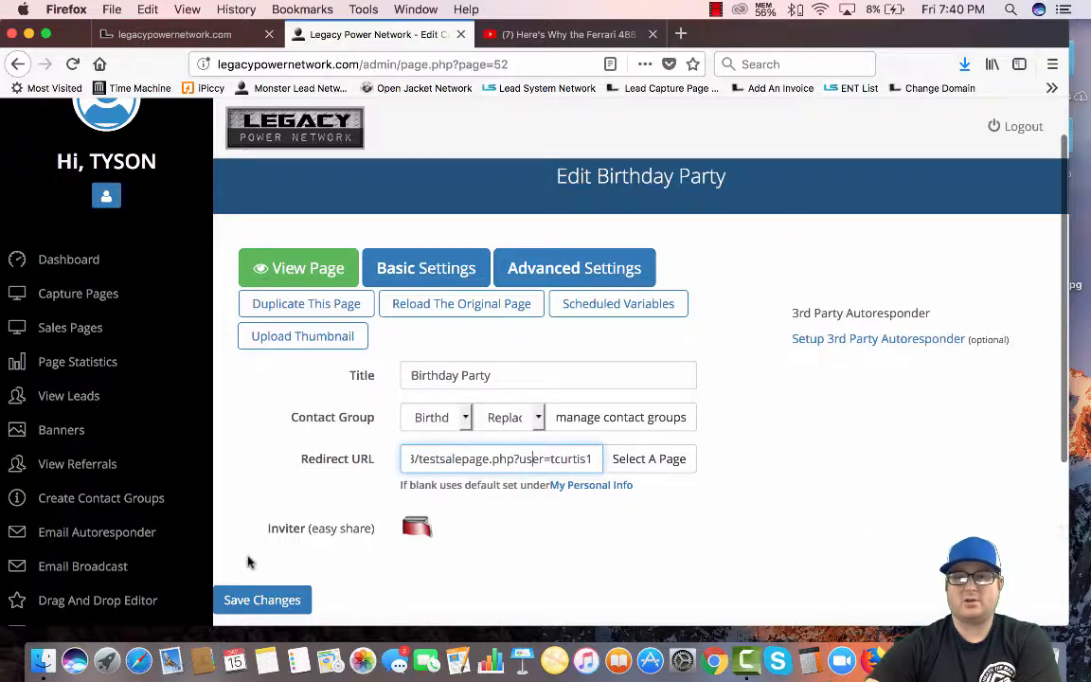
{"action": "scroll", "coordinate": [248, 562], "scroll_direction": "down", "scroll_amount": 1}
{"action": "left_click", "coordinate": [275, 600]}
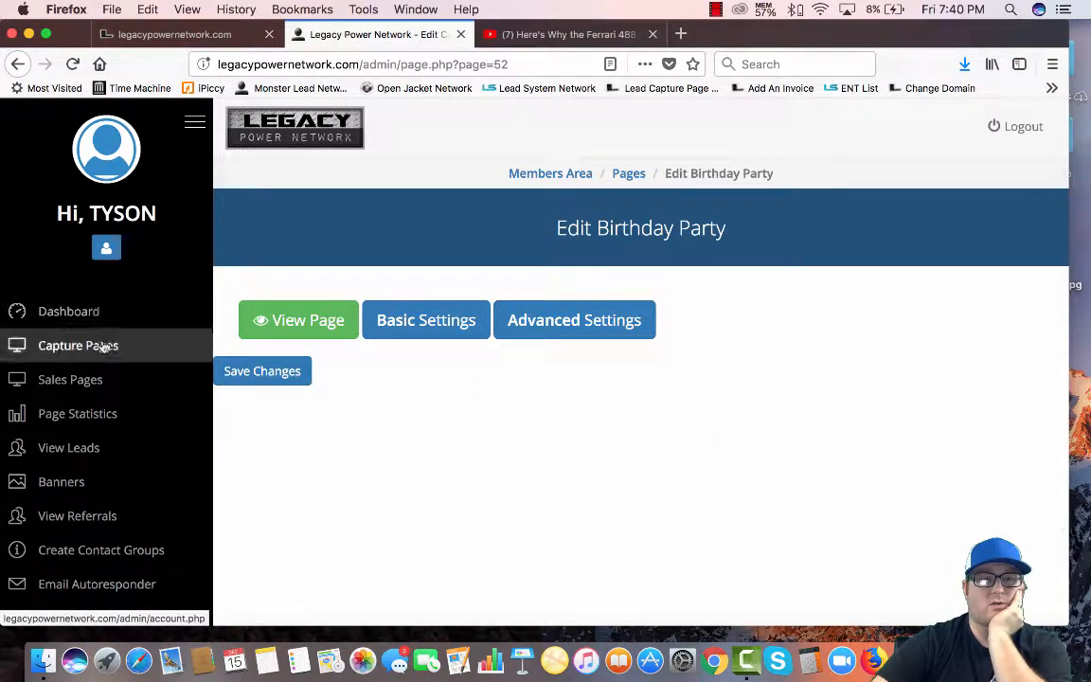
{"action": "left_click", "coordinate": [71, 347]}
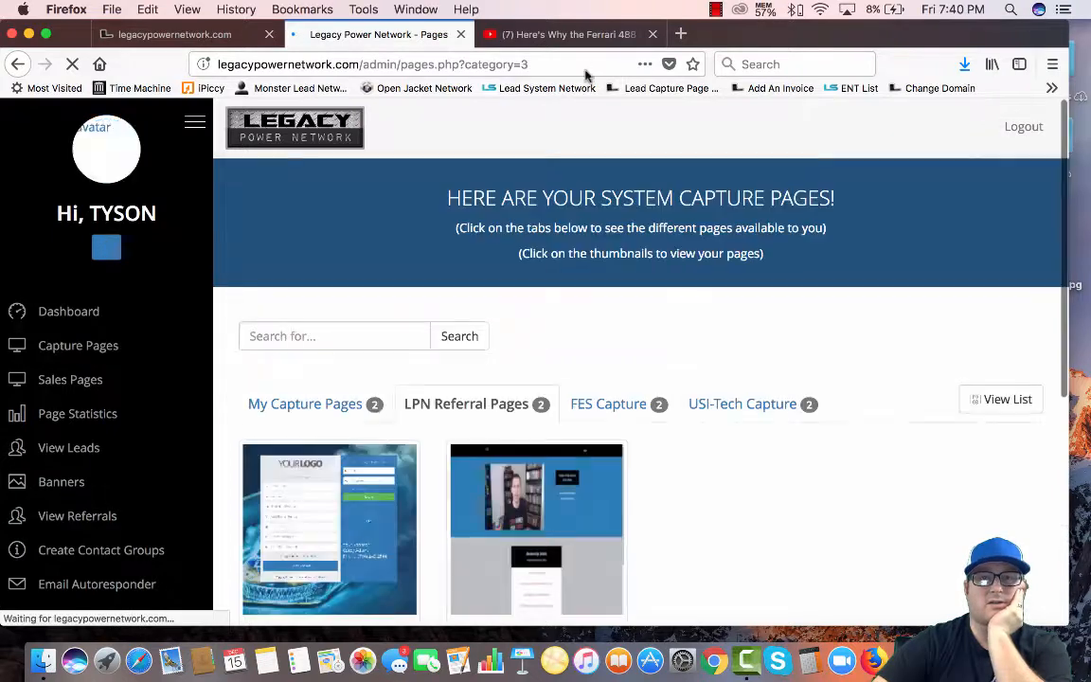
Open the live Birthday Party page from My Capture Pages and reload it
{"action": "left_click", "coordinate": [653, 34]}
{"action": "scroll", "coordinate": [288, 338], "scroll_direction": "down", "scroll_amount": 2}
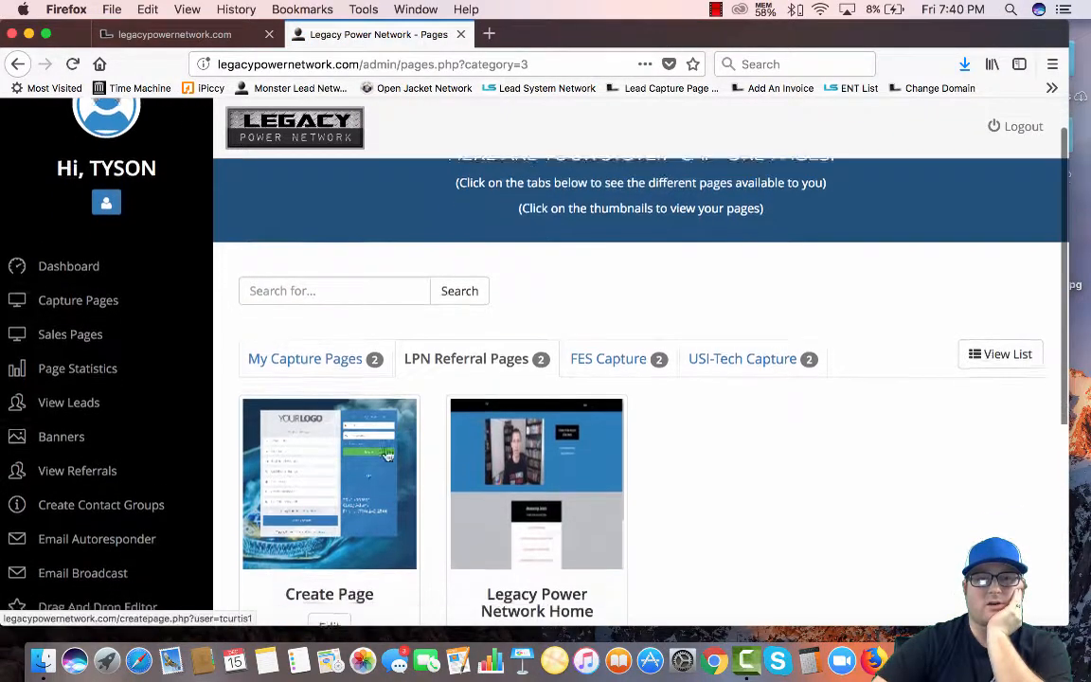
{"action": "left_click", "coordinate": [289, 338]}
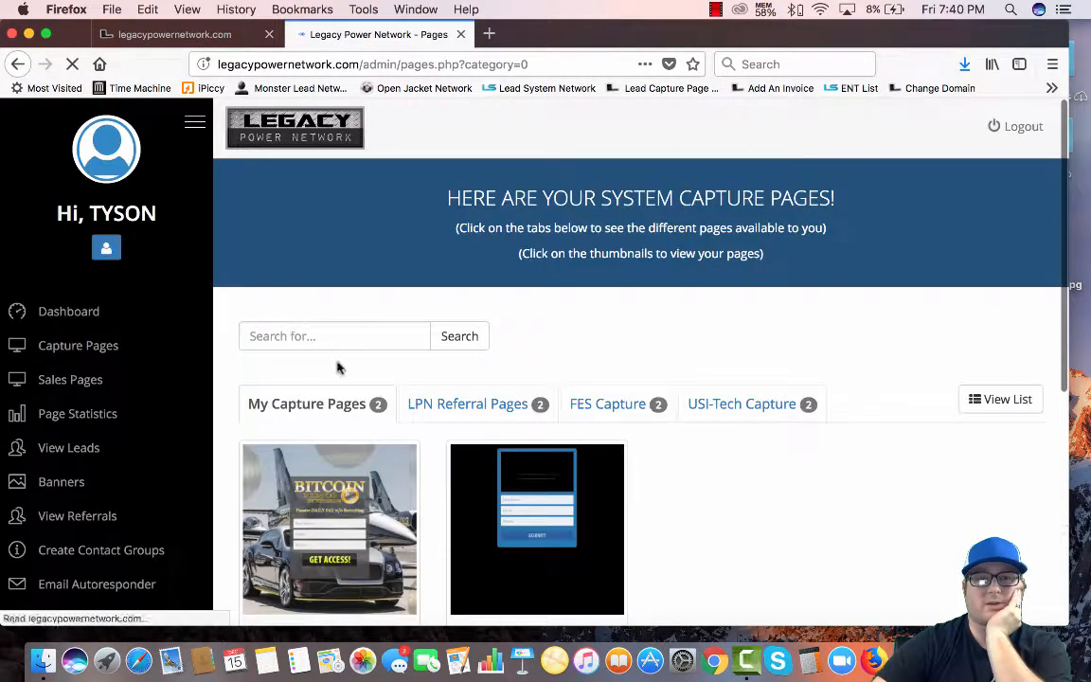
{"action": "scroll", "coordinate": [723, 446], "scroll_direction": "down", "scroll_amount": 3}
{"action": "scroll", "coordinate": [723, 445], "scroll_direction": "down", "scroll_amount": 3}
{"action": "left_click", "coordinate": [536, 516]}
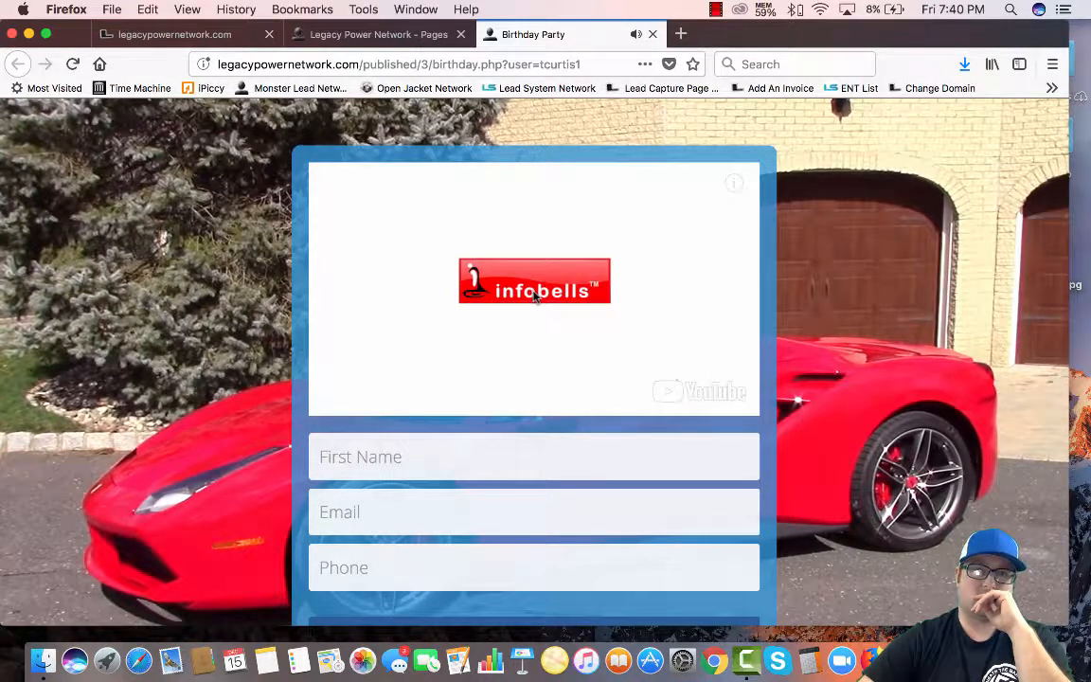
{"action": "left_click", "coordinate": [72, 64]}
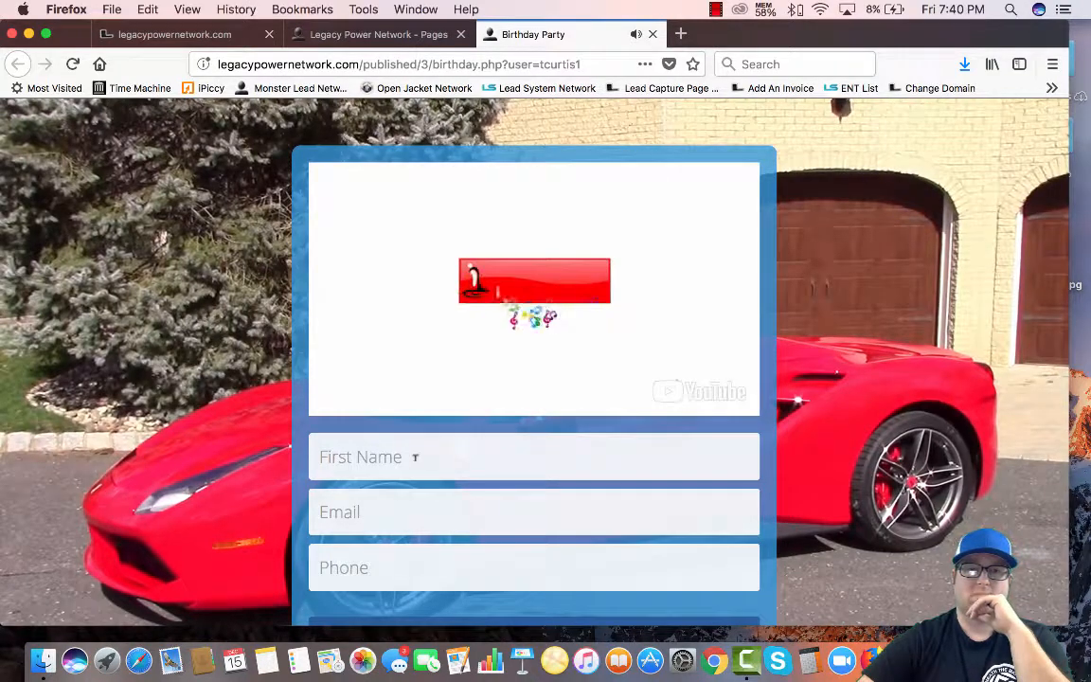
{"action": "left_click", "coordinate": [415, 458]}
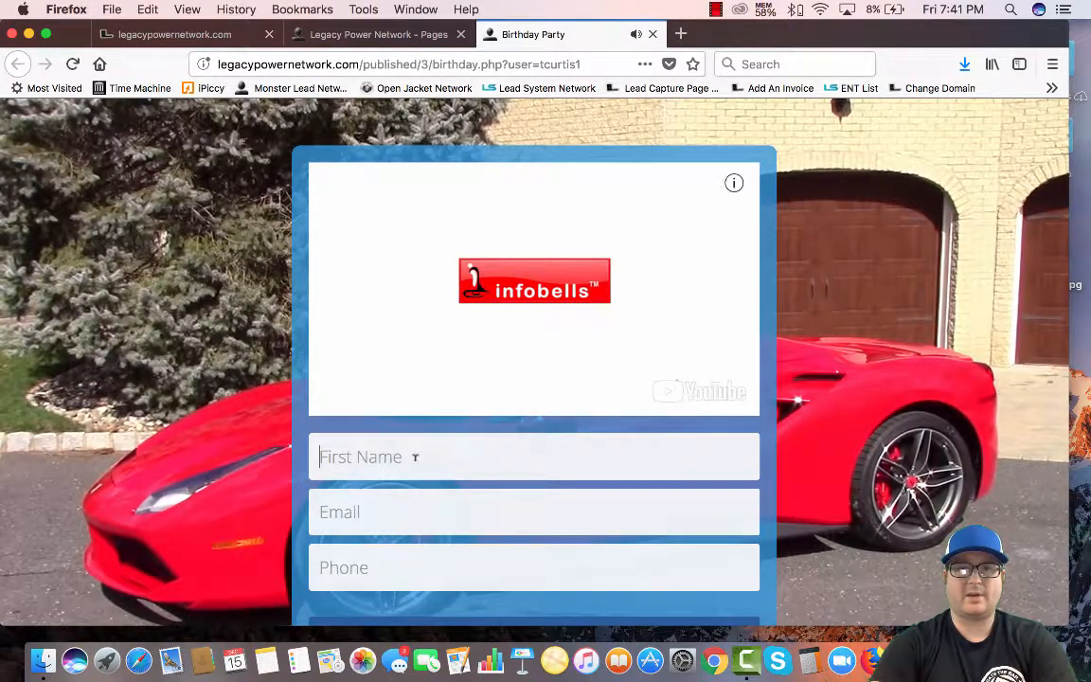
Enter a test first name, e-mail address and phone number, then submit the form
{"action": "type", "text": "to"}
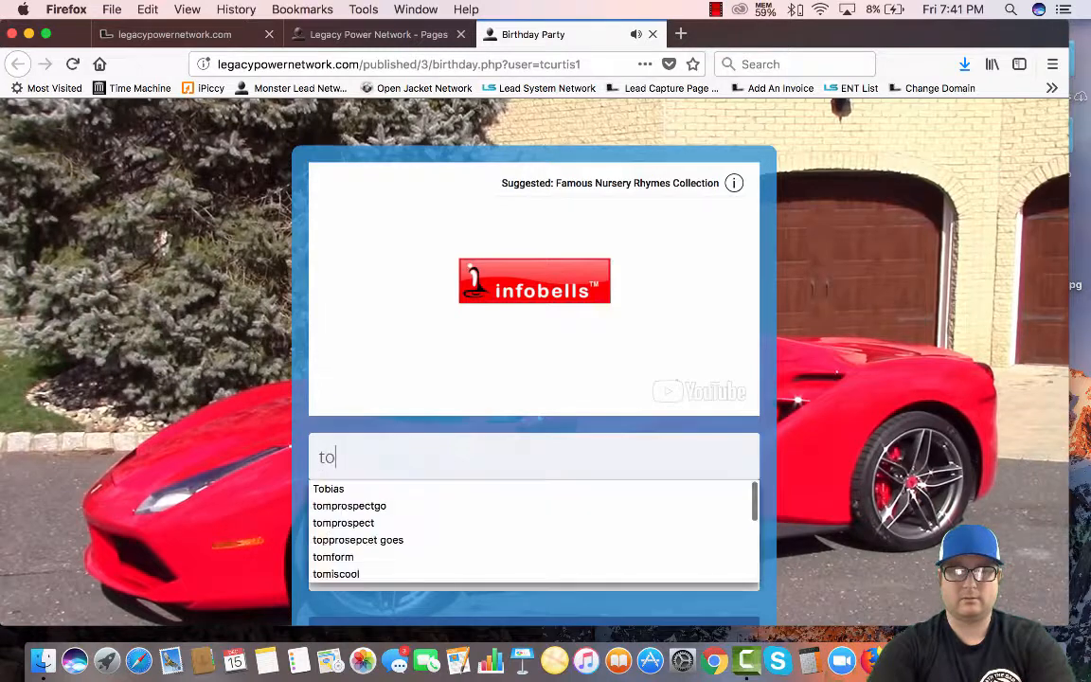
{"action": "type", "text": "mishere"}
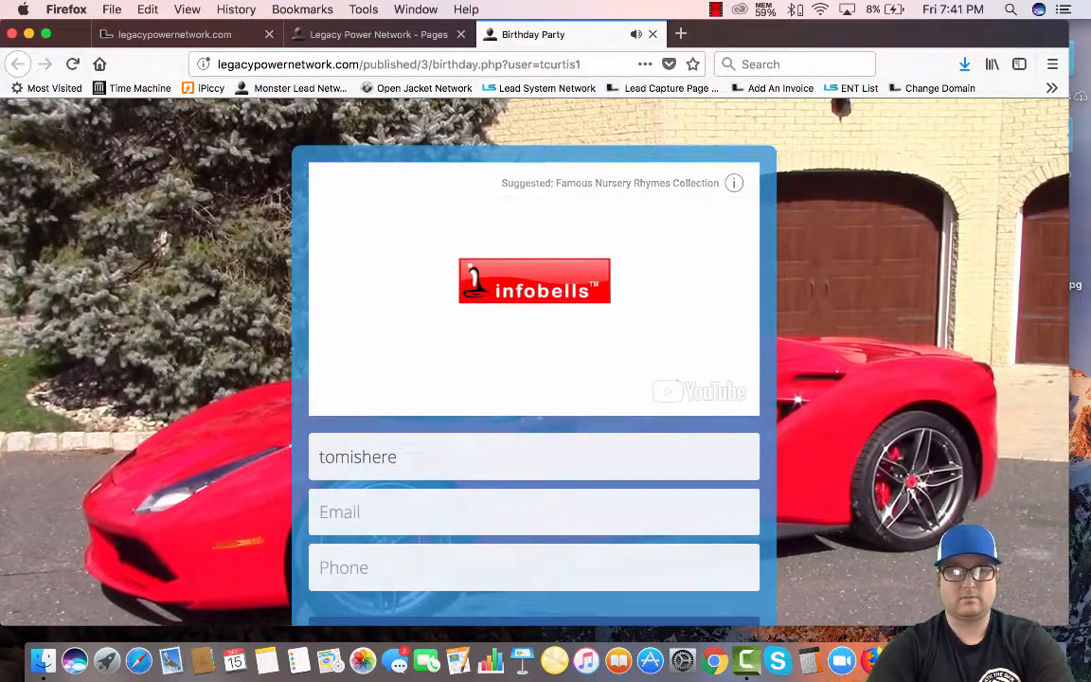
{"action": "key", "text": "Tab"}
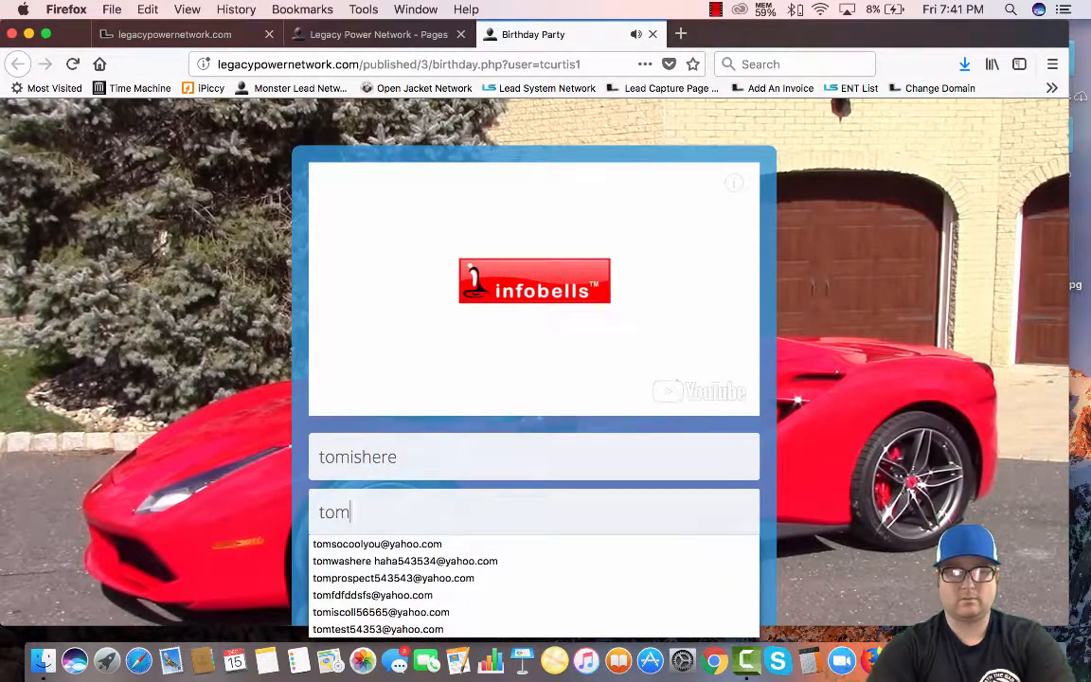
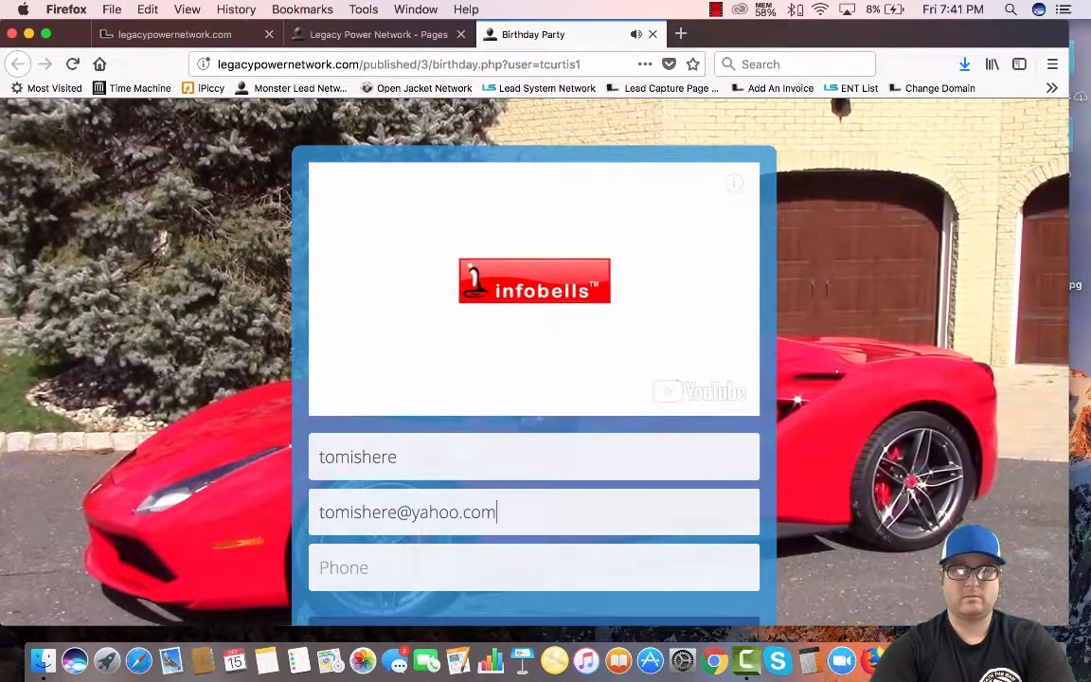
{"action": "key", "text": "Tab"}
{"action": "type", "text": "r4"}
{"action": "key", "text": "BackSpace"}
{"action": "key", "text": "BackSpace"}
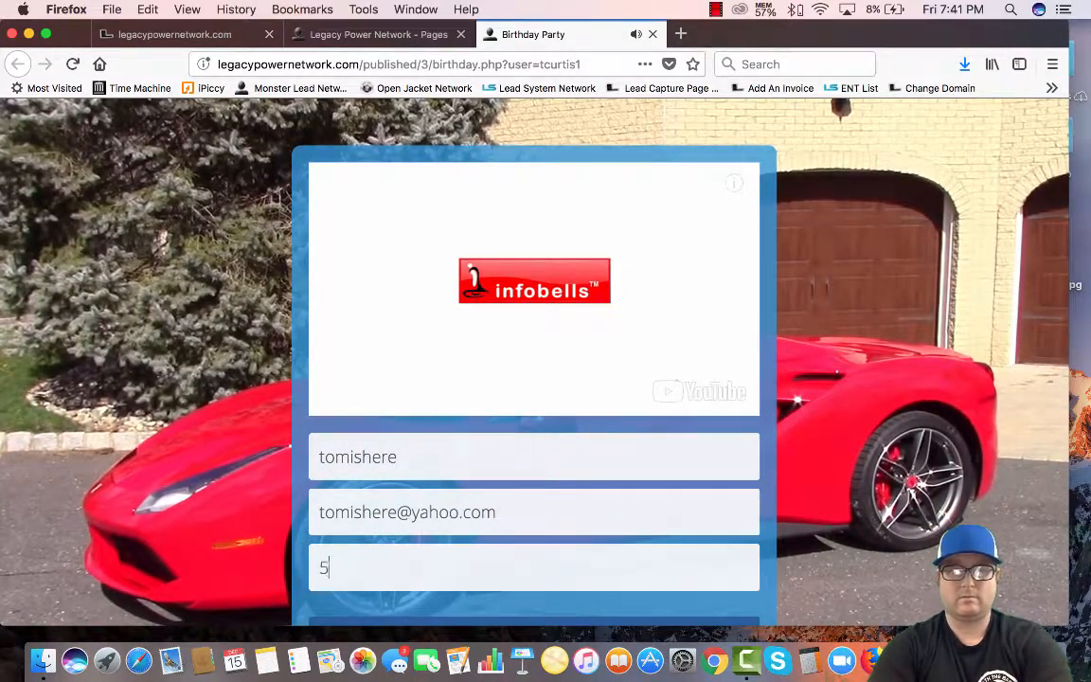
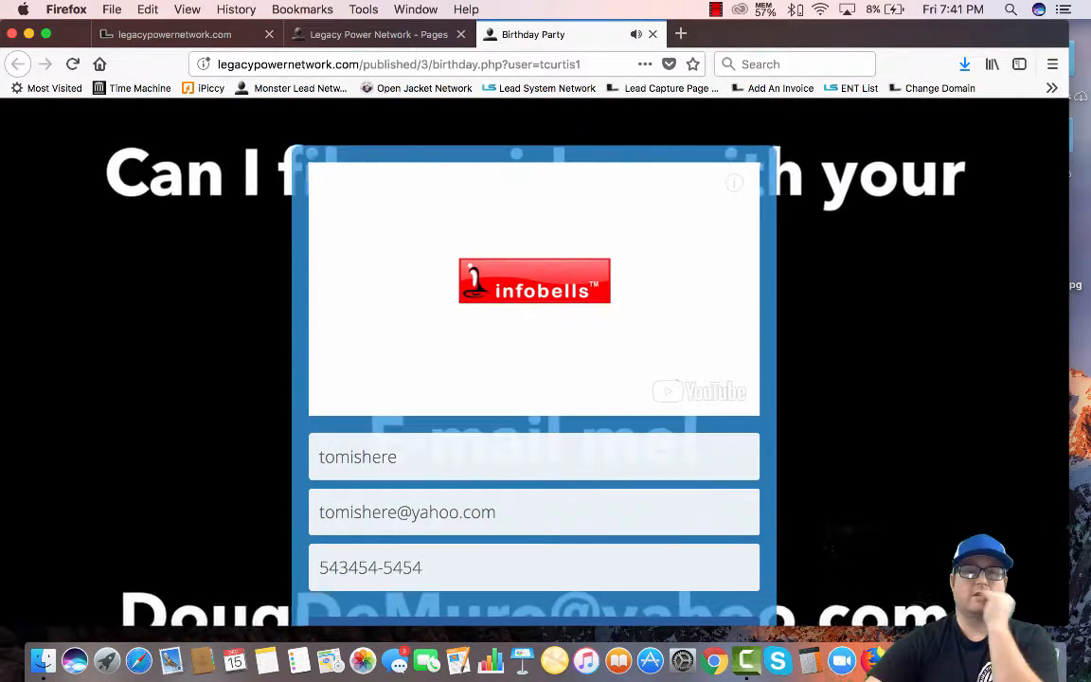
{"action": "scroll", "coordinate": [492, 341], "scroll_direction": "down", "scroll_amount": 3}
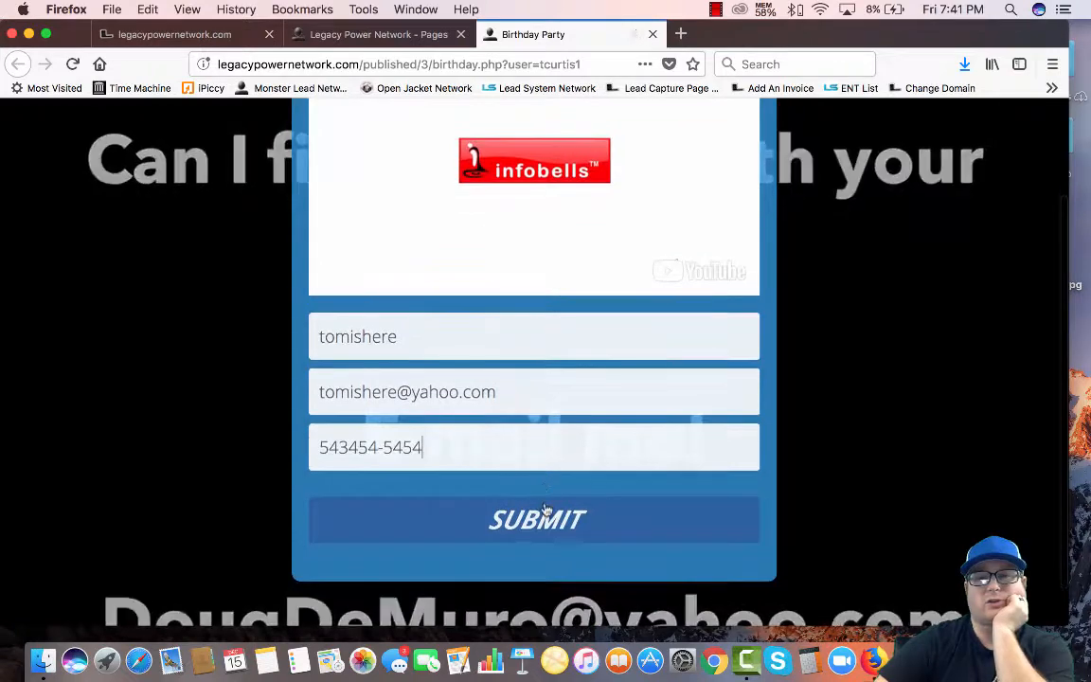
{"action": "left_click", "coordinate": [547, 523]}
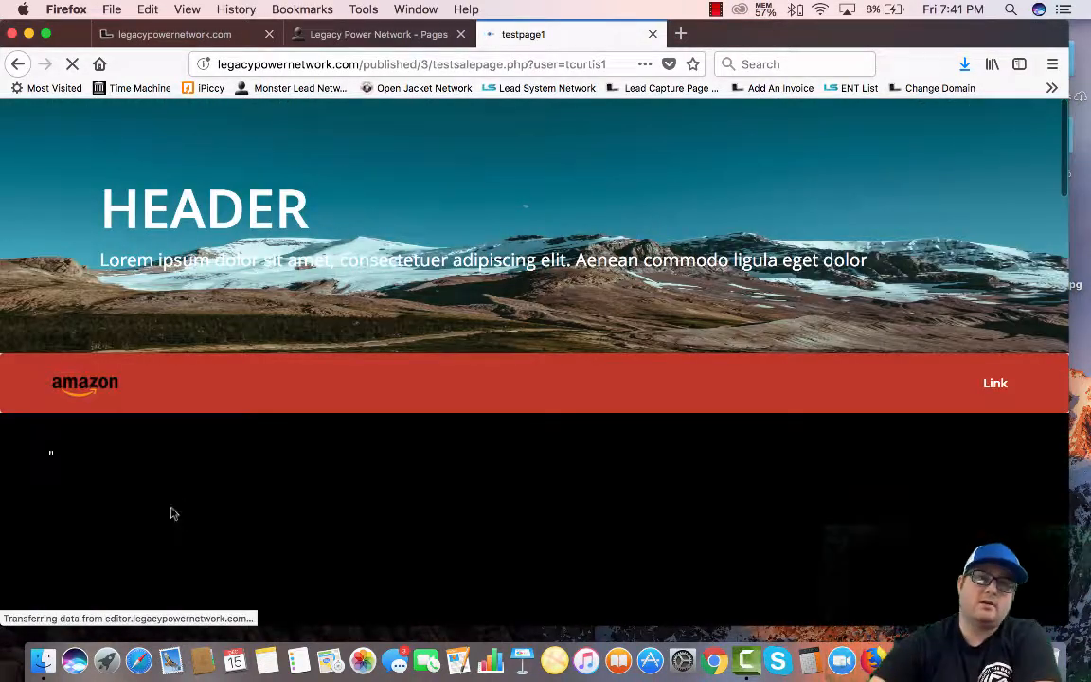
Review the testsalepage sales page and its JOIN NOW link, then return to the admin Pages tab
{"action": "scroll", "coordinate": [395, 224], "scroll_direction": "down", "scroll_amount": 2}
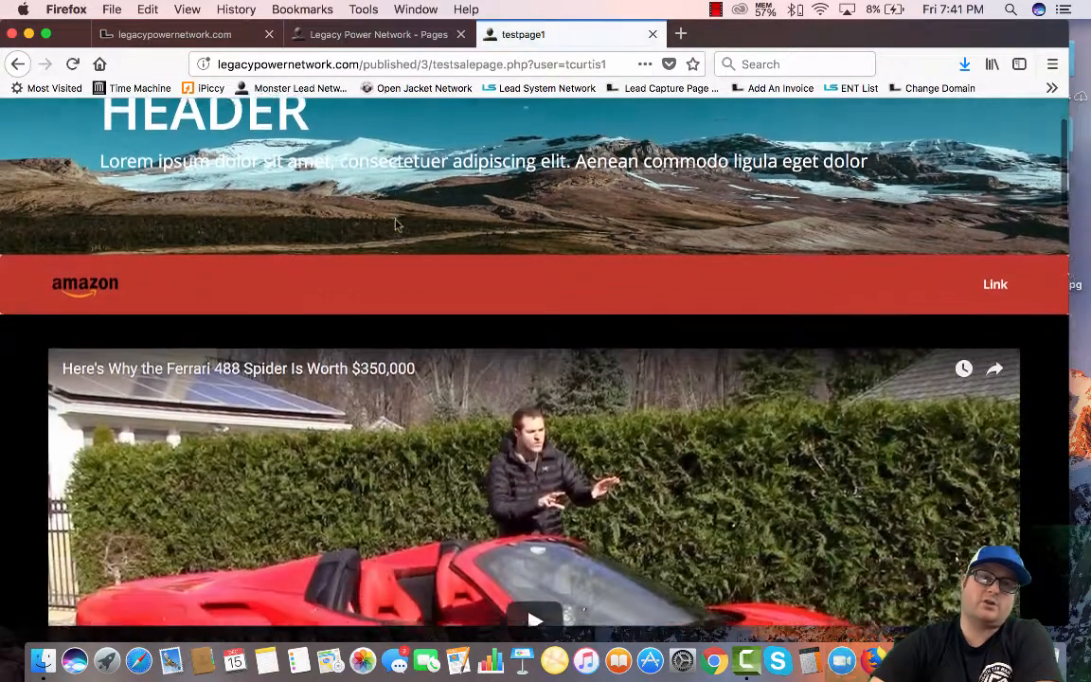
{"action": "scroll", "coordinate": [396, 224], "scroll_direction": "down", "scroll_amount": 3}
{"action": "scroll", "coordinate": [544, 371], "scroll_direction": "down", "scroll_amount": 10}
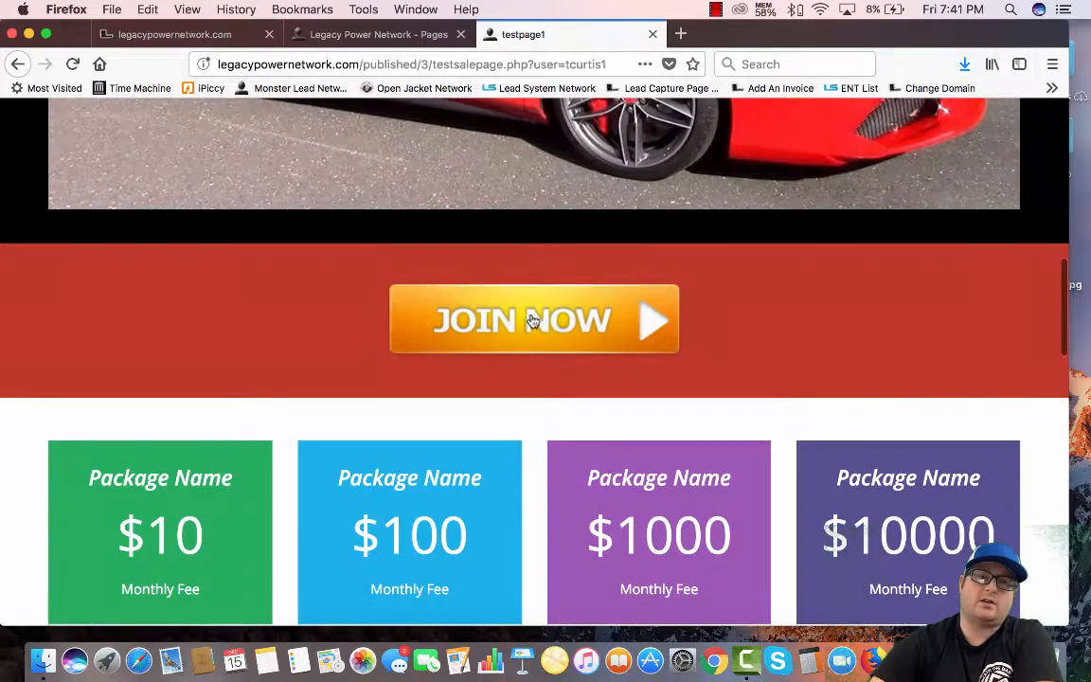
{"action": "left_click", "coordinate": [532, 321]}
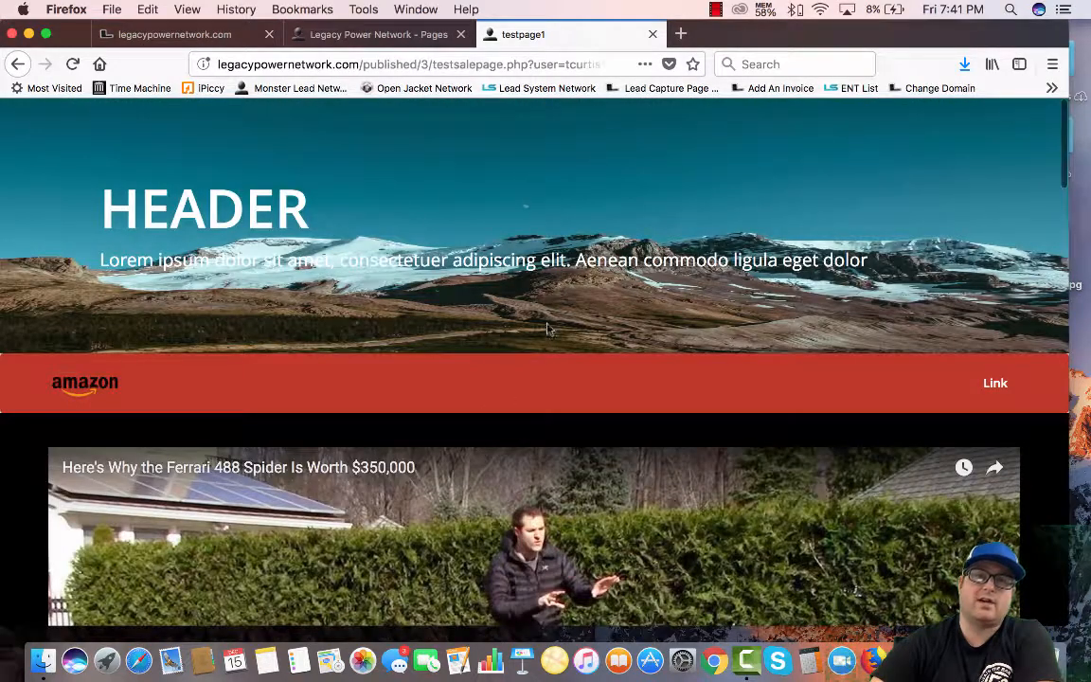
{"action": "scroll", "coordinate": [546, 329], "scroll_direction": "down", "scroll_amount": 20}
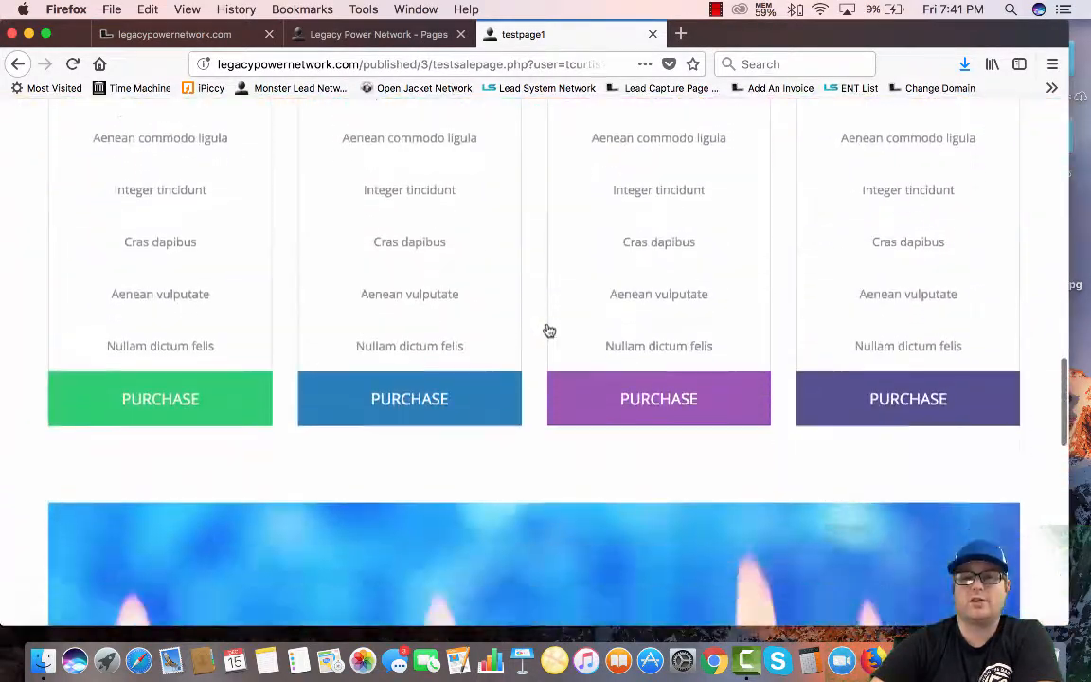
{"action": "scroll", "coordinate": [548, 329], "scroll_direction": "up", "scroll_amount": 15}
{"action": "scroll", "coordinate": [549, 329], "scroll_direction": "down", "scroll_amount": 3}
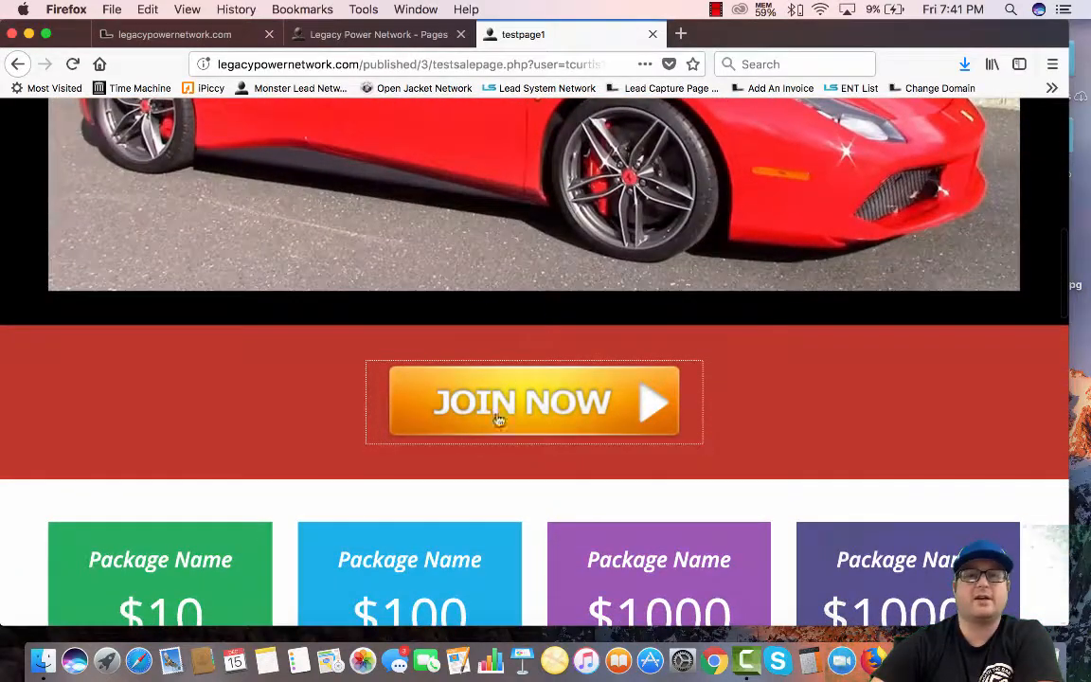
{"action": "scroll", "coordinate": [549, 417], "scroll_direction": "down", "scroll_amount": 15}
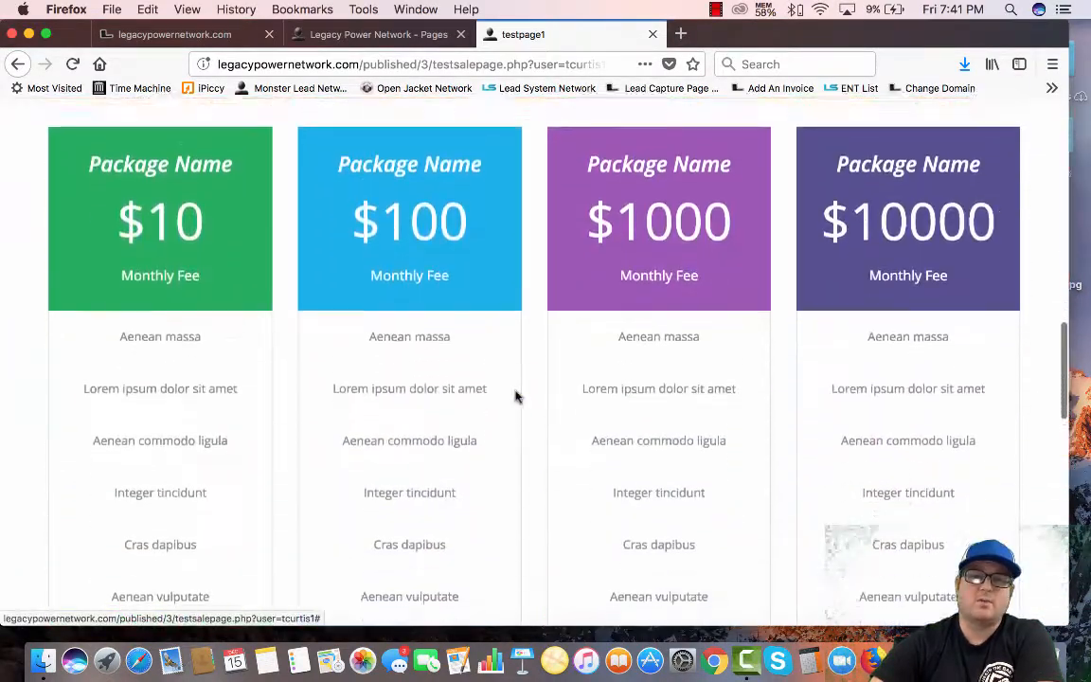
{"action": "scroll", "coordinate": [517, 396], "scroll_direction": "up", "scroll_amount": 20}
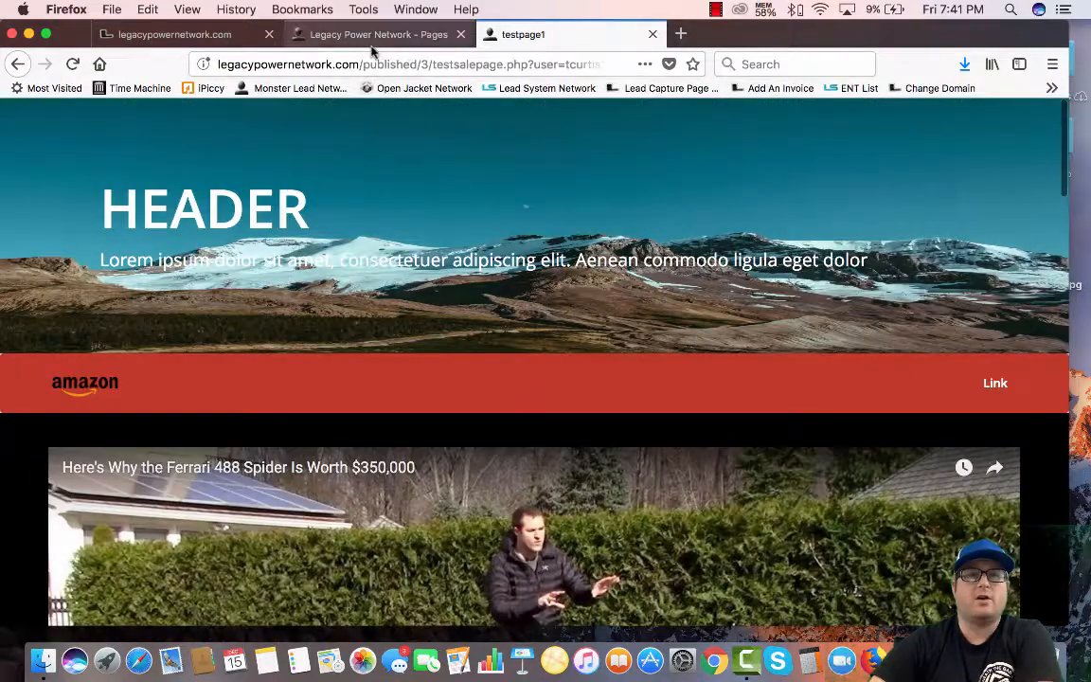
{"action": "left_click", "coordinate": [365, 34]}
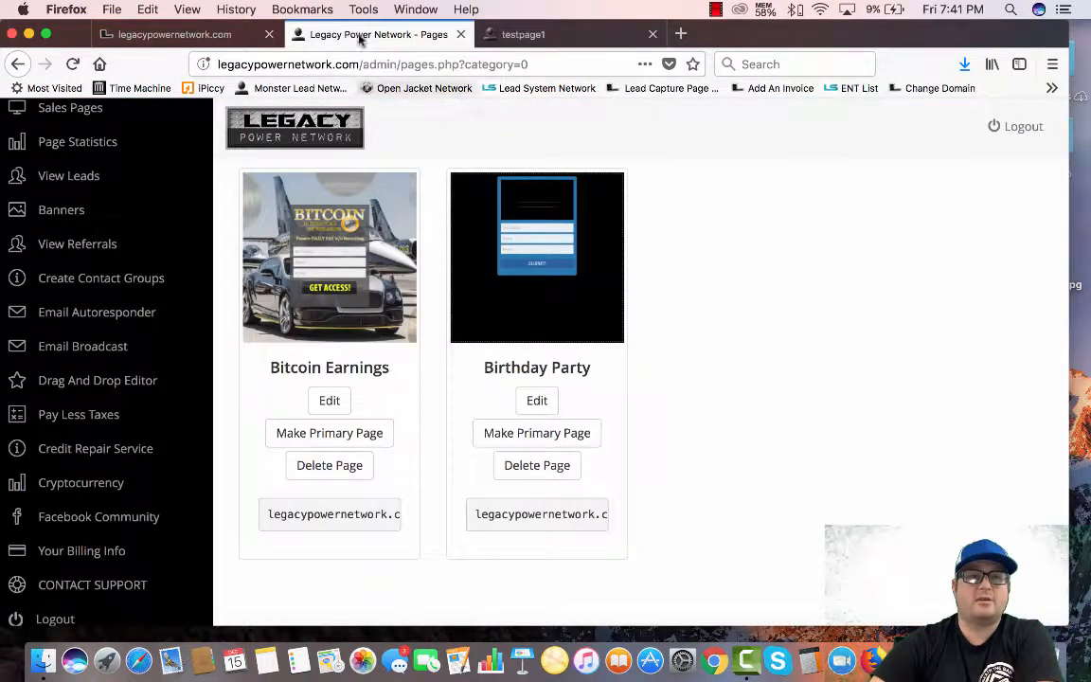
Show View Leads filtered to the Birthday Party contact group
{"action": "left_click", "coordinate": [71, 187]}
{"action": "scroll", "coordinate": [398, 379], "scroll_direction": "down", "scroll_amount": 2}
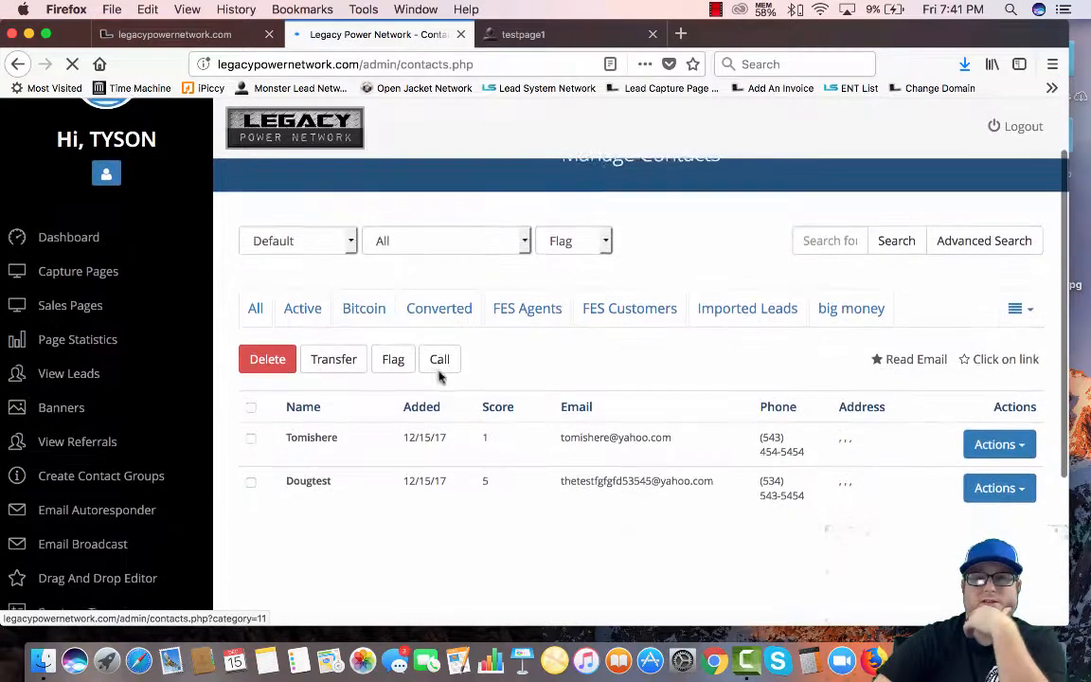
{"action": "left_click", "coordinate": [1027, 309]}
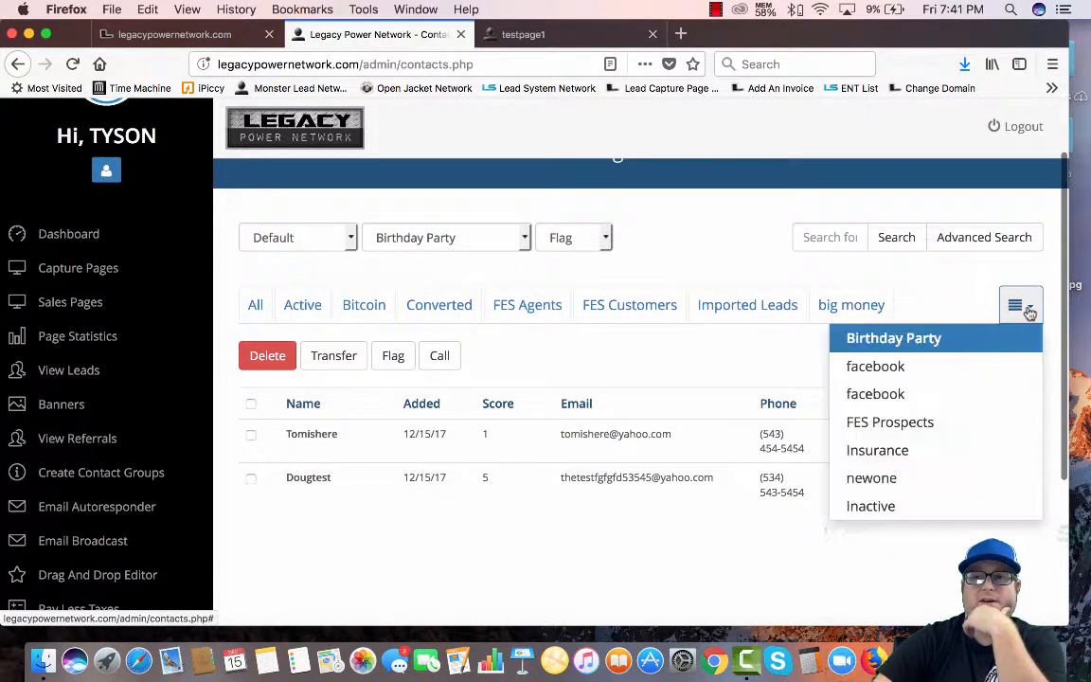
{"action": "left_click", "coordinate": [945, 348]}
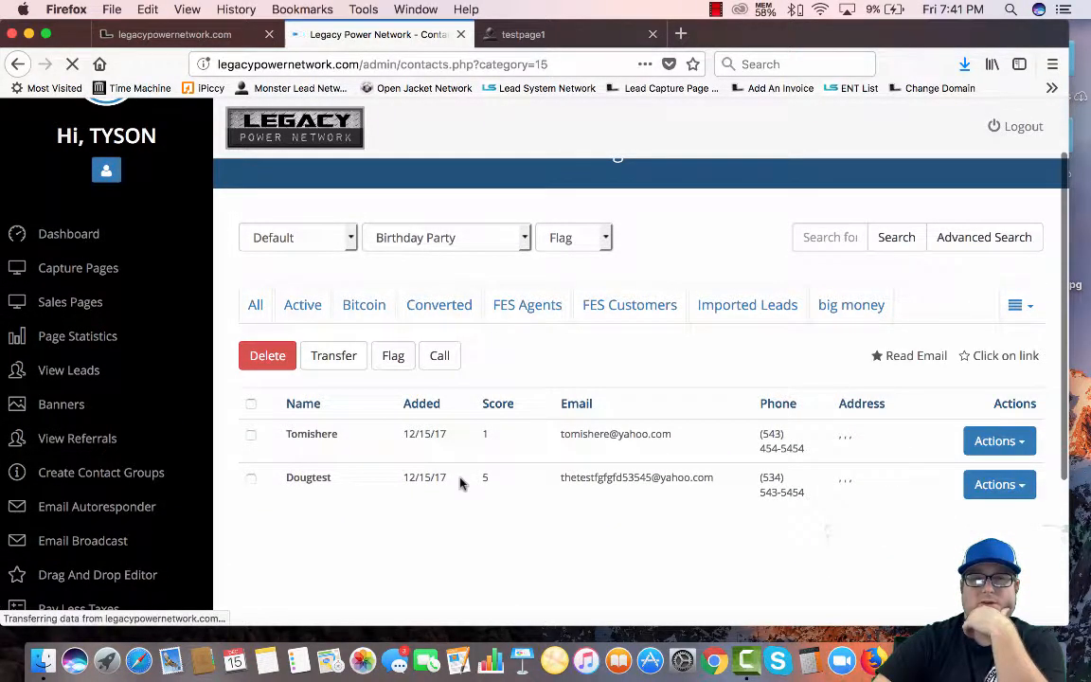
{"action": "scroll", "coordinate": [322, 516], "scroll_direction": "down", "scroll_amount": 2}
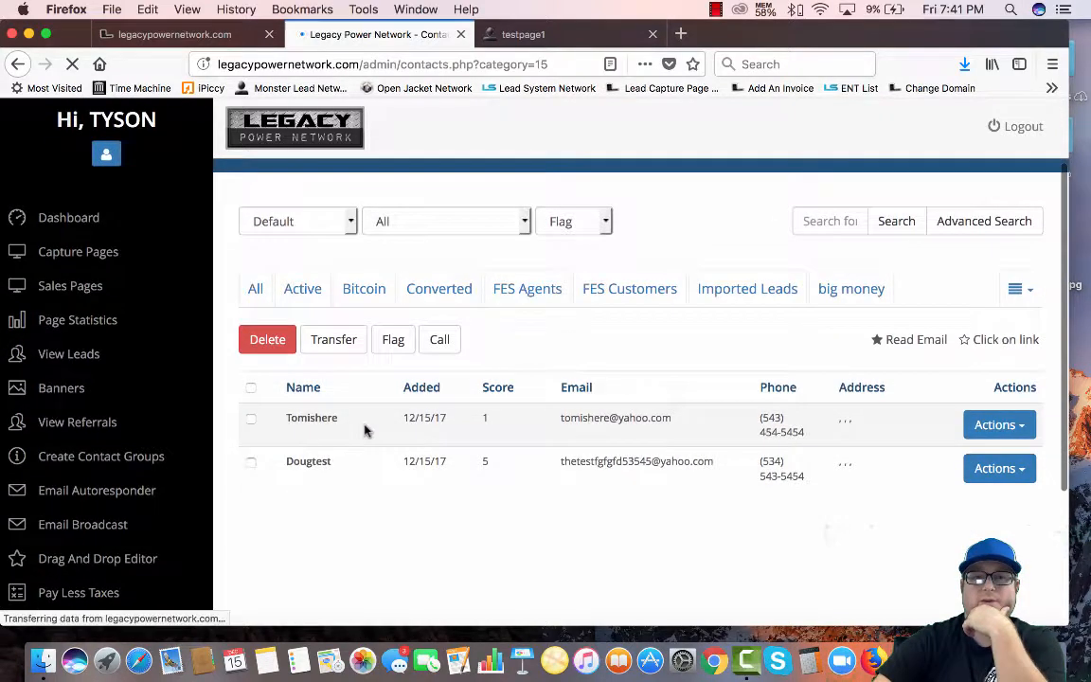
{"action": "scroll", "coordinate": [724, 426], "scroll_direction": "down", "scroll_amount": 1}
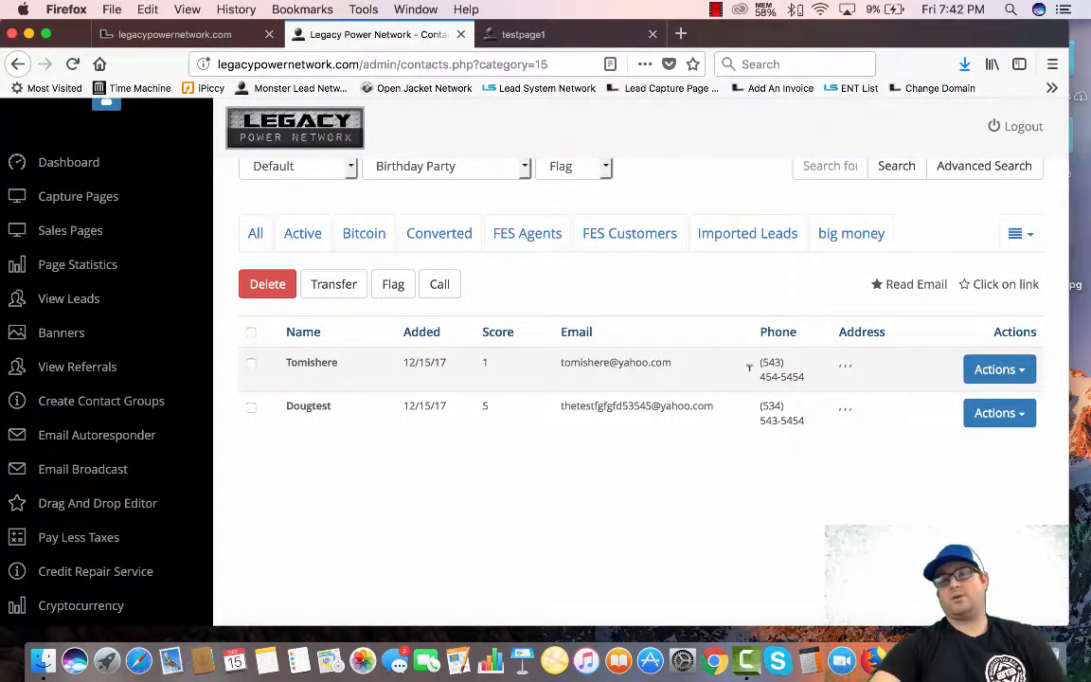
Open the first lead's Notes from its Actions menu and close it without adding a note
{"action": "left_click", "coordinate": [1016, 371]}
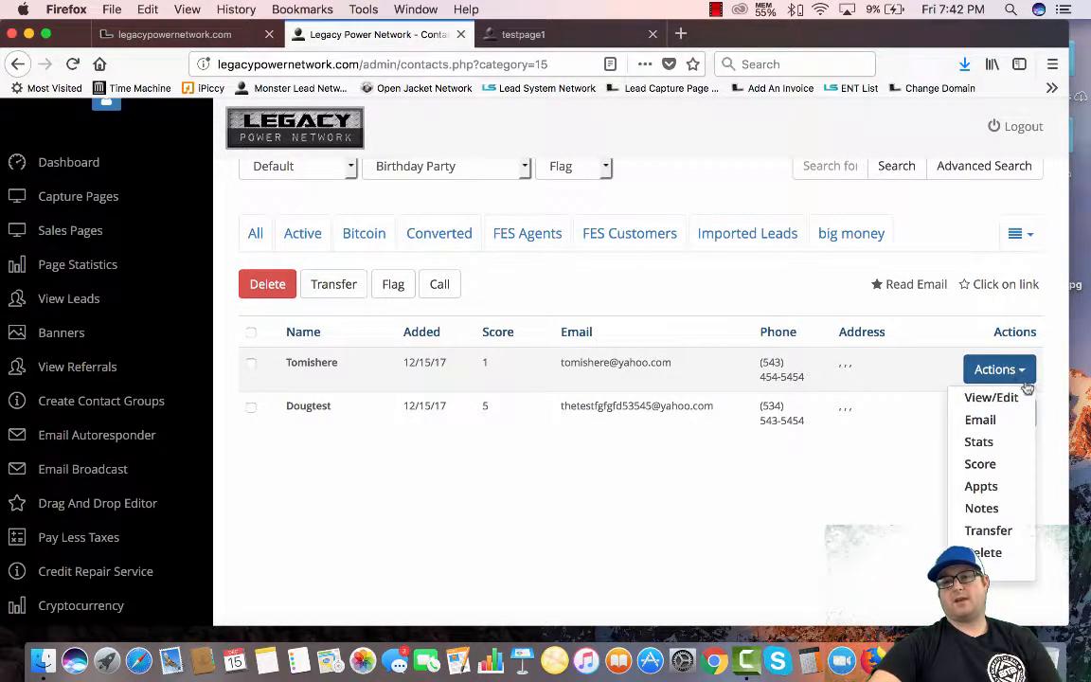
{"action": "left_click", "coordinate": [981, 508]}
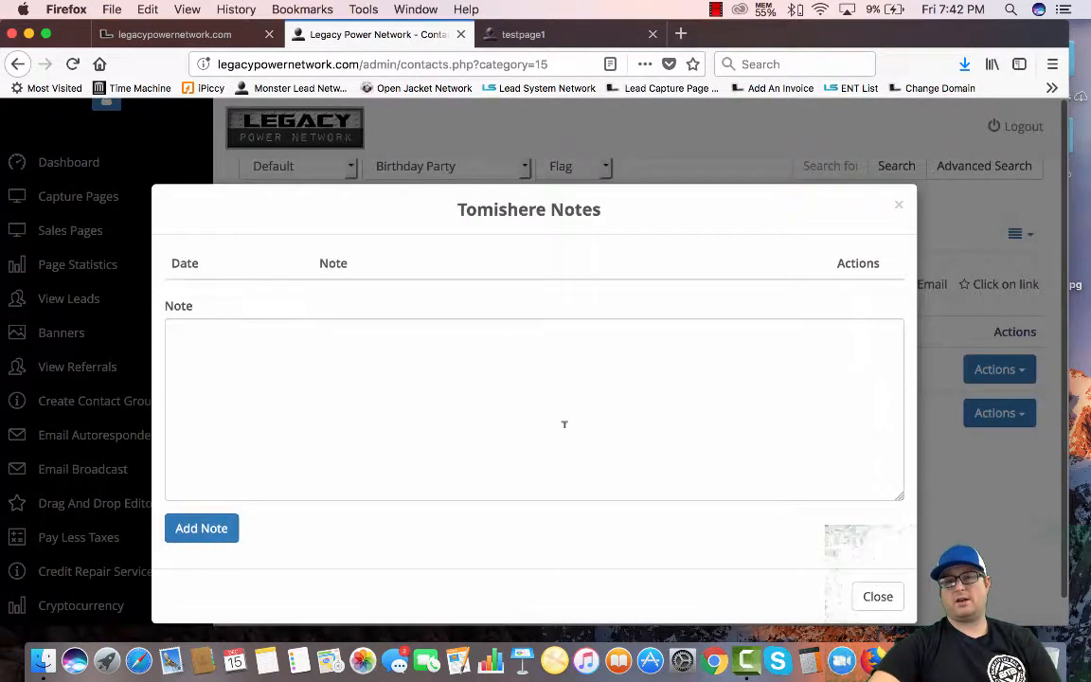
{"action": "left_click", "coordinate": [258, 354]}
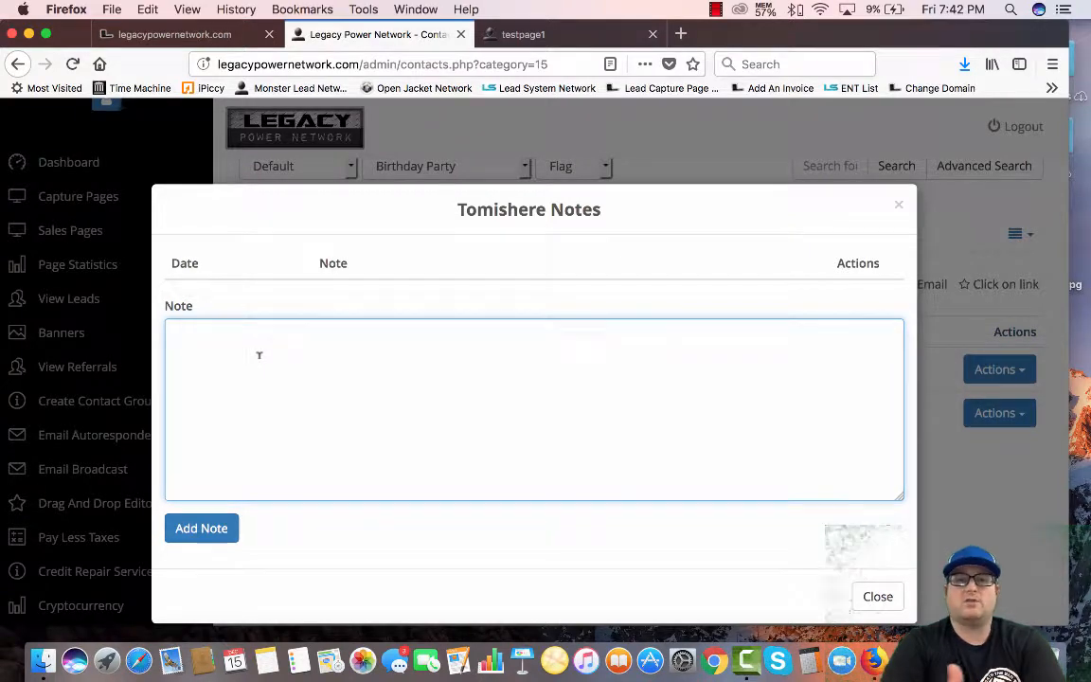
{"action": "left_click", "coordinate": [898, 209]}
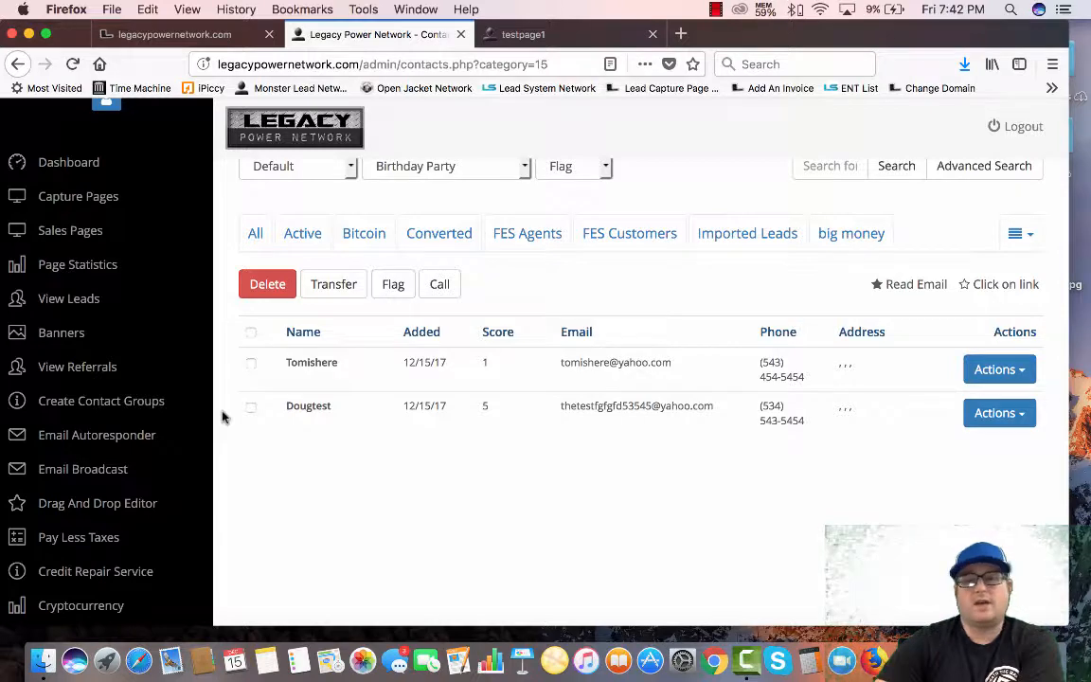
{"action": "scroll", "coordinate": [222, 416], "scroll_direction": "up", "scroll_amount": 3}
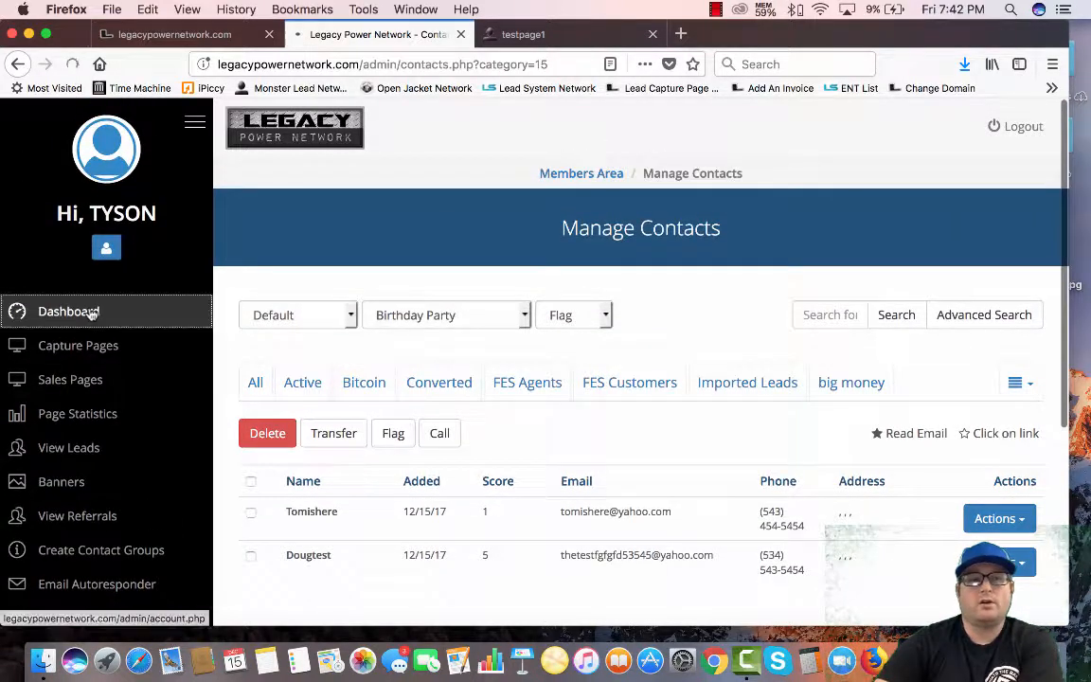
Load the Step 2 'Build a Capture Page Funnel' training video on the members dashboard
{"action": "left_click", "coordinate": [92, 314]}
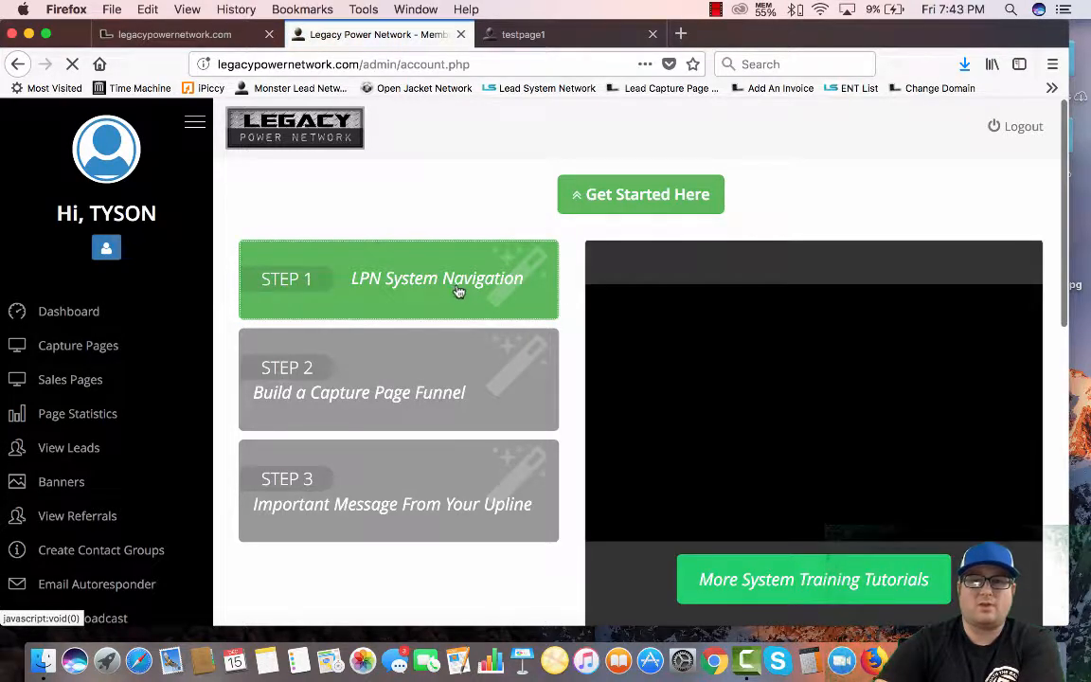
{"action": "scroll", "coordinate": [848, 497], "scroll_direction": "down", "scroll_amount": 3}
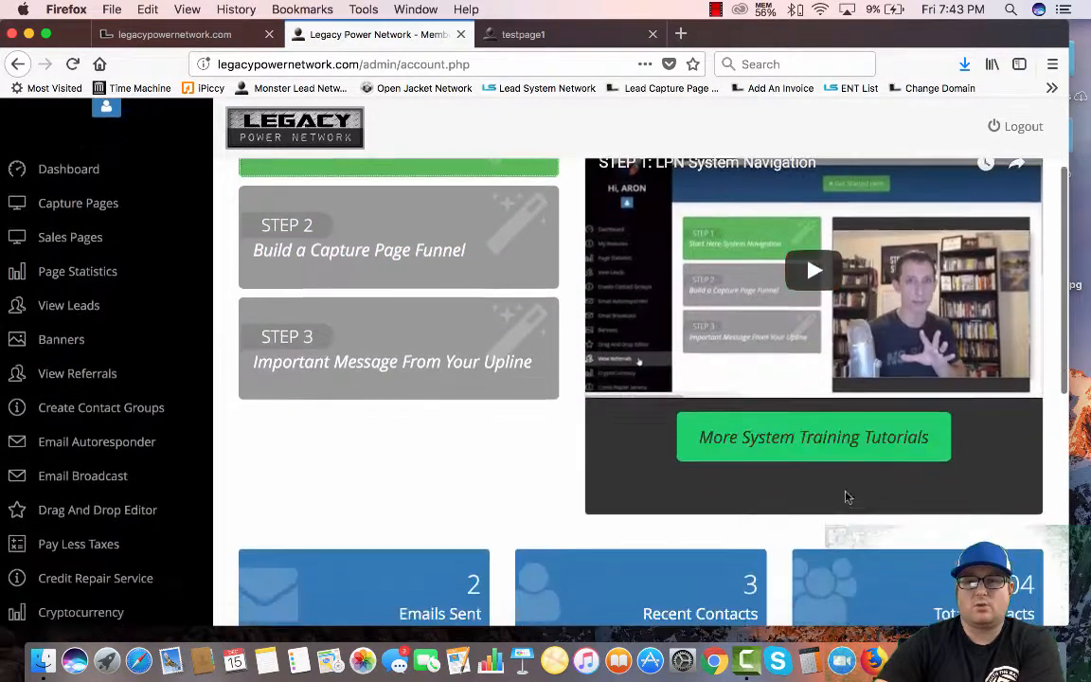
{"action": "scroll", "coordinate": [872, 445], "scroll_direction": "up", "scroll_amount": 1}
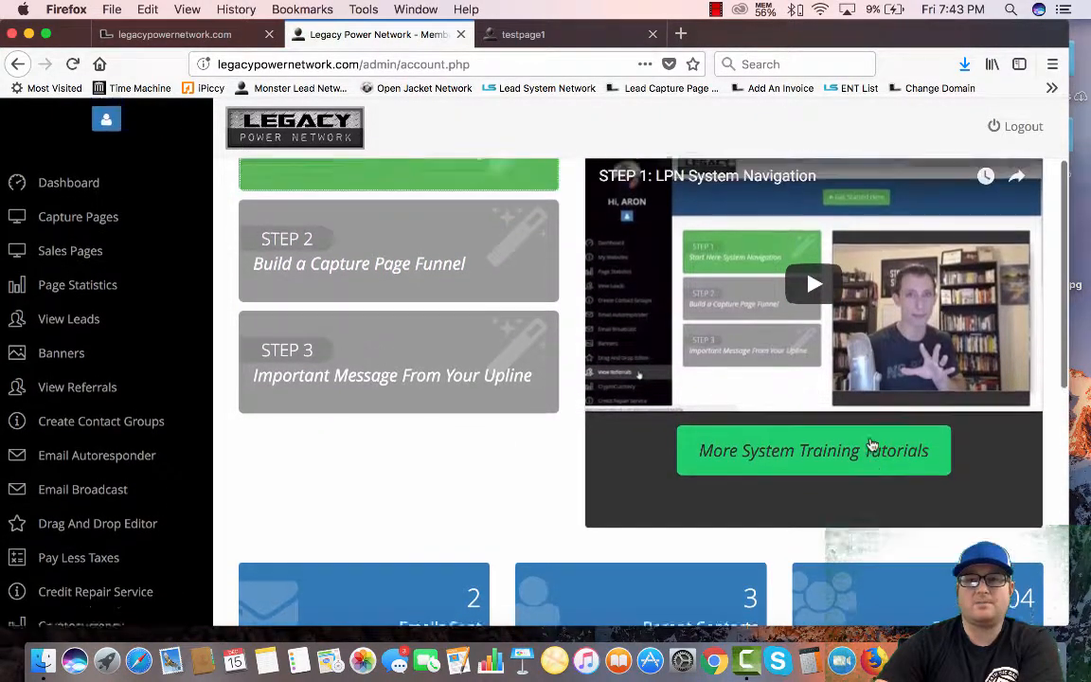
{"action": "scroll", "coordinate": [872, 445], "scroll_direction": "up", "scroll_amount": 1}
{"action": "left_click", "coordinate": [322, 312]}
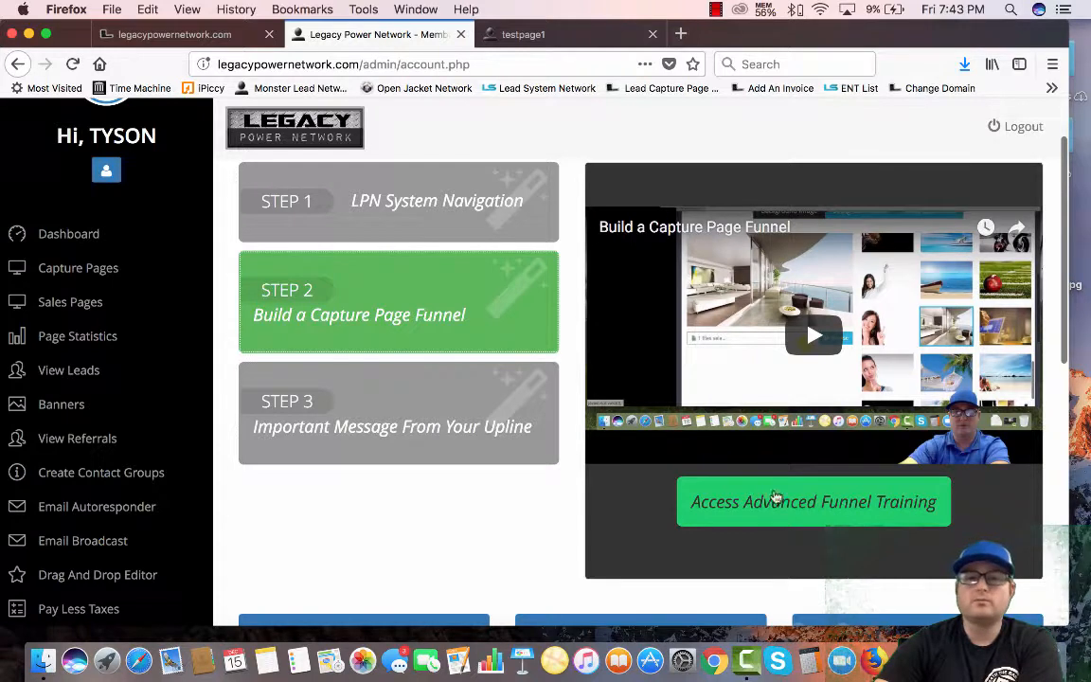
{"action": "left_click", "coordinate": [422, 222]}
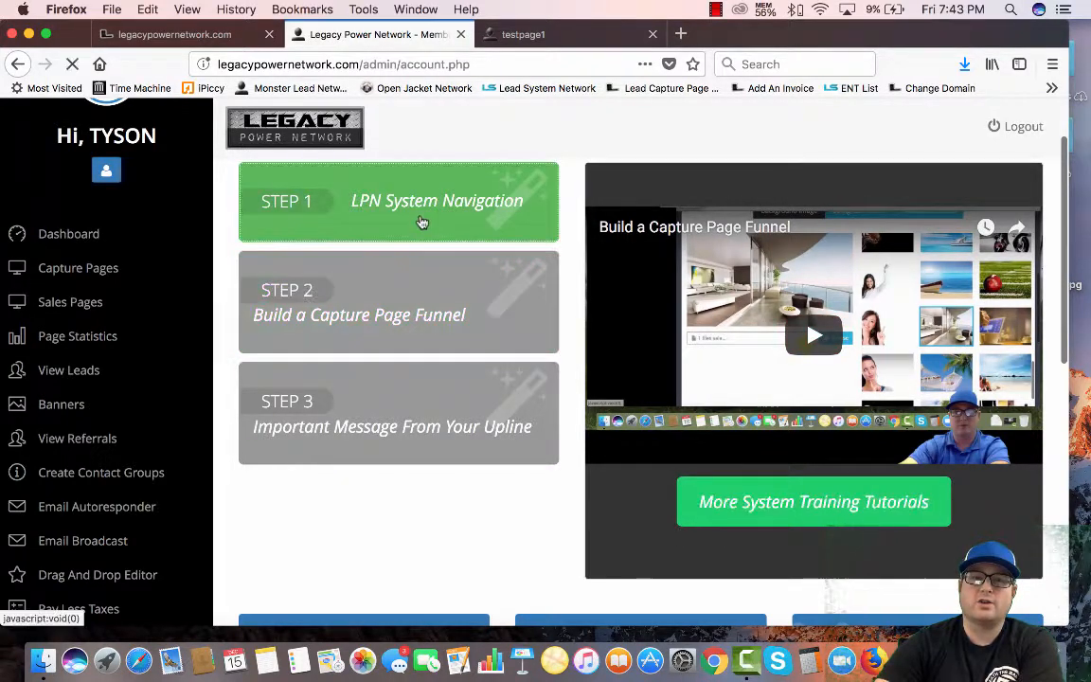
{"action": "left_click", "coordinate": [376, 308]}
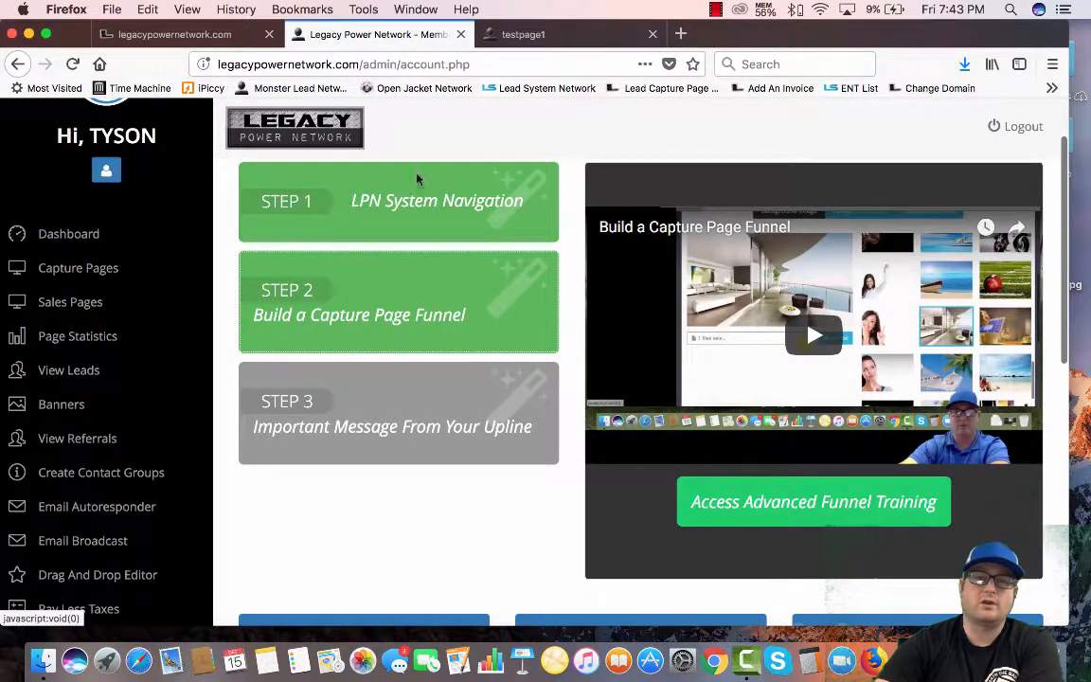
{"action": "scroll", "coordinate": [416, 178], "scroll_direction": "up", "scroll_amount": 2}
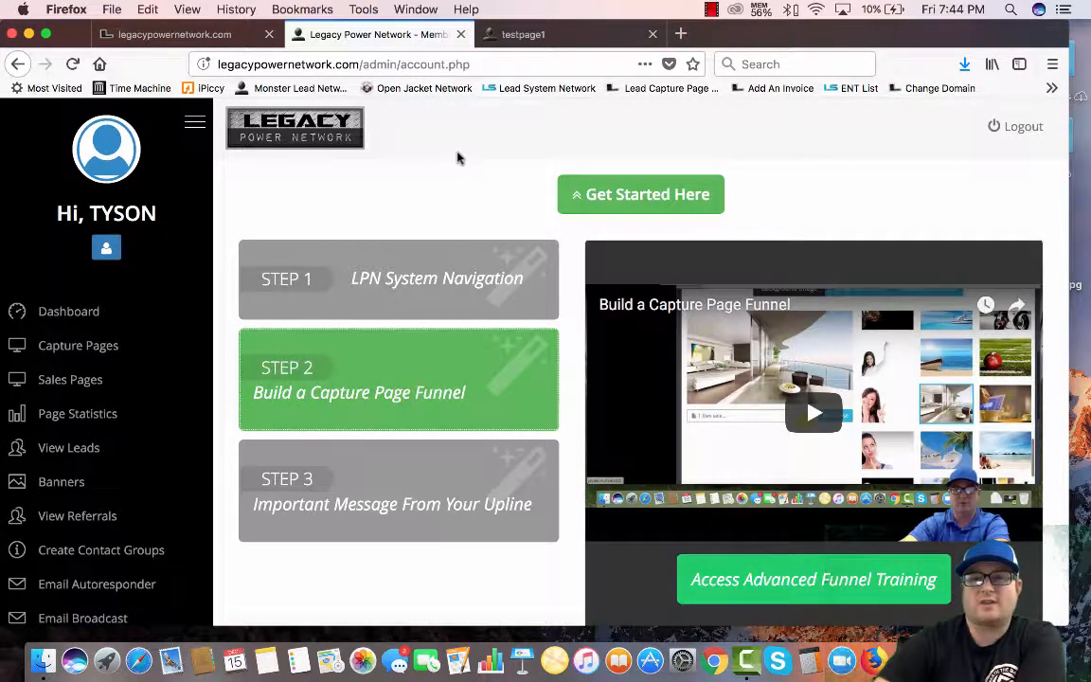
{"action": "left_click", "coordinate": [712, 11]}
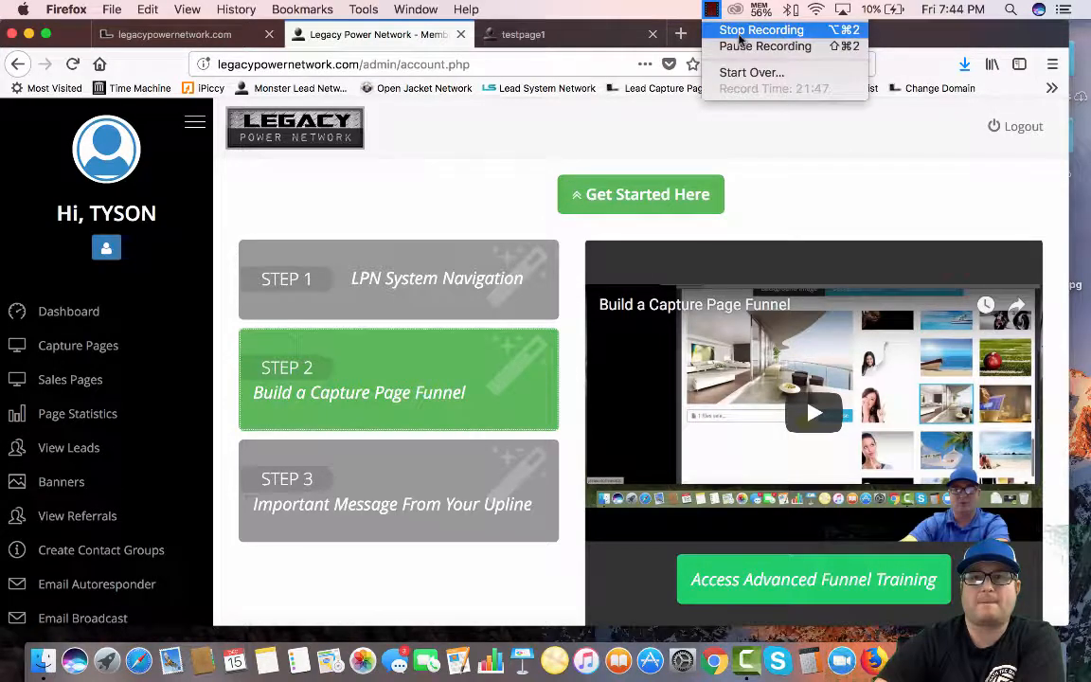